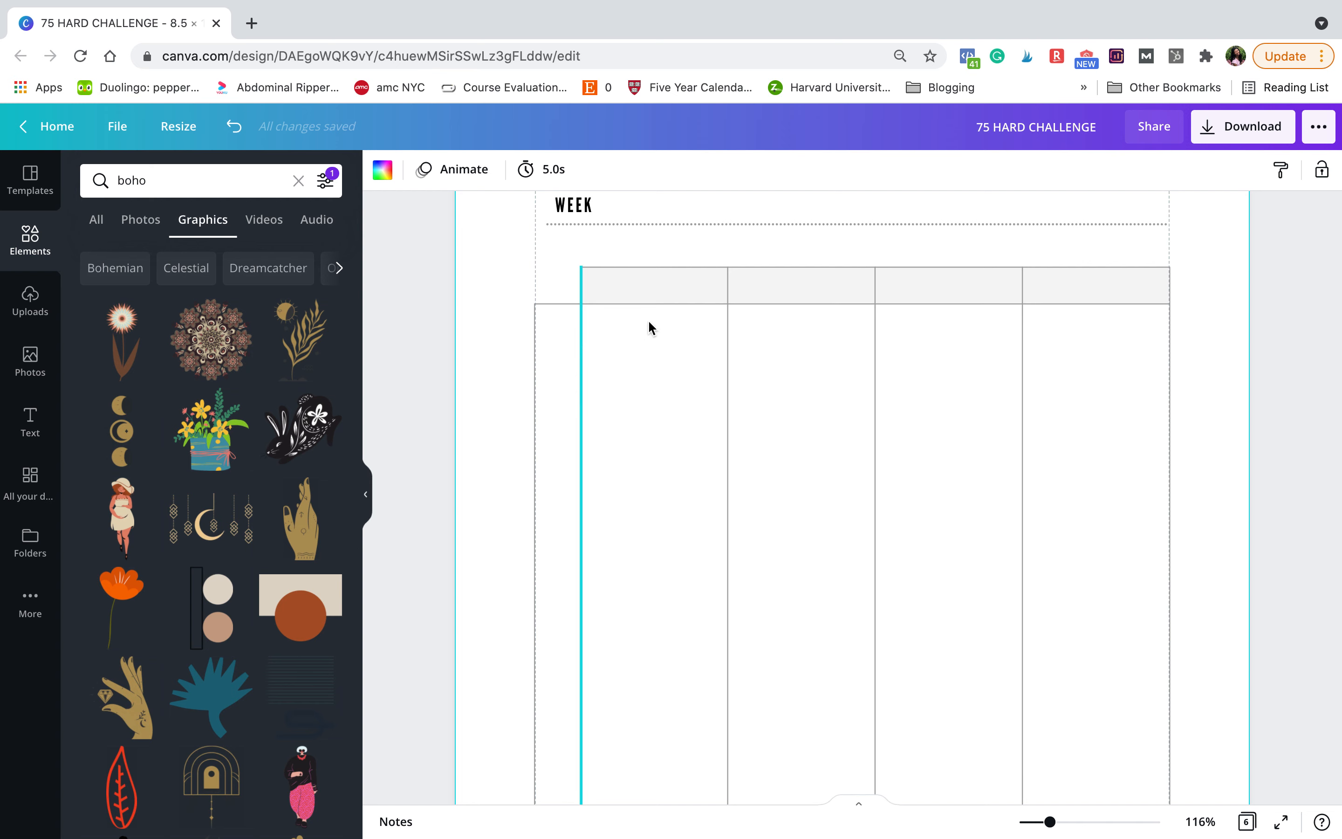
Examine the meal planner page's table lines, the header bar's layering options and the font of the title.
left_click(598, 268)
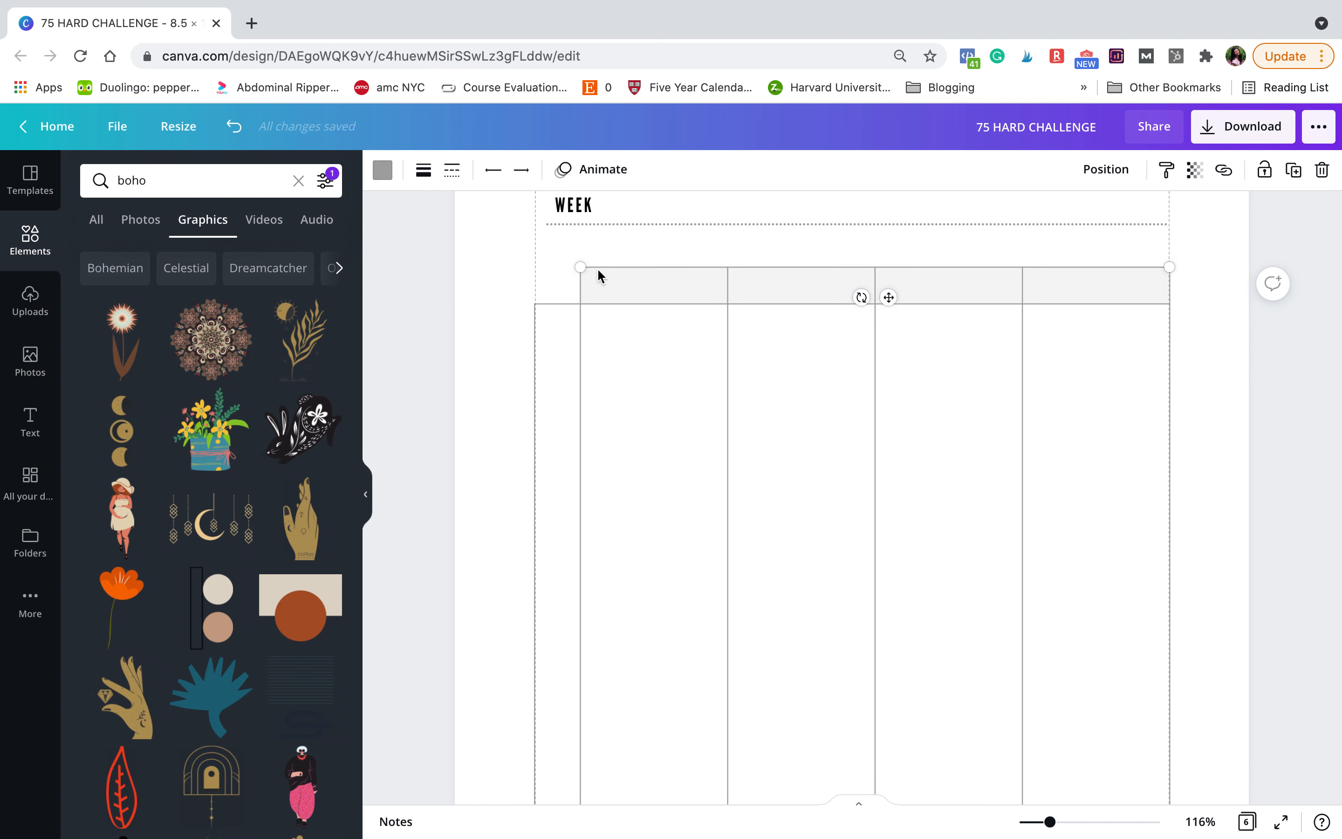
left_click(704, 349)
left_click(674, 295)
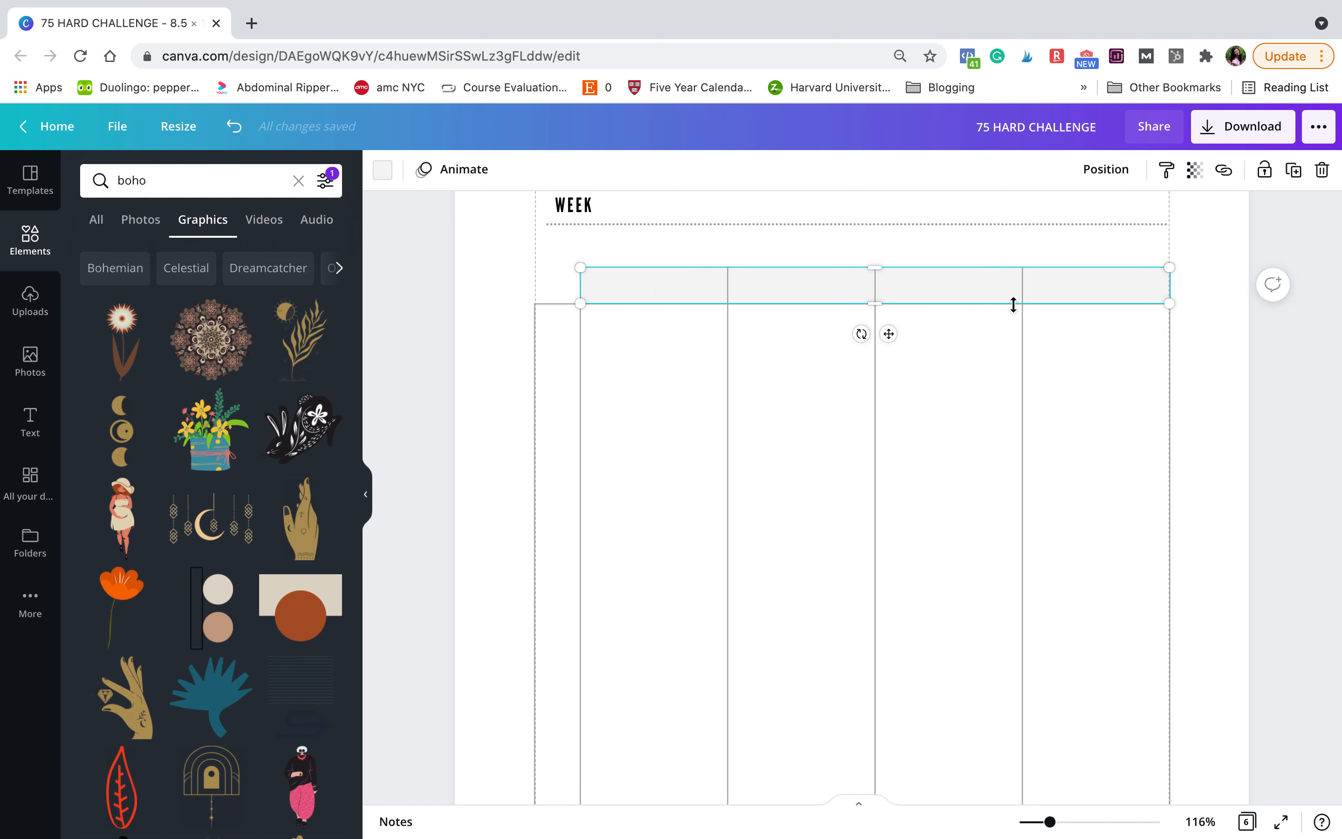
left_click(1086, 181)
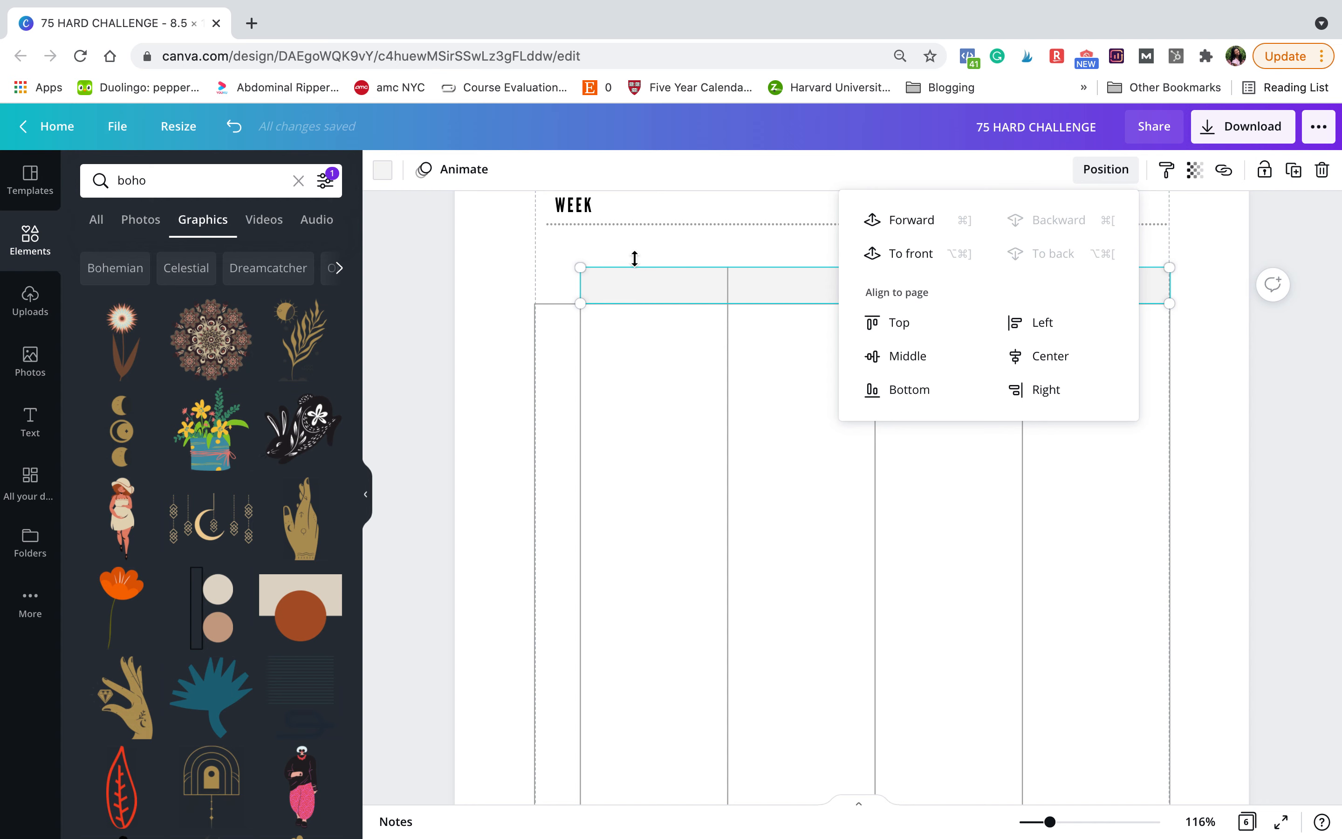
left_click(533, 261)
scroll(743, 438, "up", 2)
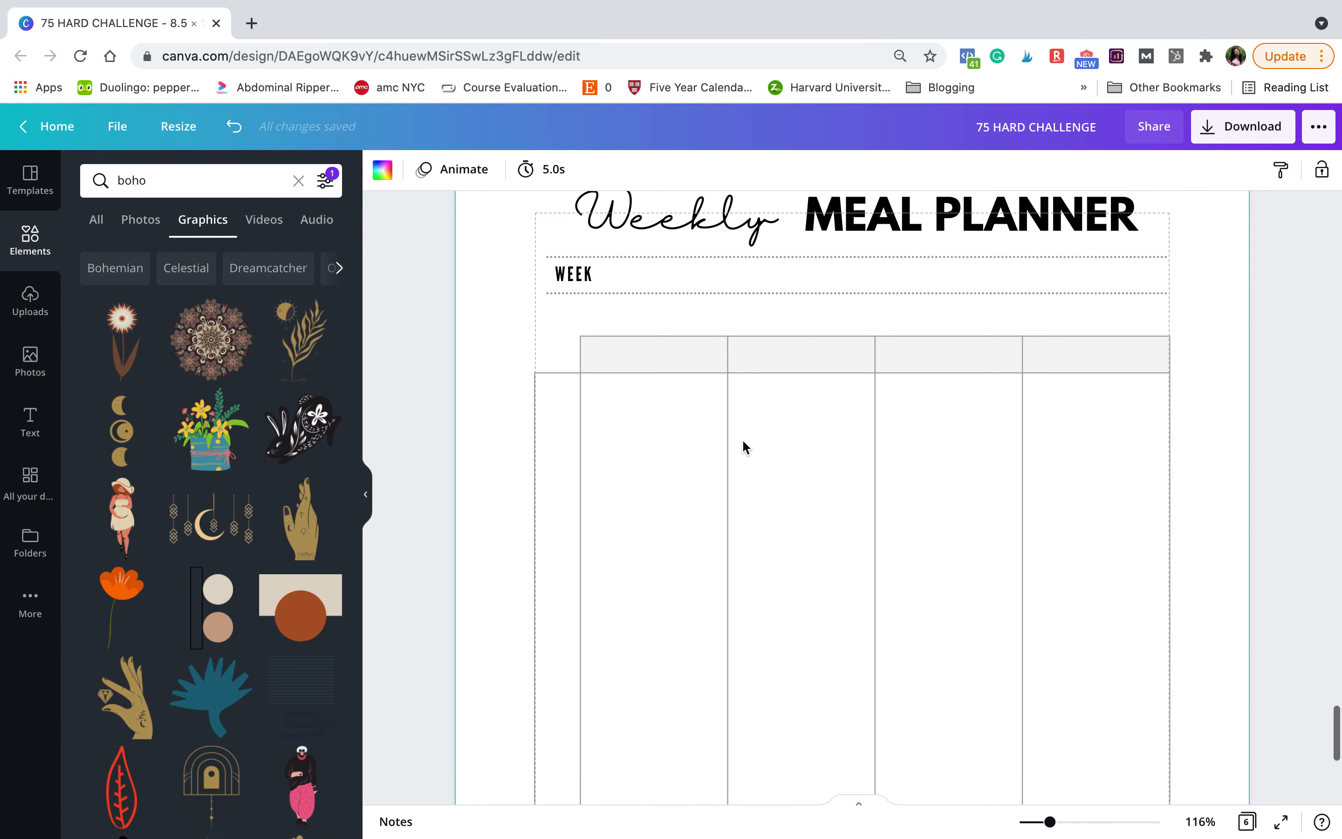
scroll(743, 438, "up", 1)
left_click(655, 307)
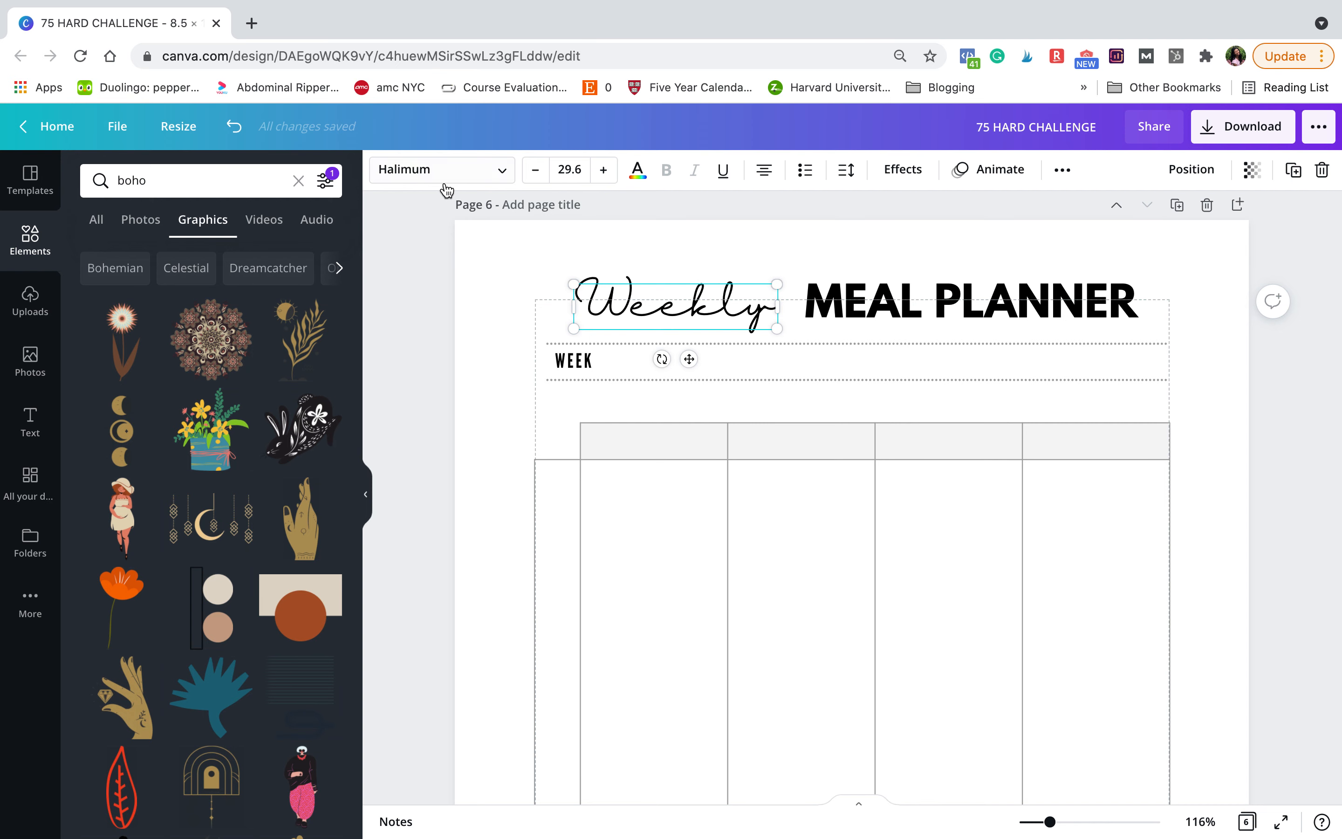
scroll(681, 341, "down", 3)
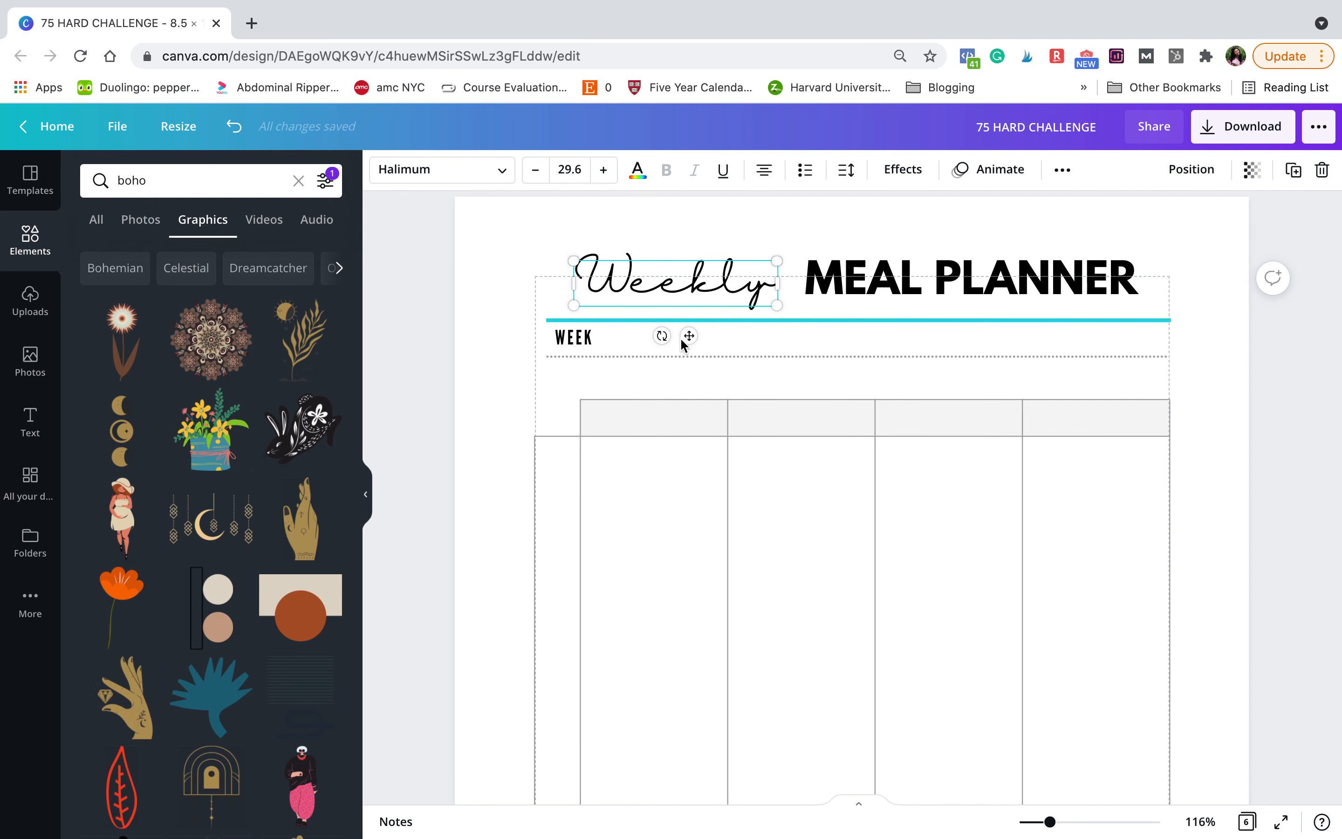
left_click(676, 404)
scroll(677, 405, "down", 1)
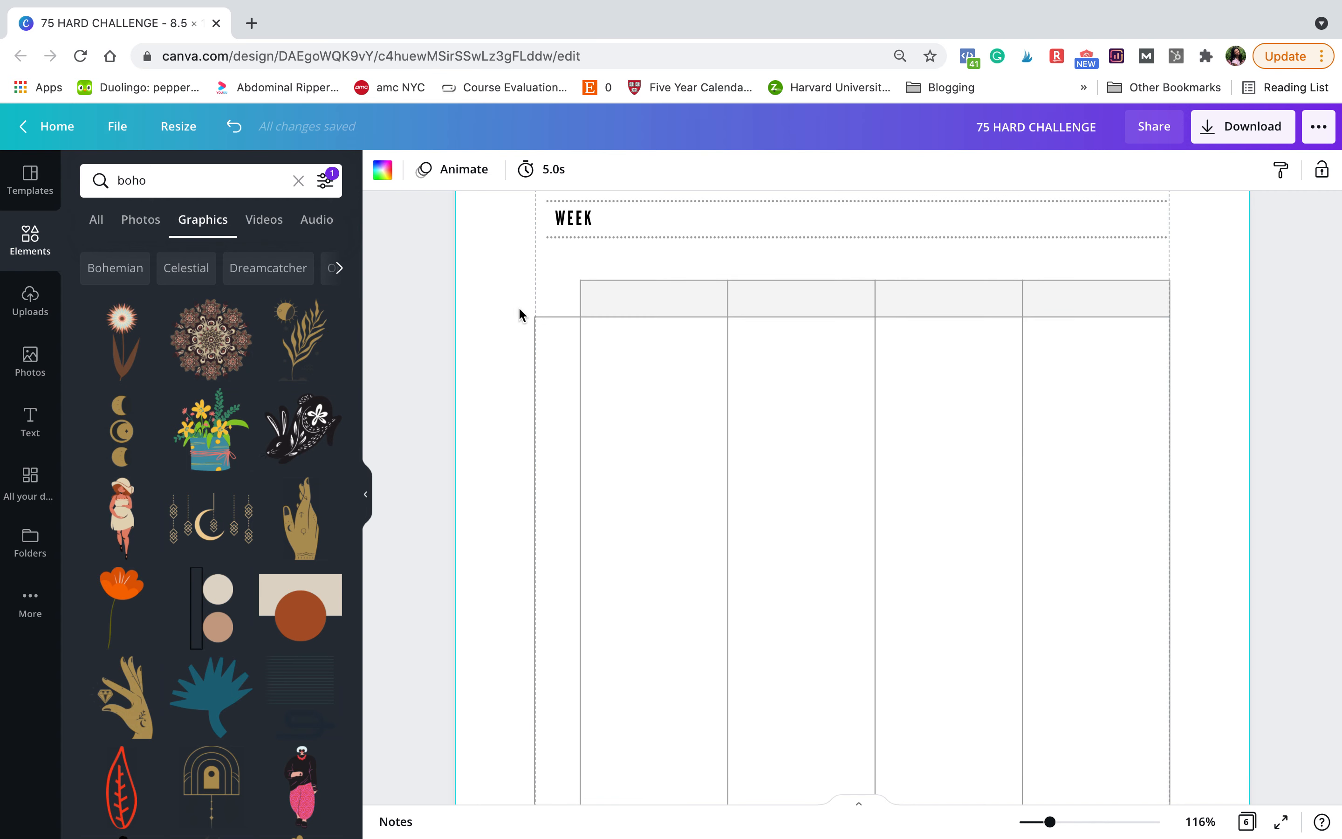
Add a text label reading "BREAKFAST" and centre it in the table's first header cell.
scroll(551, 304, "down", 1)
scroll(567, 502, "up", 1)
scroll(567, 554, "down", 4)
scroll(588, 649, "up", 3)
key("t")
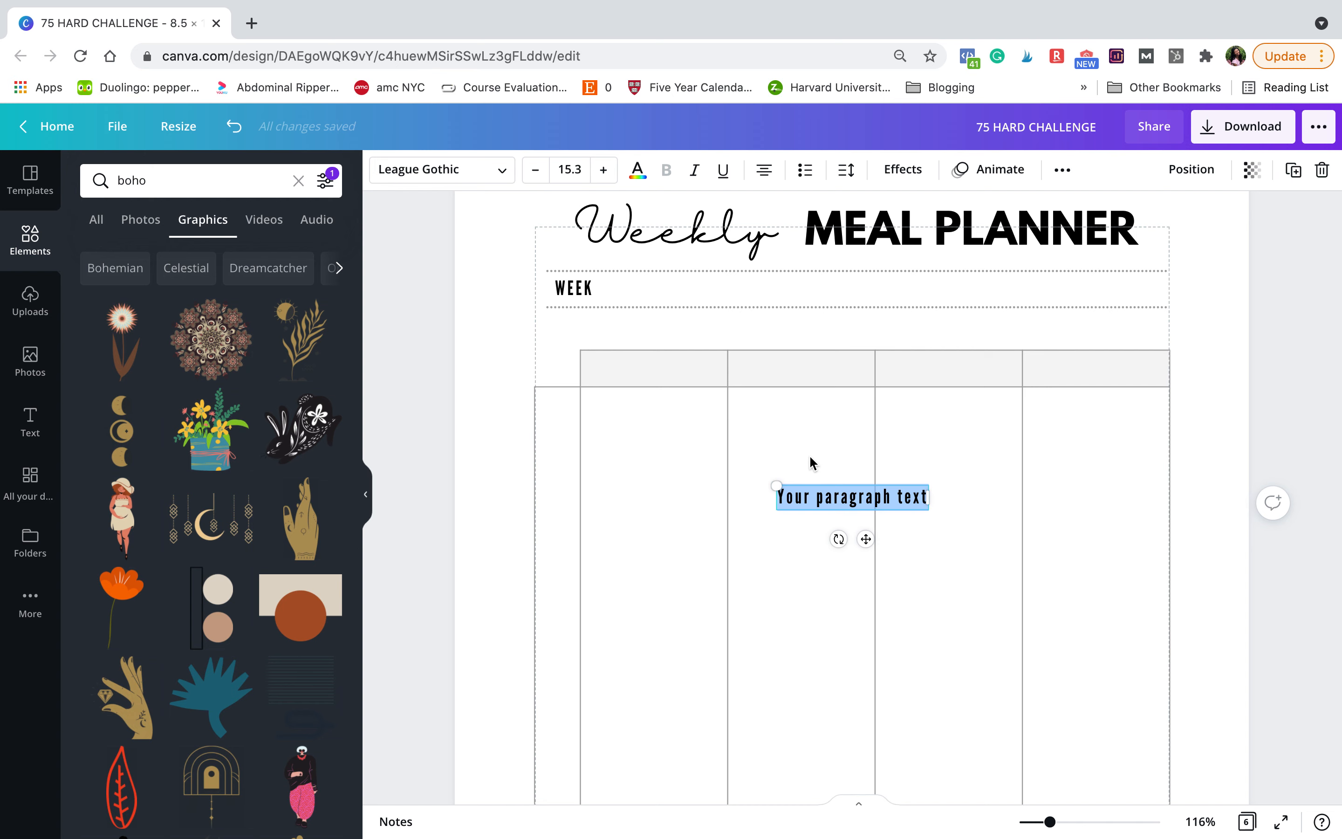
type("Bre")
key("BackSpace")
key("BackSpace")
type("REAKFAST")
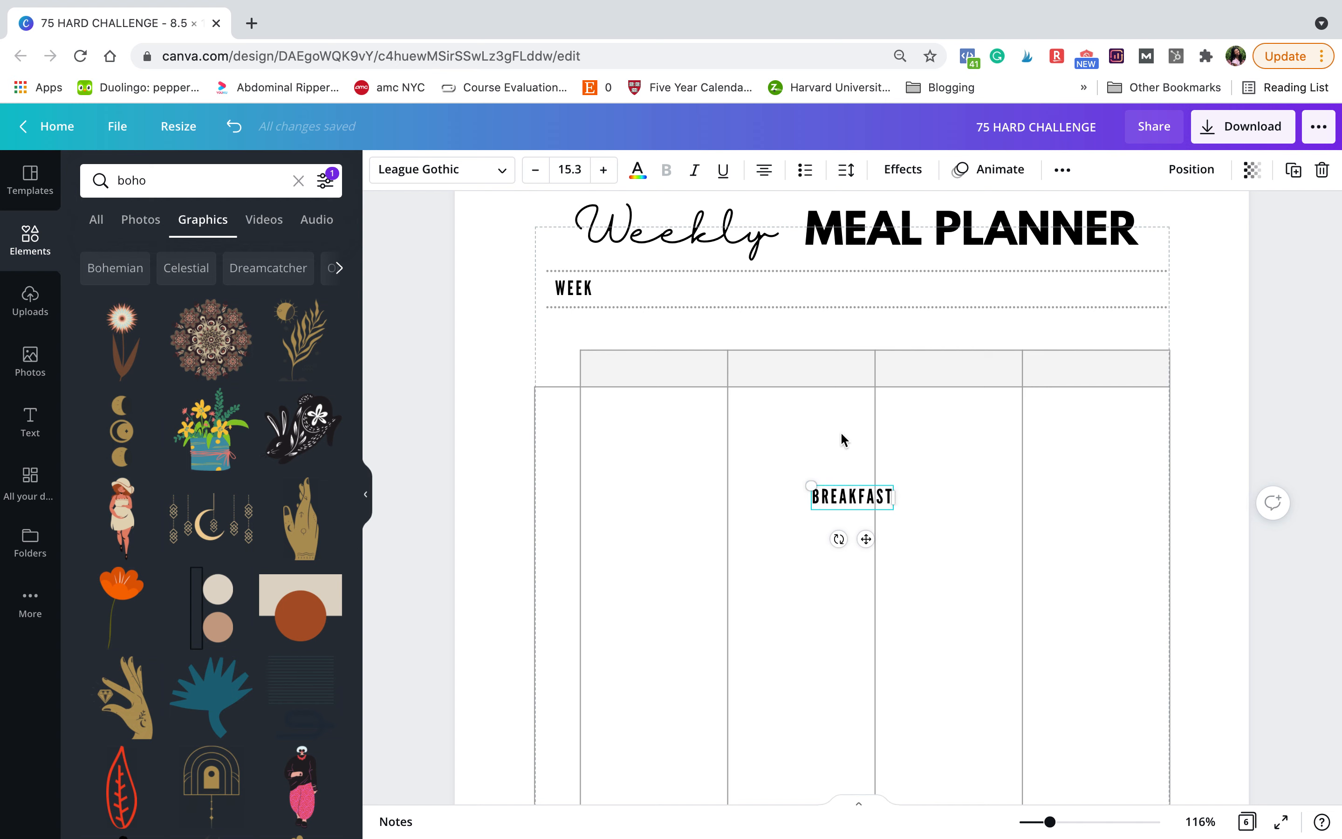
left_click_drag(866, 539, 667, 410)
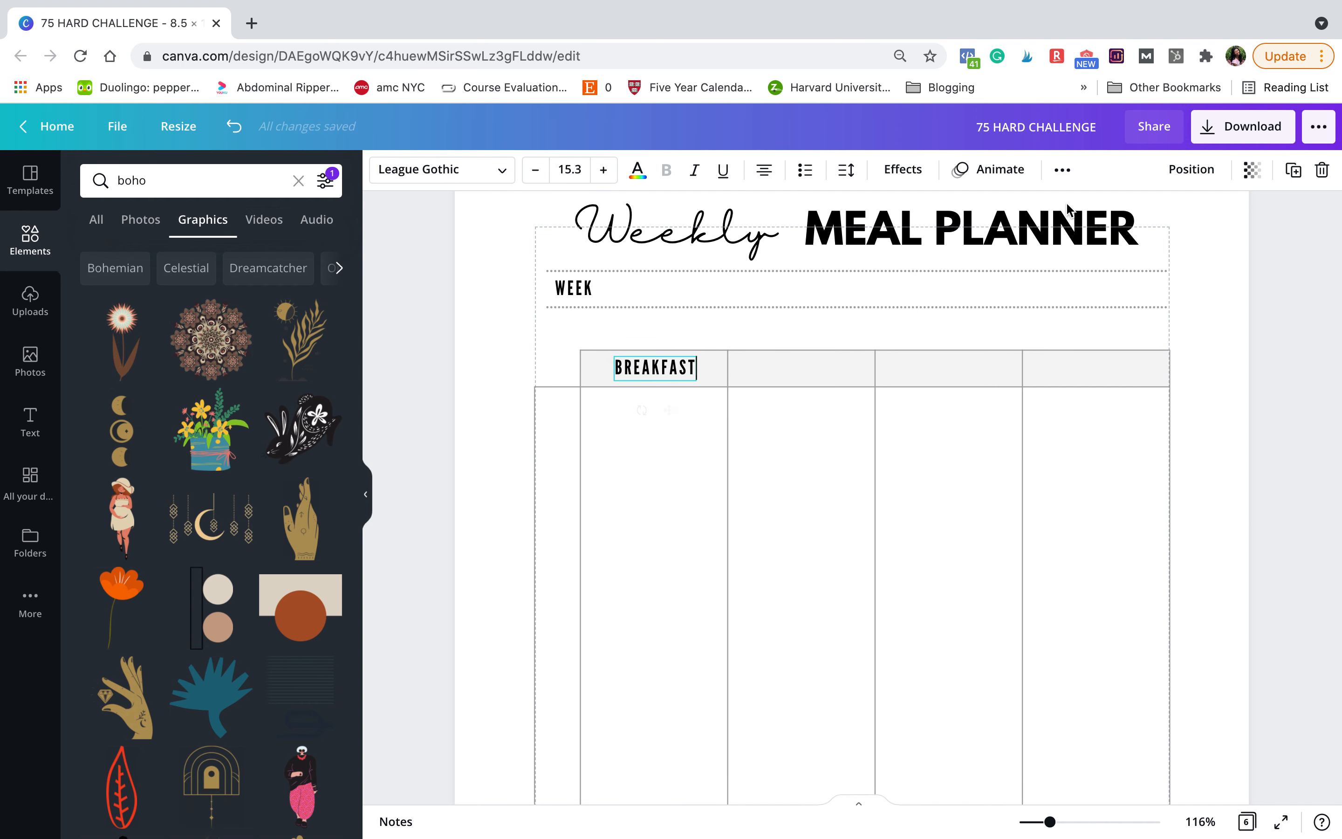
Duplicate the BREAKFAST label, change the copy to "LUNCH" and centre it in the second header cell.
left_click(1293, 170)
left_click_drag(710, 413, 786, 437)
double_click(786, 438)
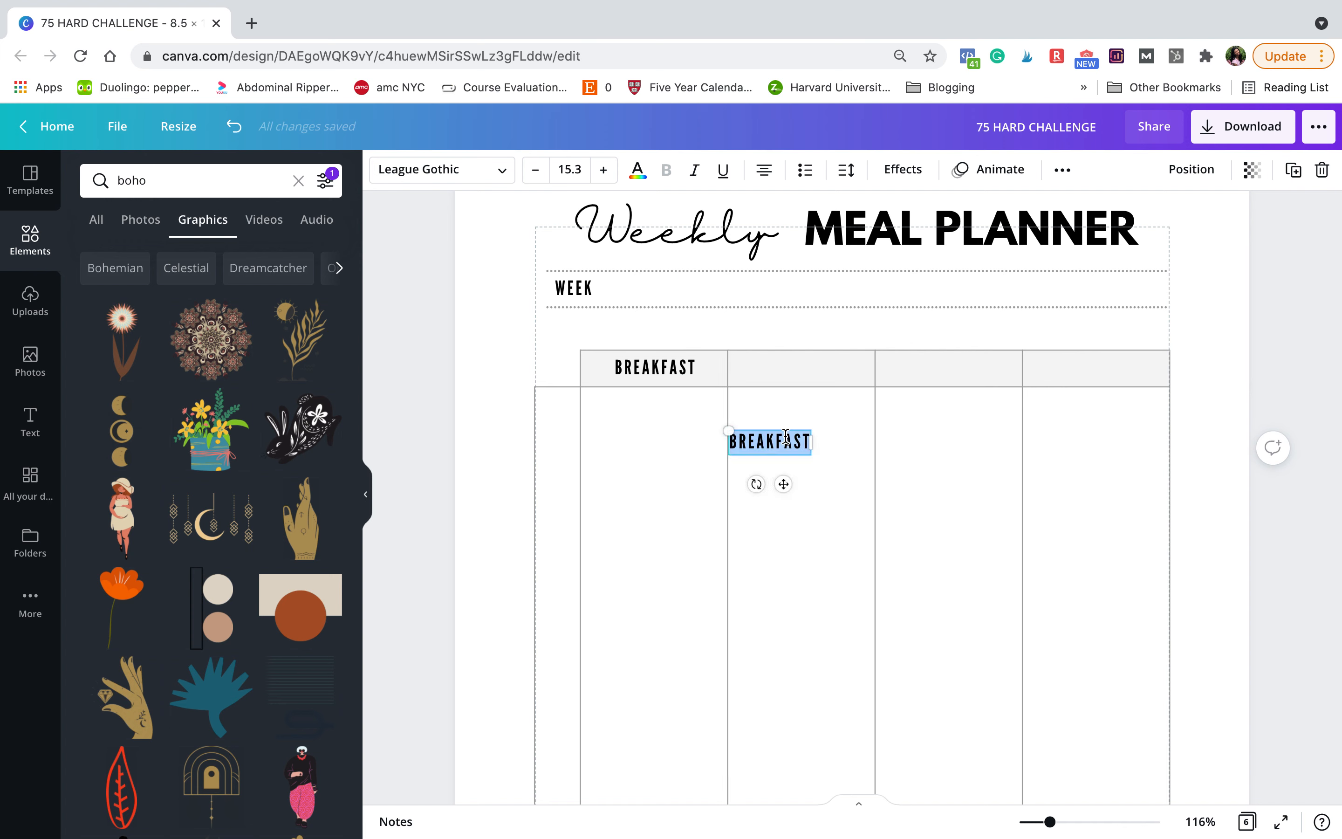
type("LUN")
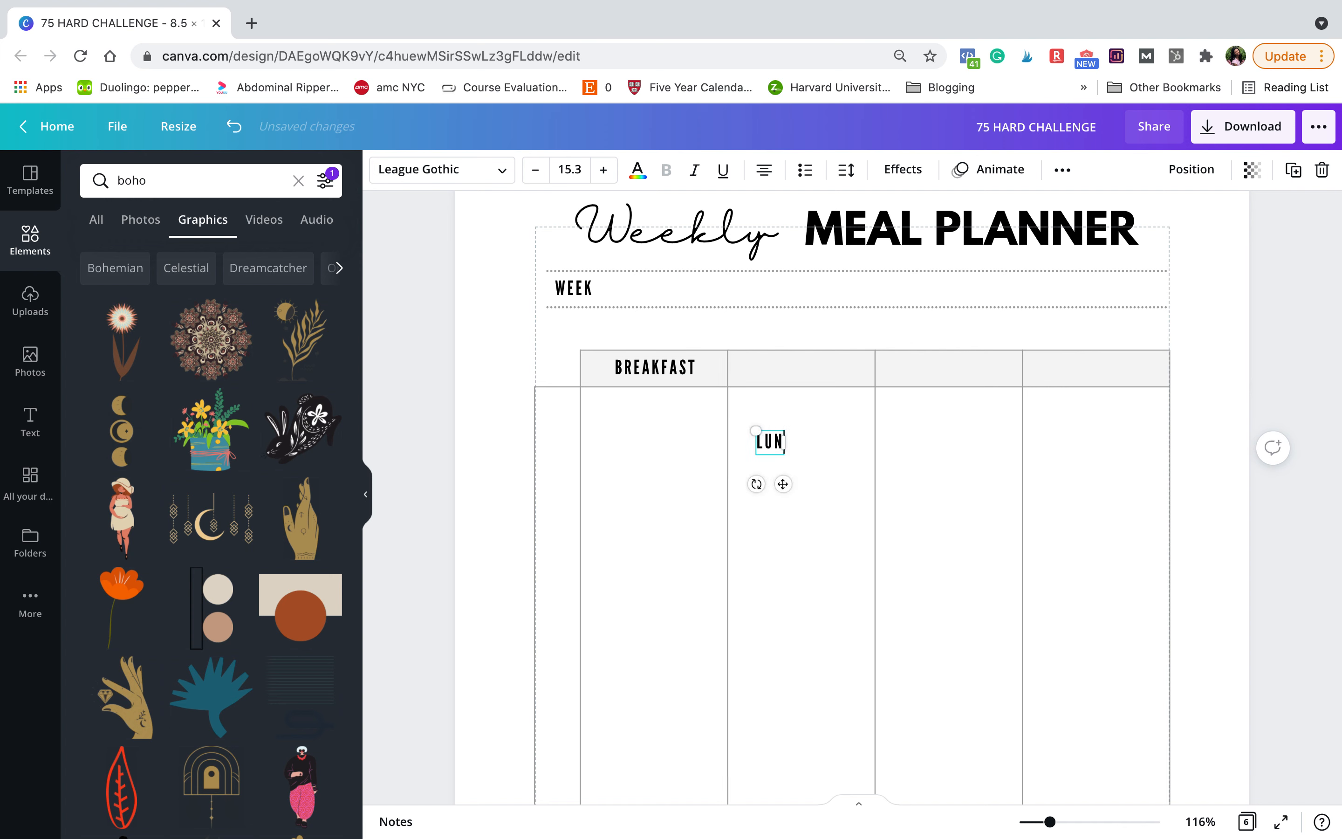
type("CH")
mouse_move(799, 422)
left_mouse_down()
mouse_move(806, 404)
mouse_move(815, 414)
left_mouse_up()
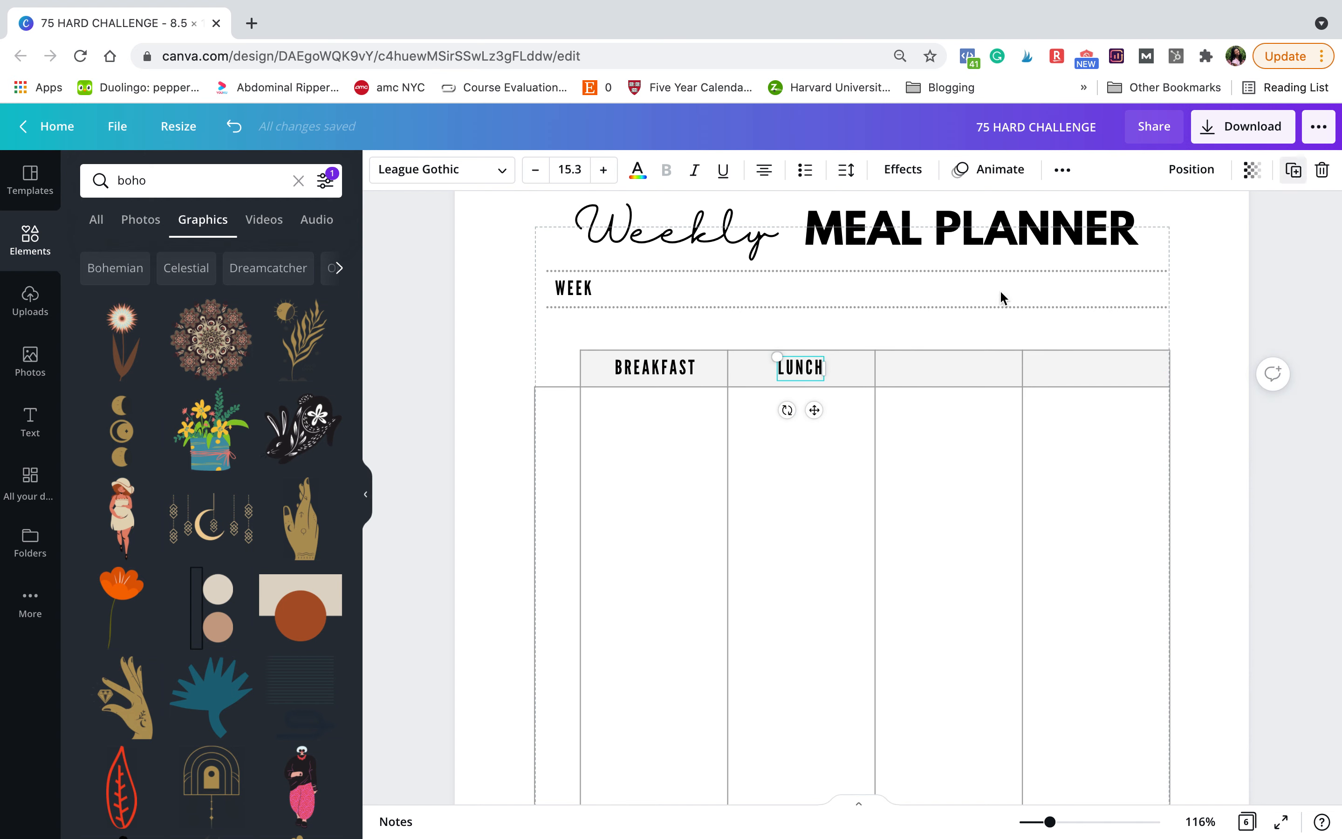
Duplicate the LUNCH label, change the copy to "DINNER" and align it in the third header cell.
key("super+d")
double_click(829, 391)
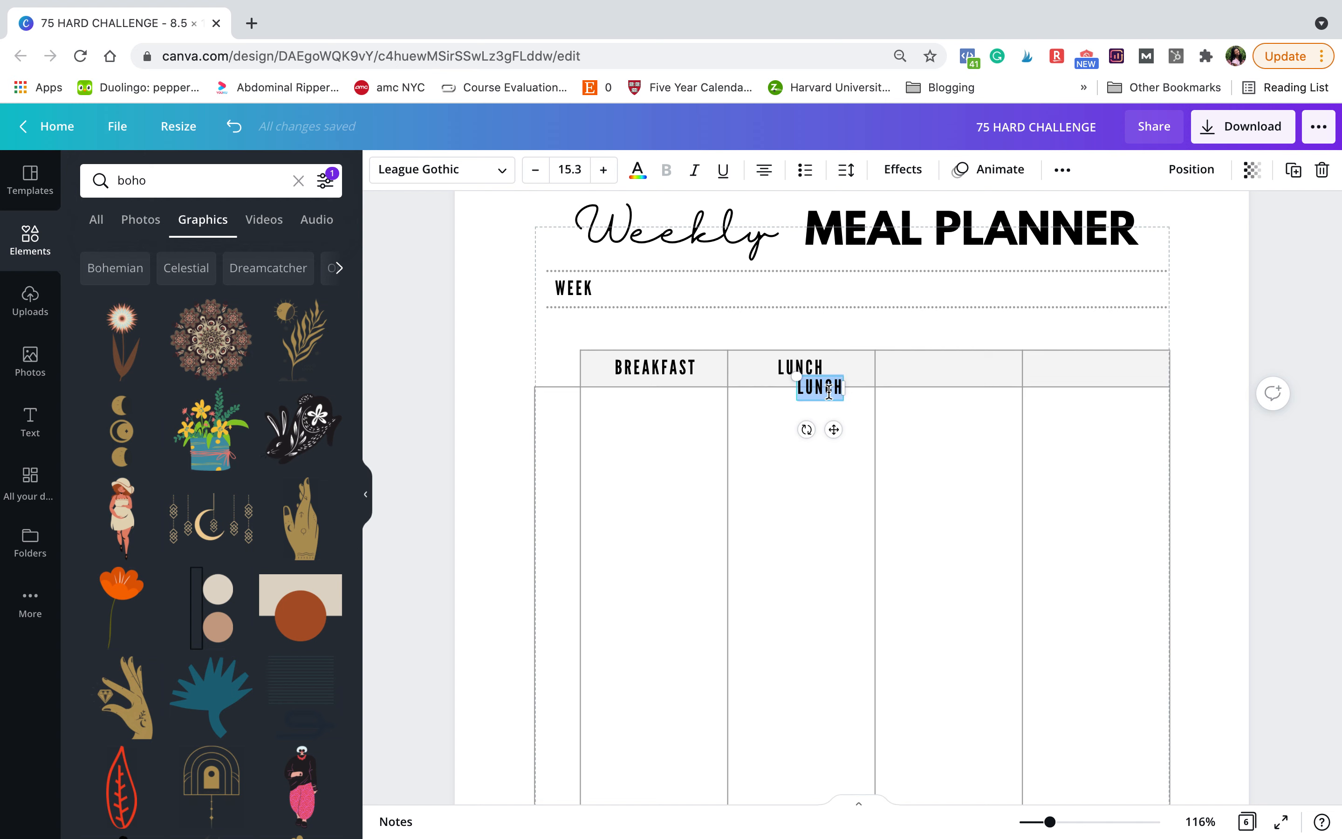
type("DINNER")
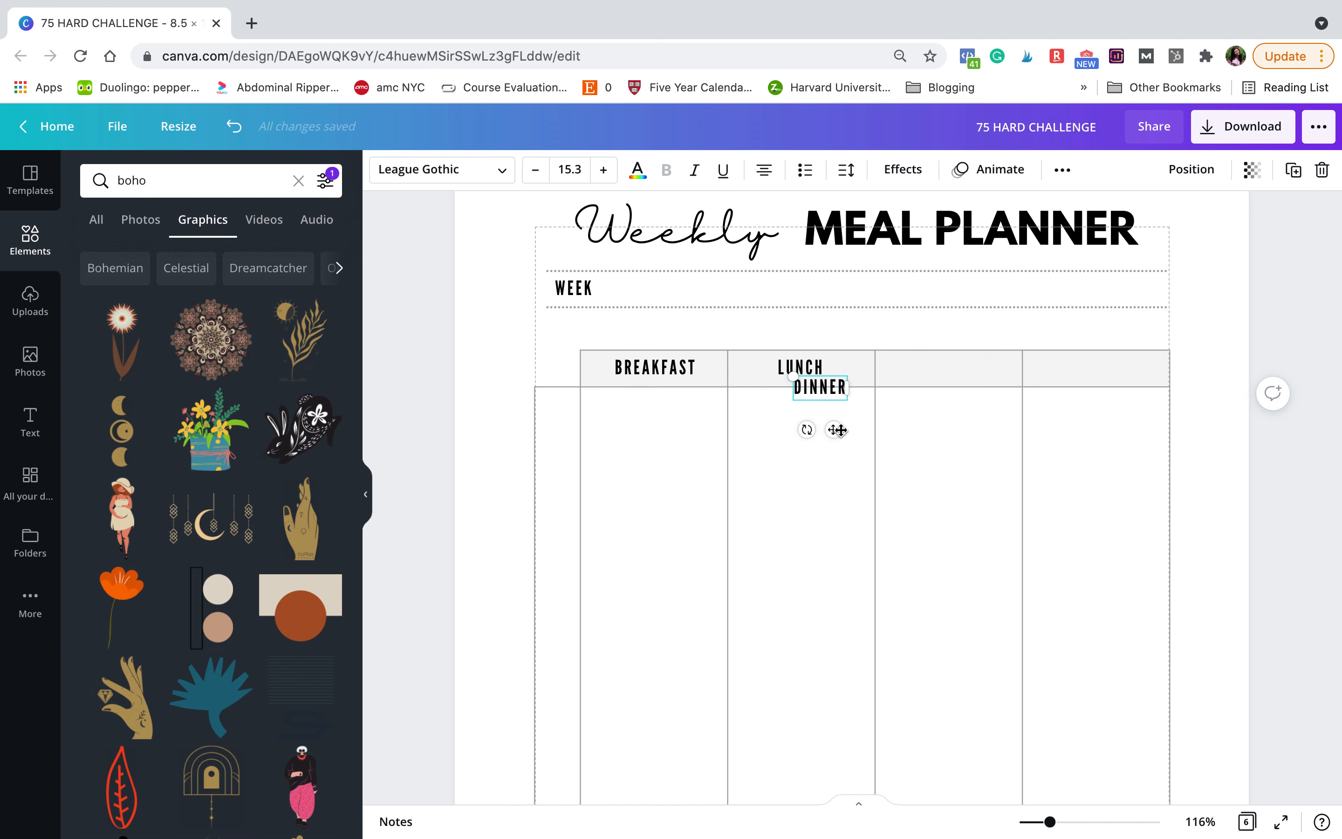
left_click_drag(879, 428, 961, 413)
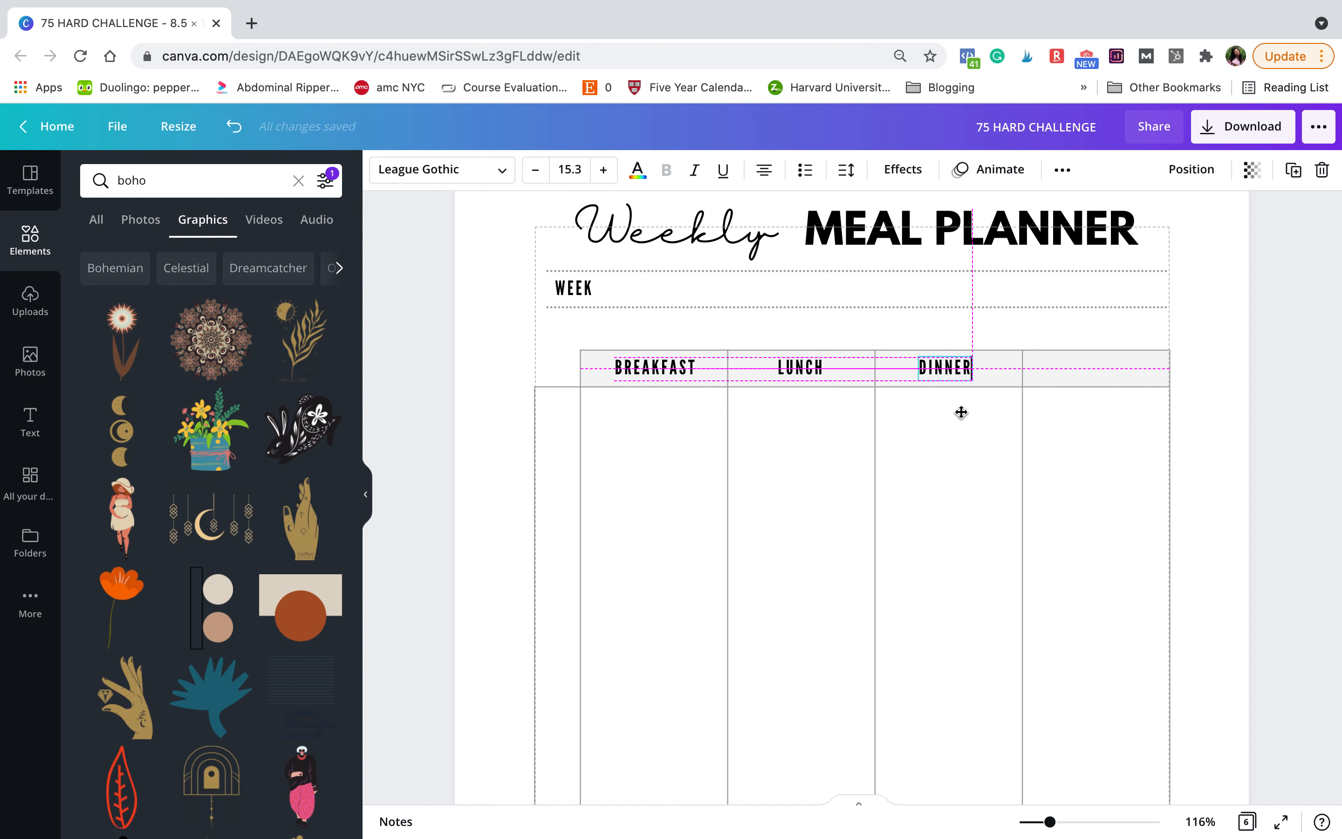
left_click_drag(960, 410, 958, 407)
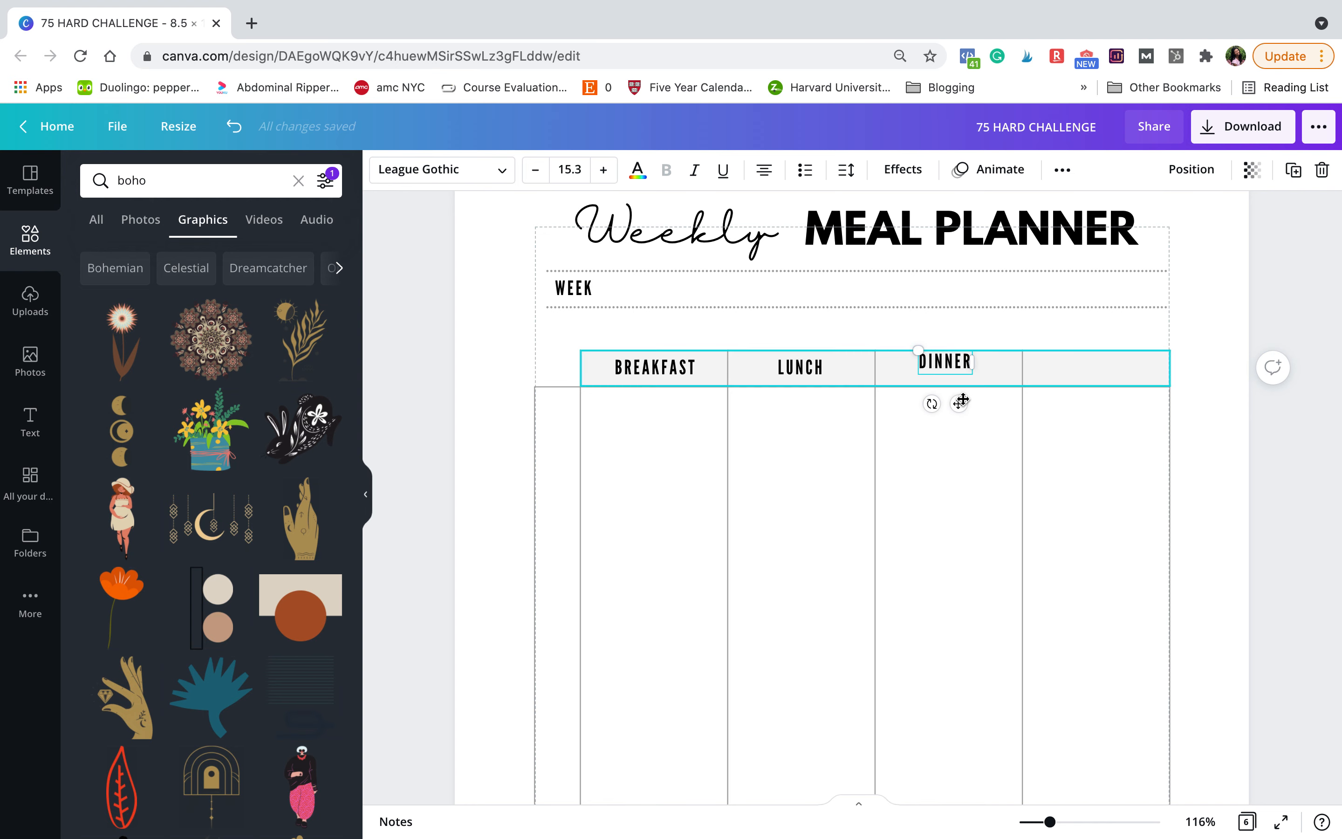
left_click_drag(961, 405, 961, 411)
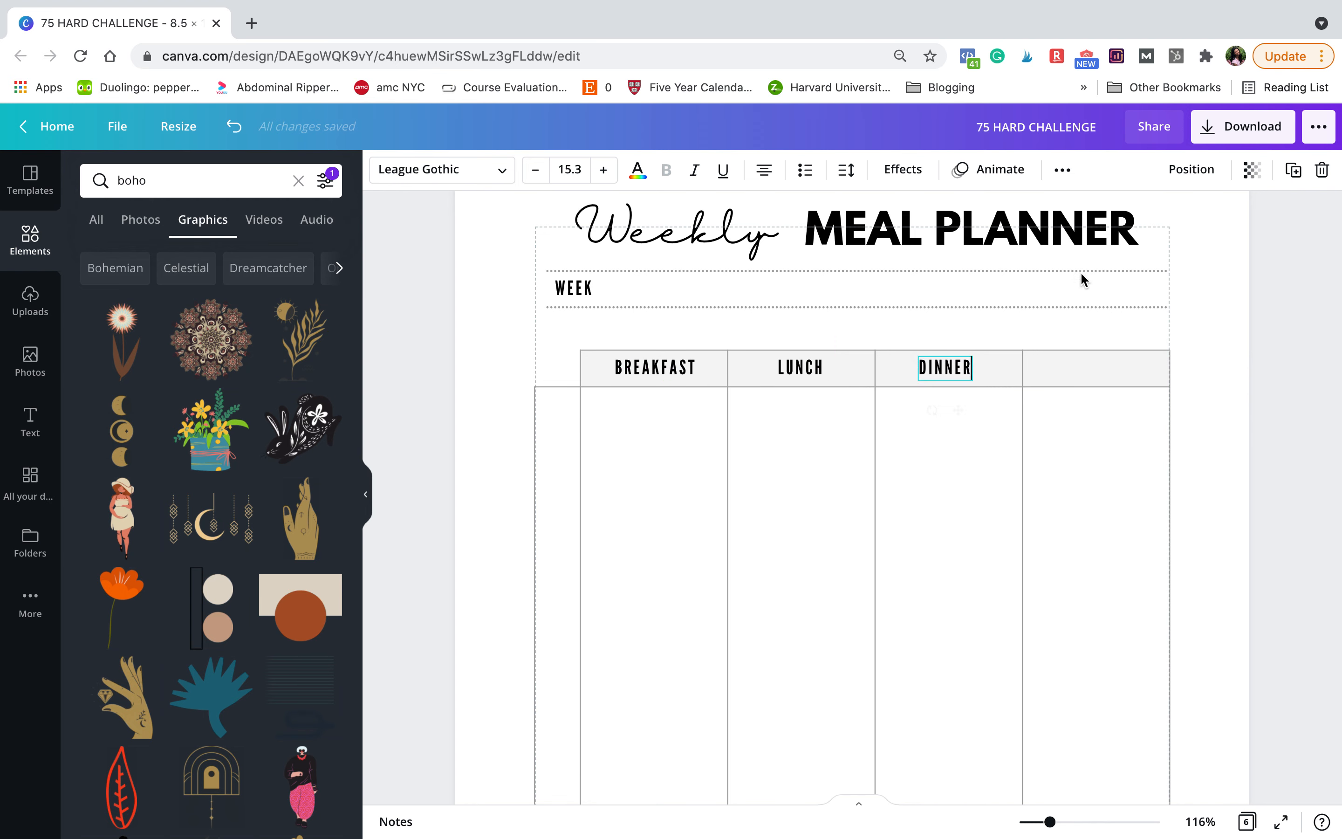
Duplicate the DINNER label, change the copy to "SNACKS" and place it in the last header cell.
key("ctrl+d")
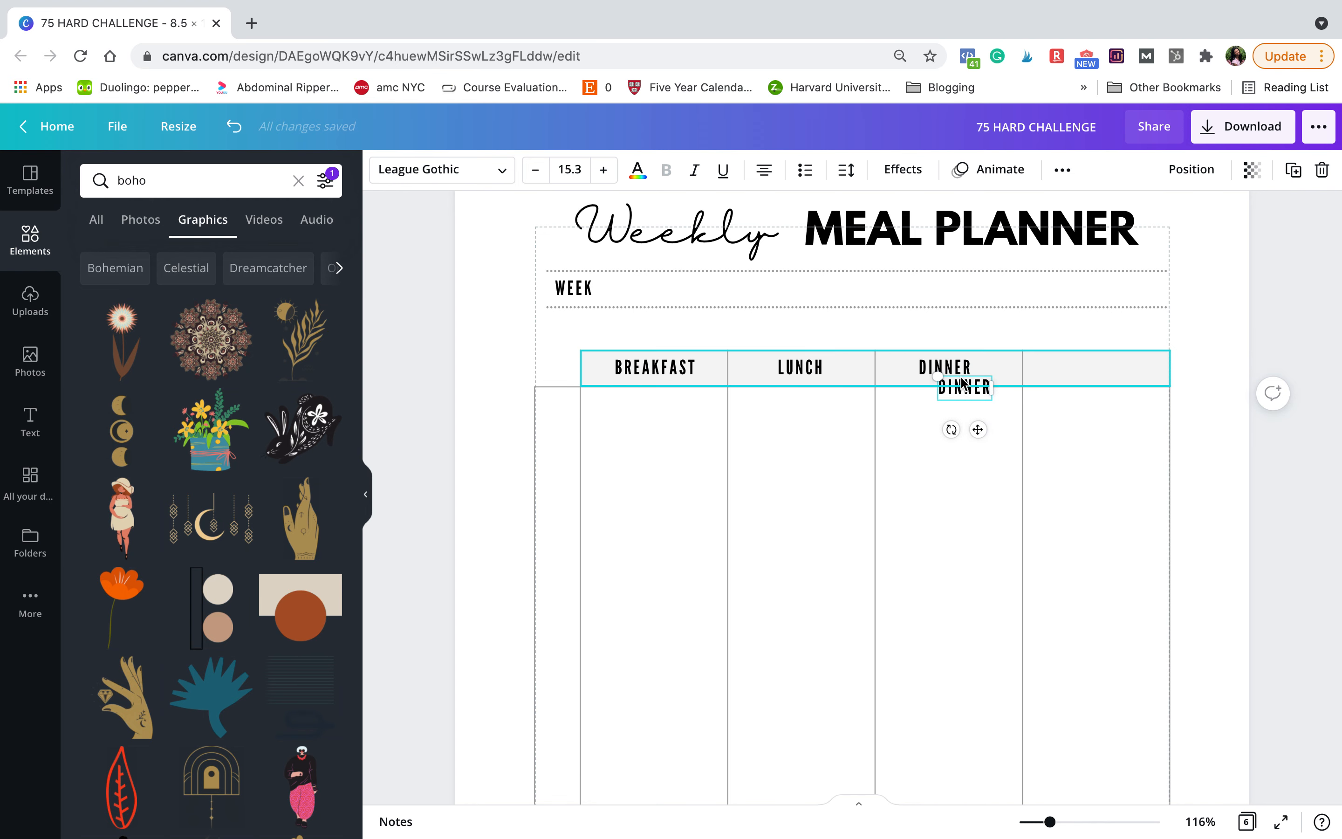
left_click_drag(977, 429, 992, 474)
double_click(977, 432)
type("SNACKER")
key("BackSpace")
key("BackSpace")
type("S")
left_click_drag(1083, 399, 1109, 411)
left_click(1093, 426)
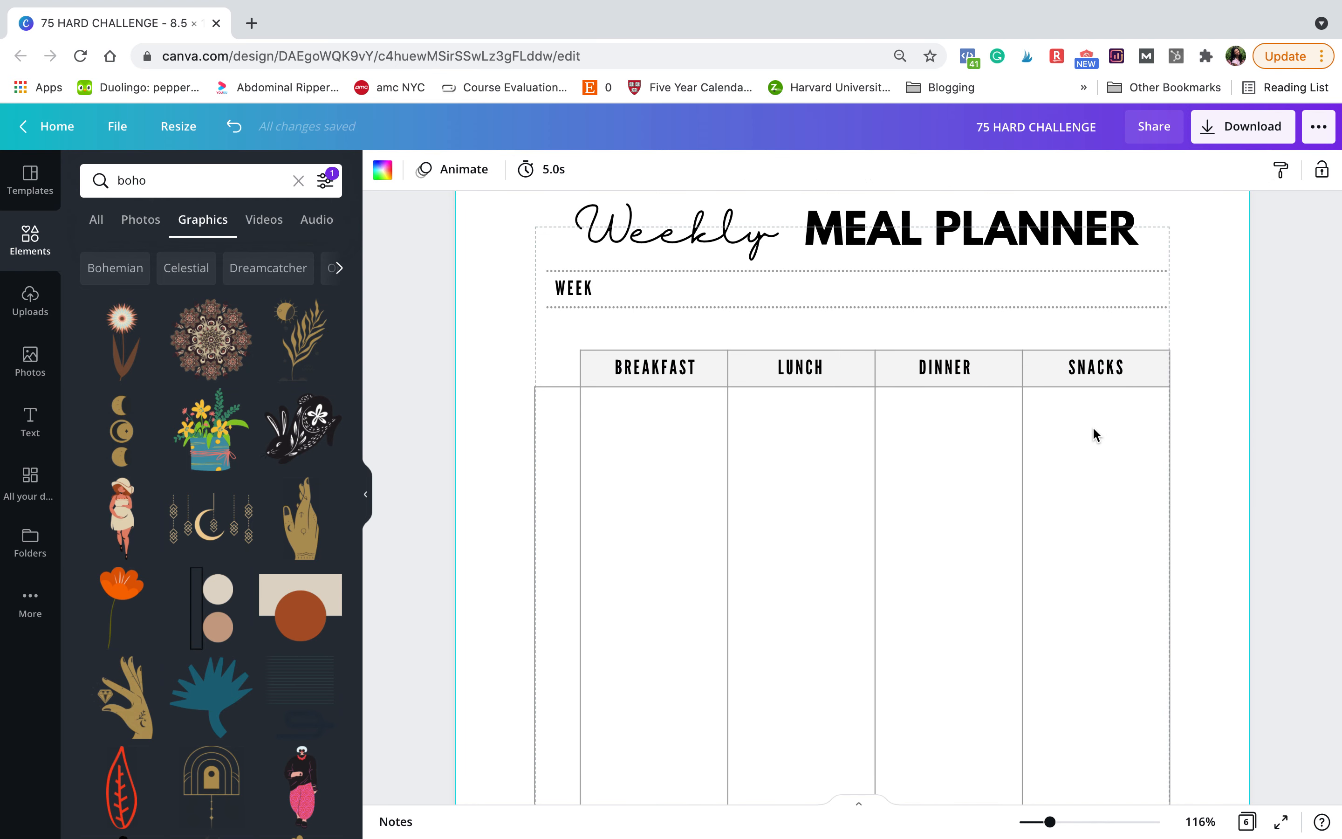
Review the layout of the 75 Hard Challenge page above and return to the Weekly Meal Planner page.
scroll(946, 315, "up", 10)
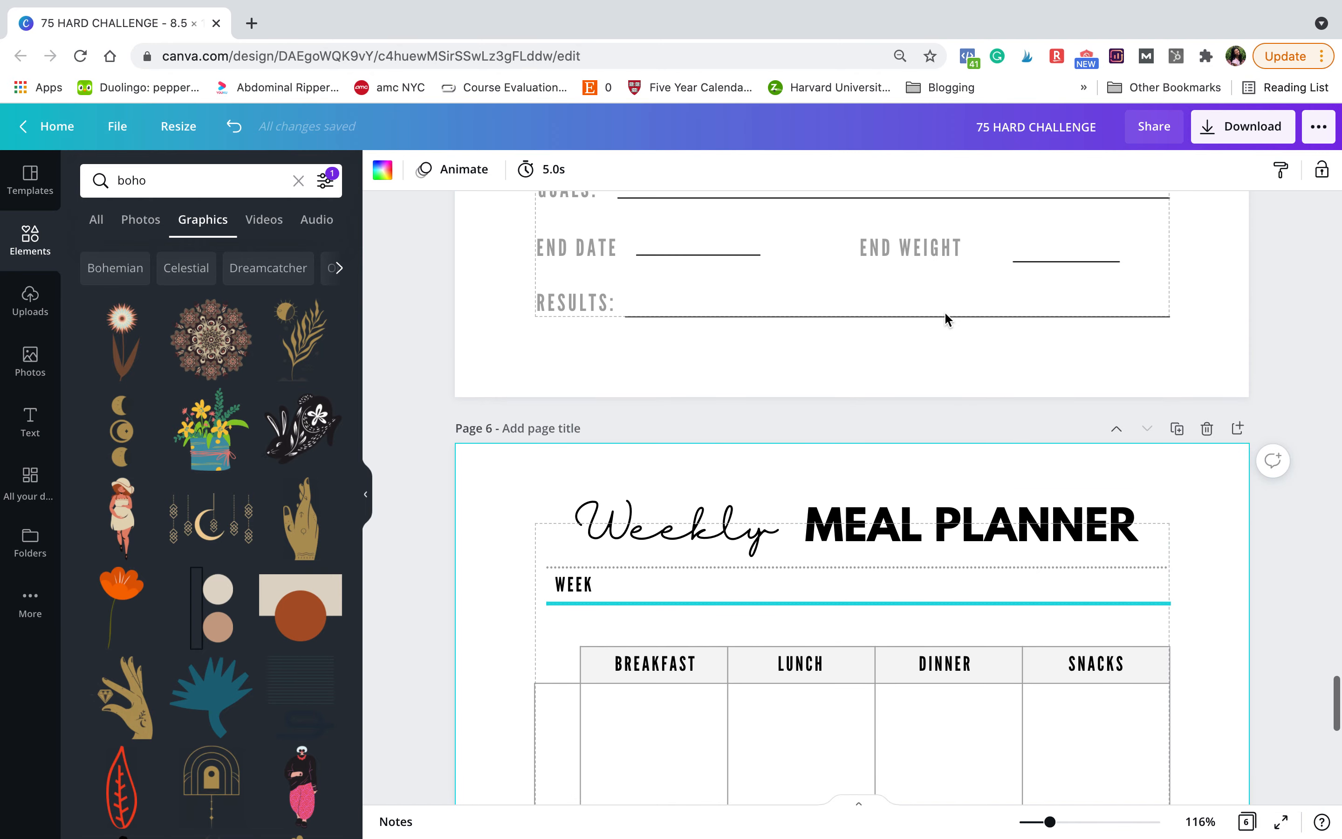
scroll(947, 318, "up", 5)
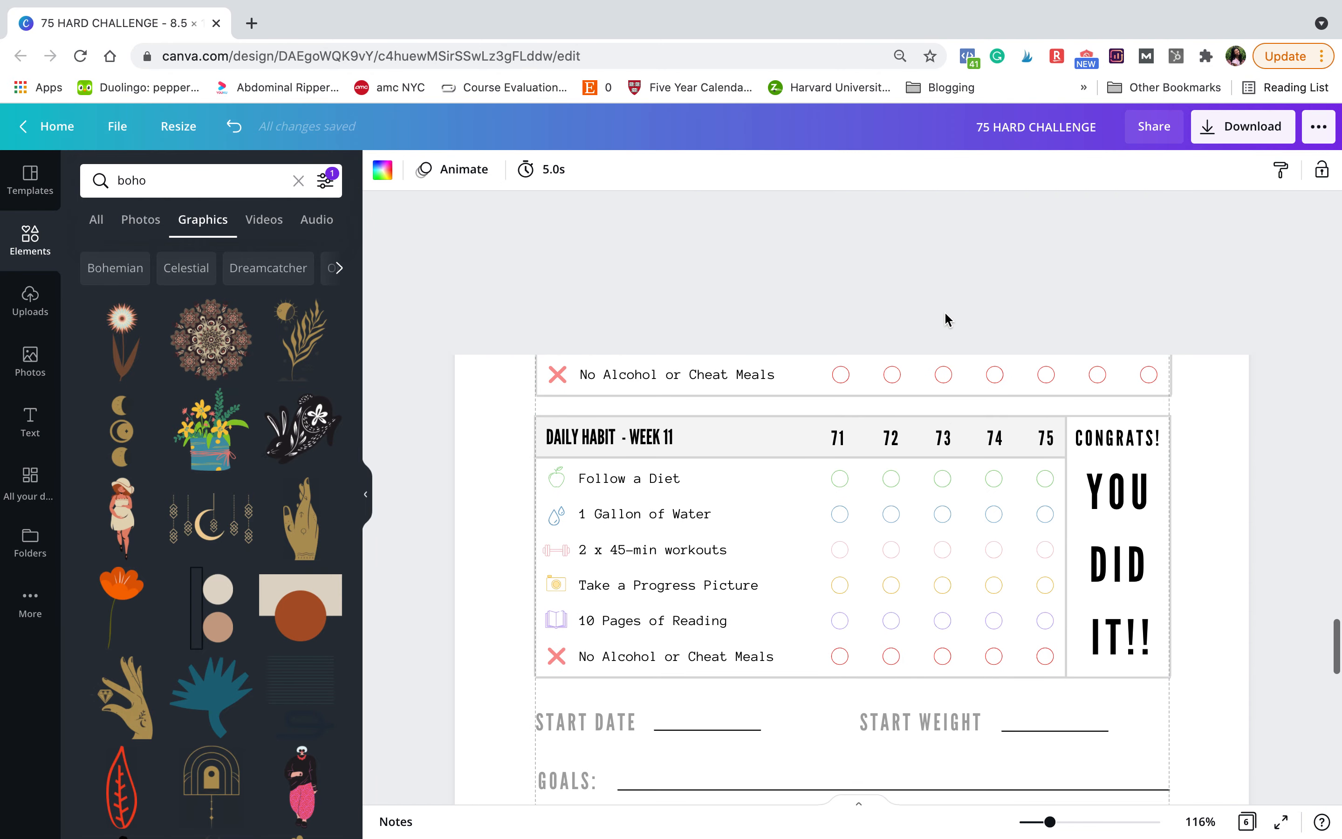
scroll(946, 317, "up", 8)
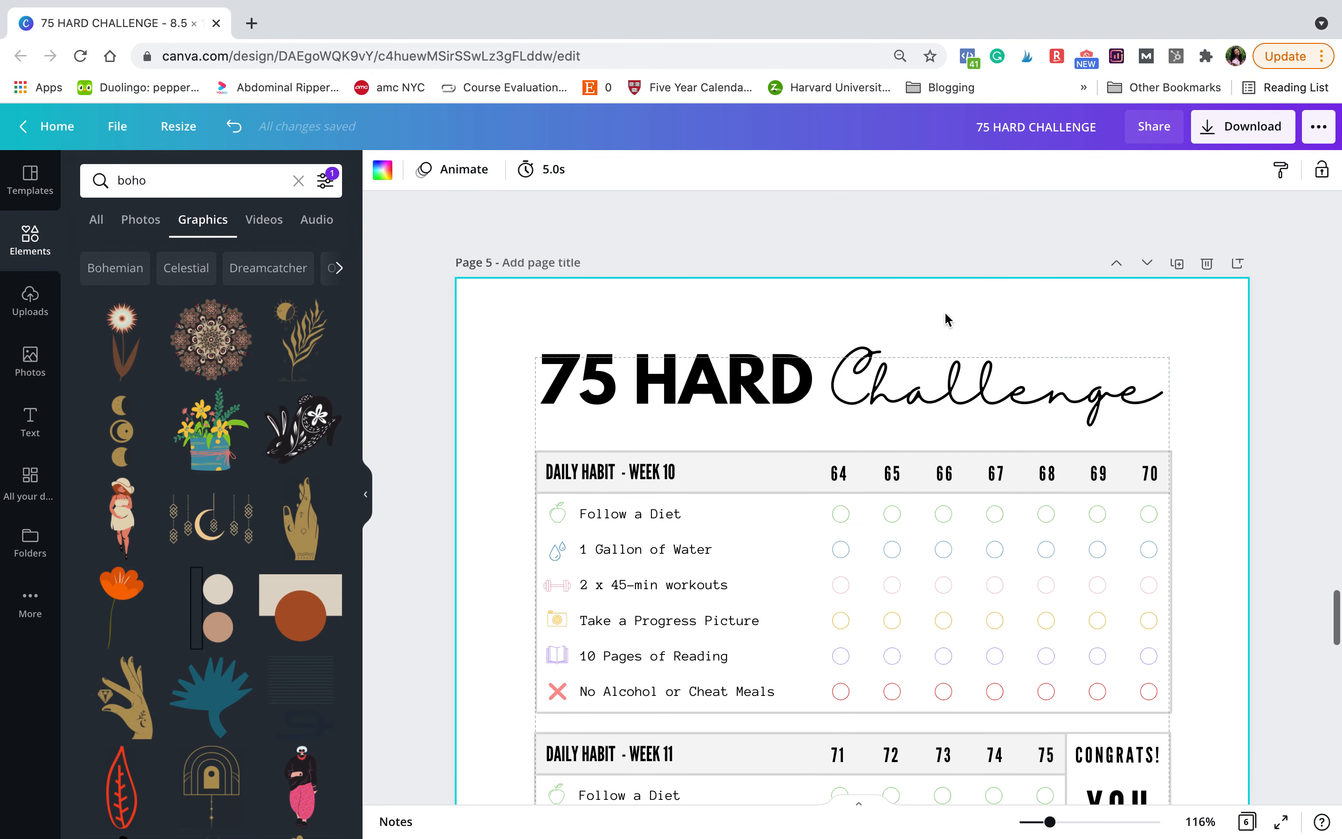
scroll(946, 317, "down", 2)
scroll(946, 316, "down", 6)
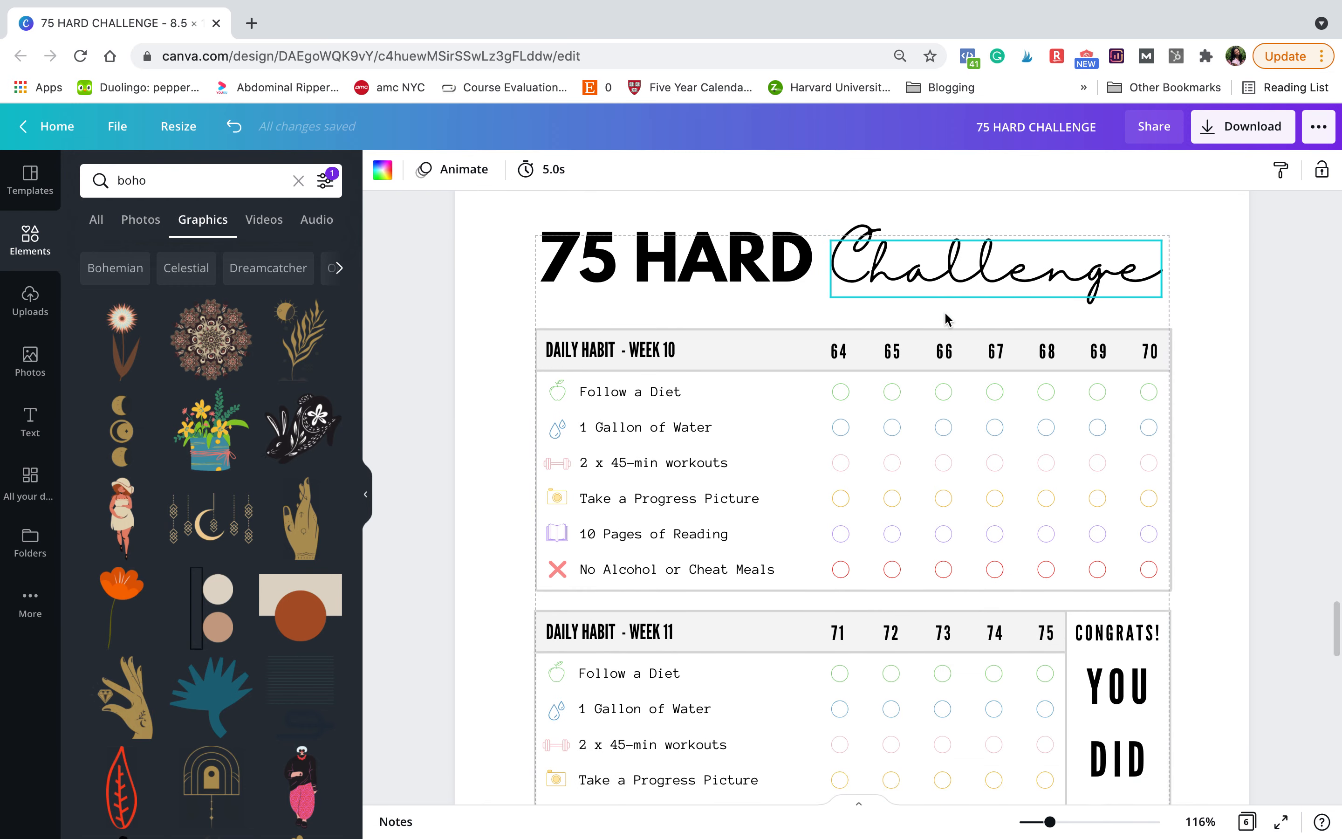
scroll(946, 317, "down", 6)
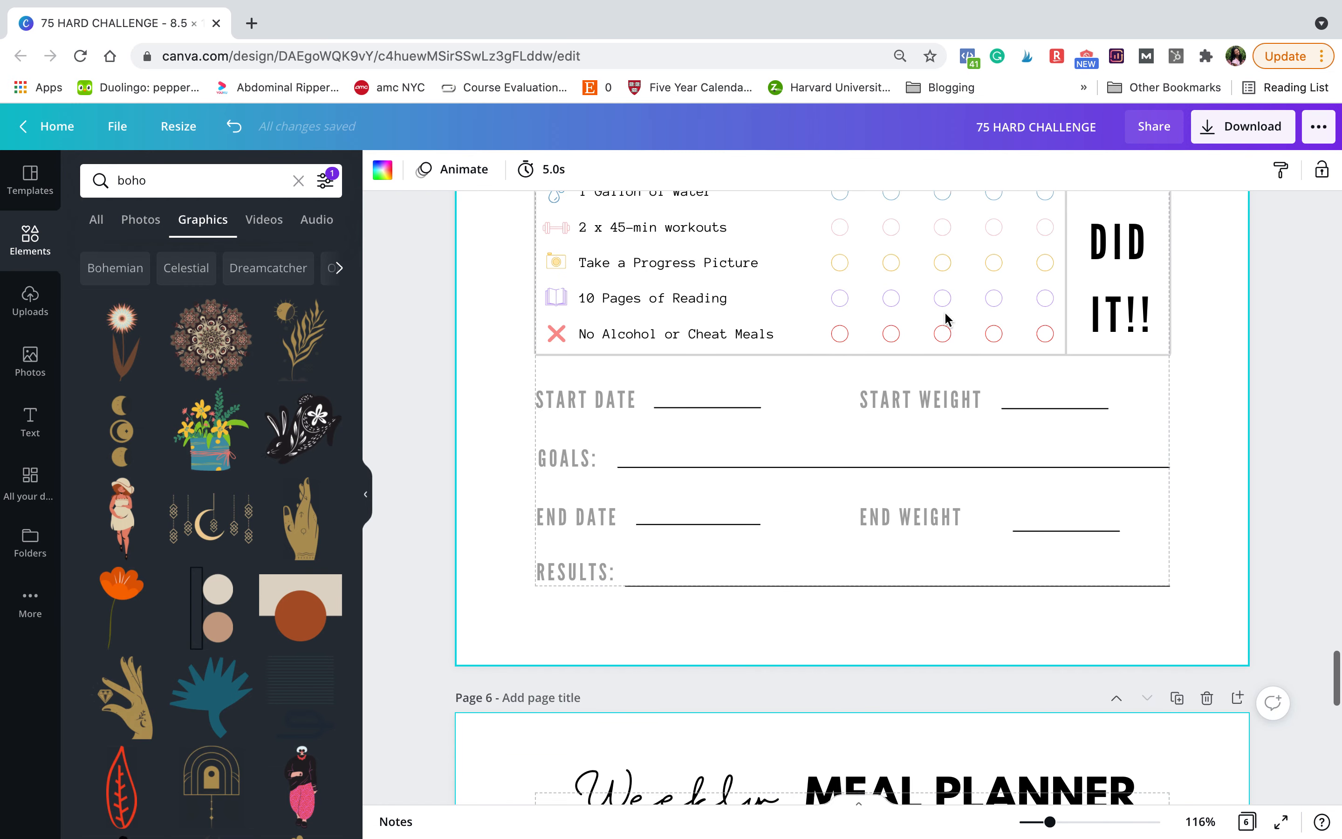
scroll(946, 318, "down", 5)
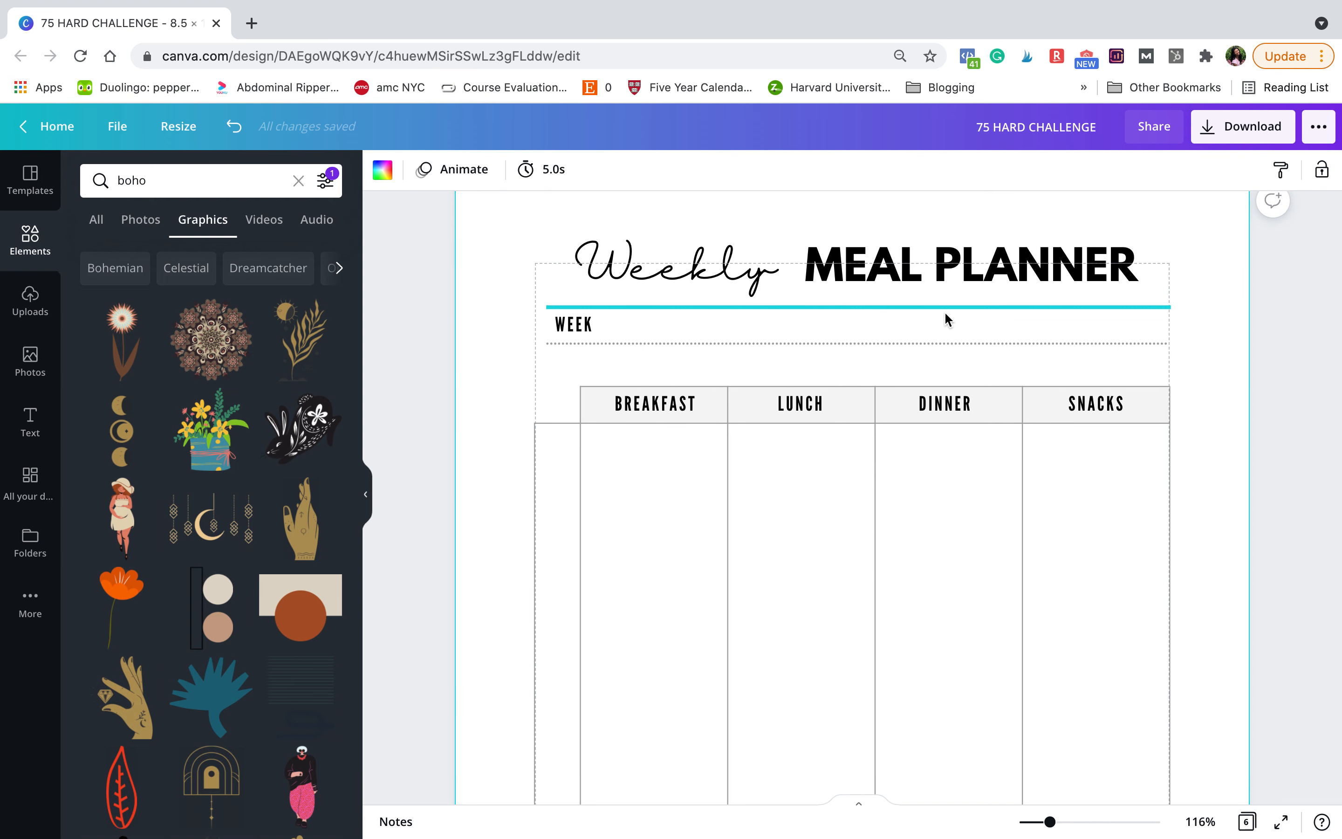
scroll(999, 378, "down", 2)
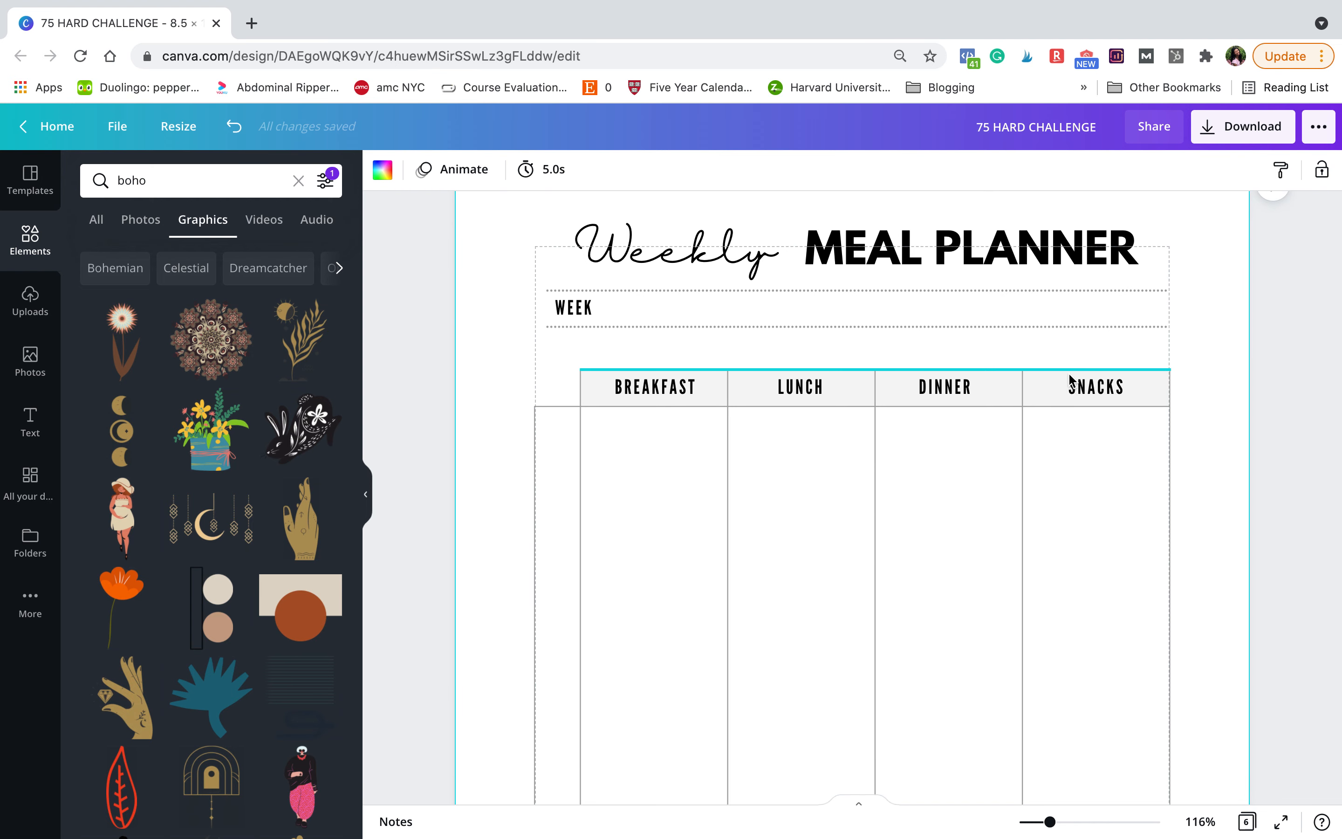
Duplicate the horizontal line beneath the header row and place the copy lower as the first row divider.
scroll(899, 379, "down", 2)
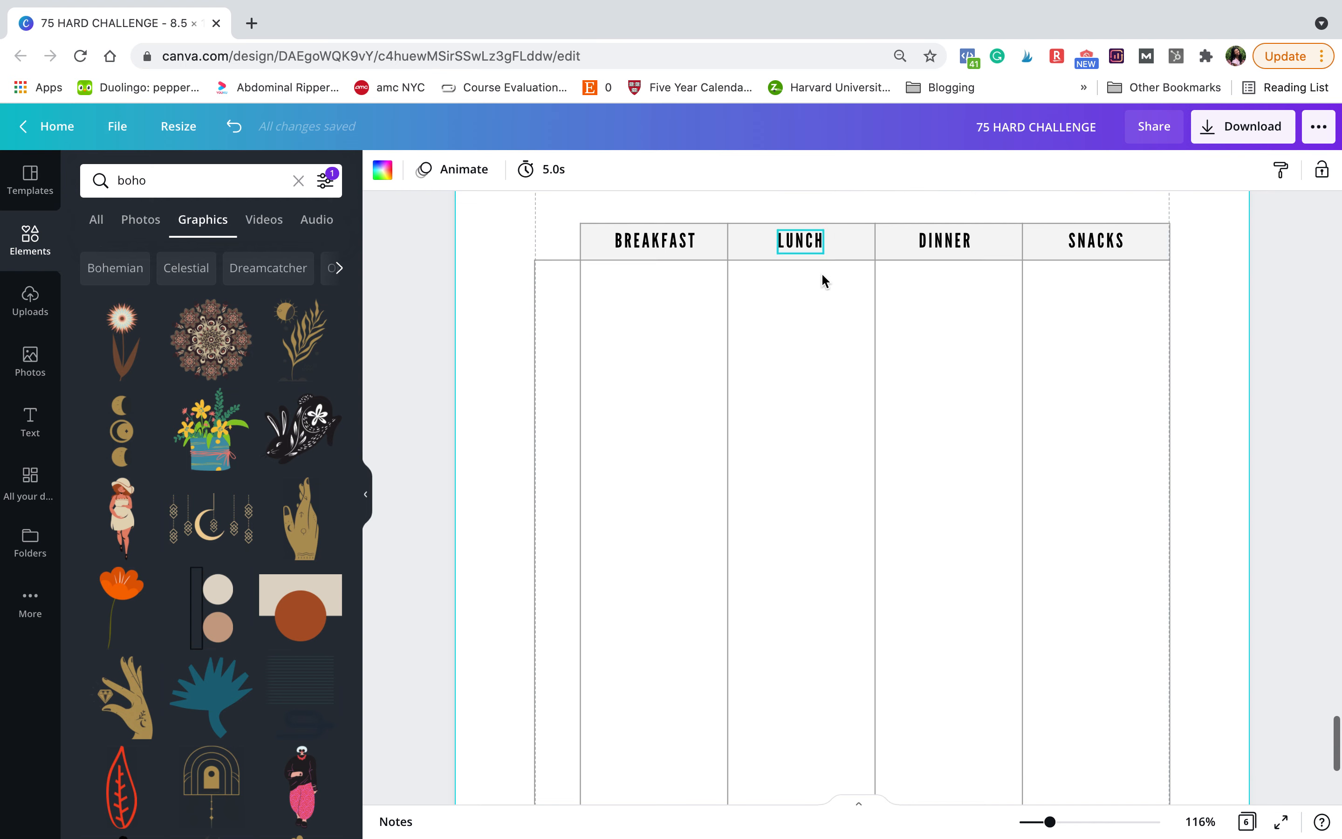
left_click(831, 259)
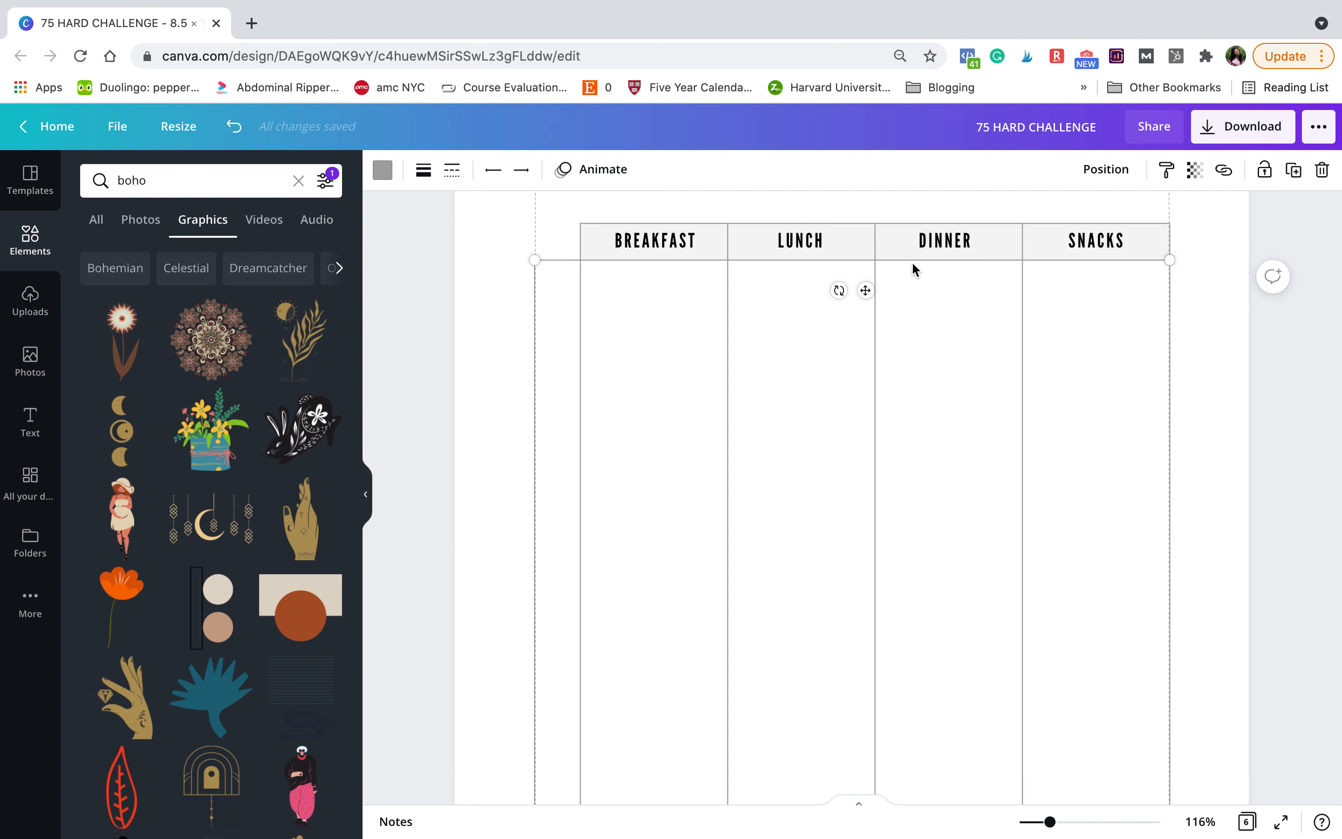
left_click(1294, 177)
left_click_drag(887, 309, 867, 404)
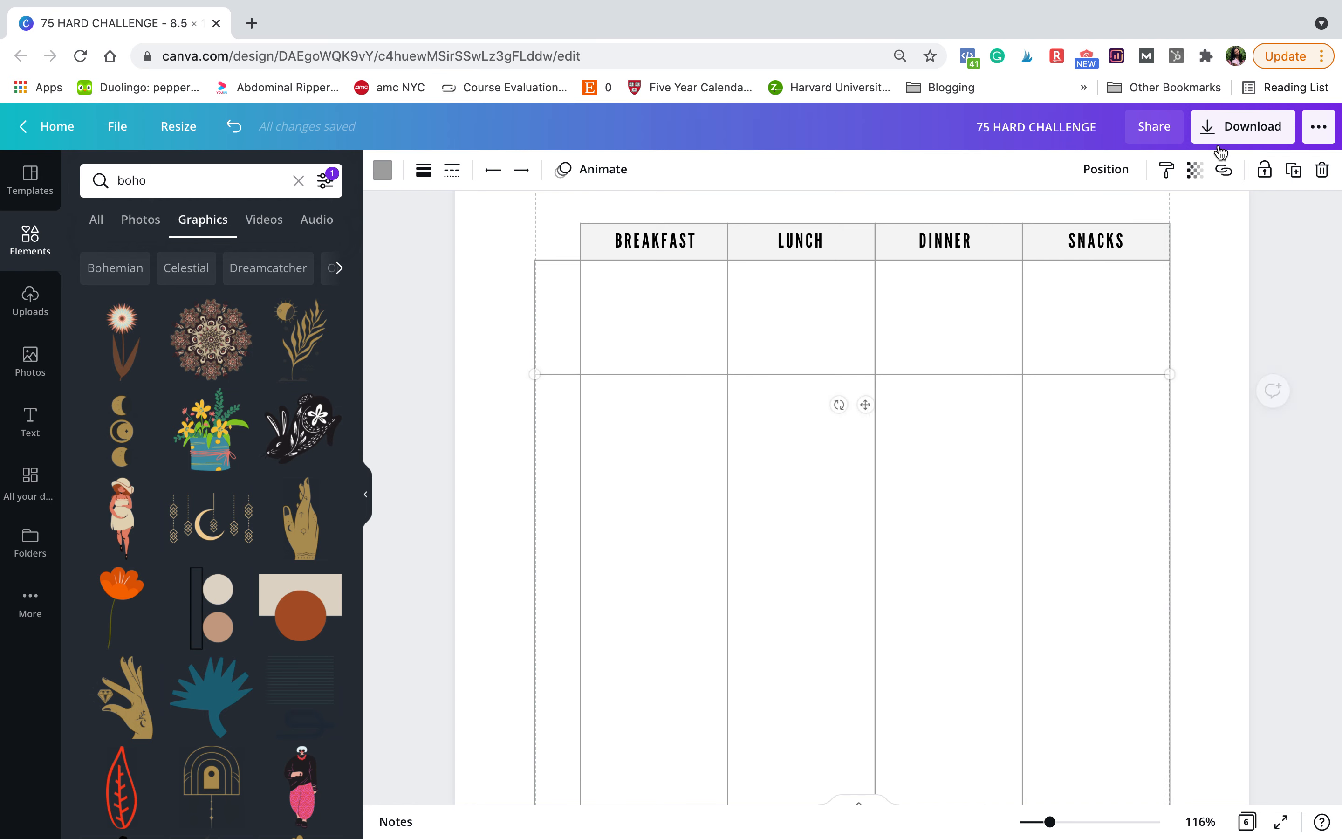
Duplicate the row divider three times and spread the copies down the table at separate heights.
left_click(1291, 171)
left_click(1281, 177)
left_click(1282, 177)
left_click_drag(929, 458, 865, 600)
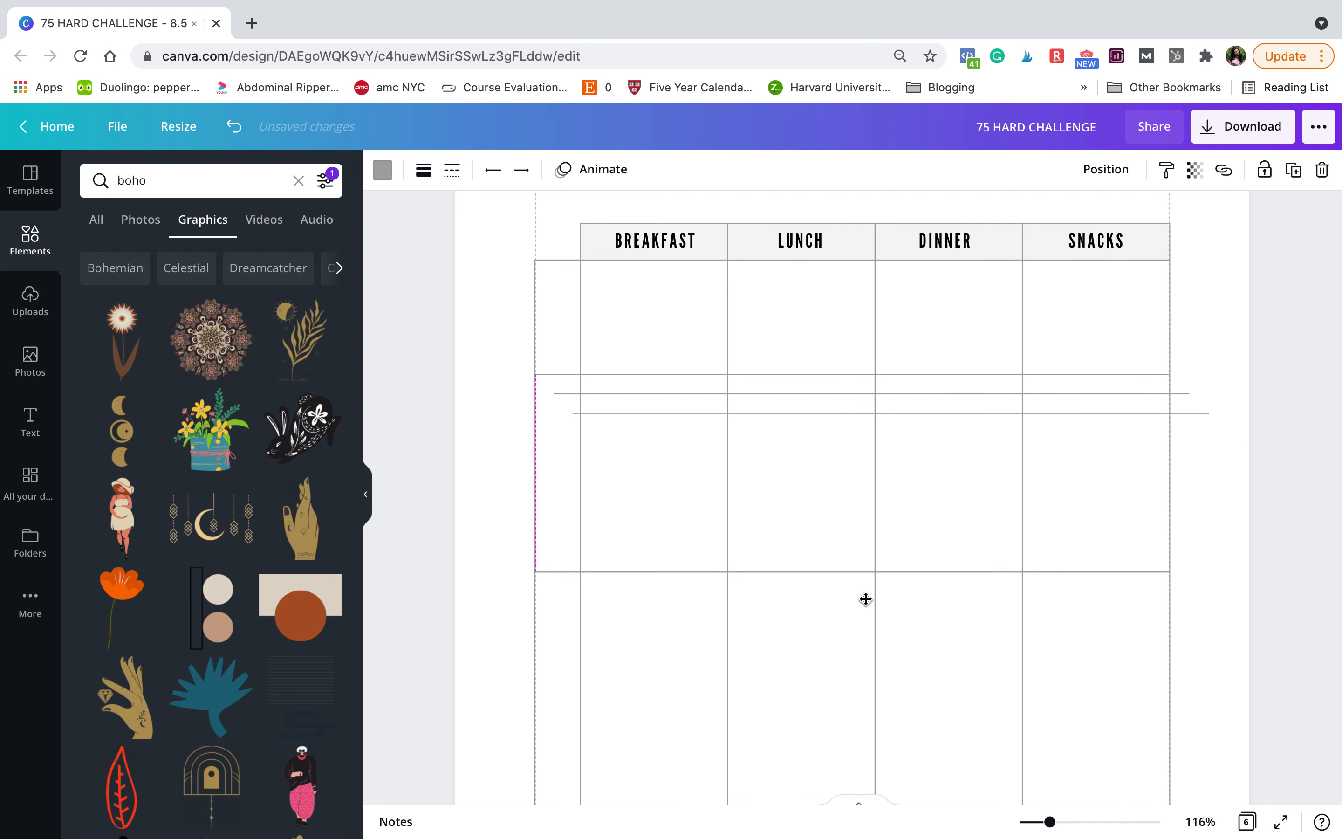
left_click(820, 413)
left_click_drag(804, 413, 777, 519)
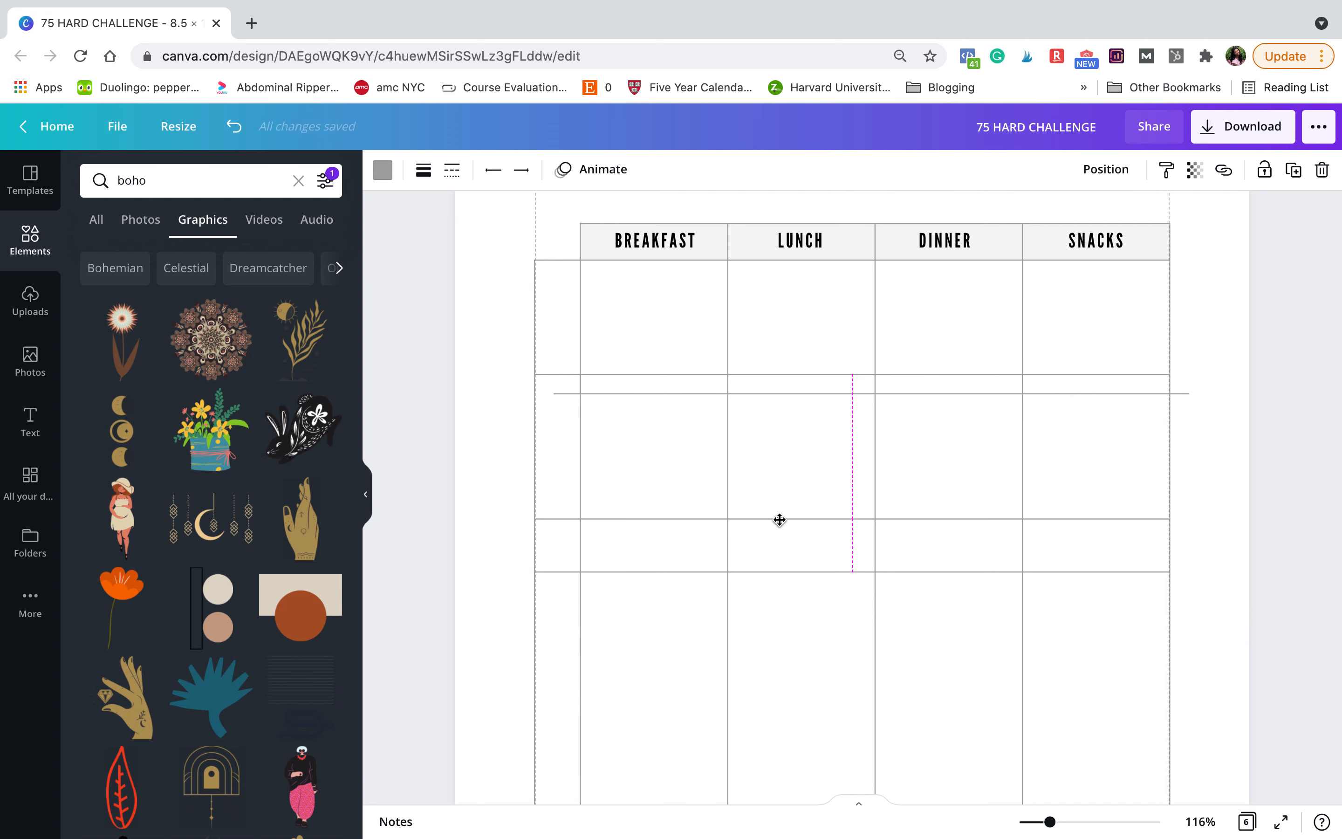
left_click_drag(791, 394, 765, 478)
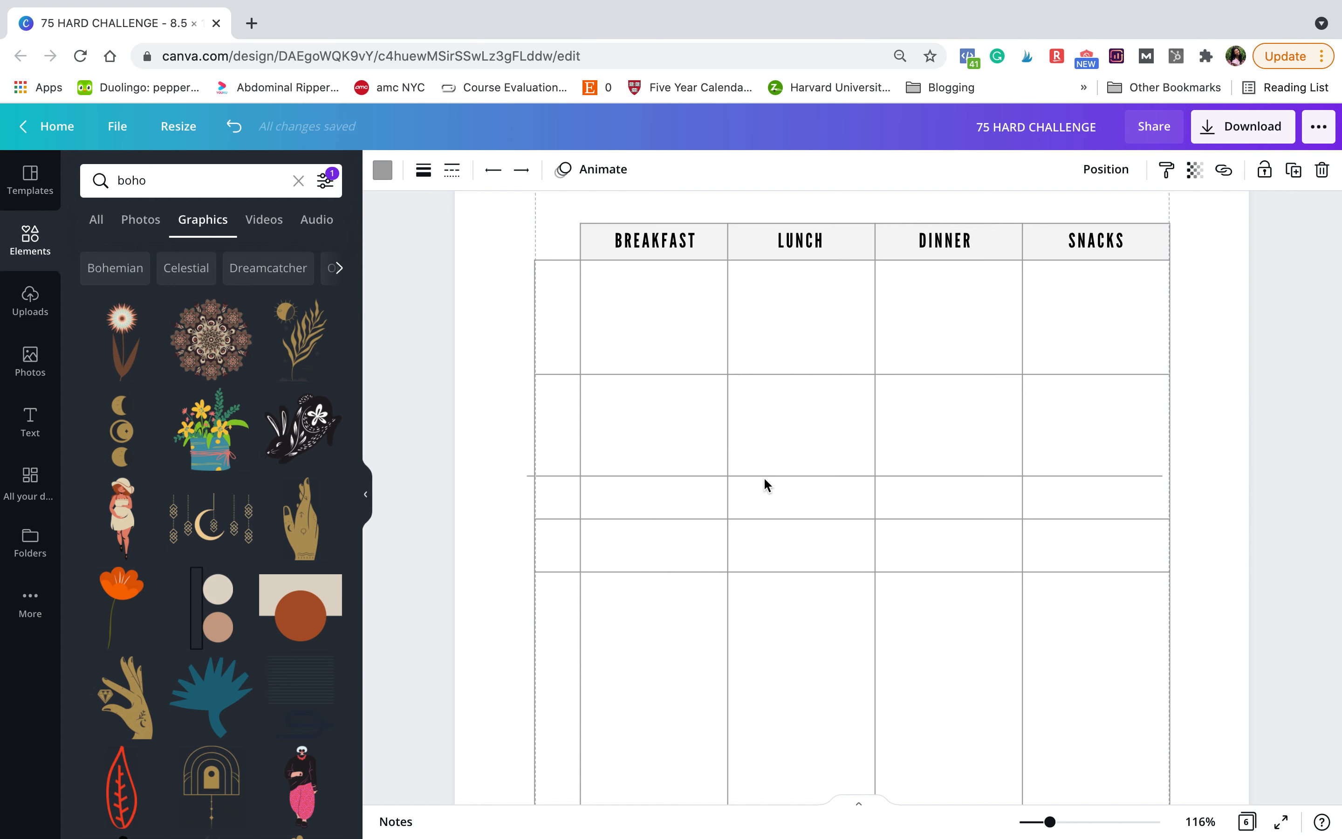
Duplicate the row divider two more times, align the offset lines with the table's sides and place one copy below the lowest divider.
left_click(1293, 169)
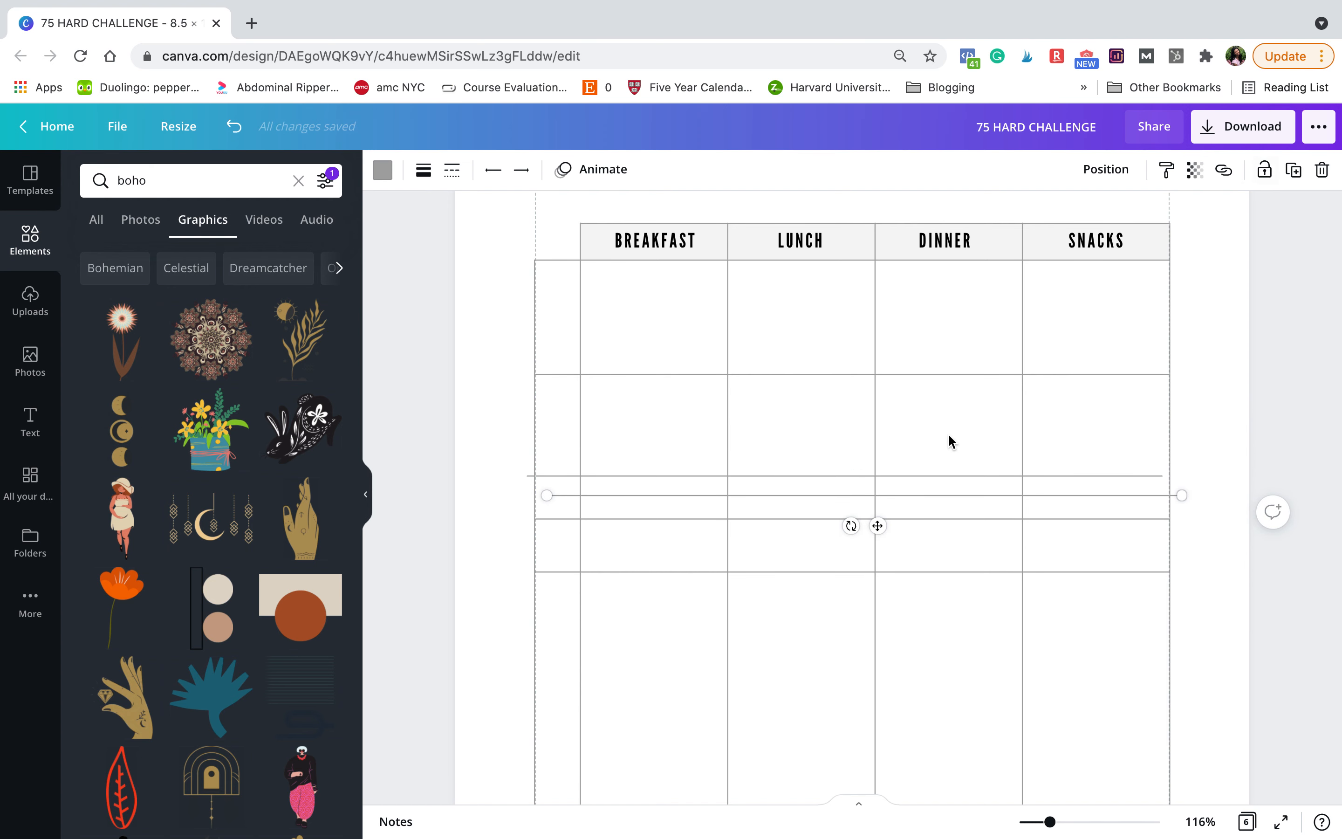
left_click_drag(877, 525, 870, 528)
left_click_drag(925, 472, 926, 476)
left_click(1297, 169)
left_click_drag(888, 527, 869, 719)
scroll(868, 715, "down", 5)
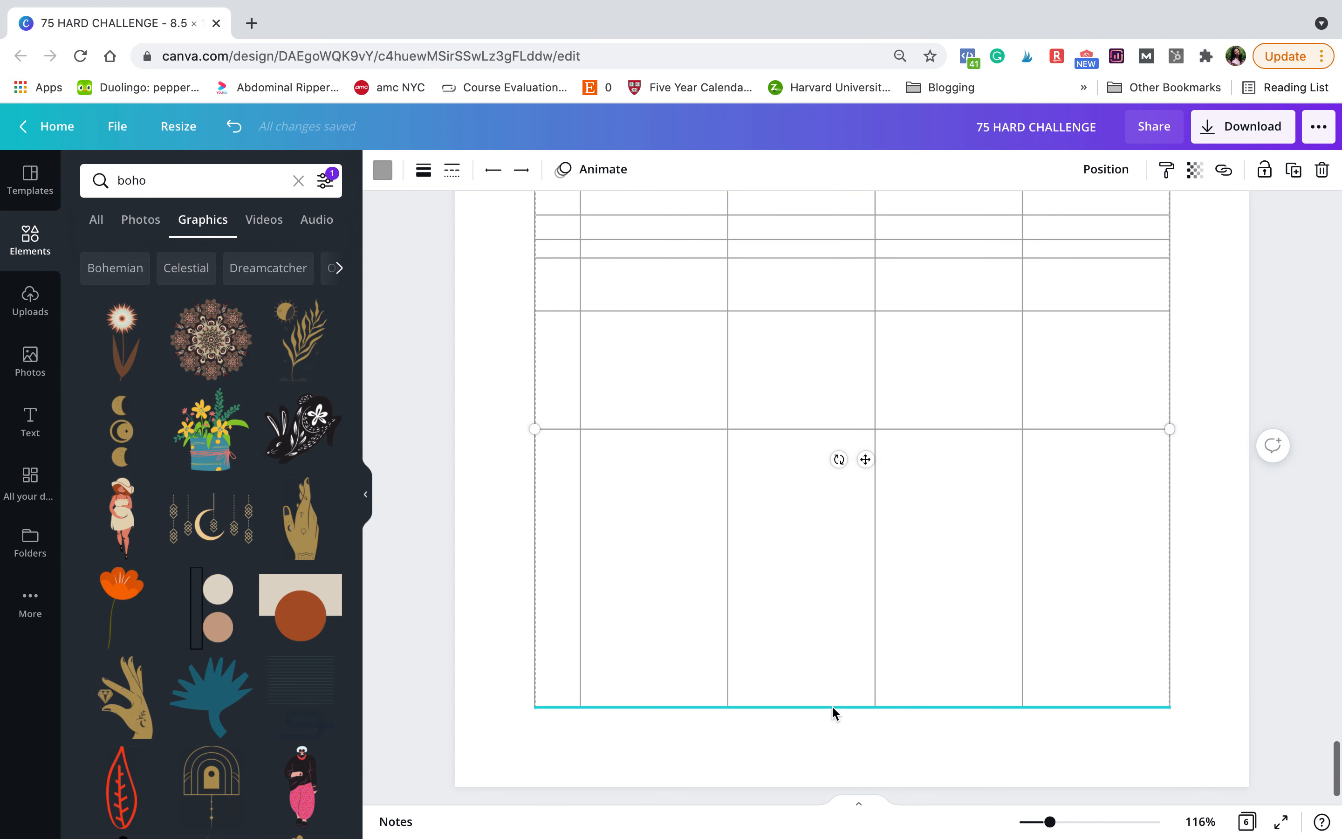
scroll(817, 582, "up", 5)
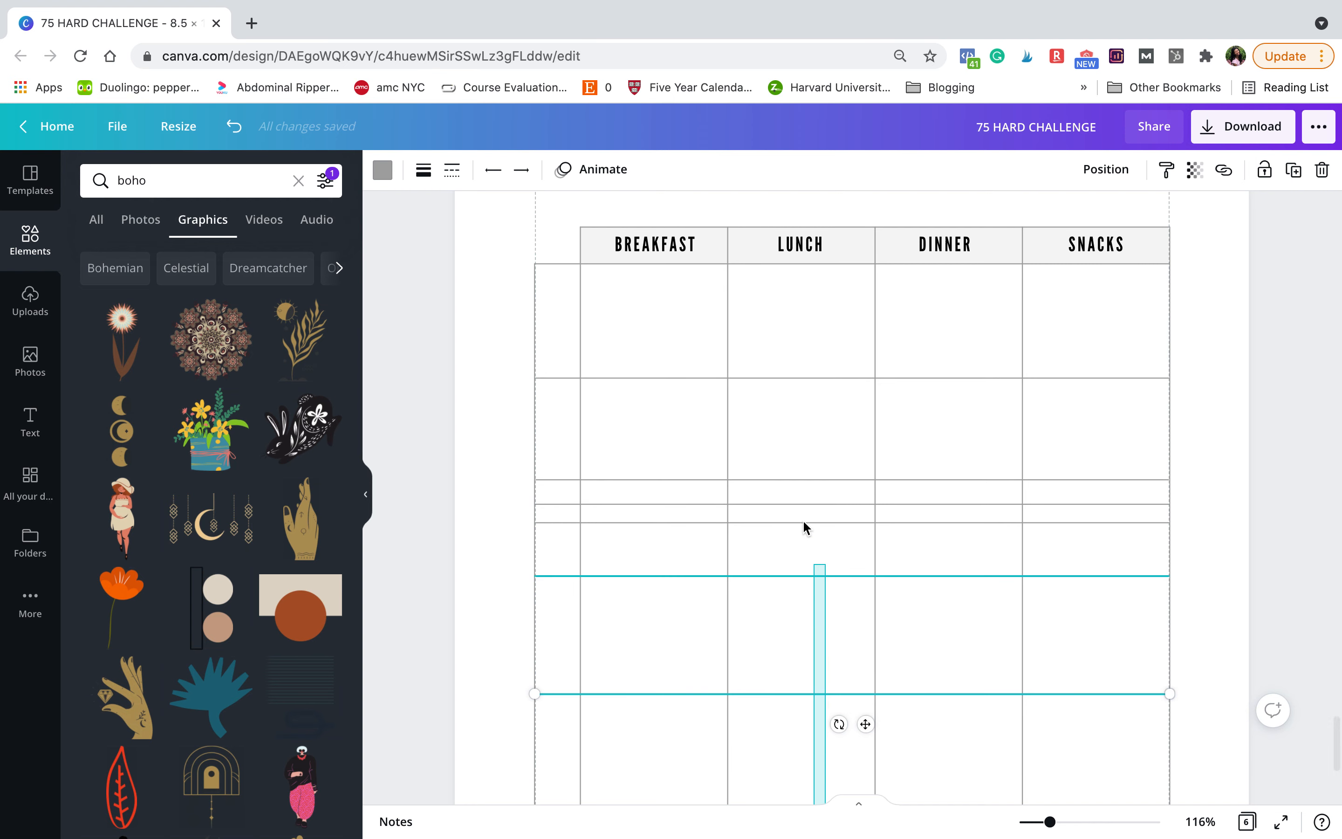
scroll(803, 527, "up", 1)
scroll(803, 521, "up", 1)
left_click_drag(803, 521, 787, 370)
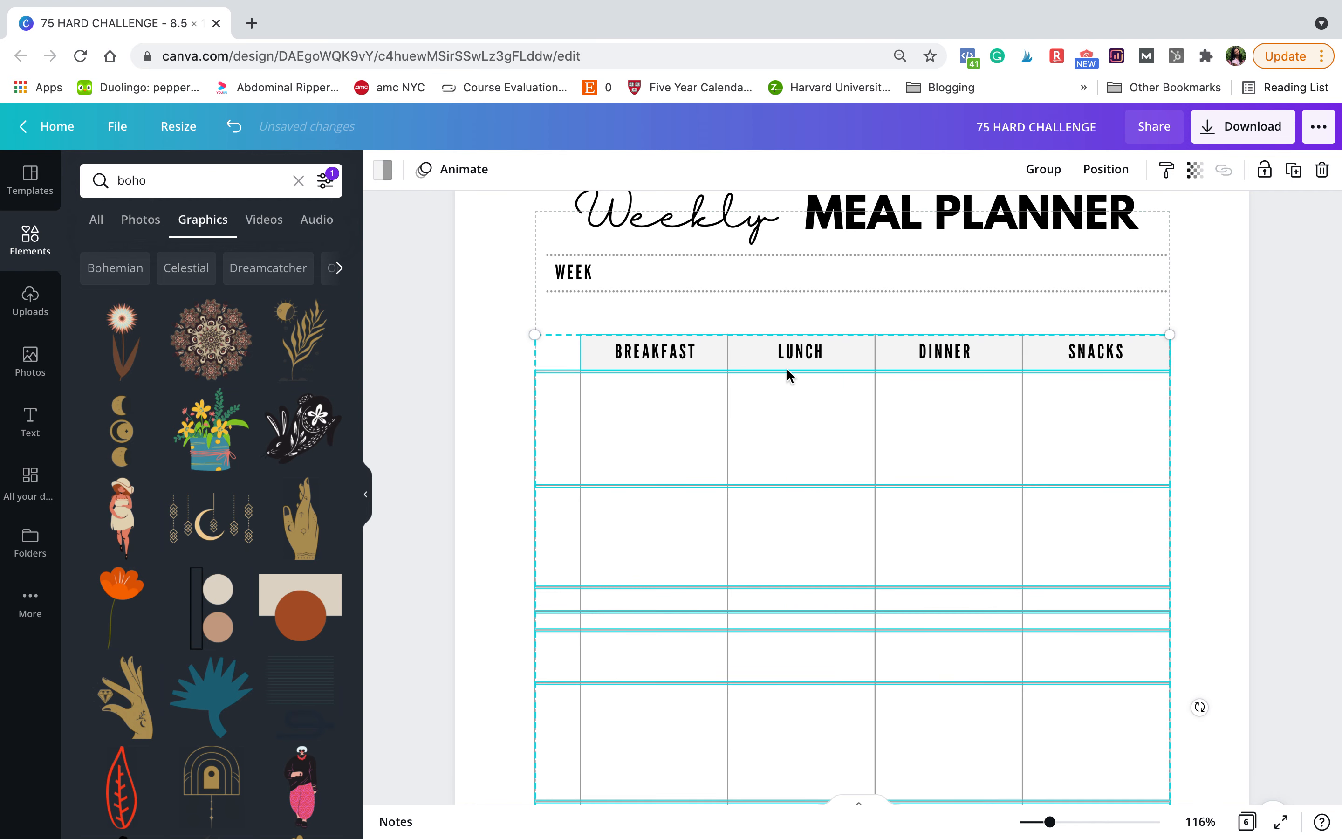
left_click(486, 388)
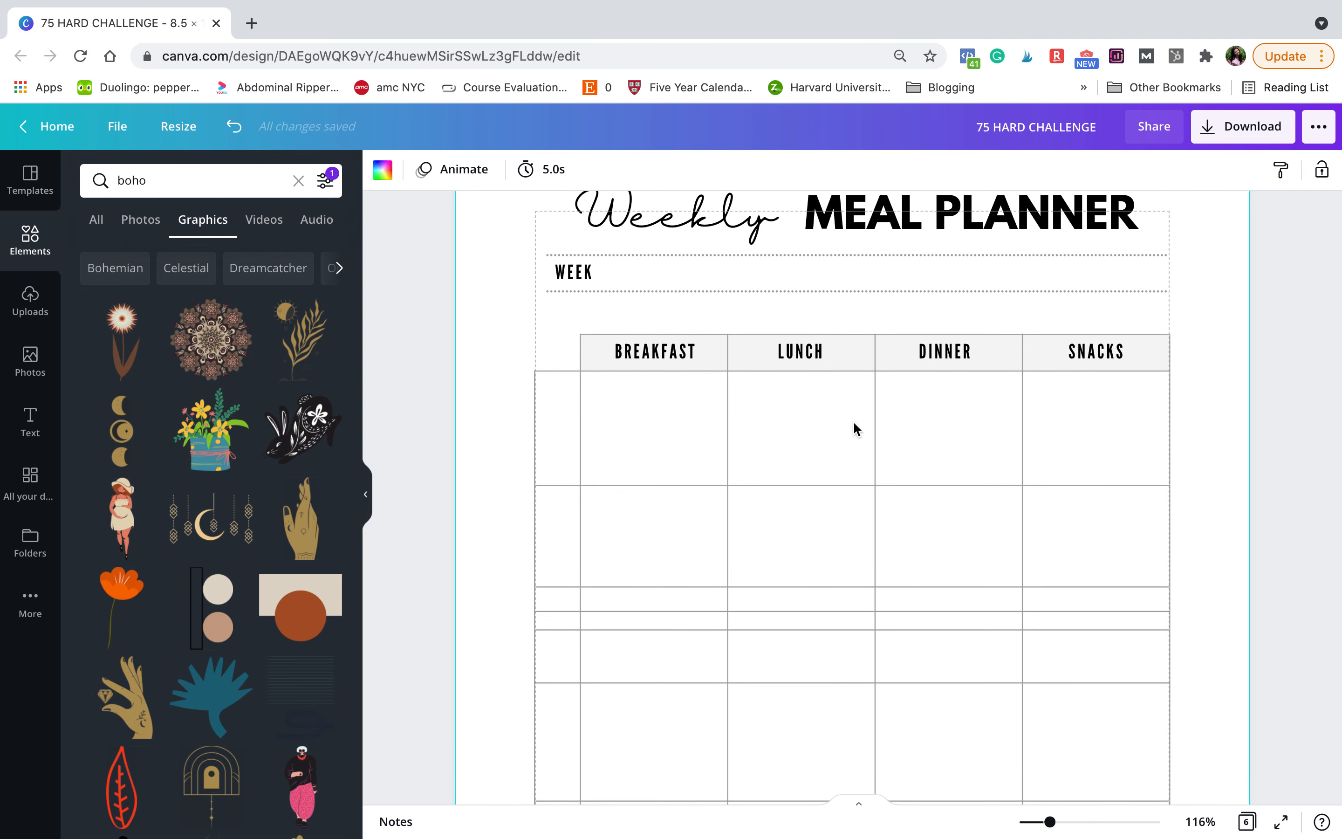
Select all the horizontal row lines from the table's lower edge up to the header and space them evenly with Tidy up.
scroll(852, 421, "down", 6)
left_click_drag(820, 762, 822, 340)
scroll(788, 575, "up", 1)
scroll(791, 578, "up", 3)
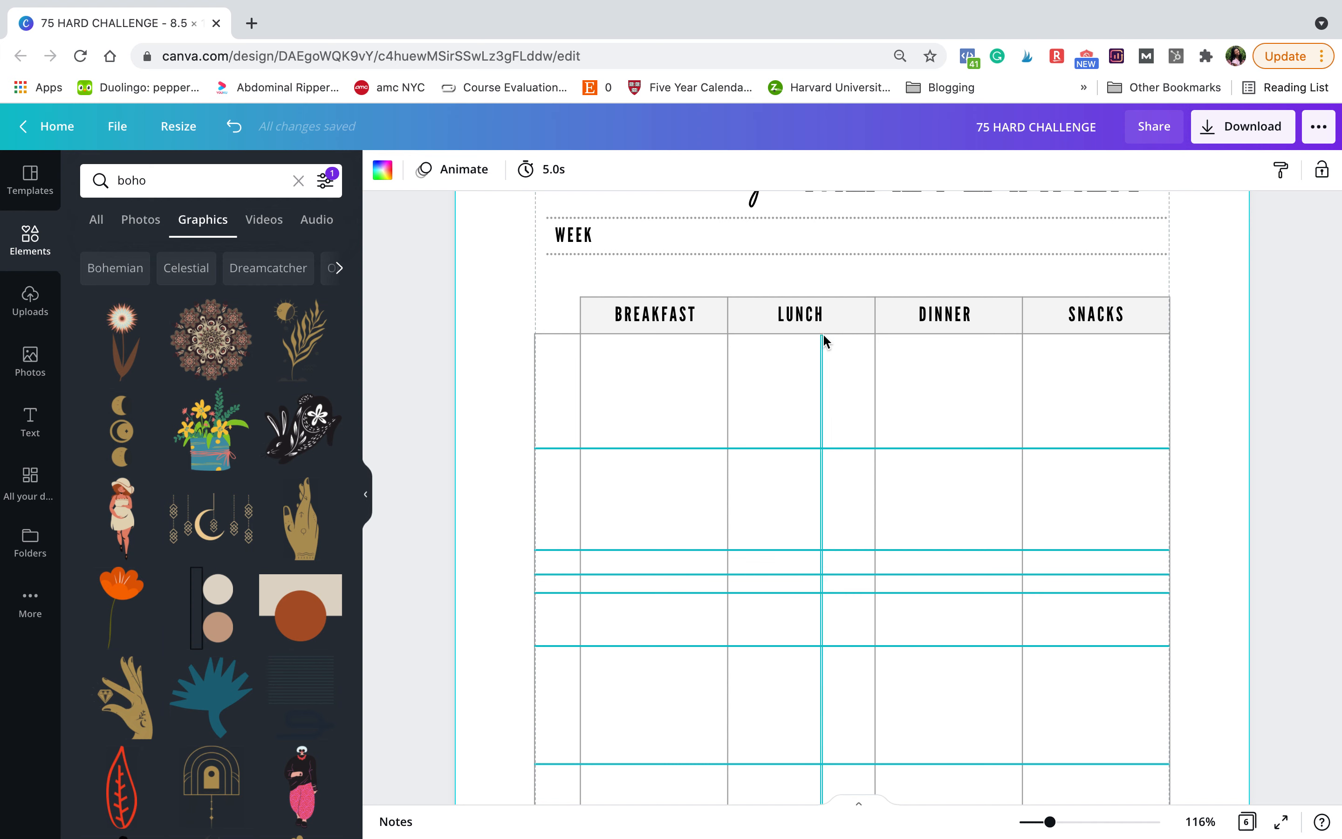
left_click_drag(823, 333, 822, 331)
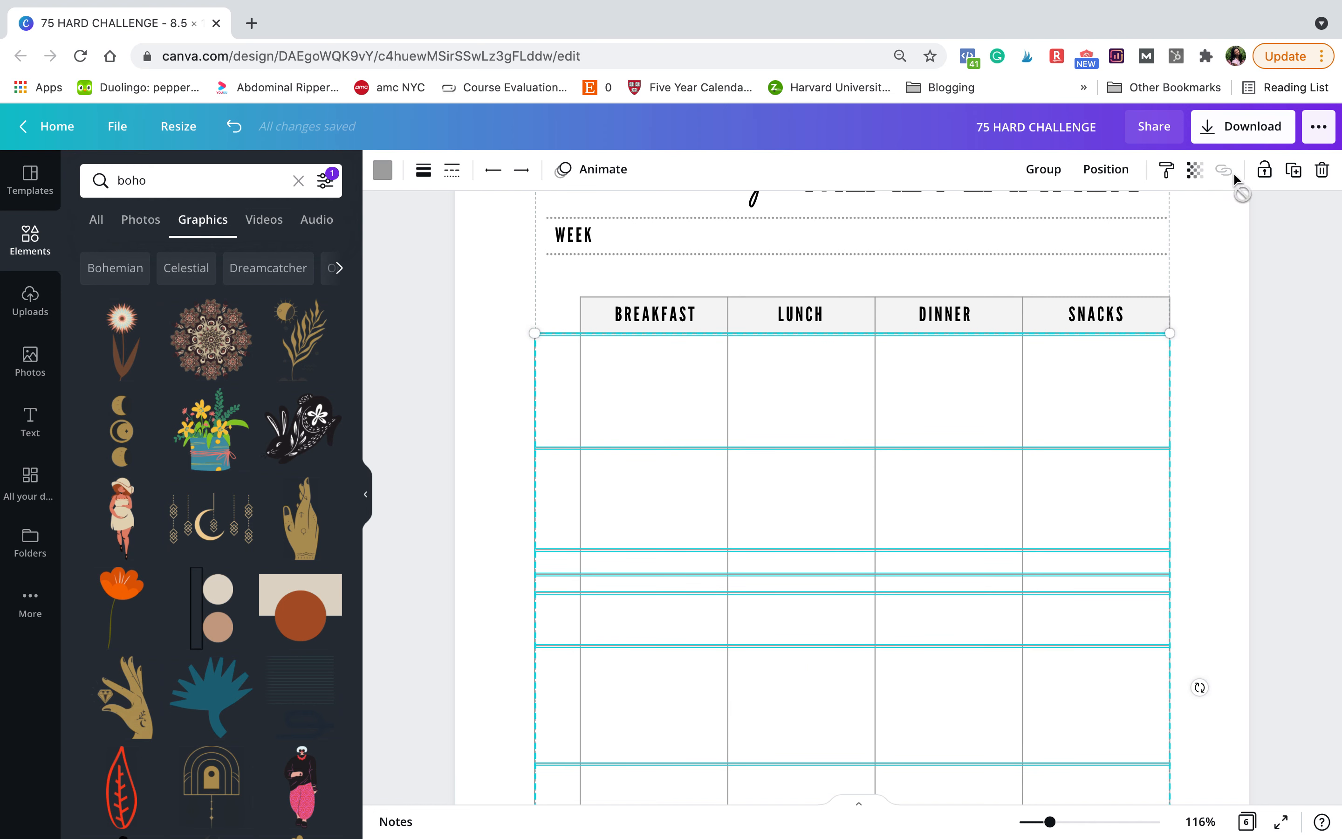
left_click(1120, 178)
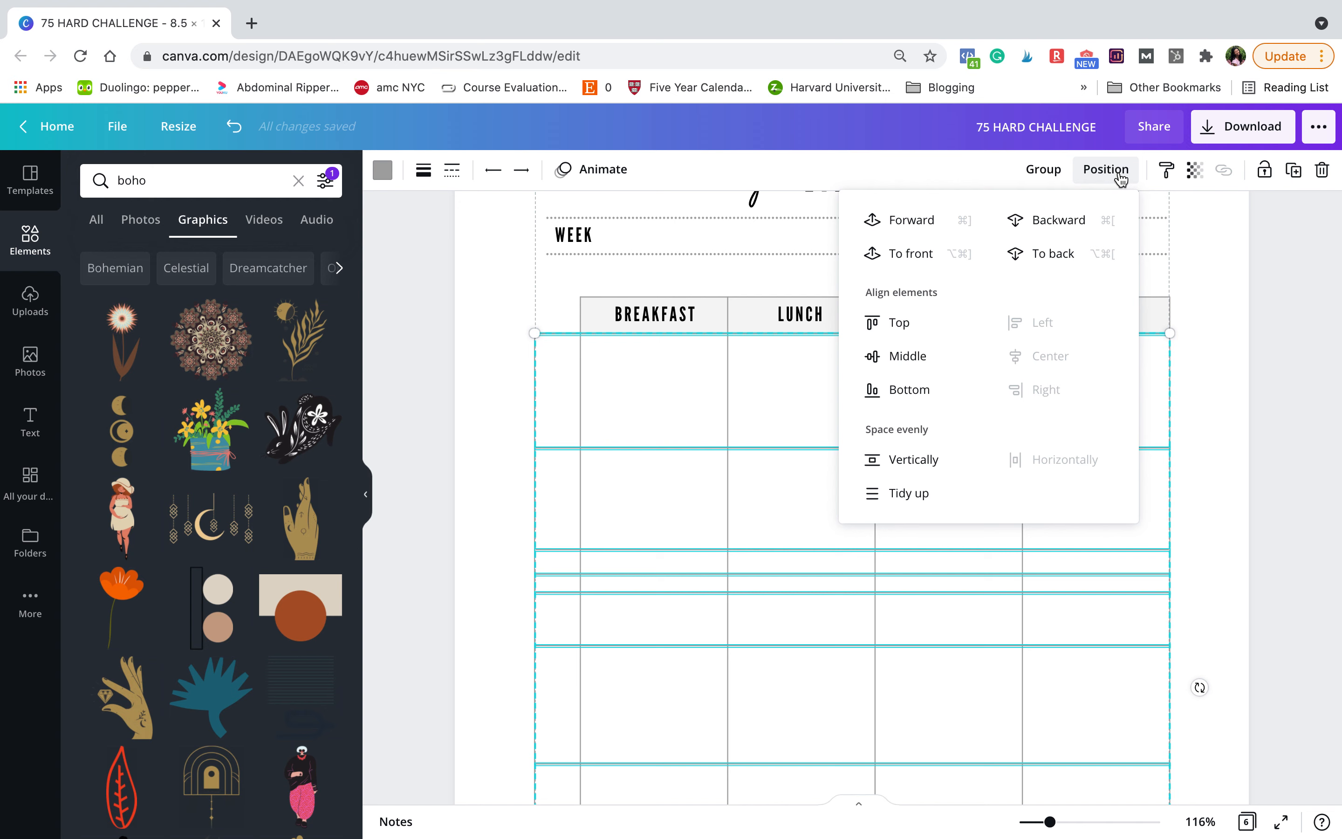
left_click(928, 492)
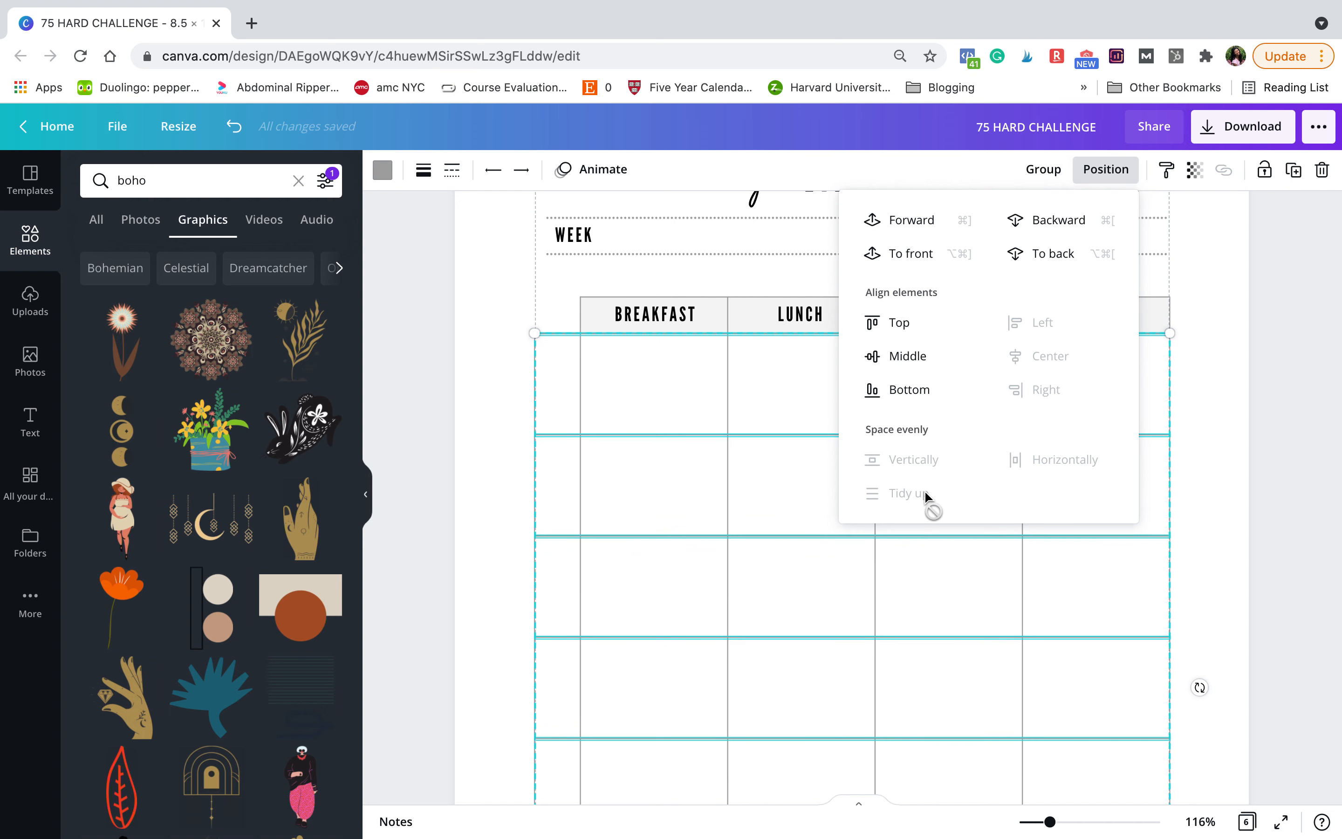
left_click(1236, 454)
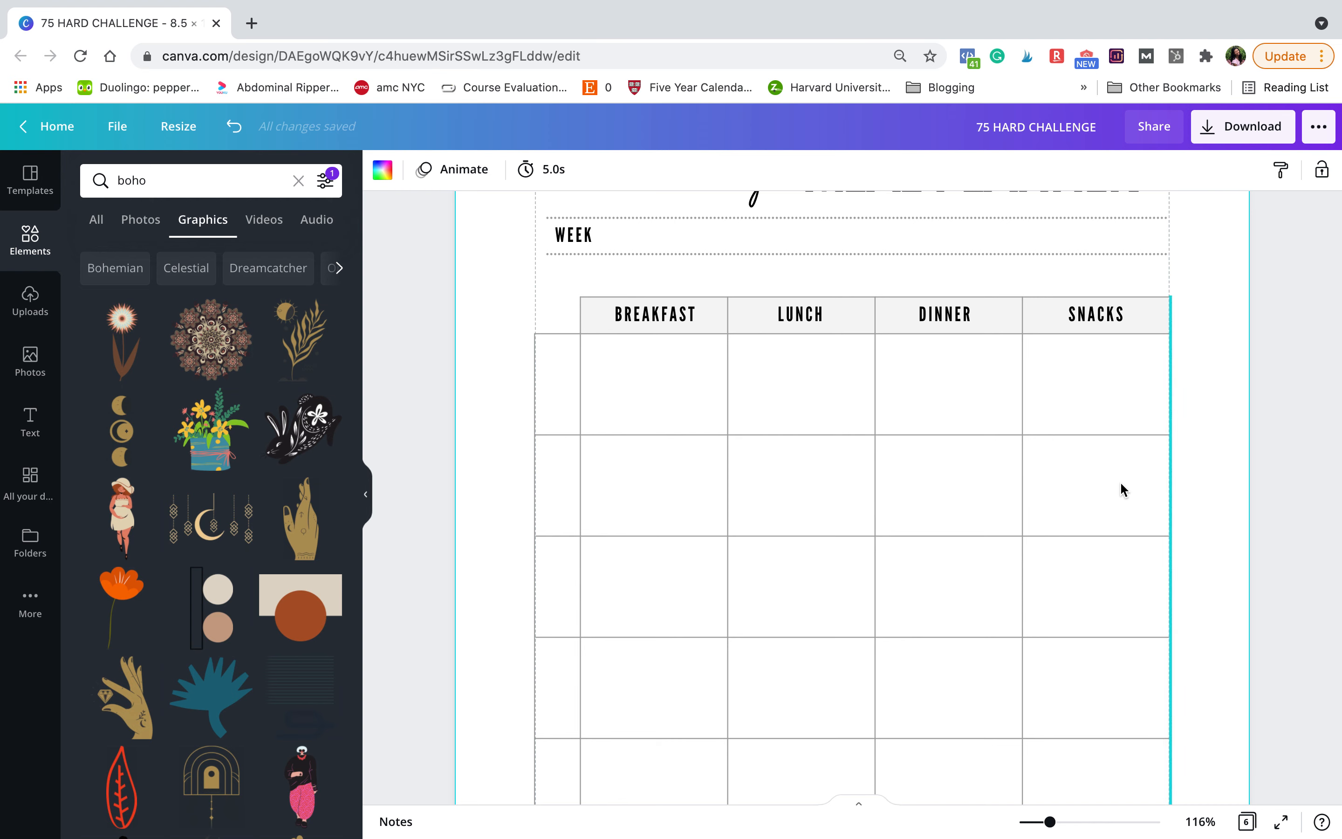
Examine the row spacing from the header down to the table's lower edge, with the view zoomed out to 91%.
scroll(1112, 483, "down", 5)
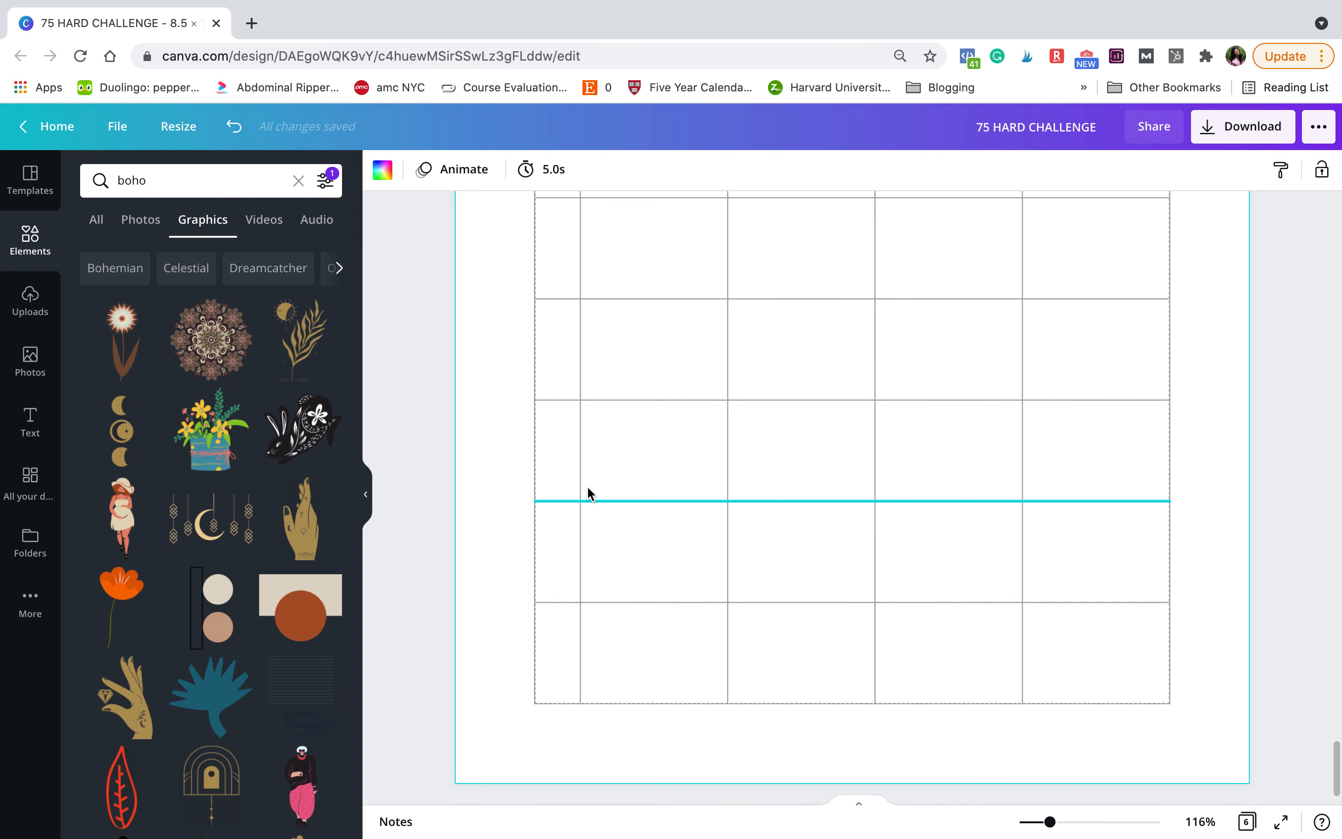
scroll(587, 492, "up", 3)
scroll(620, 383, "up", 1)
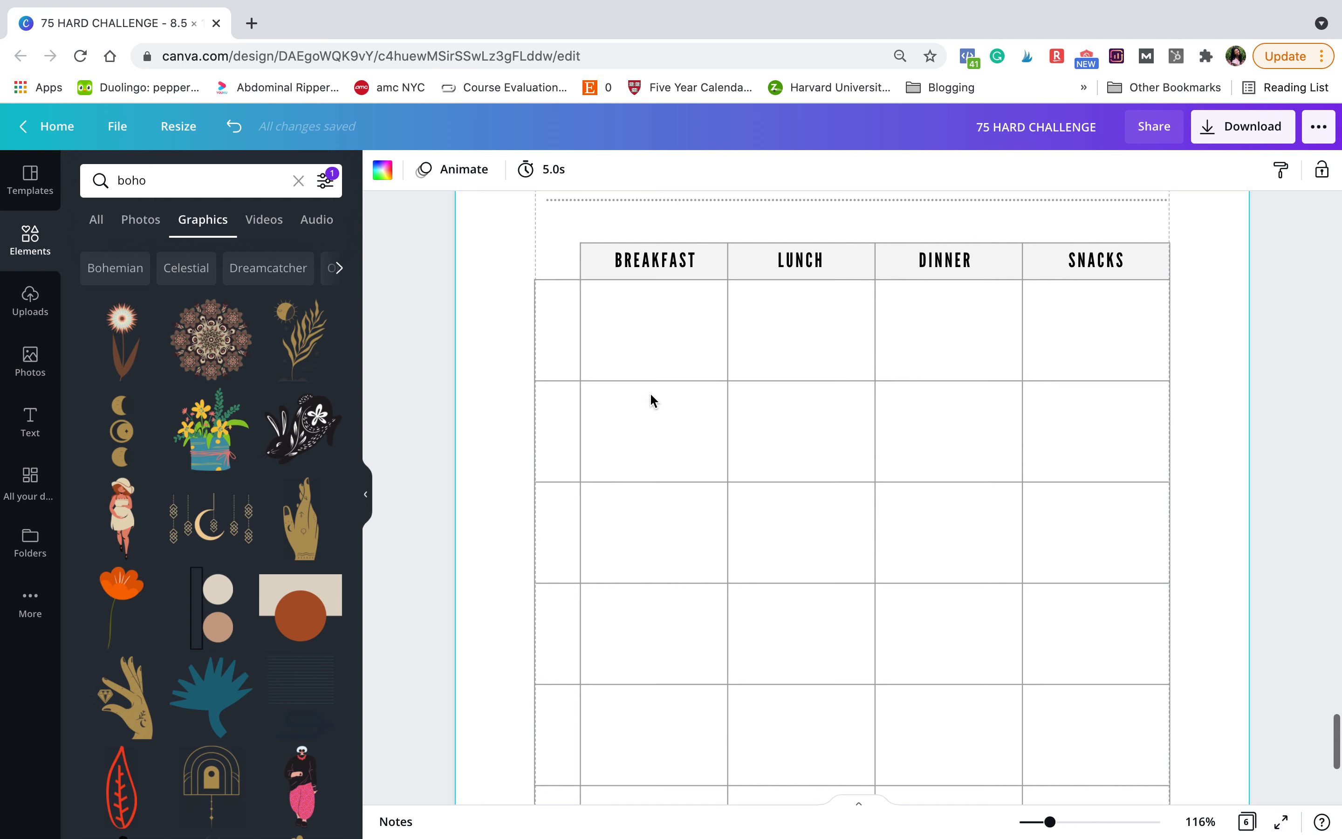
scroll(627, 456, "down", 2)
scroll(626, 537, "down", 1)
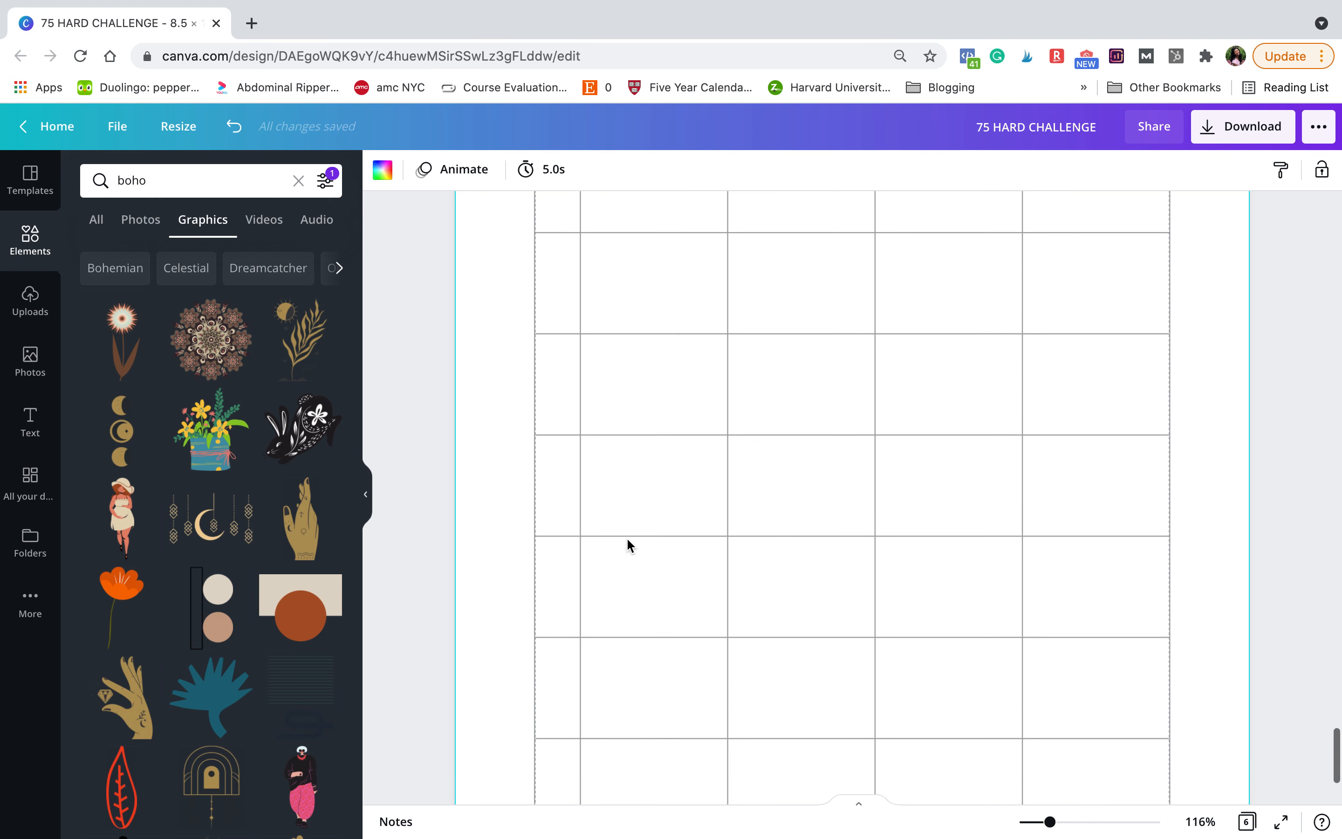
scroll(634, 641, "down", 2)
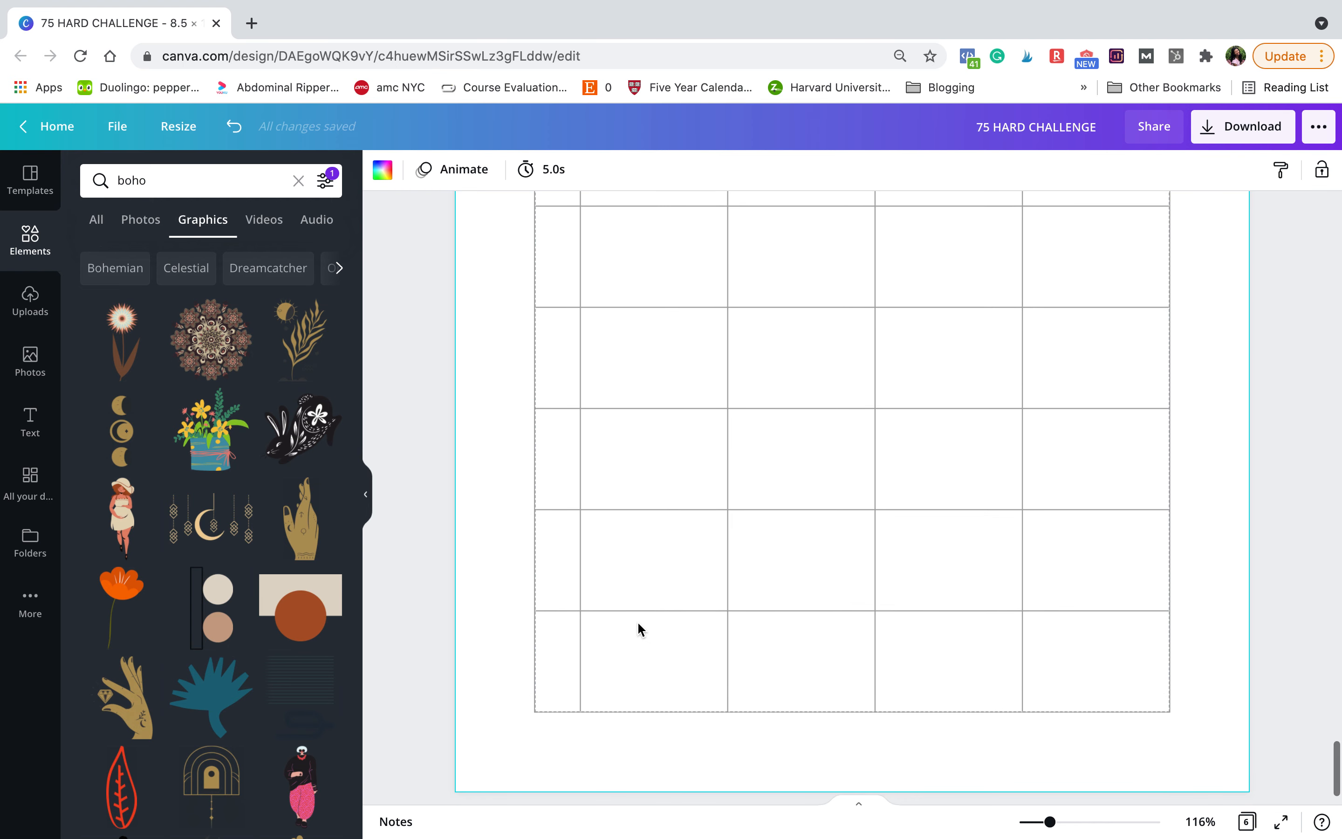
scroll(638, 622, "up", 2)
scroll(638, 621, "up", 2)
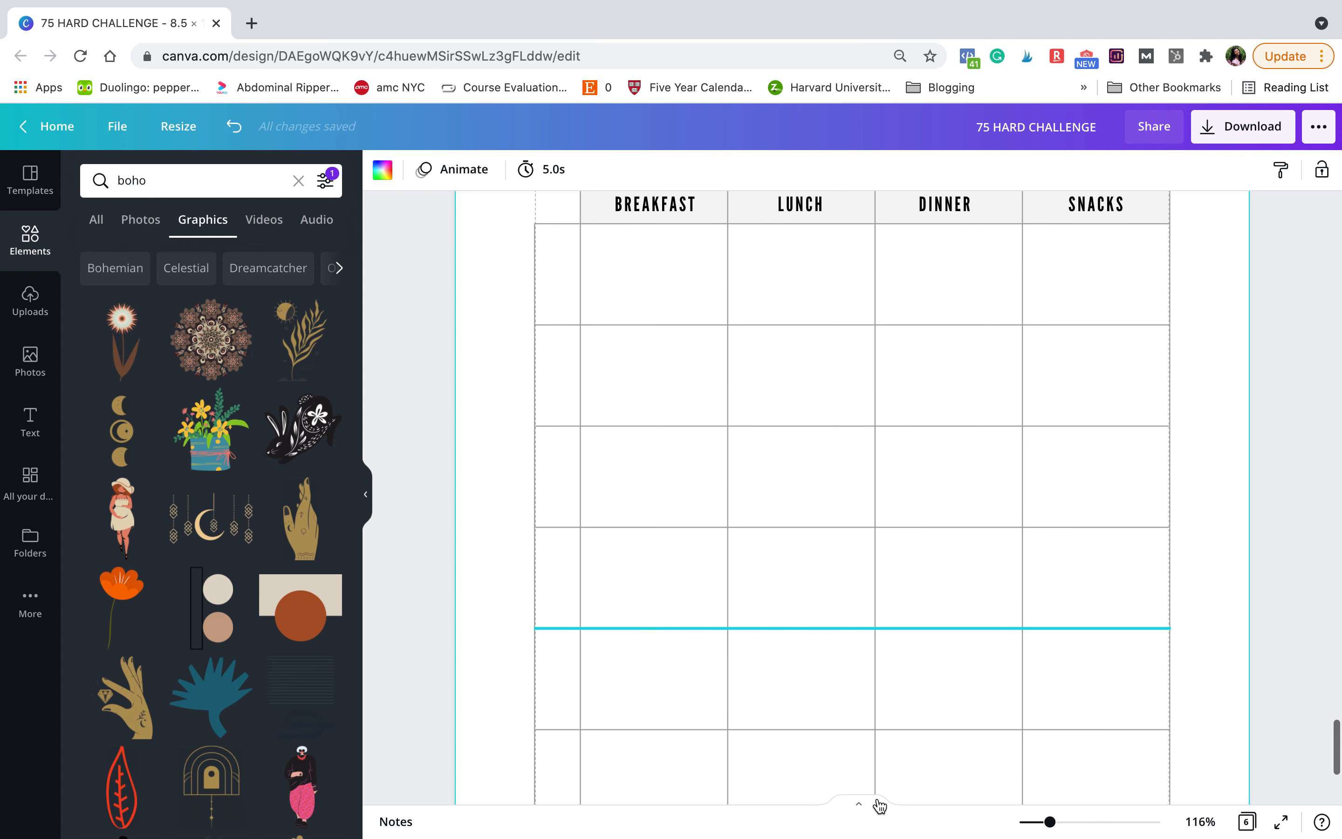
left_click_drag(1050, 823, 1042, 824)
scroll(909, 719, "down", 2)
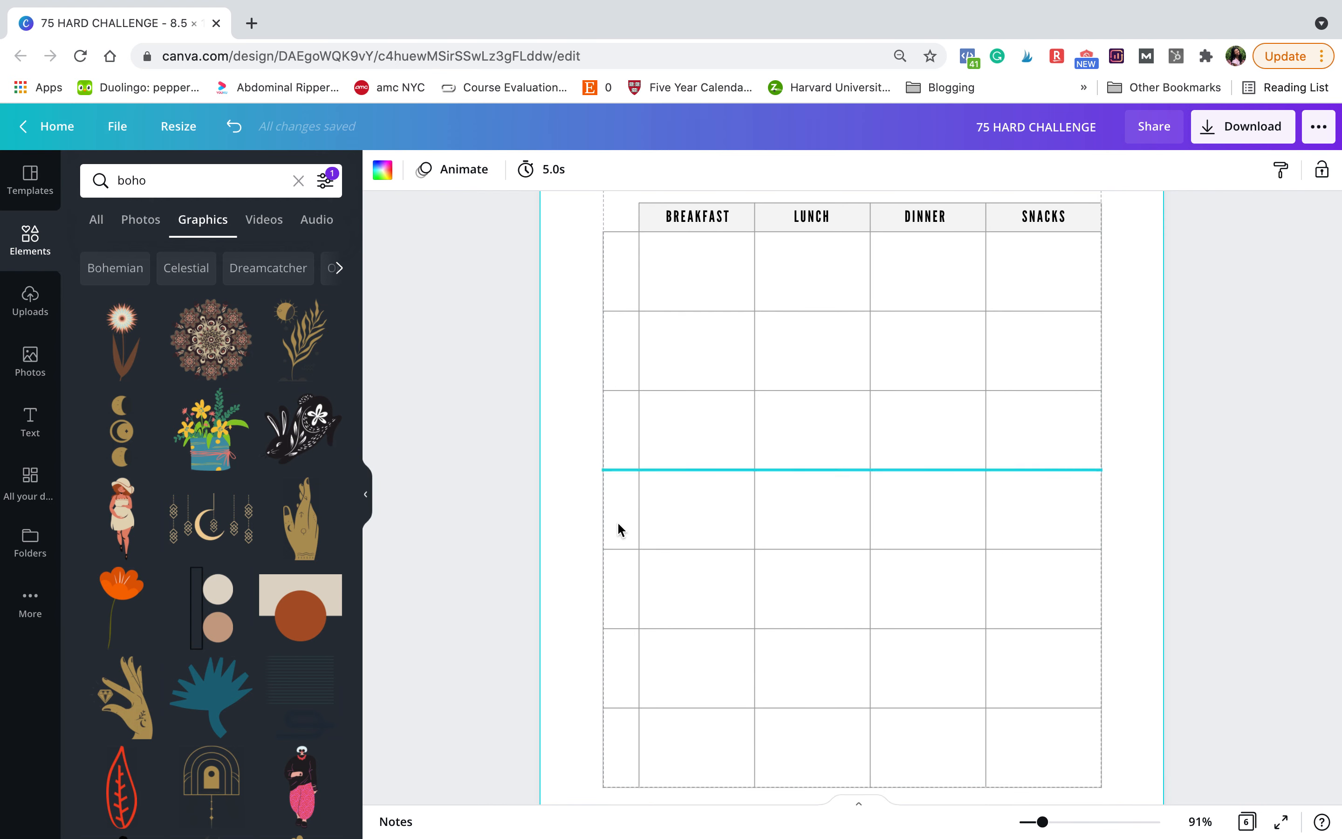
scroll(647, 553, "up", 2)
scroll(649, 554, "up", 2)
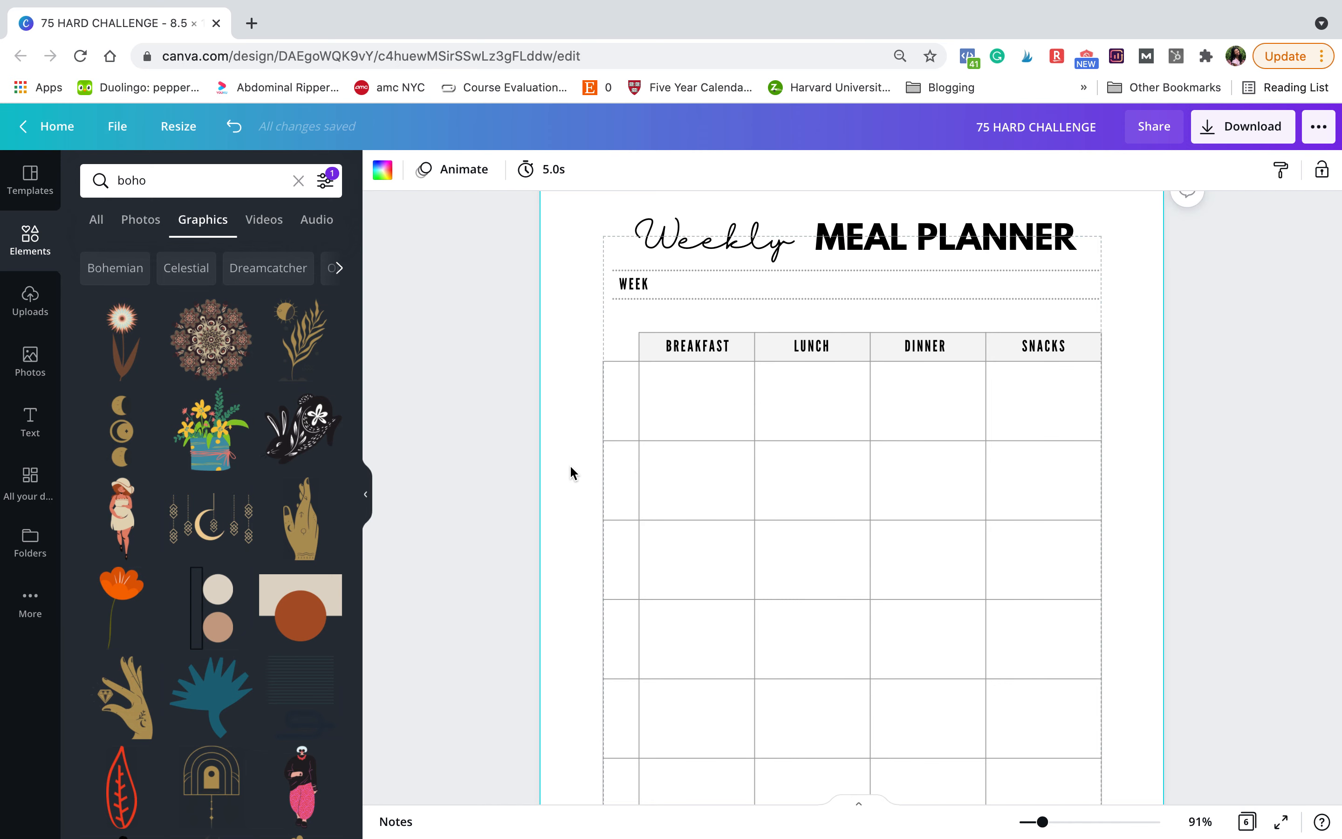
Add a new text label reading SUNDAY to the meal planner page.
key("super+v")
key("super+z")
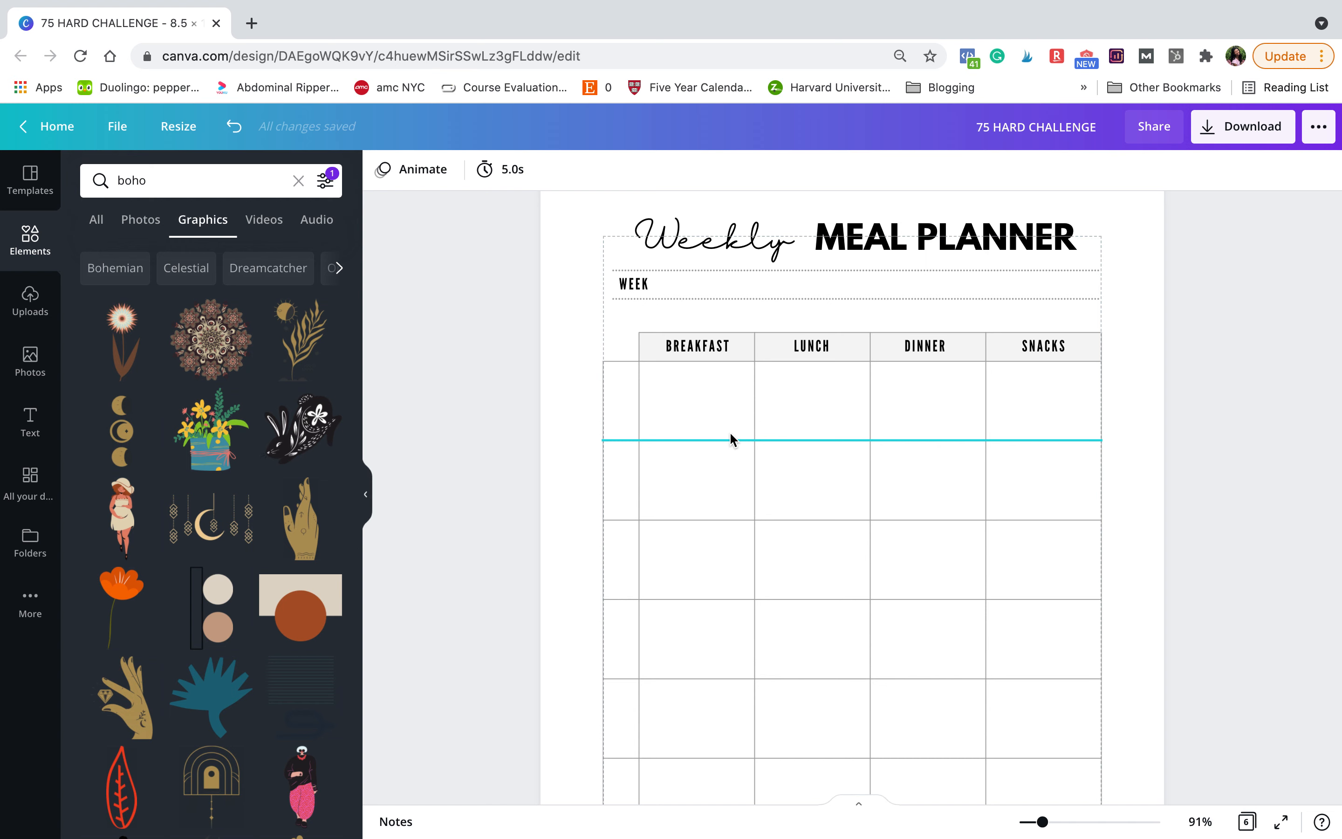
key("t")
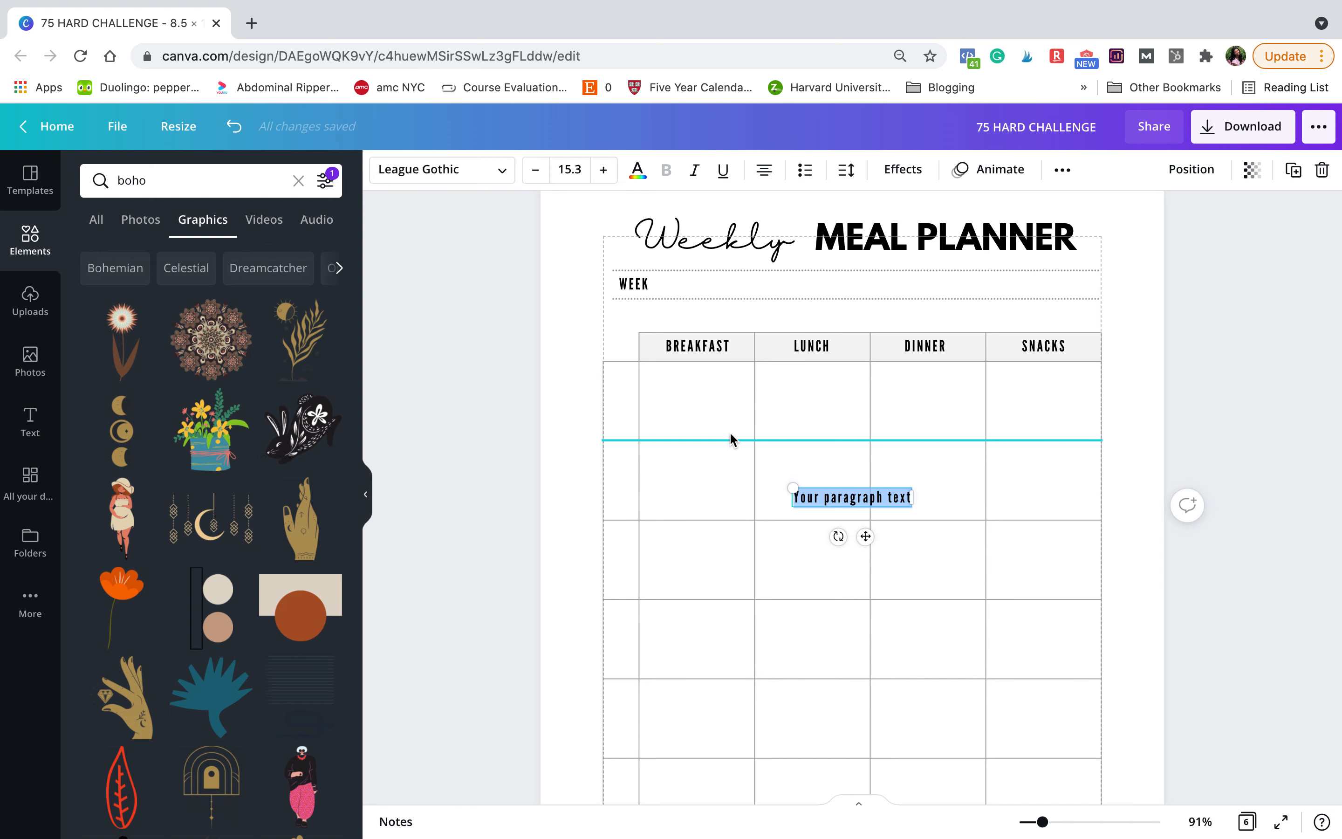
type("SUNDA")
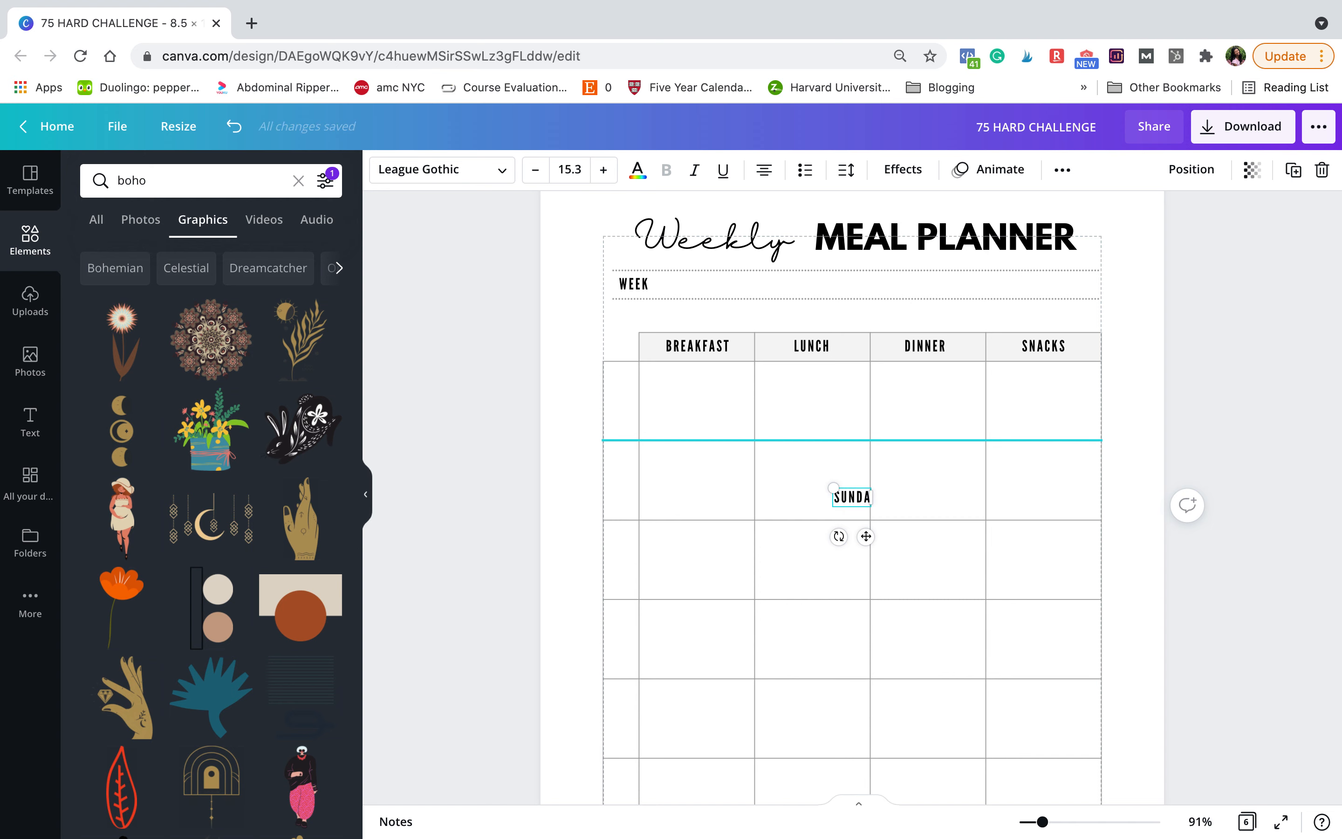
type("Y")
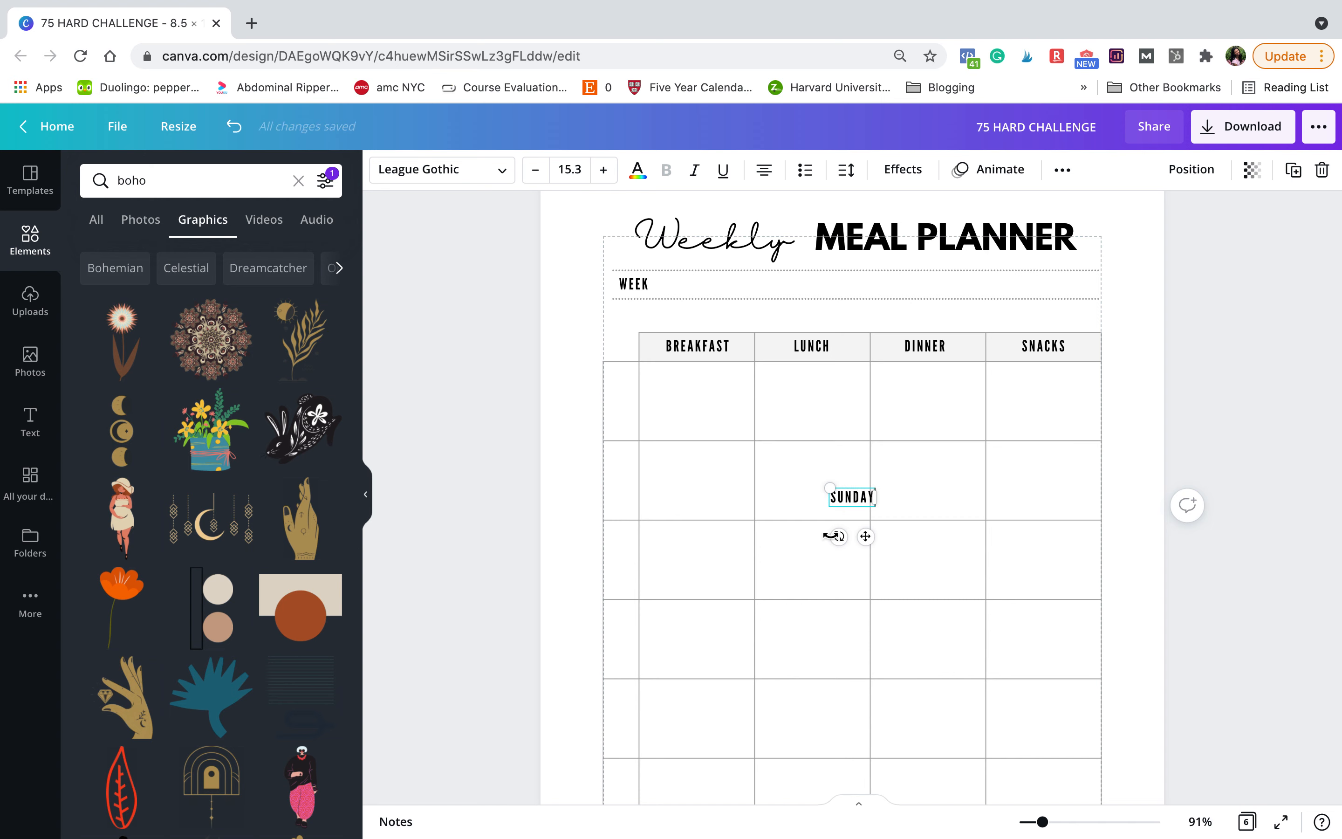
Rotate the SUNDAY label to -90° and place it in the narrow day cell of the first row.
left_click_drag(868, 569, 957, 510)
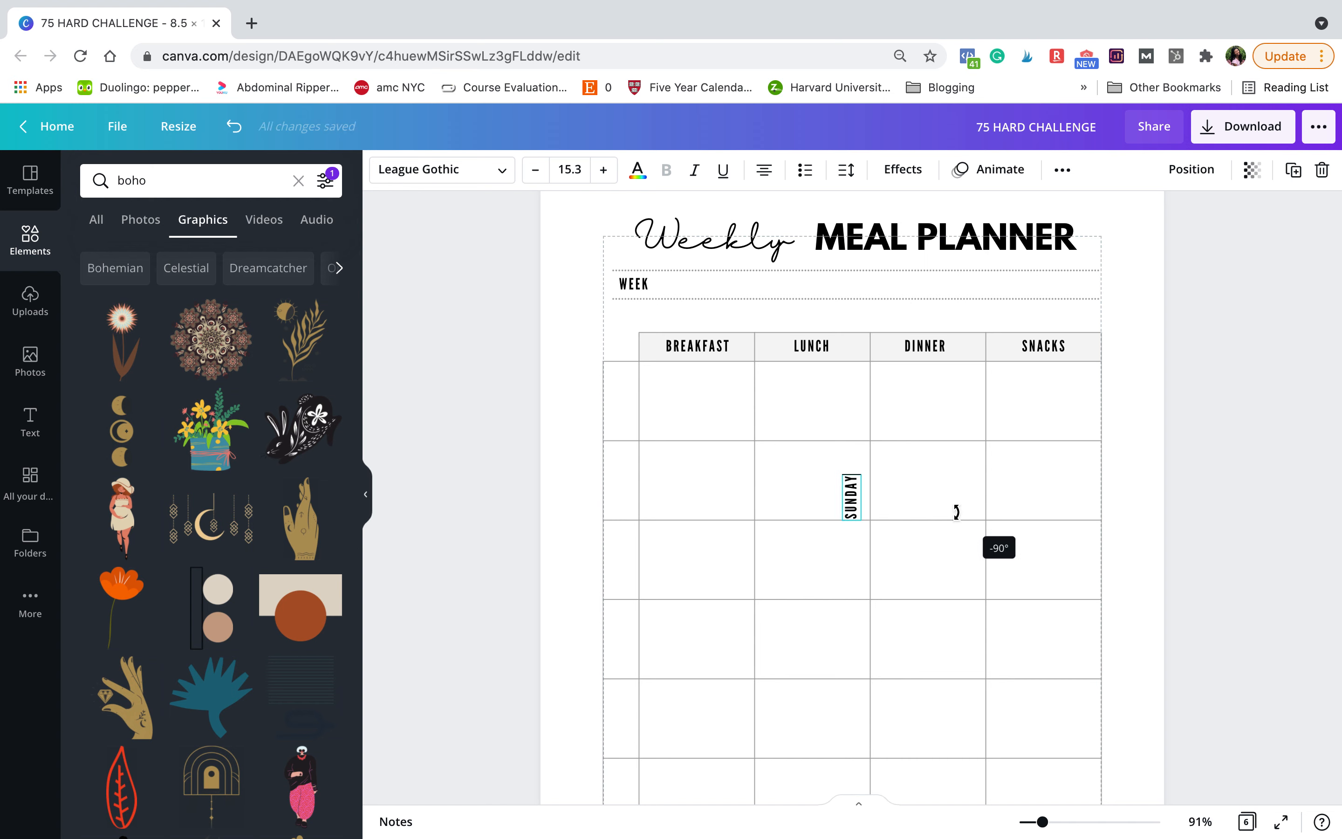
left_click_drag(873, 498, 874, 498)
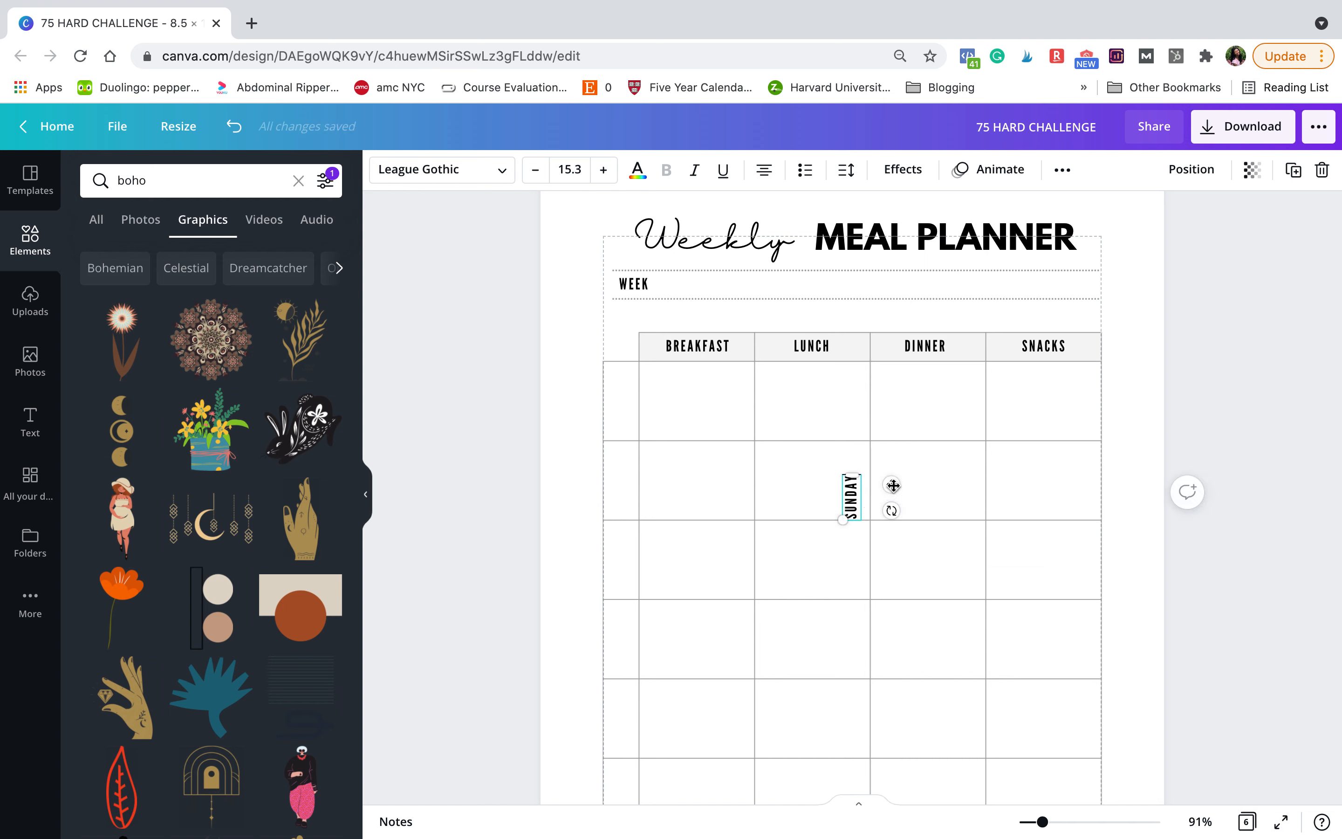
left_click_drag(819, 425, 663, 392)
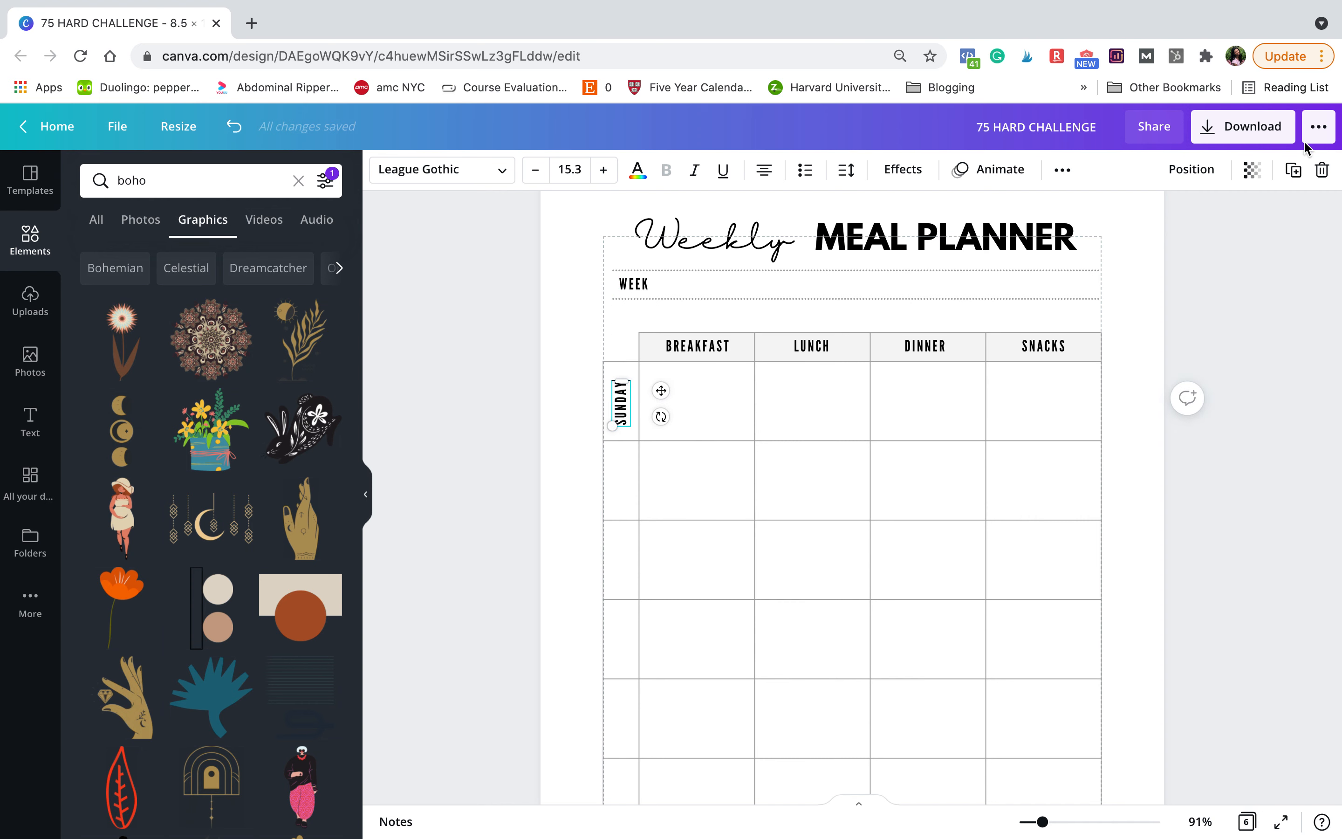
Duplicate the SUNDAY label, change the copy to MONDAY on a single line and centre it in the second row's day cell.
left_click(1295, 169)
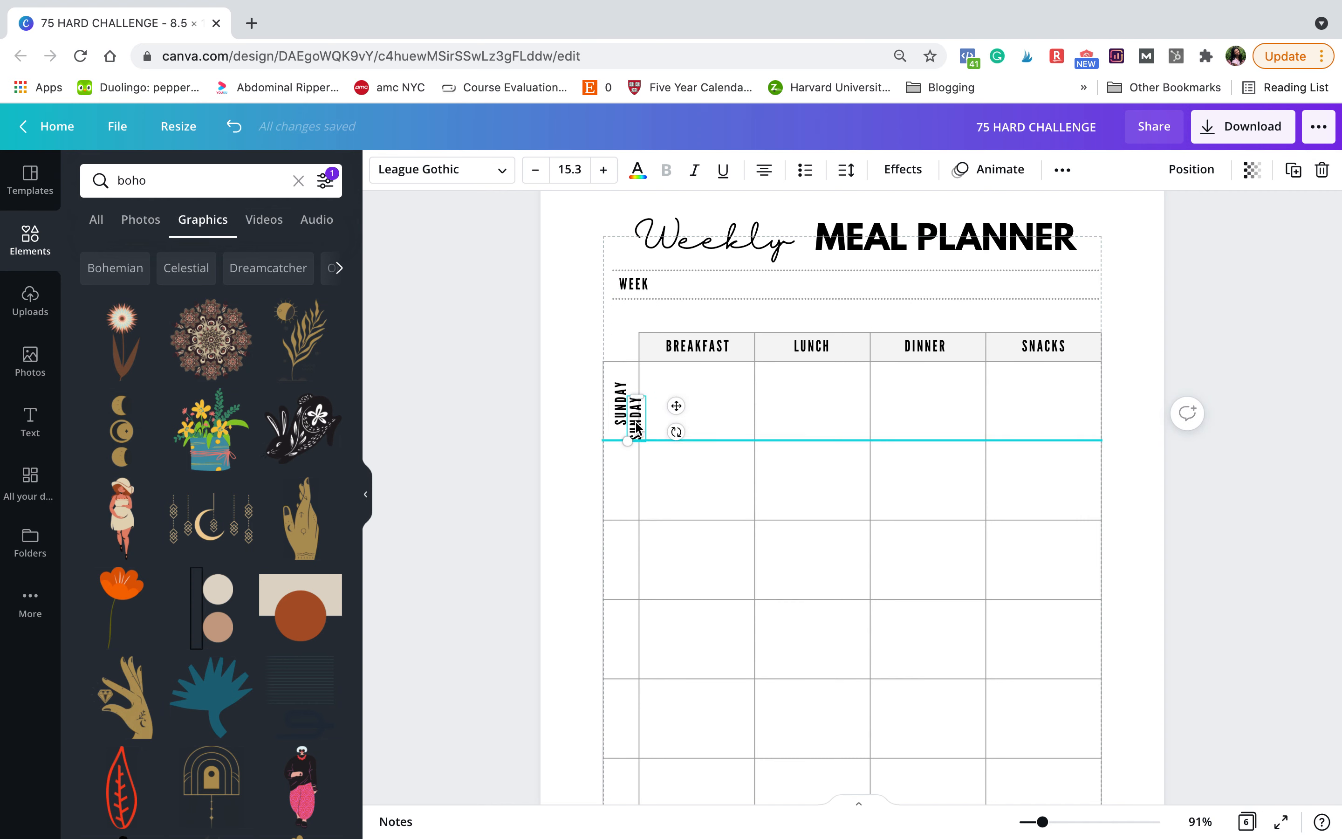
double_click(636, 422)
type("MONDAY")
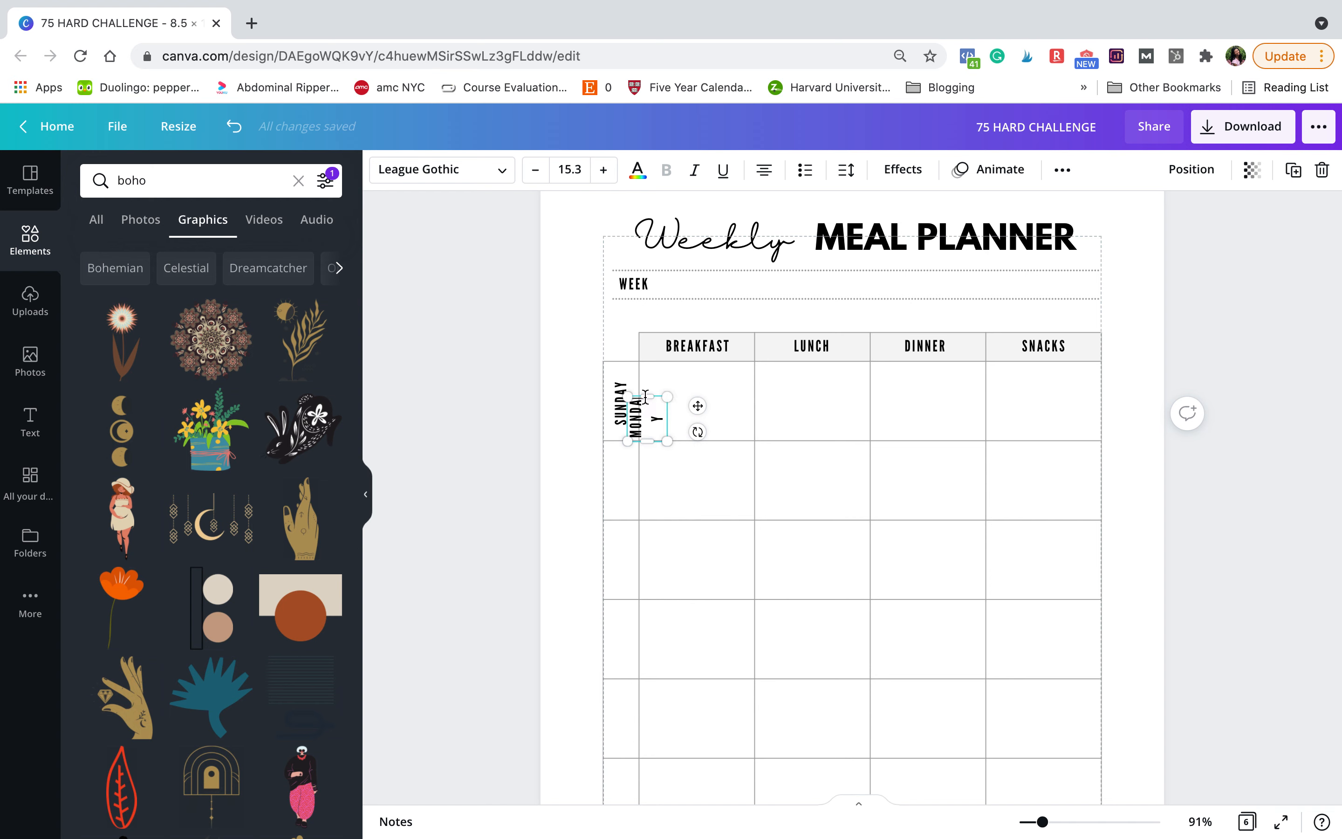
left_click_drag(645, 382, 659, 468)
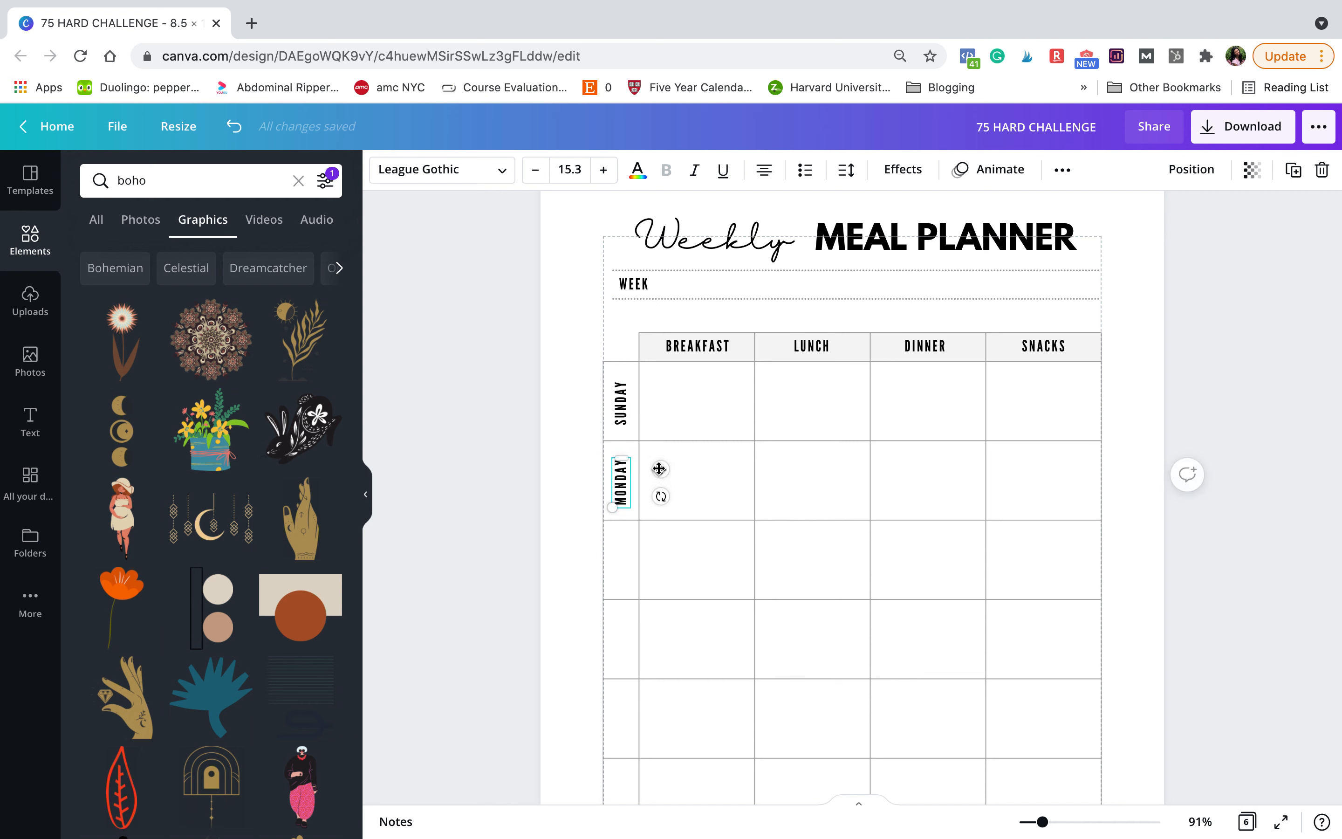
left_click(566, 450)
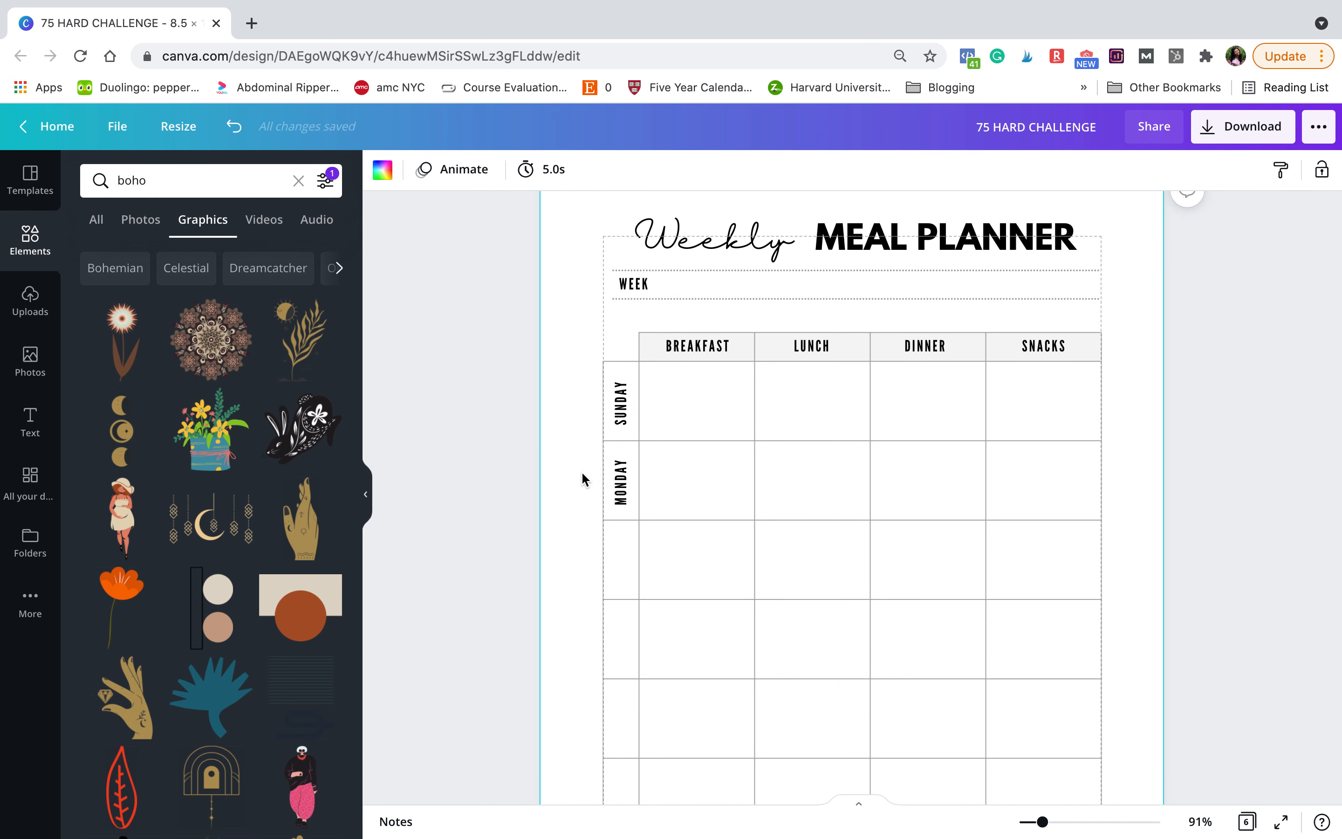
left_click(621, 487)
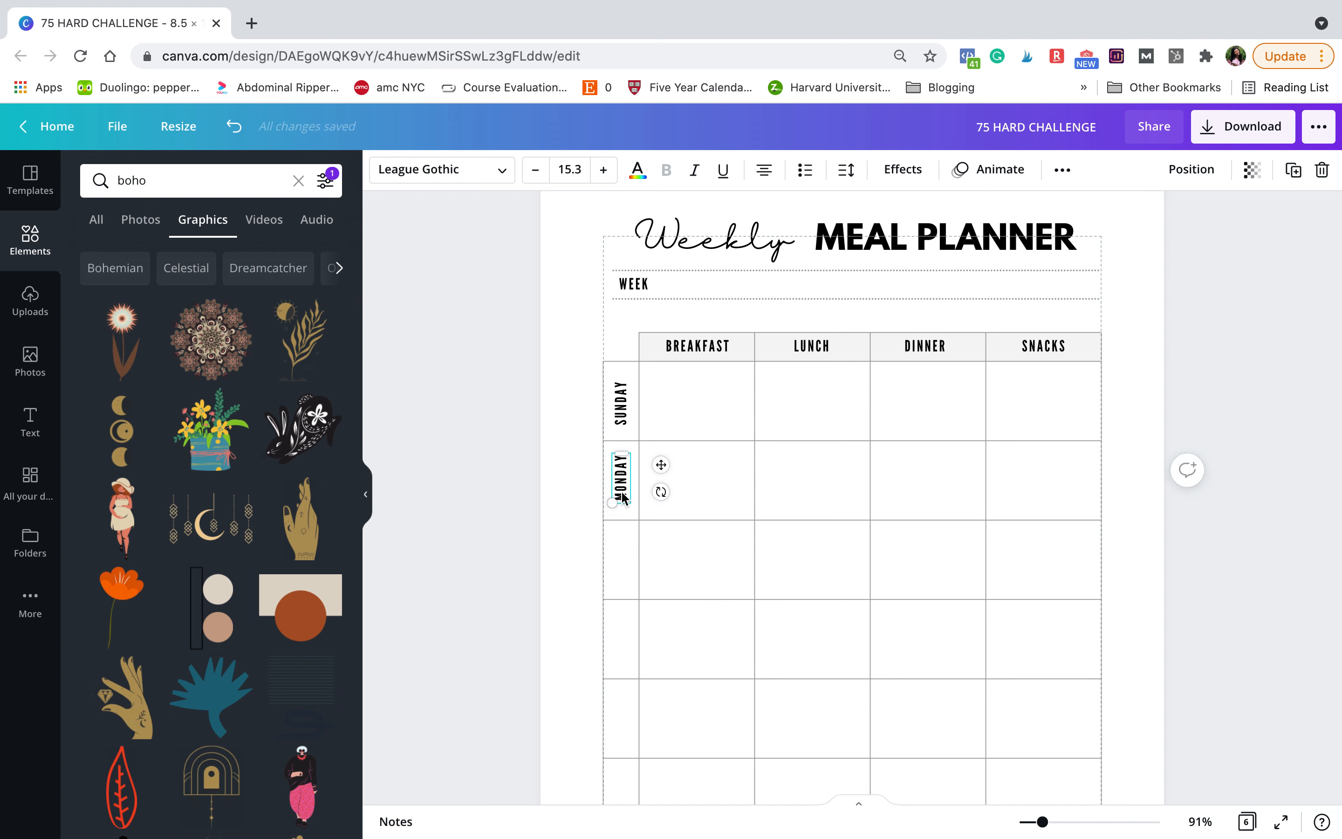
left_click_drag(621, 489, 621, 485)
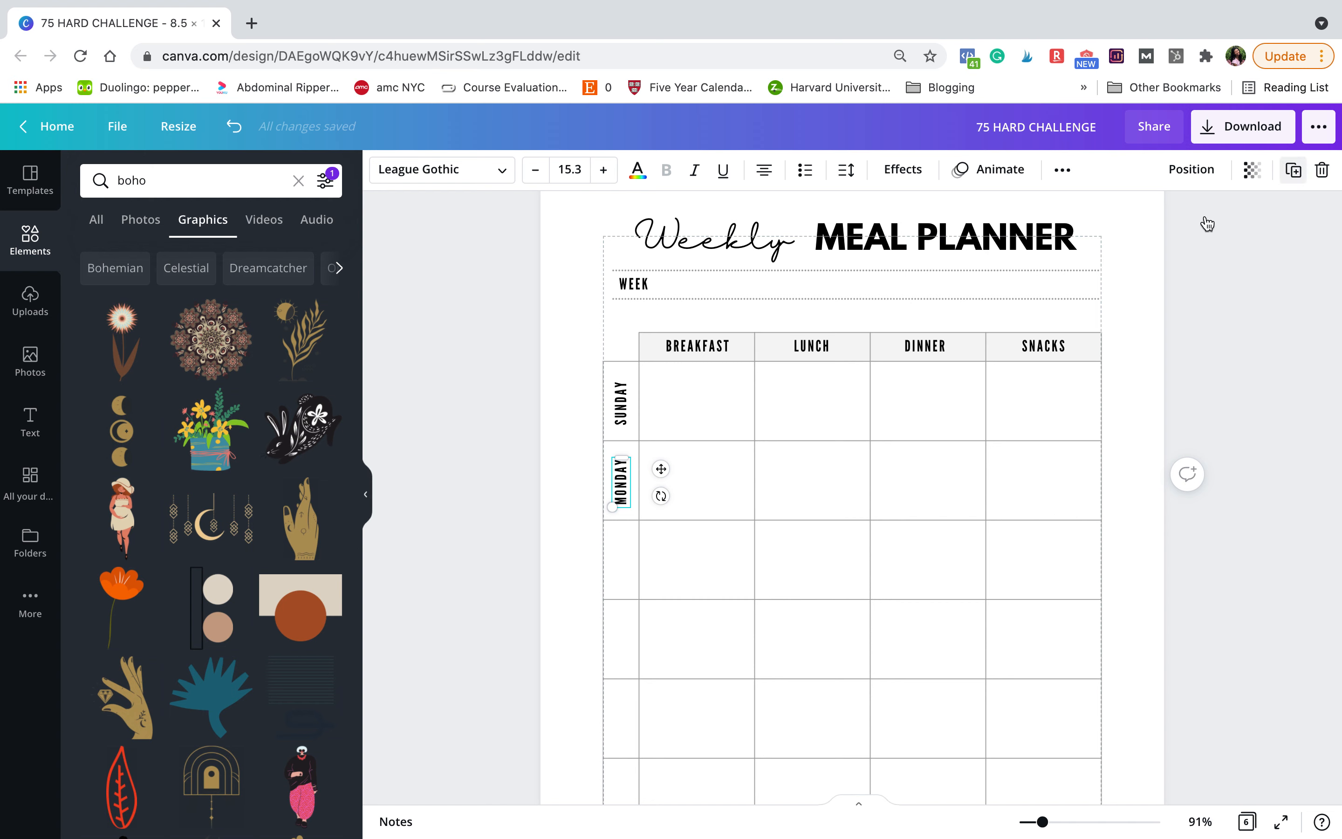
Duplicate the MONDAY label into the third row's day cell and change the copy to TUESDAY on a single line.
left_click(1293, 170)
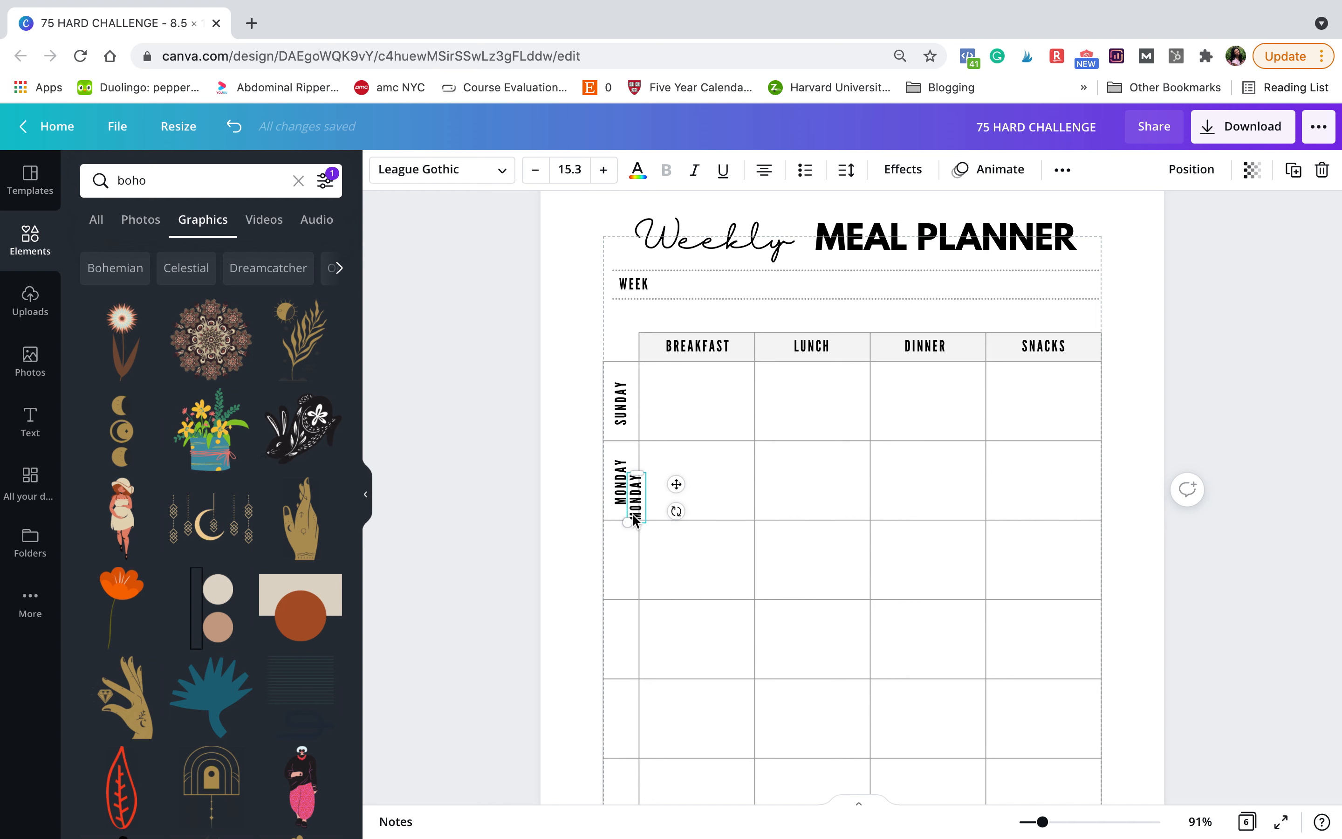
left_click_drag(625, 569, 619, 562)
double_click(620, 563)
type("TUE")
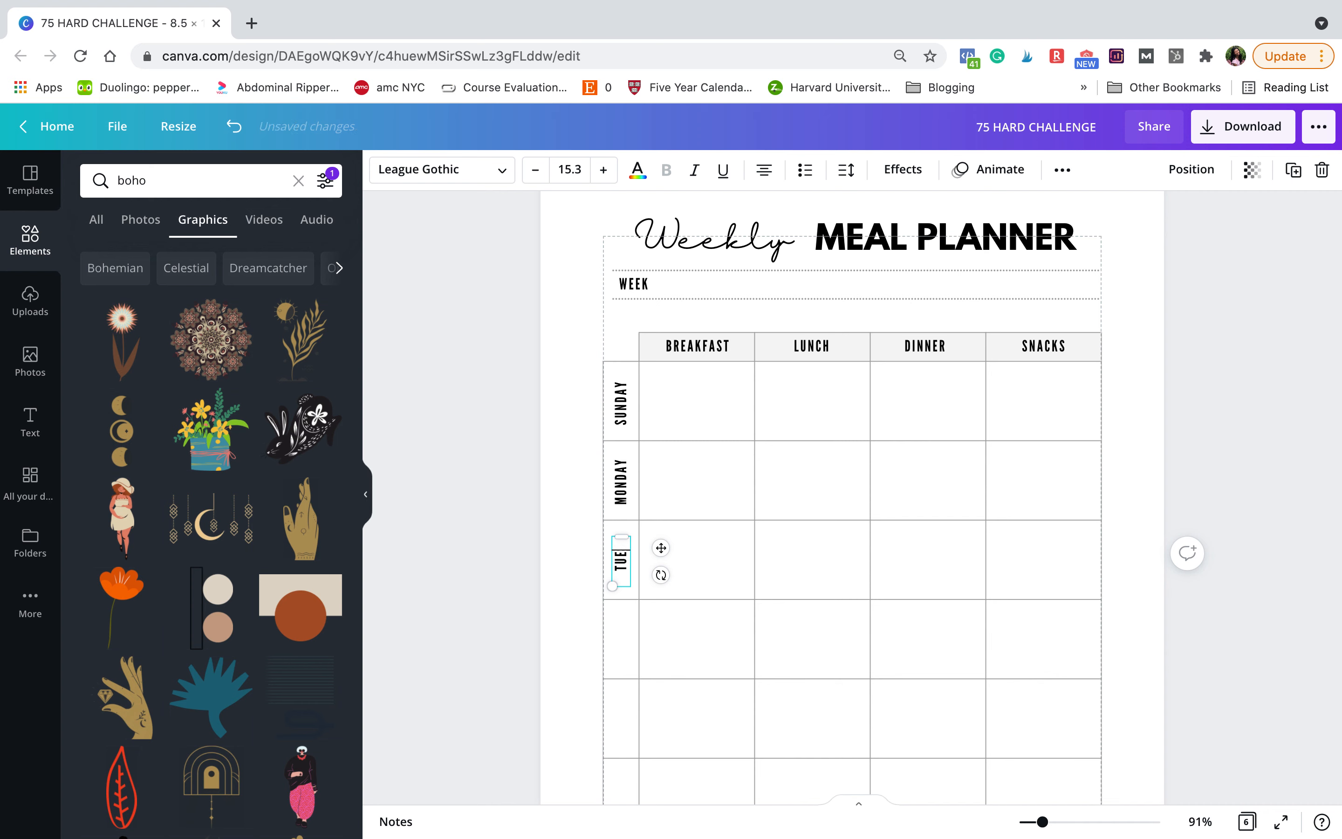
type("SDAY")
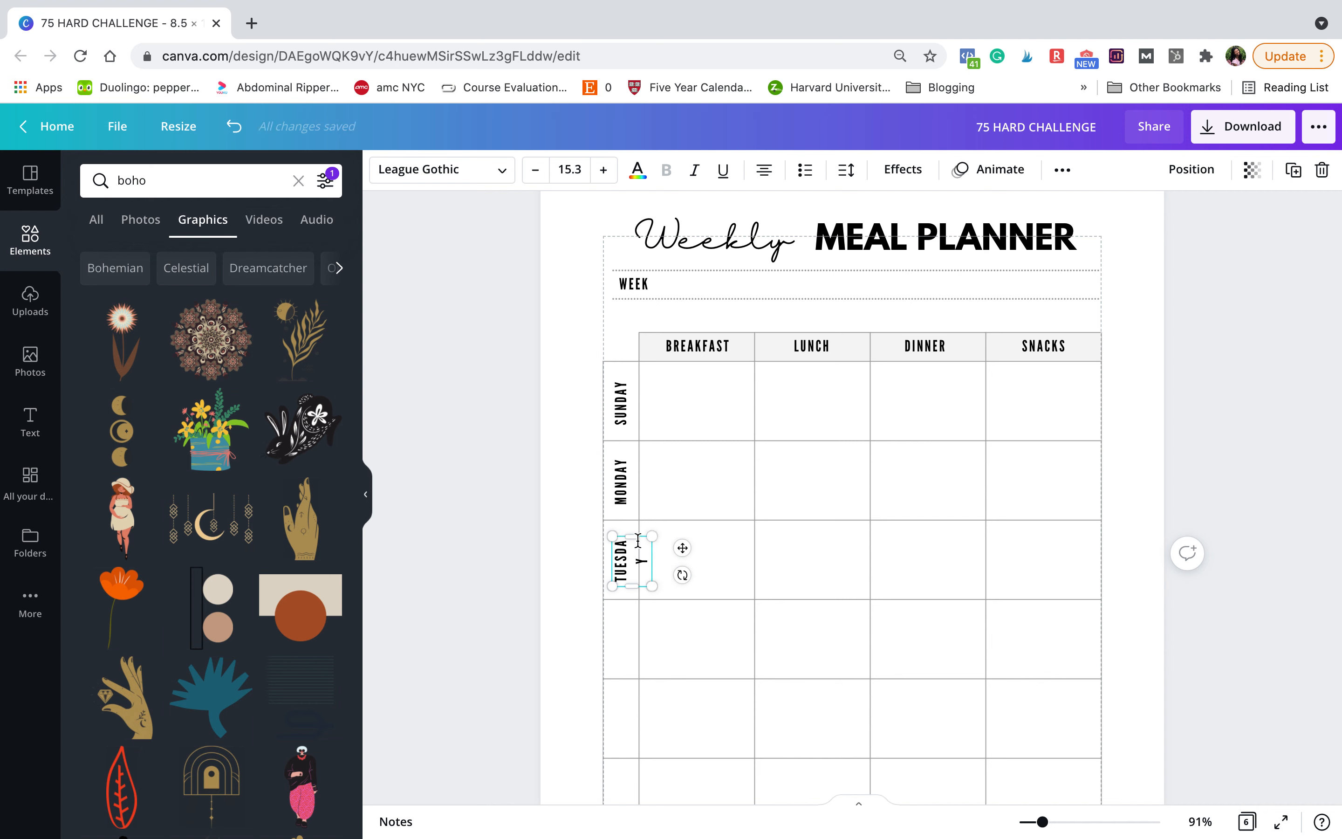
left_click_drag(633, 525, 627, 521)
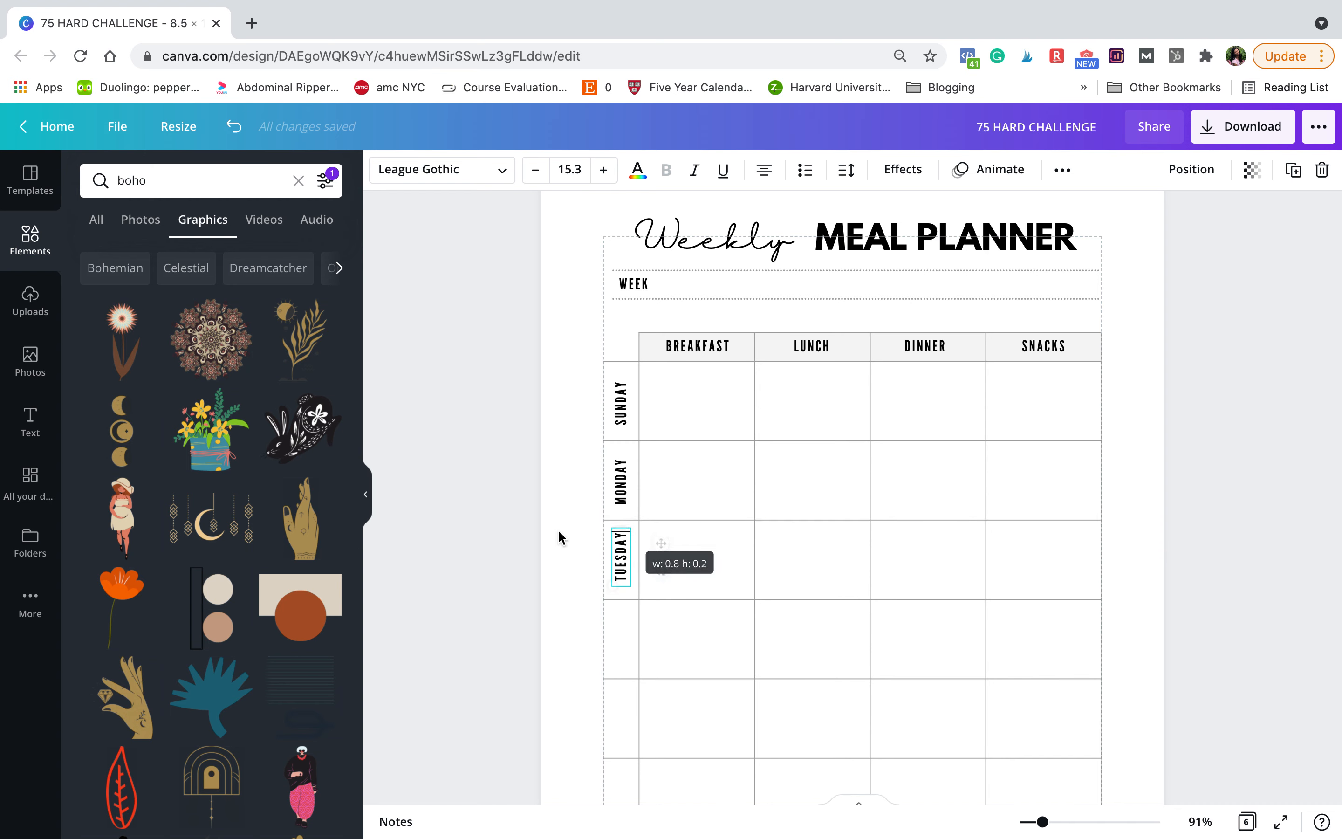
left_click(610, 551)
left_click_drag(610, 551, 625, 555)
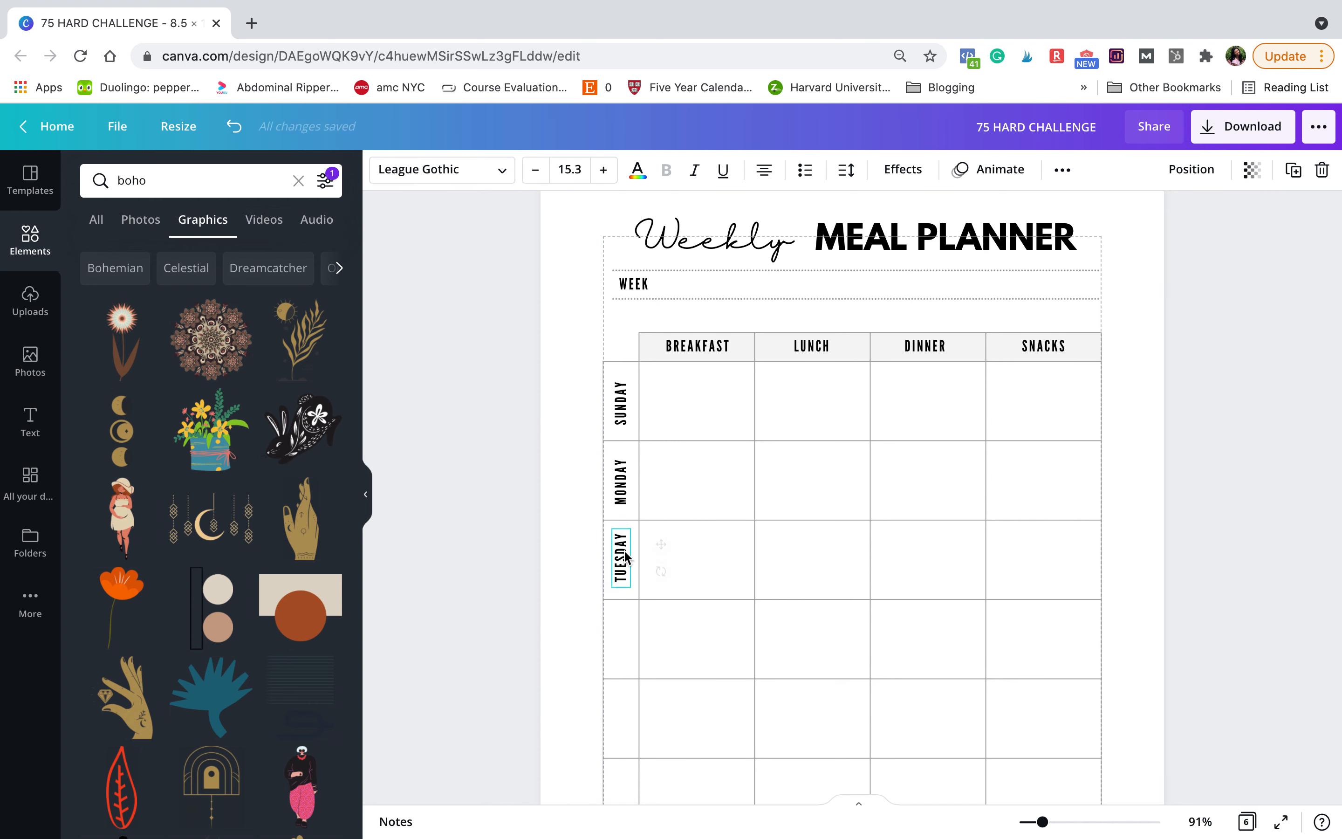
Duplicate the TUESDAY label into the fourth row's day cell, change the copy to WEDNESDAY on a single line and centre it.
left_click(1293, 169)
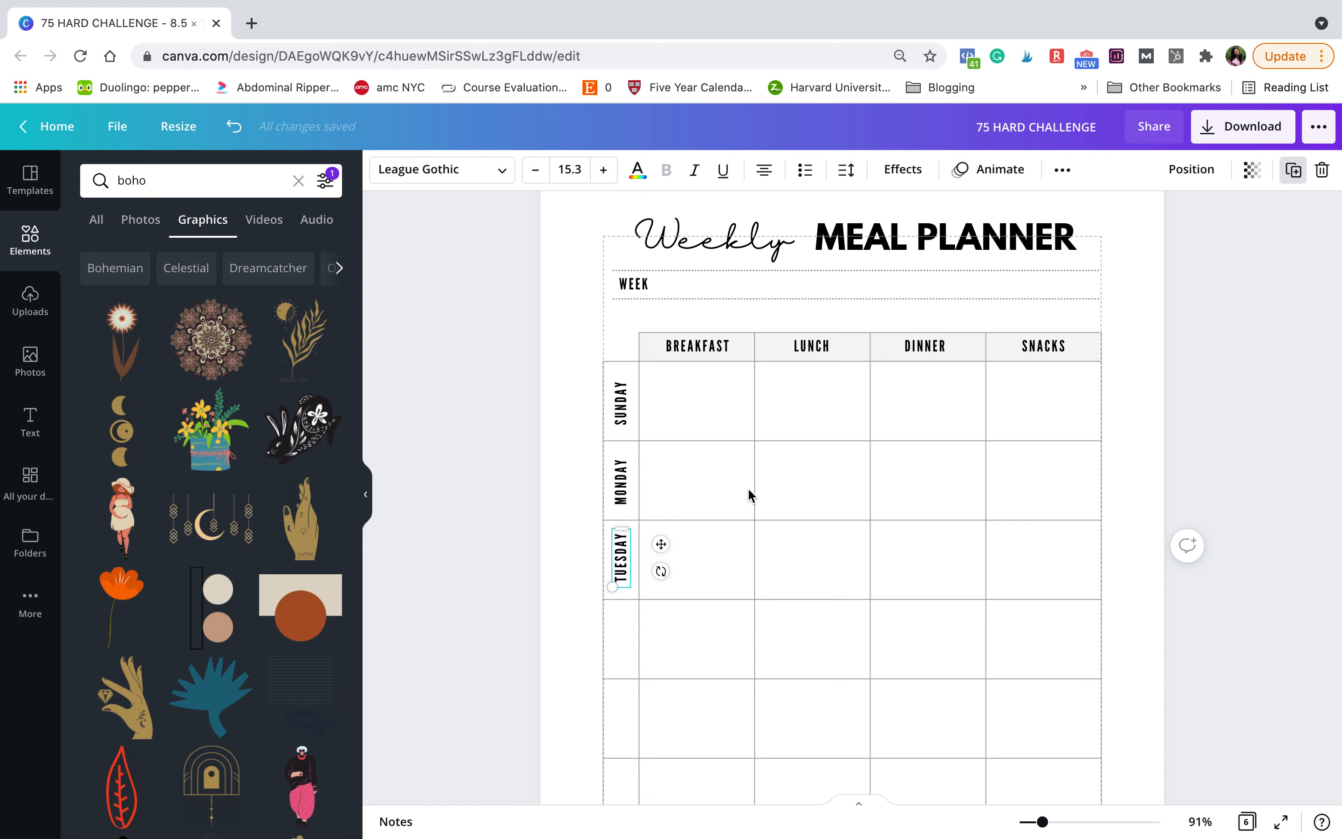
left_click_drag(637, 571, 622, 636)
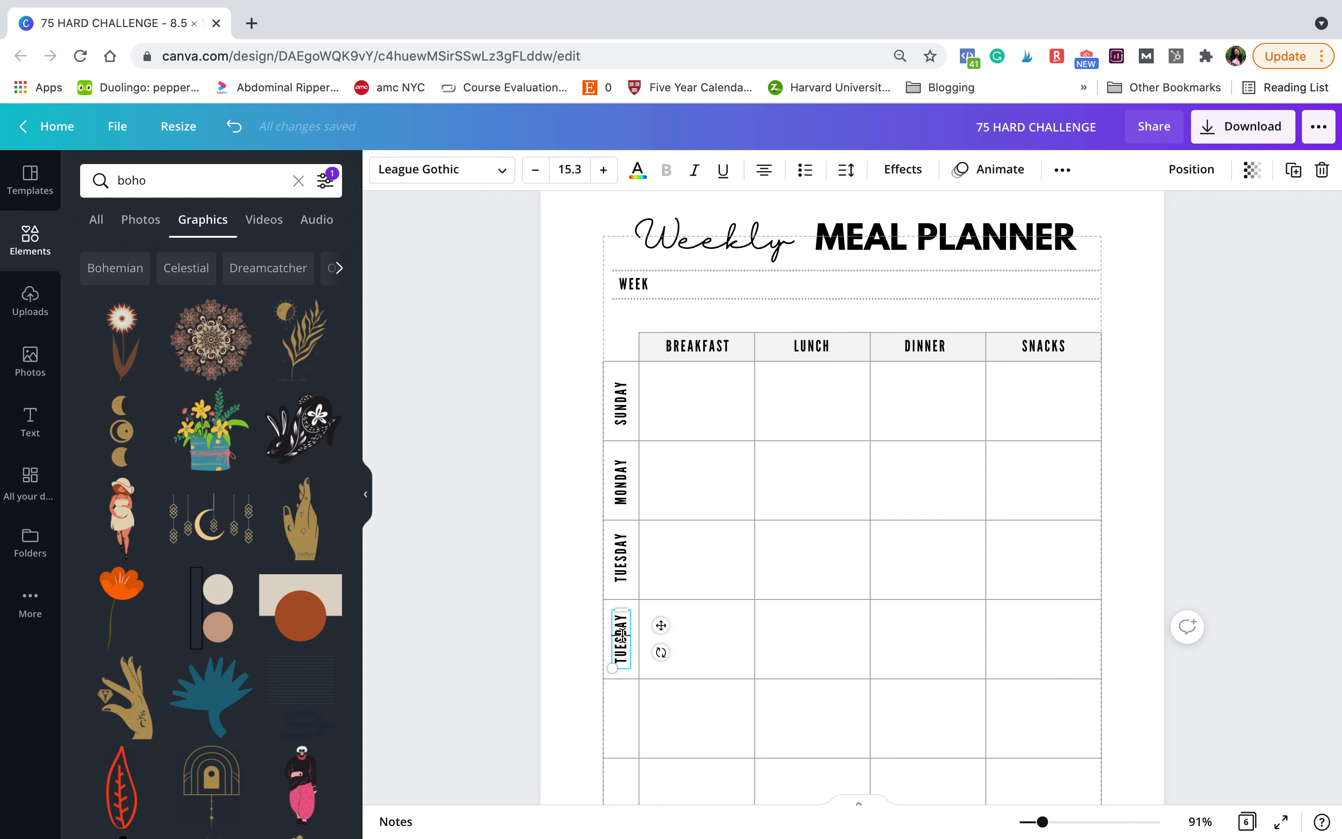
double_click(622, 634)
type("WEDNESDAY")
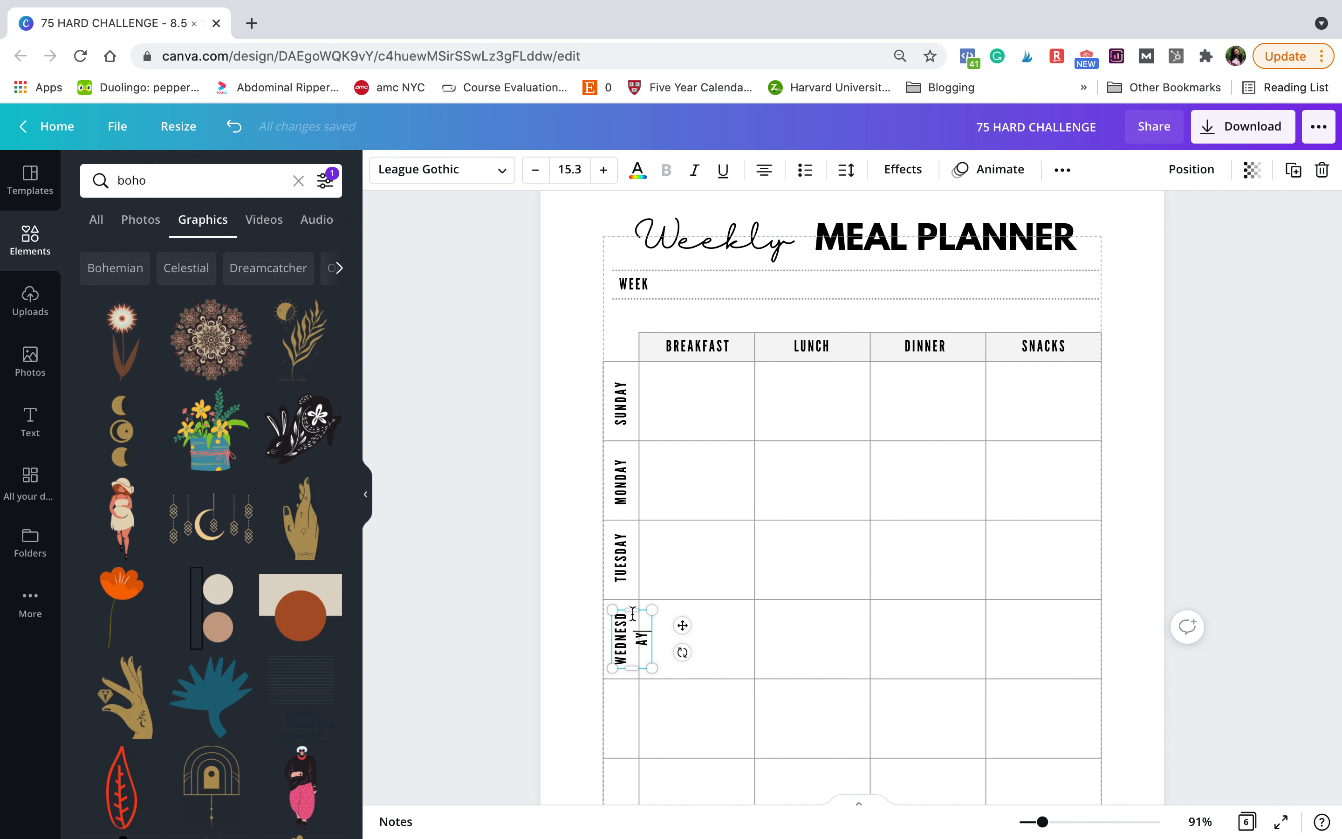
left_click_drag(633, 614, 604, 591)
left_click(566, 594)
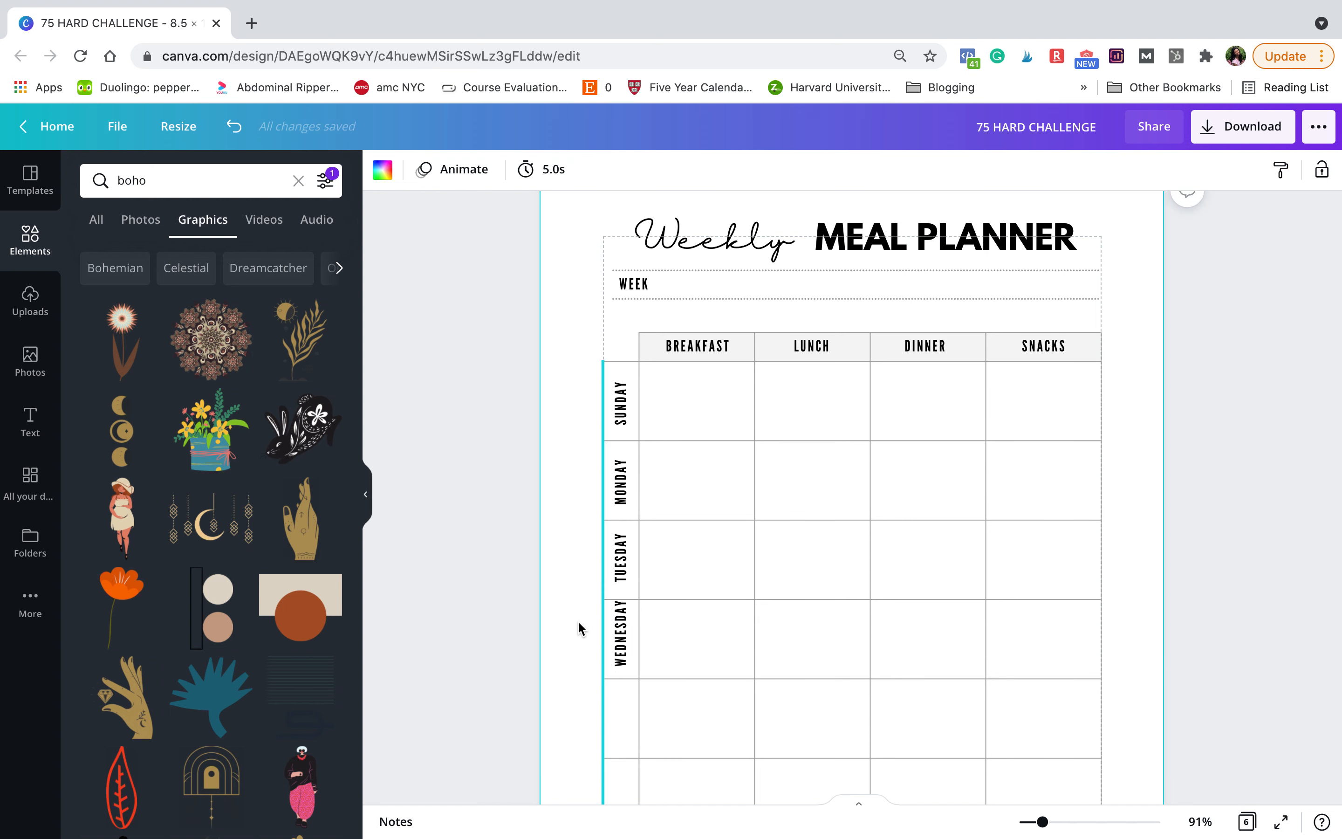
left_click(621, 635)
left_click_drag(621, 635, 625, 612)
Duplicate the WEDNESDAY label into the fifth row, turn the copy nearly horizontal and change its text to THURSDAY.
scroll(634, 574, "down", 3)
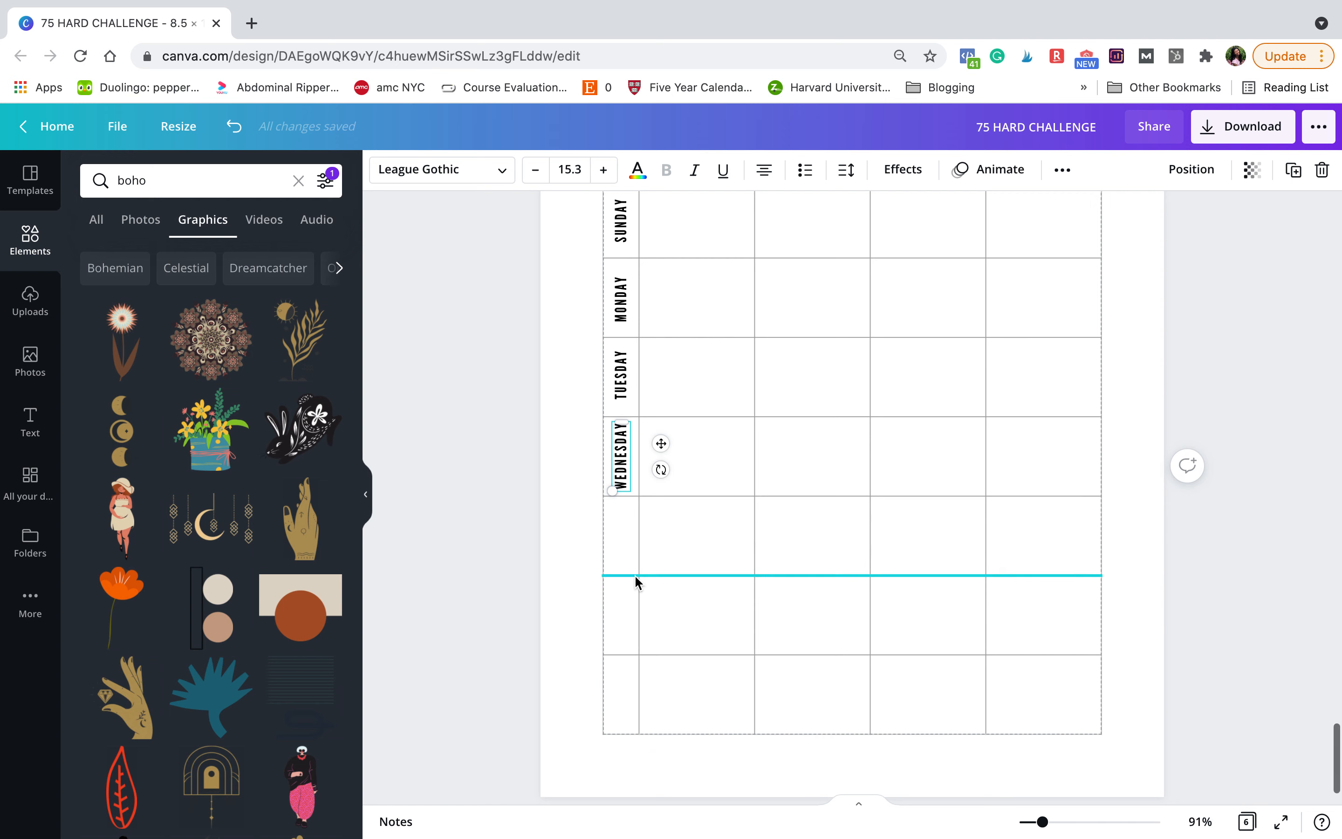
left_click(1293, 170)
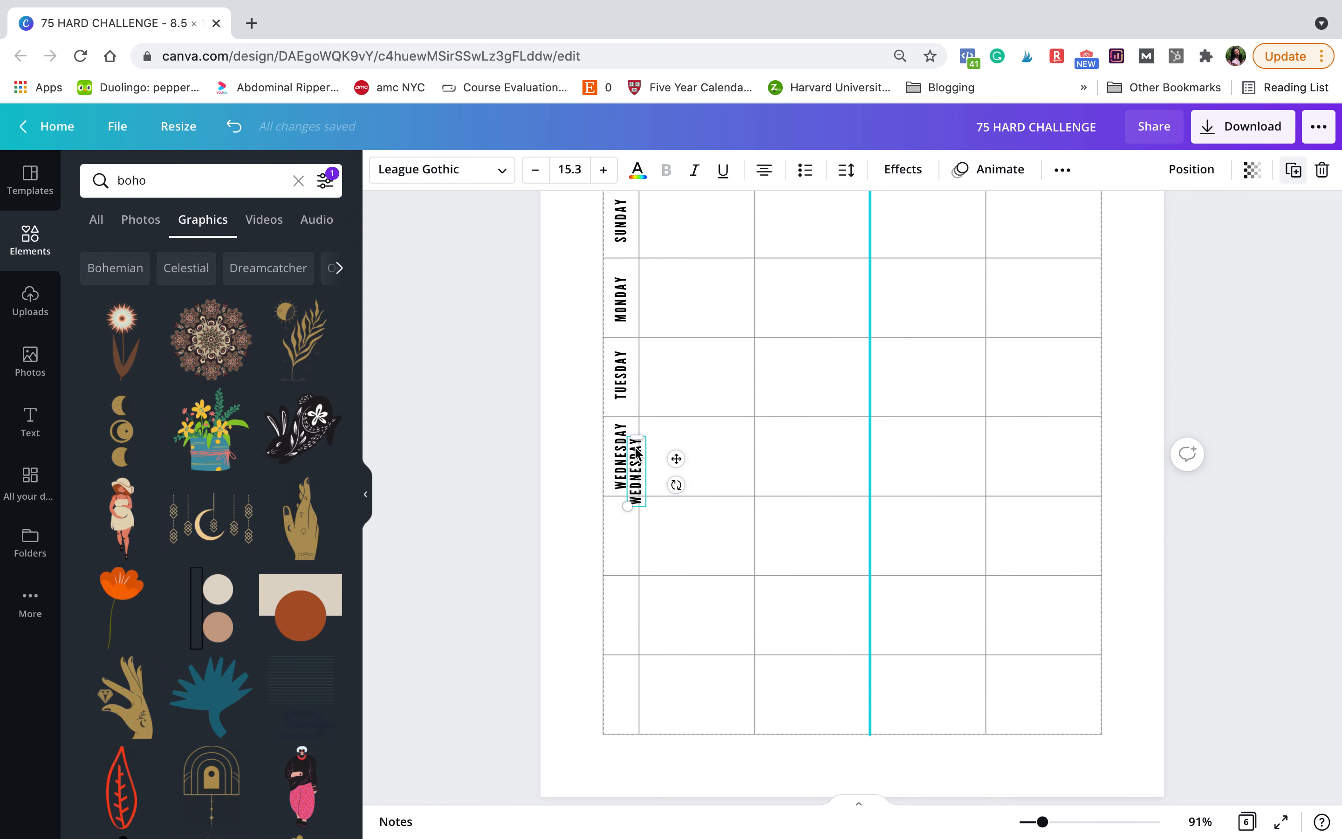
left_click_drag(637, 471, 697, 531)
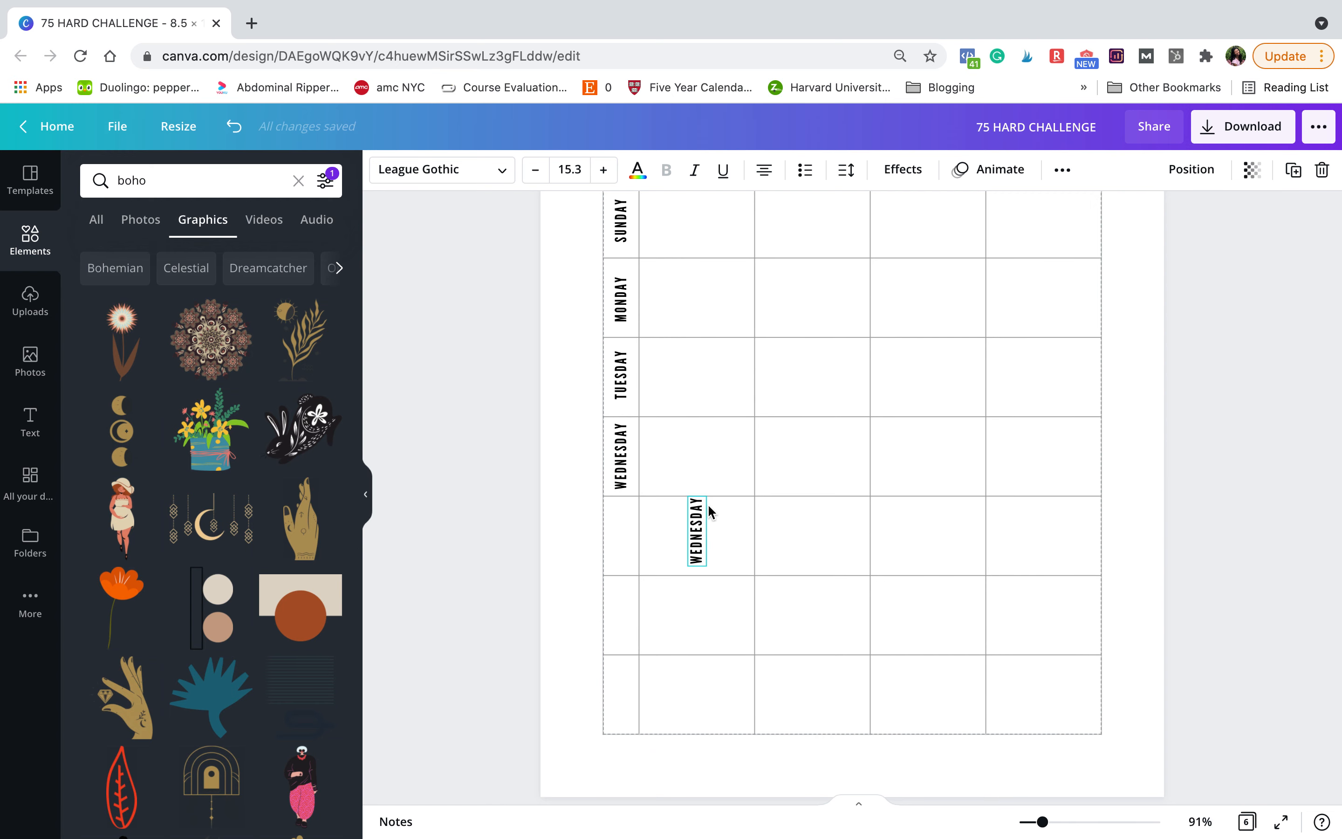
left_click_drag(695, 593, 691, 593)
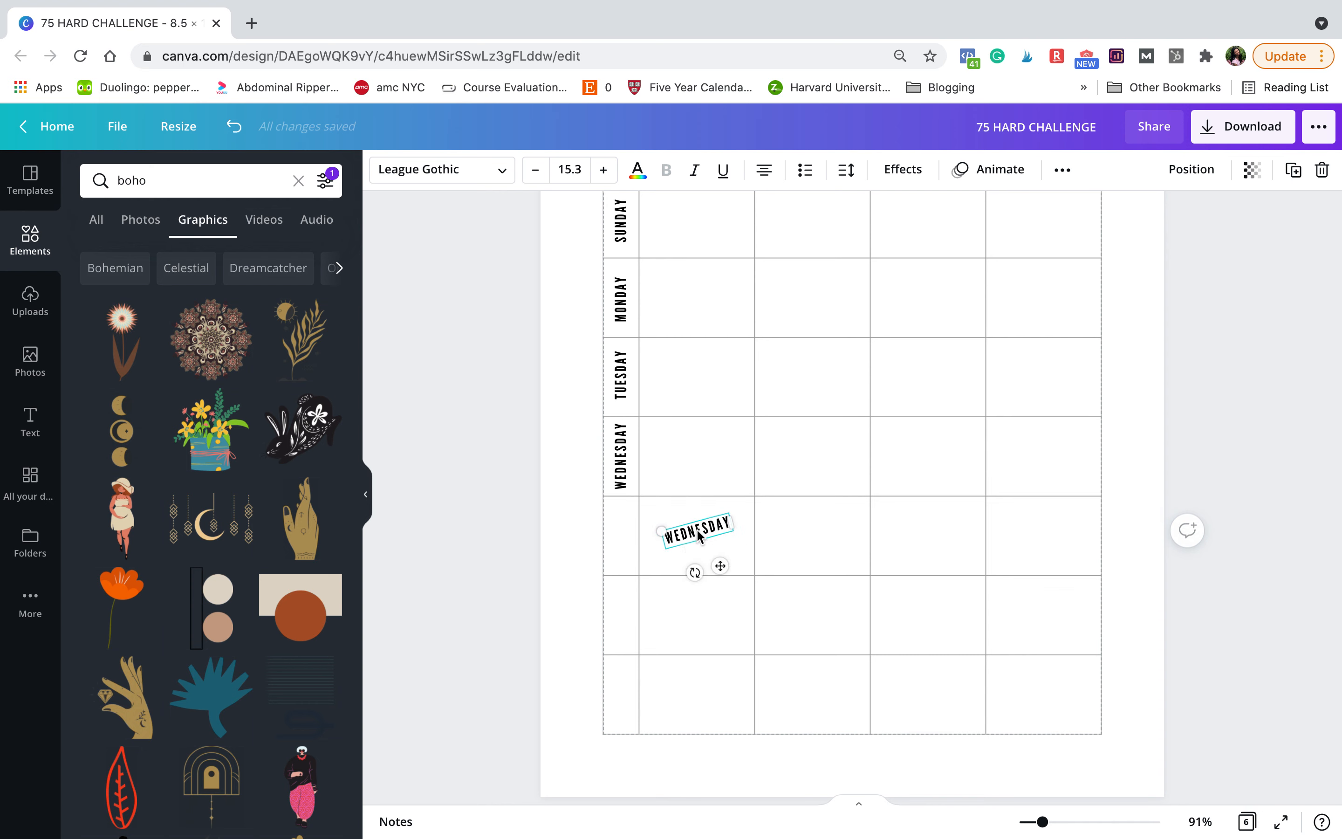
double_click(698, 532)
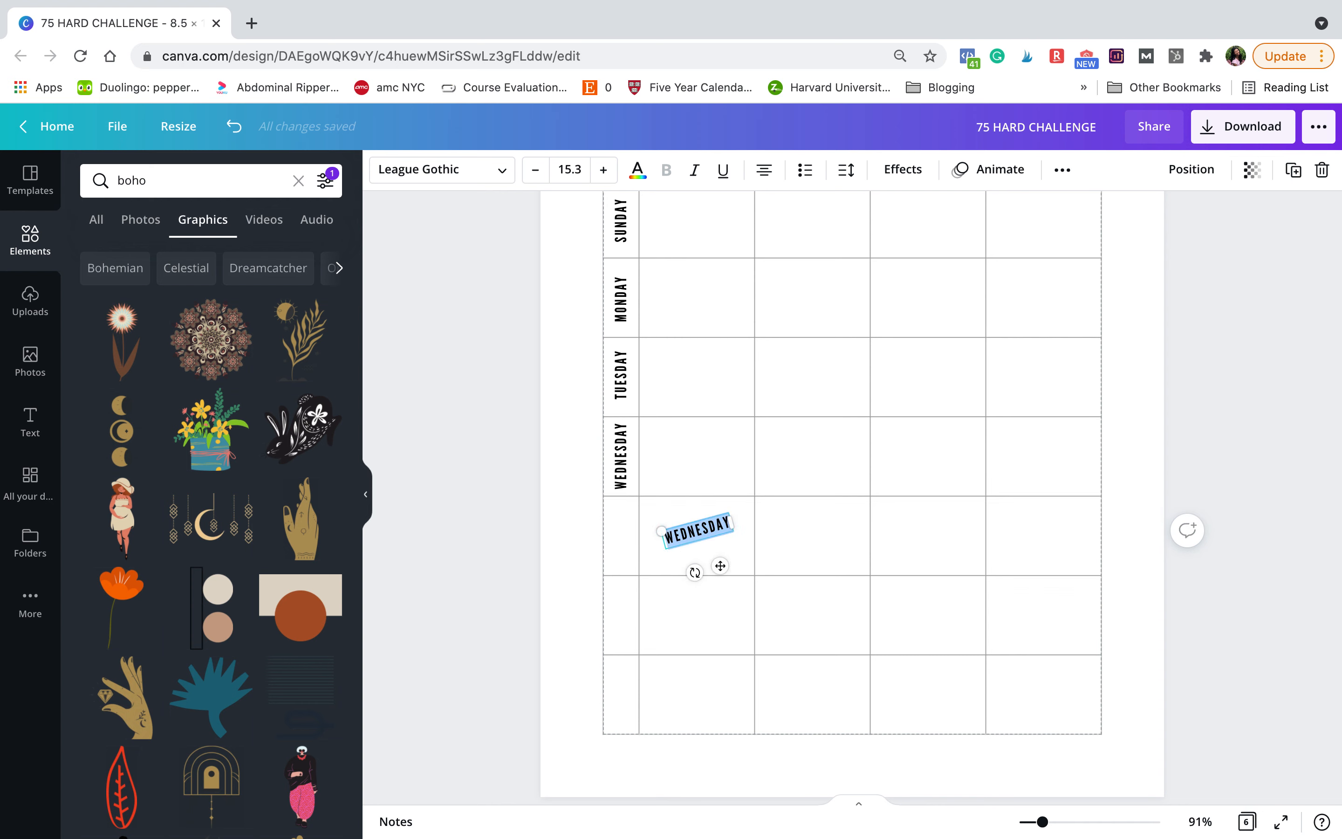
type("TH")
type("URSDA")
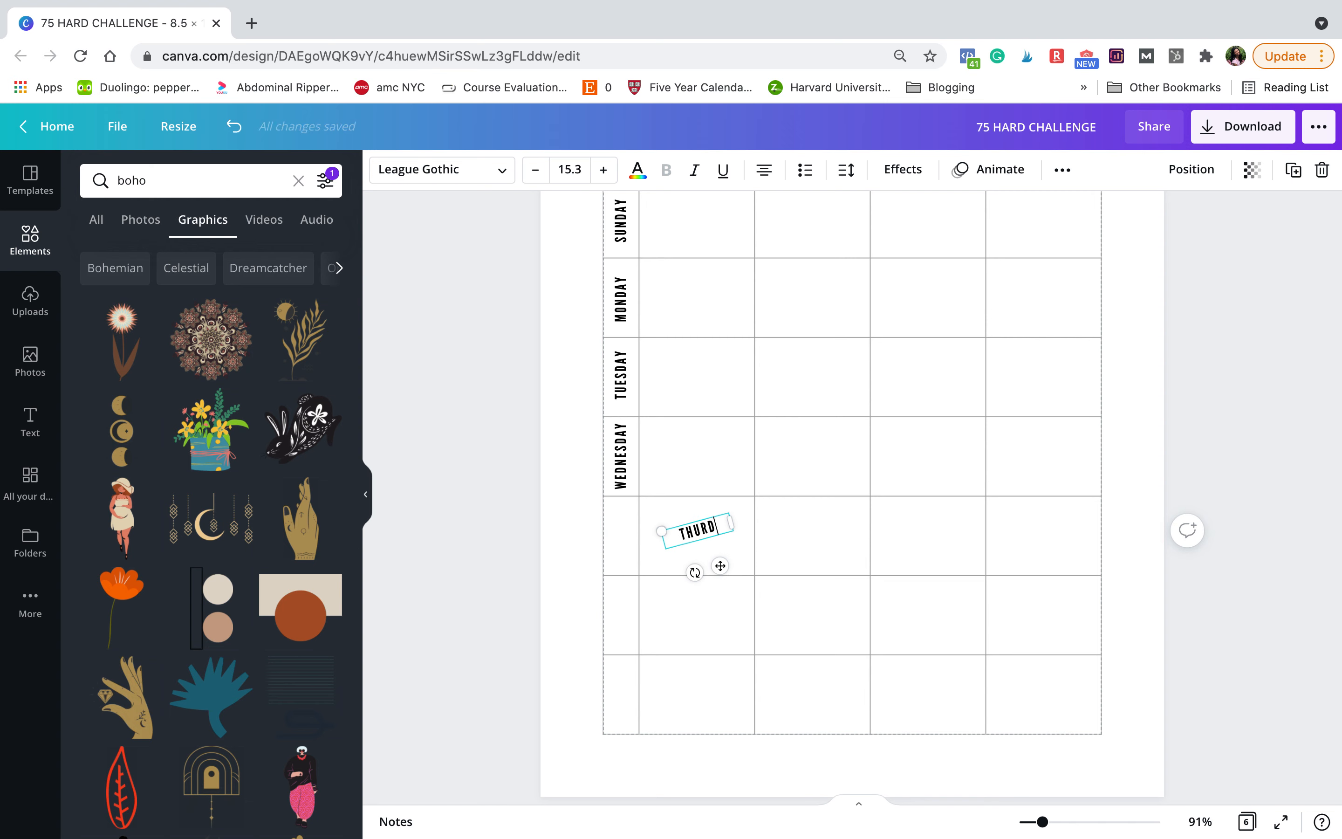
type("Y")
Rotate the THURSDAY label to -90° and centre it in the fifth row's narrow day cell.
left_click_drag(714, 586, 776, 543)
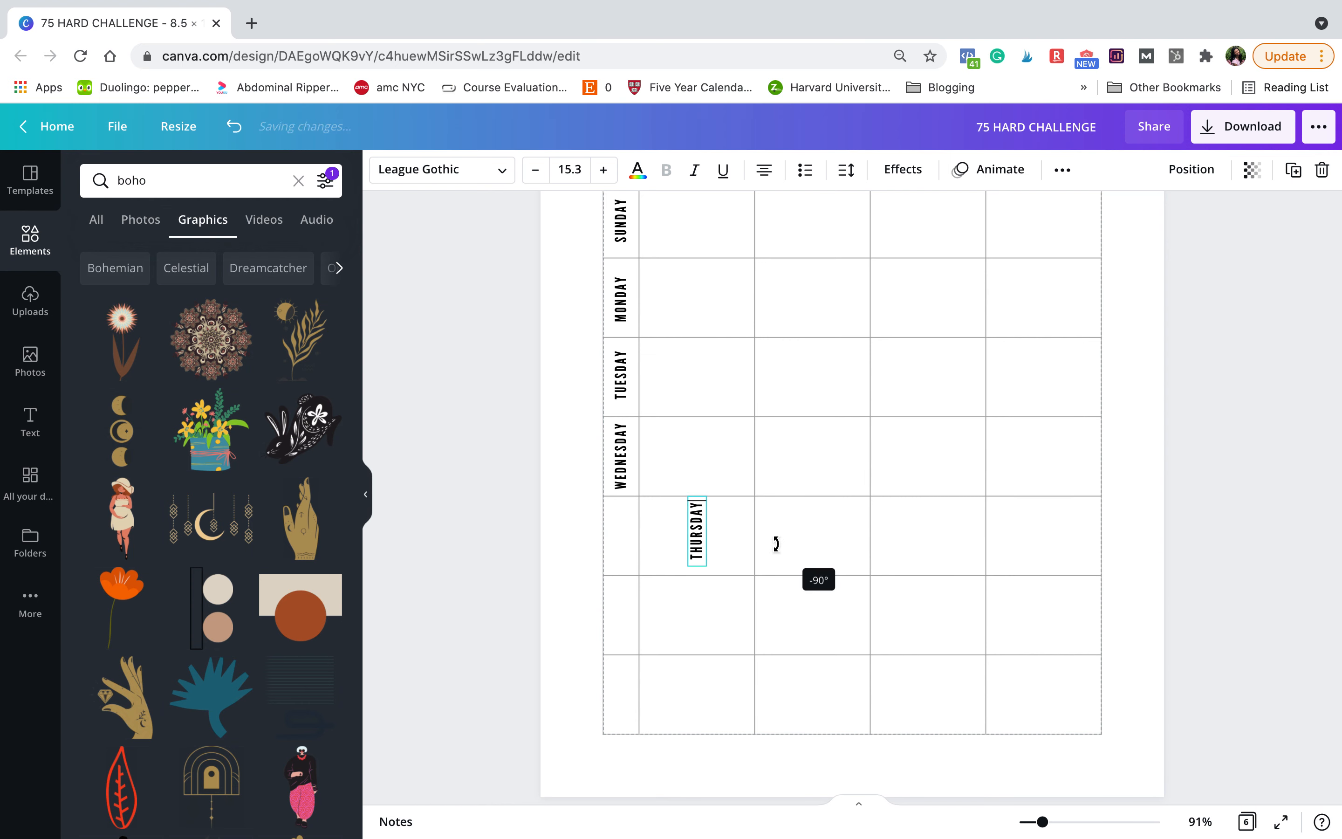
left_click(579, 510)
left_click_drag(703, 535, 627, 541)
left_click(587, 527)
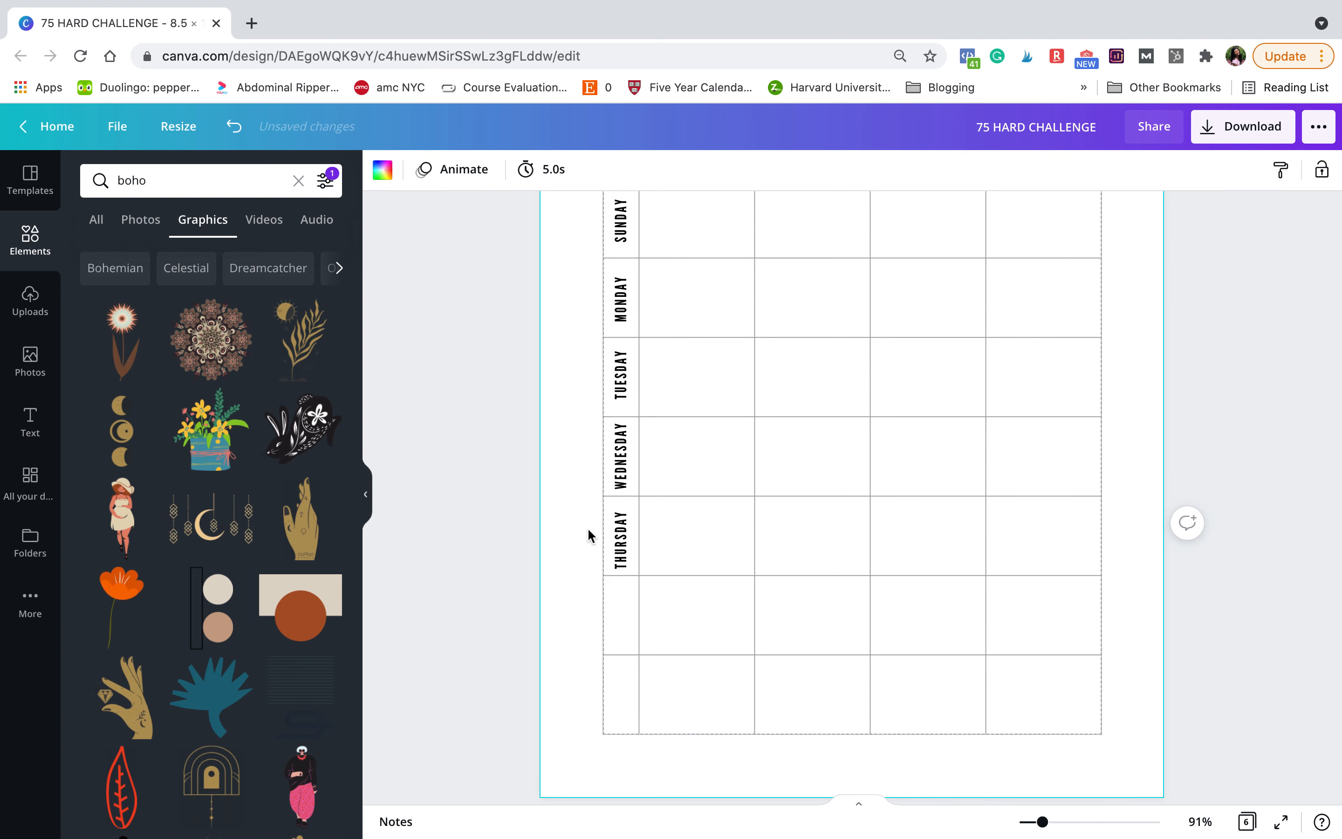
left_click(626, 534)
key("Up")
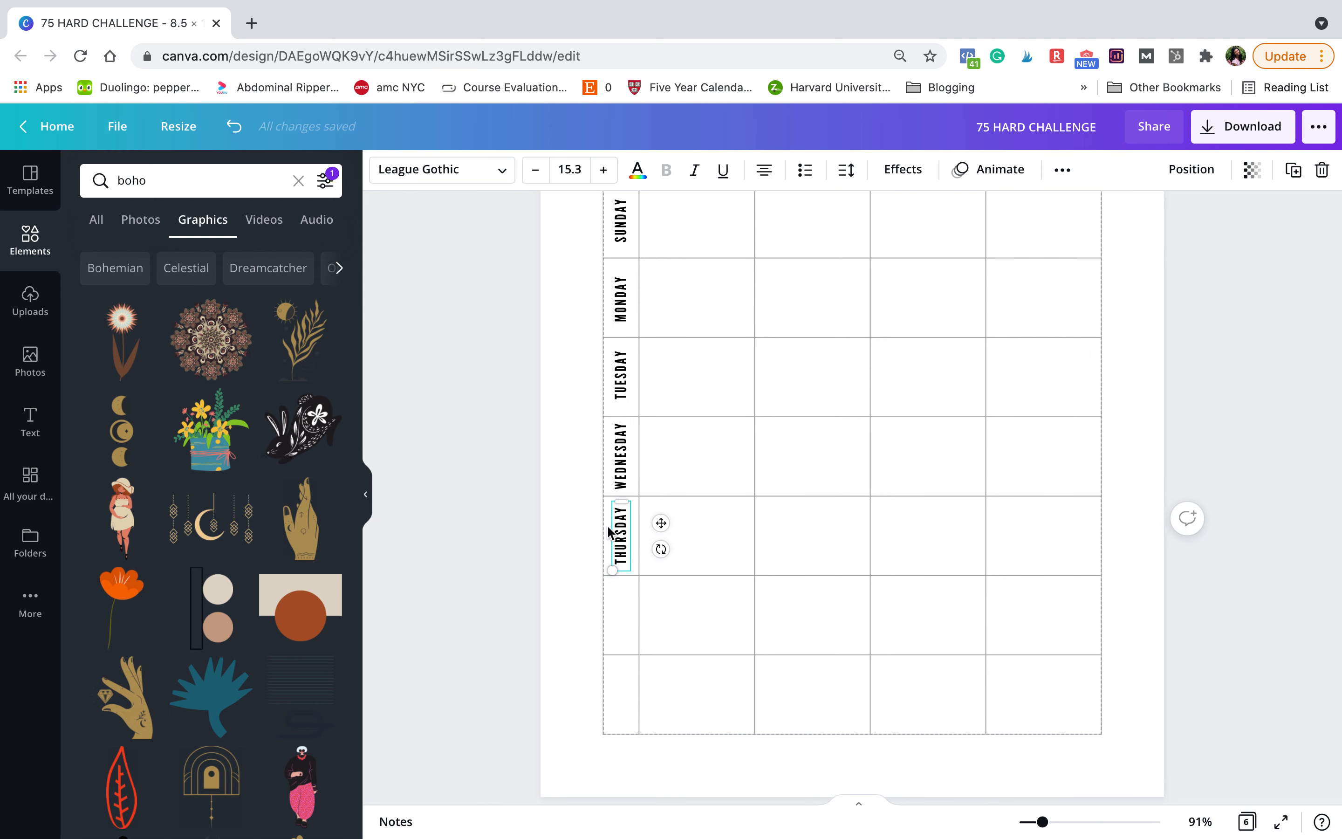
left_click(565, 522)
Duplicate the THURSDAY label into the sixth row, turn the copy nearly horizontal and change its text to FRIDAY.
left_click(612, 531)
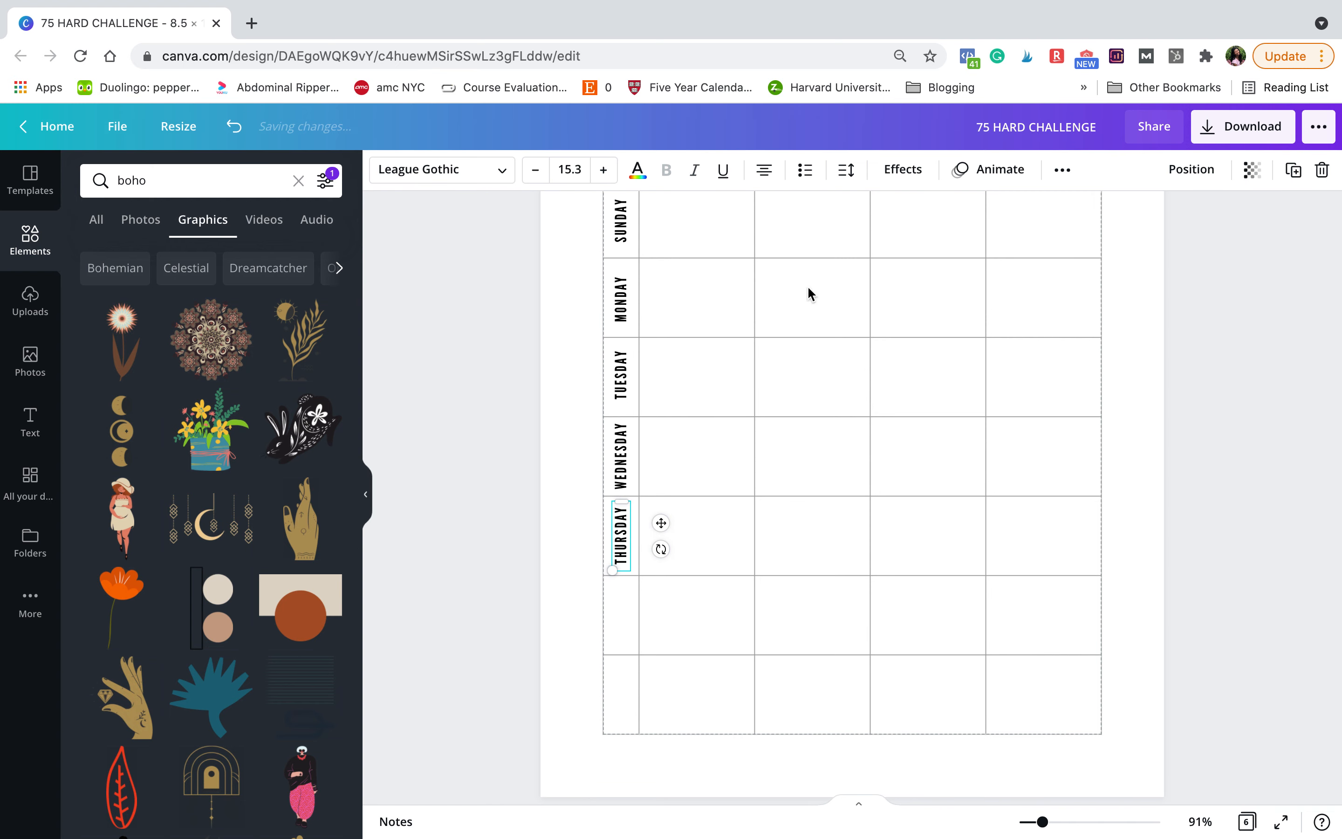
left_click(1292, 169)
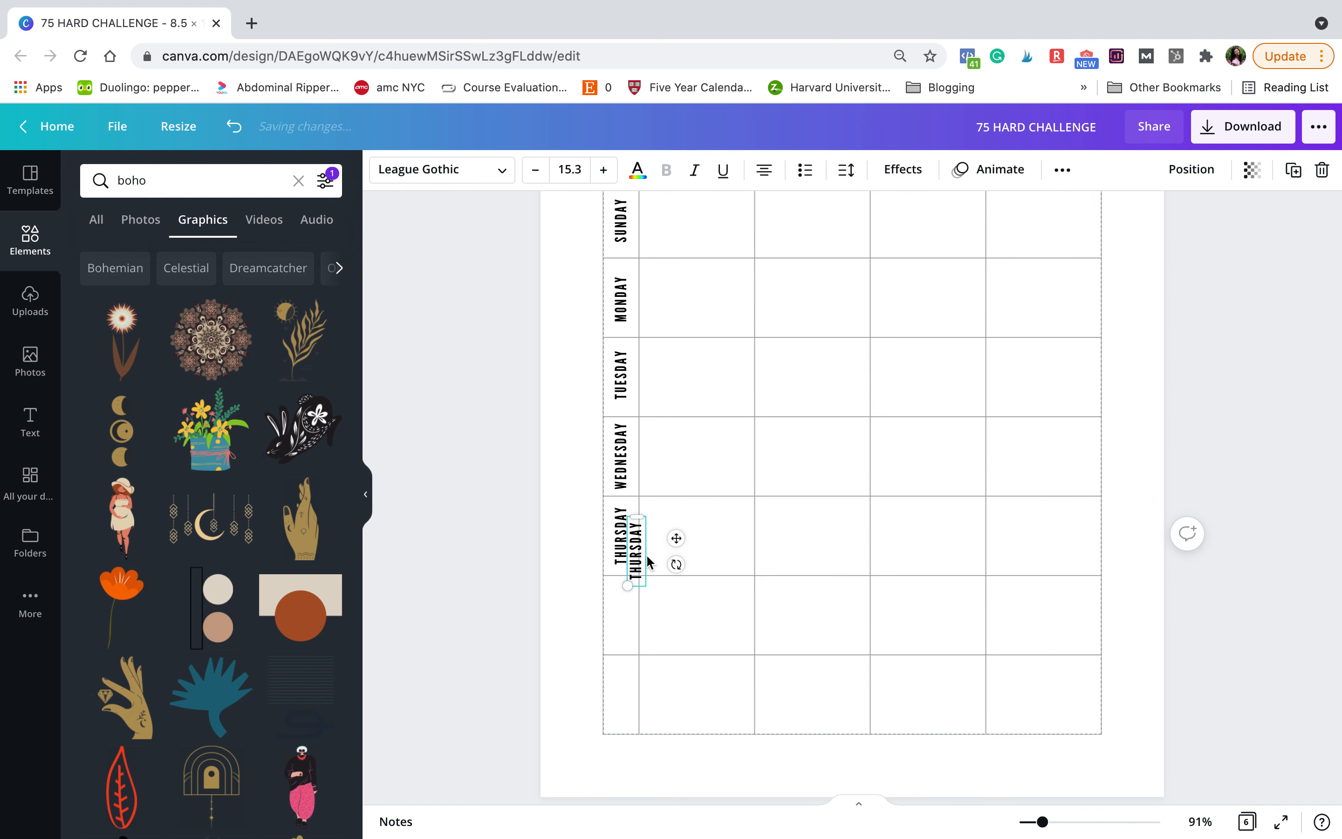
left_click_drag(687, 613, 678, 698)
left_click_drag(680, 635, 680, 635)
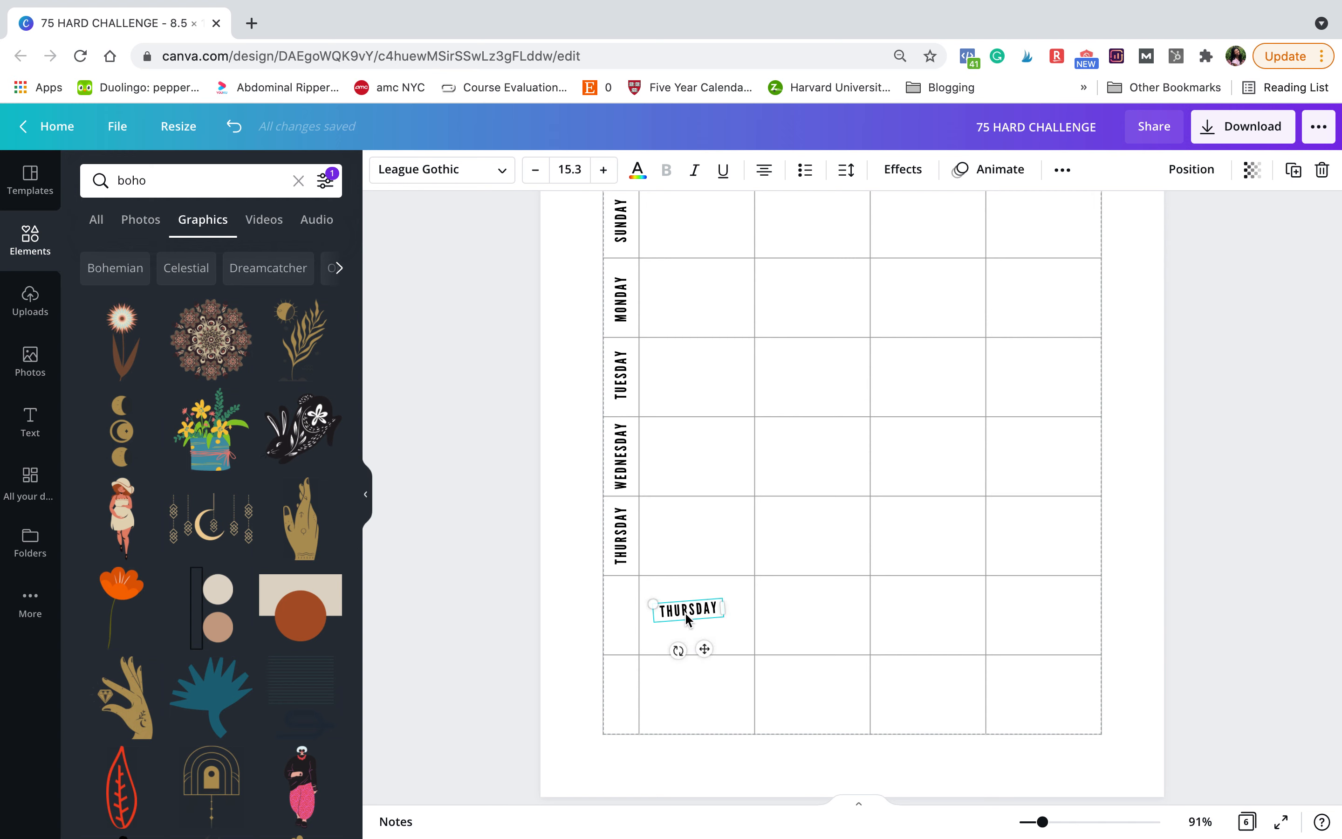
double_click(685, 612)
type("FRIDAY")
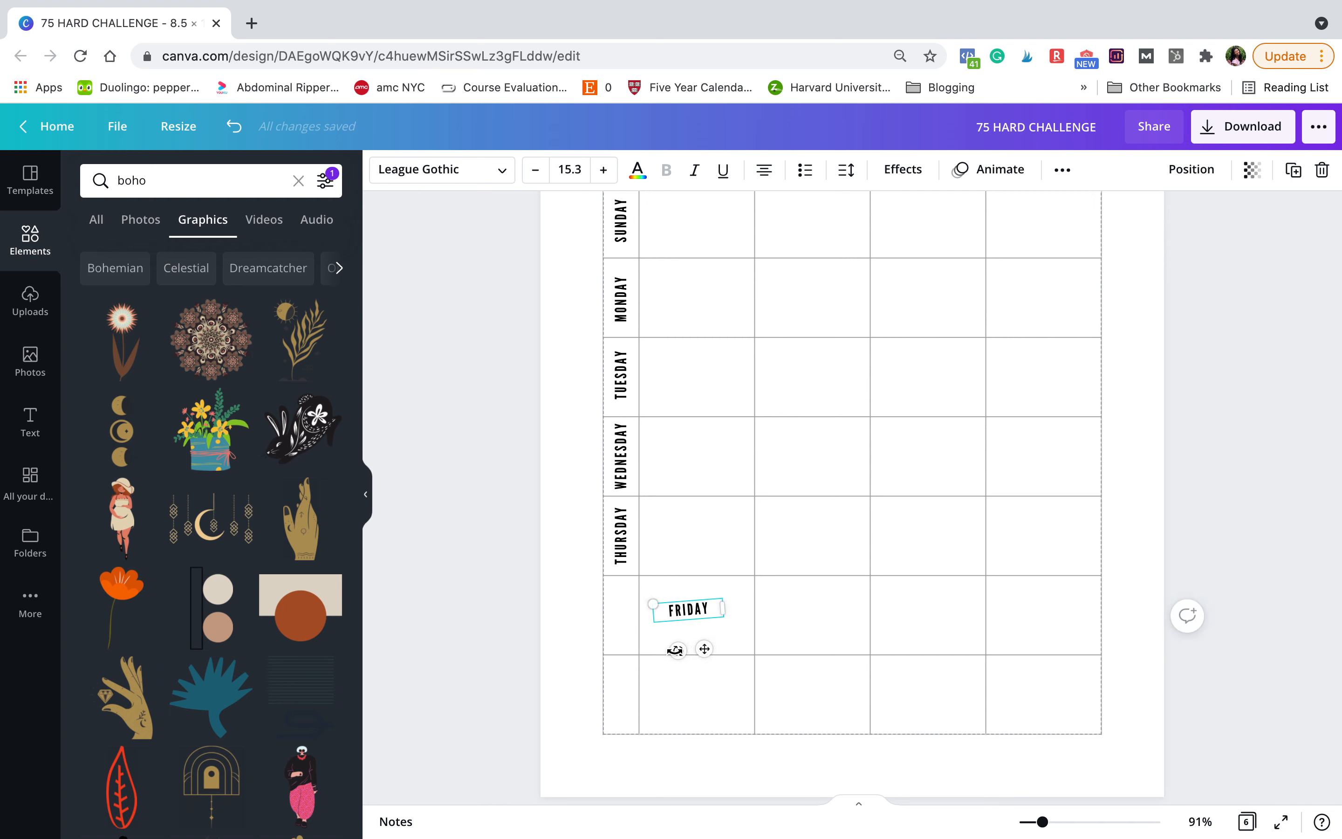
Rotate the FRIDAY label to -90° and place it in the sixth row's narrow day cell.
left_click_drag(693, 669, 775, 627)
left_click_drag(675, 616, 676, 615)
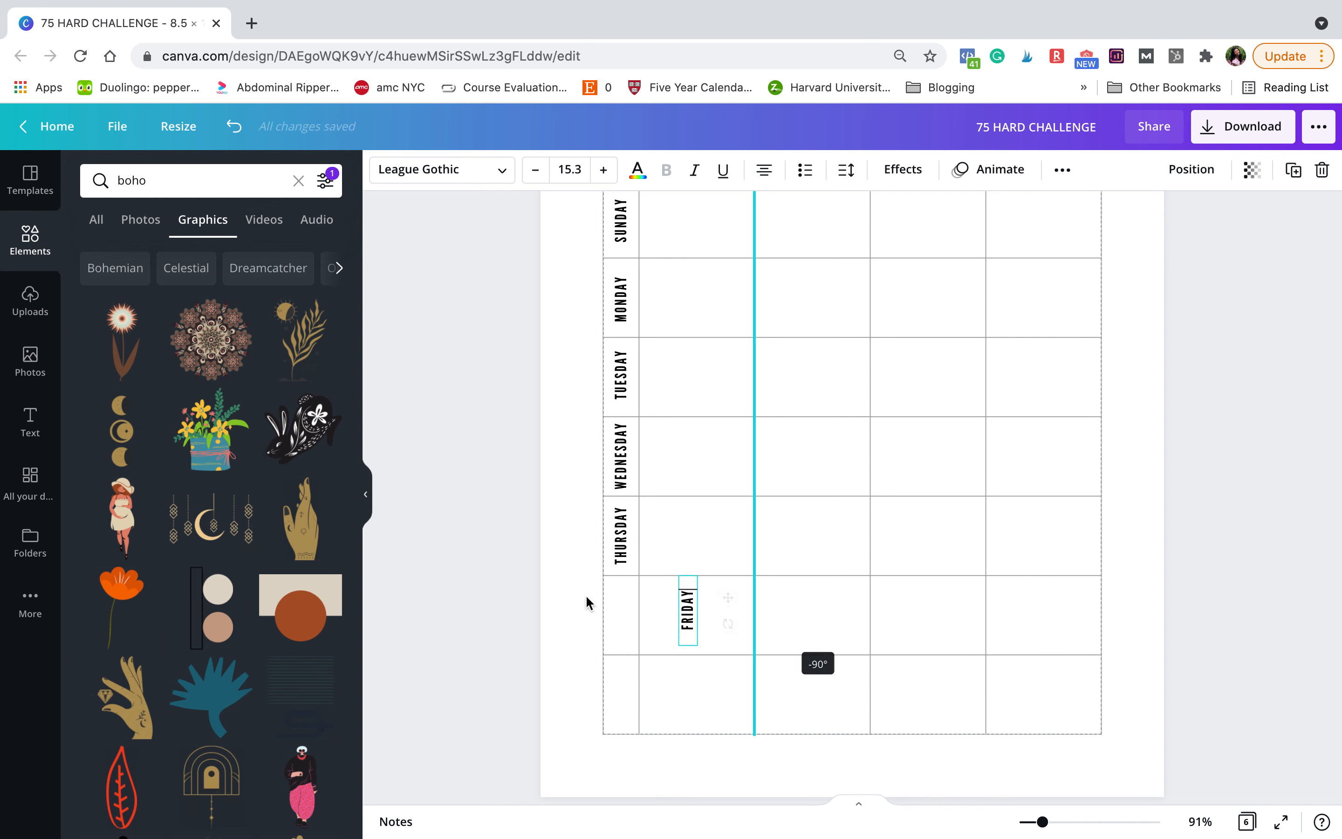
left_click(583, 587)
left_click(680, 610)
left_click_drag(620, 616, 624, 609)
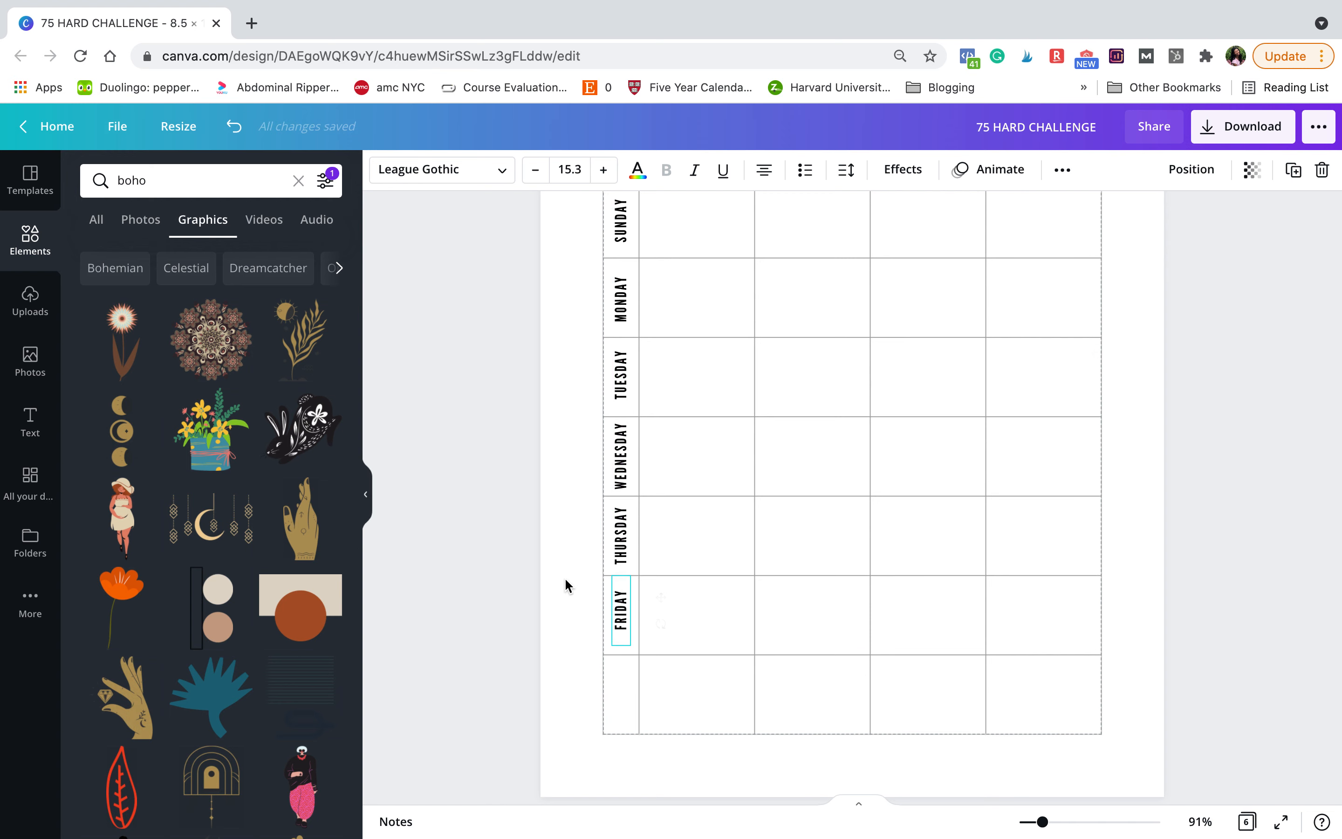
left_click(564, 577)
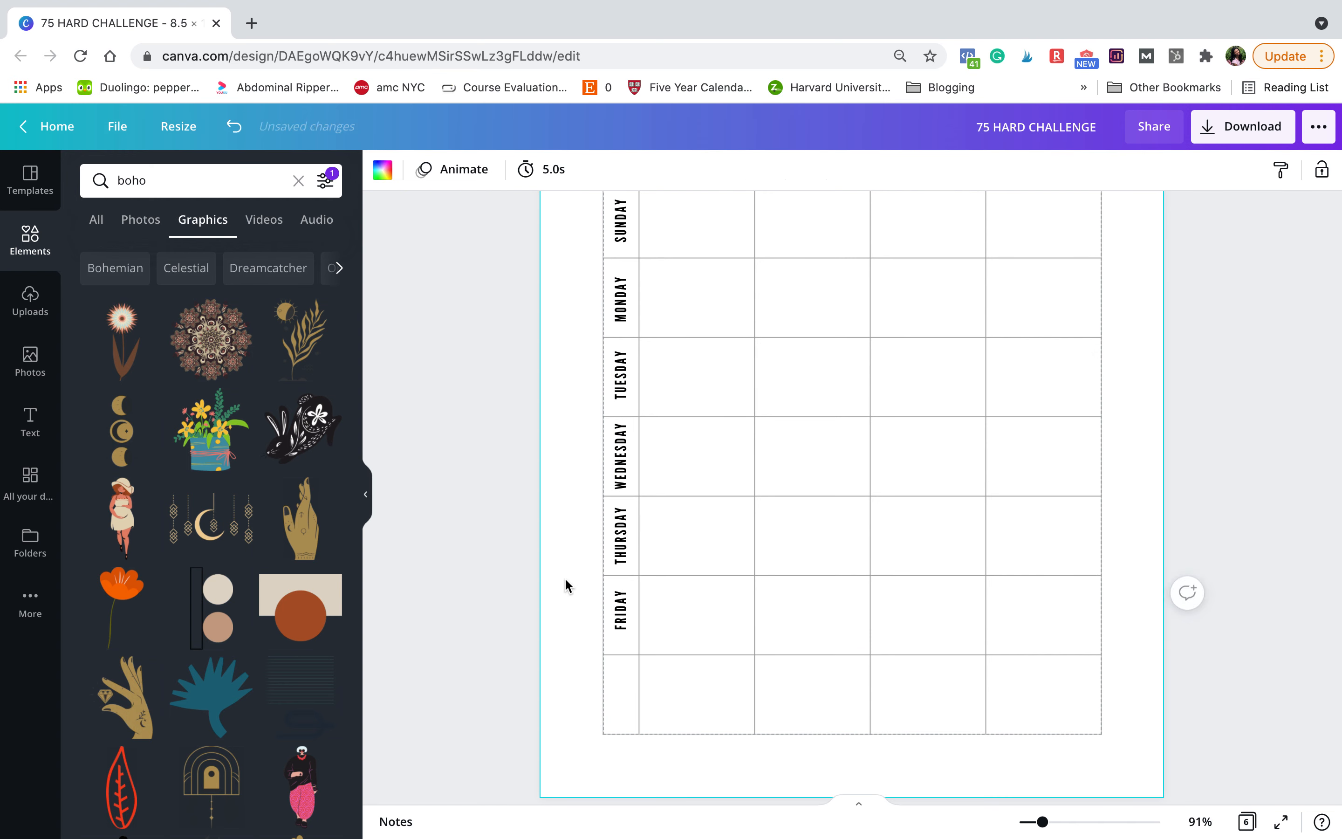
Duplicate the FRIDAY label, turn the copy horizontal beside the original and change its text to SATURDAY.
left_click(621, 603)
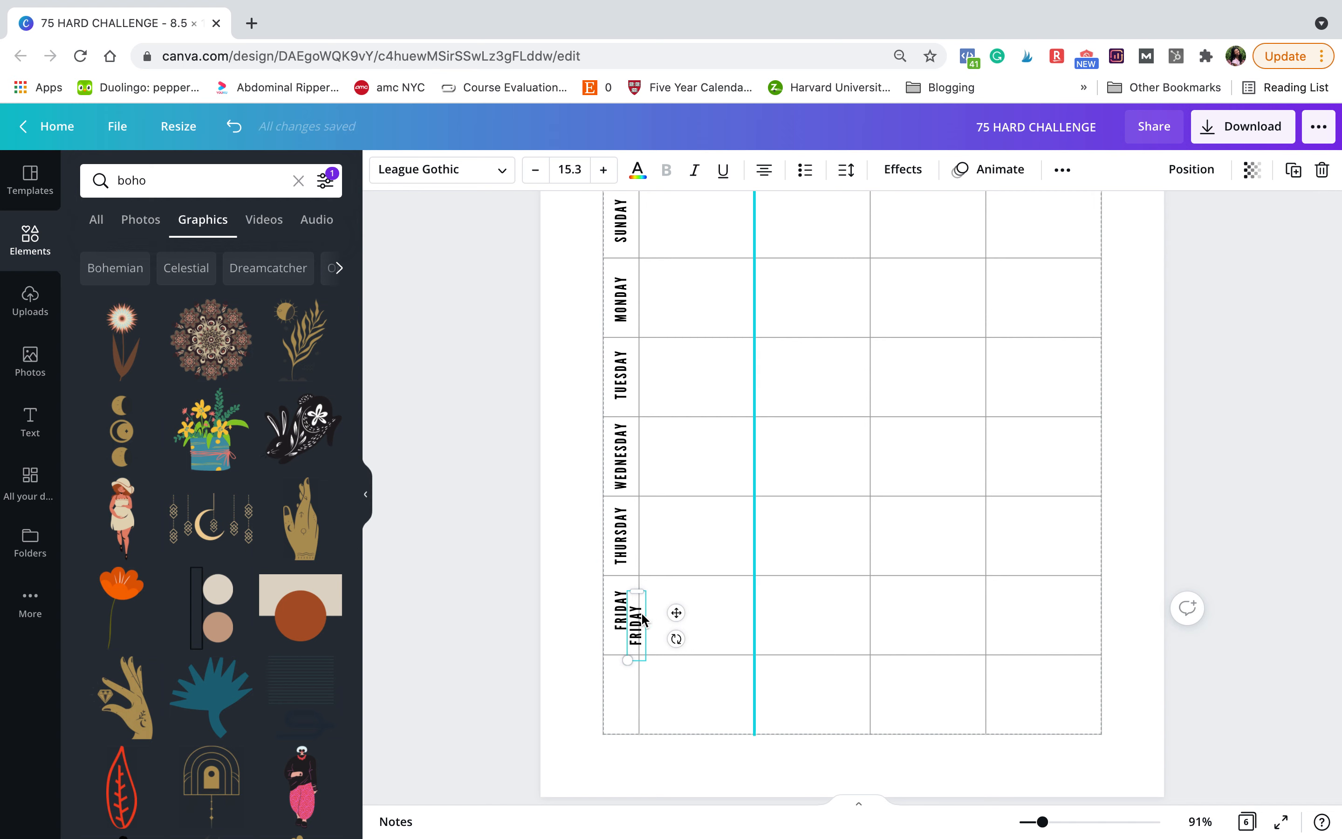
left_click_drag(676, 615, 735, 613)
left_click_drag(705, 689, 663, 714)
left_click_drag(669, 717, 688, 638)
double_click(690, 631)
type("SA")
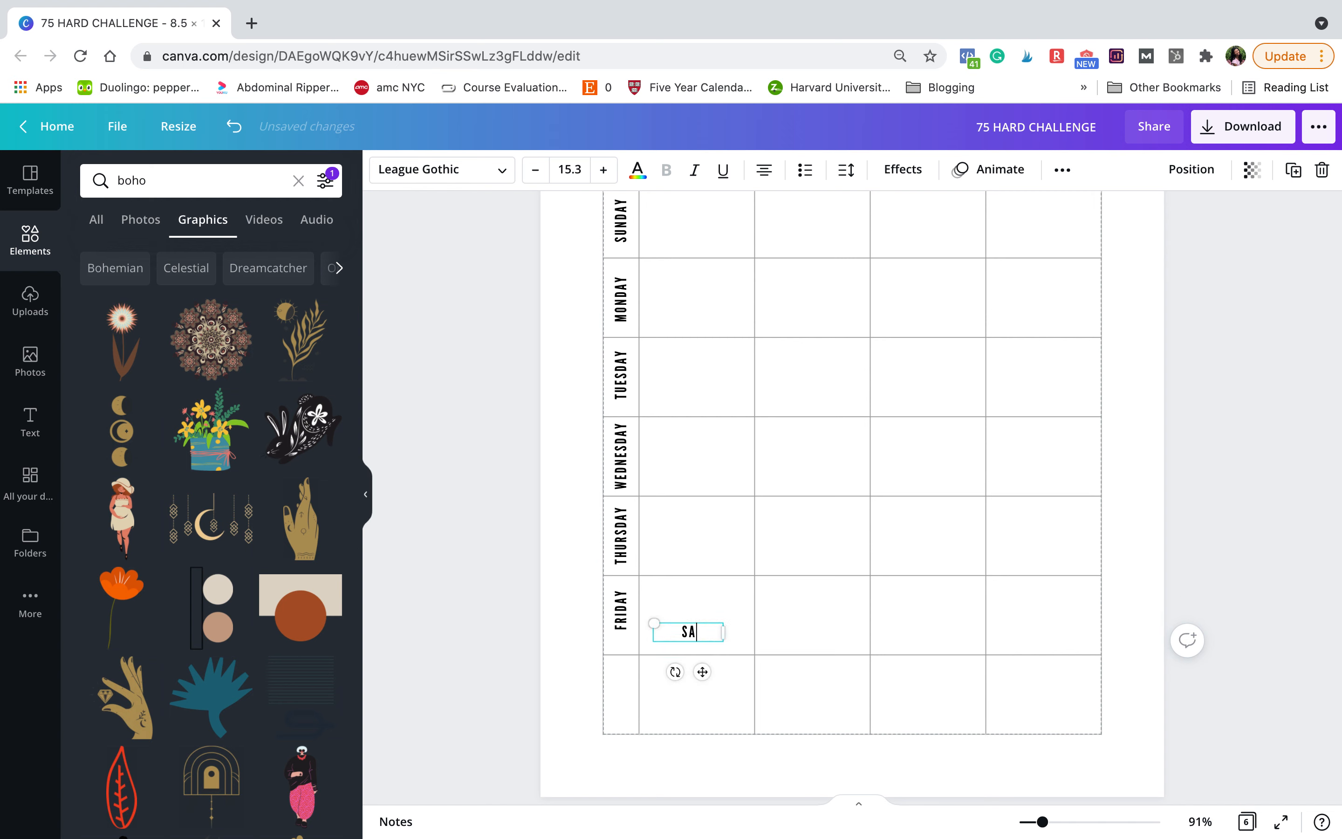
type("TURDAY")
Rotate the SATURDAY label to -90° and place it in the last row's narrow day cell.
left_click_drag(712, 700, 783, 647)
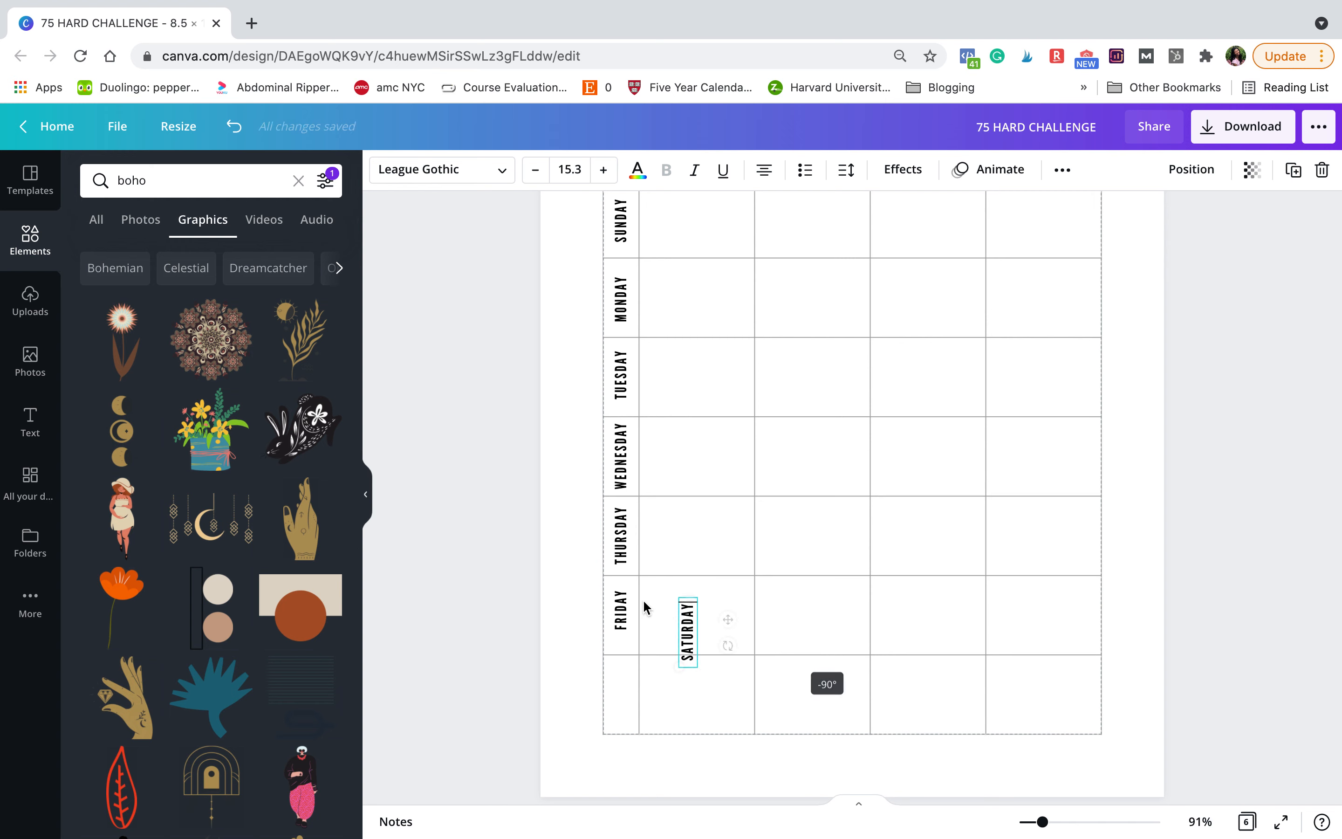
left_click(696, 622)
left_click_drag(691, 622, 627, 688)
left_click(829, 743)
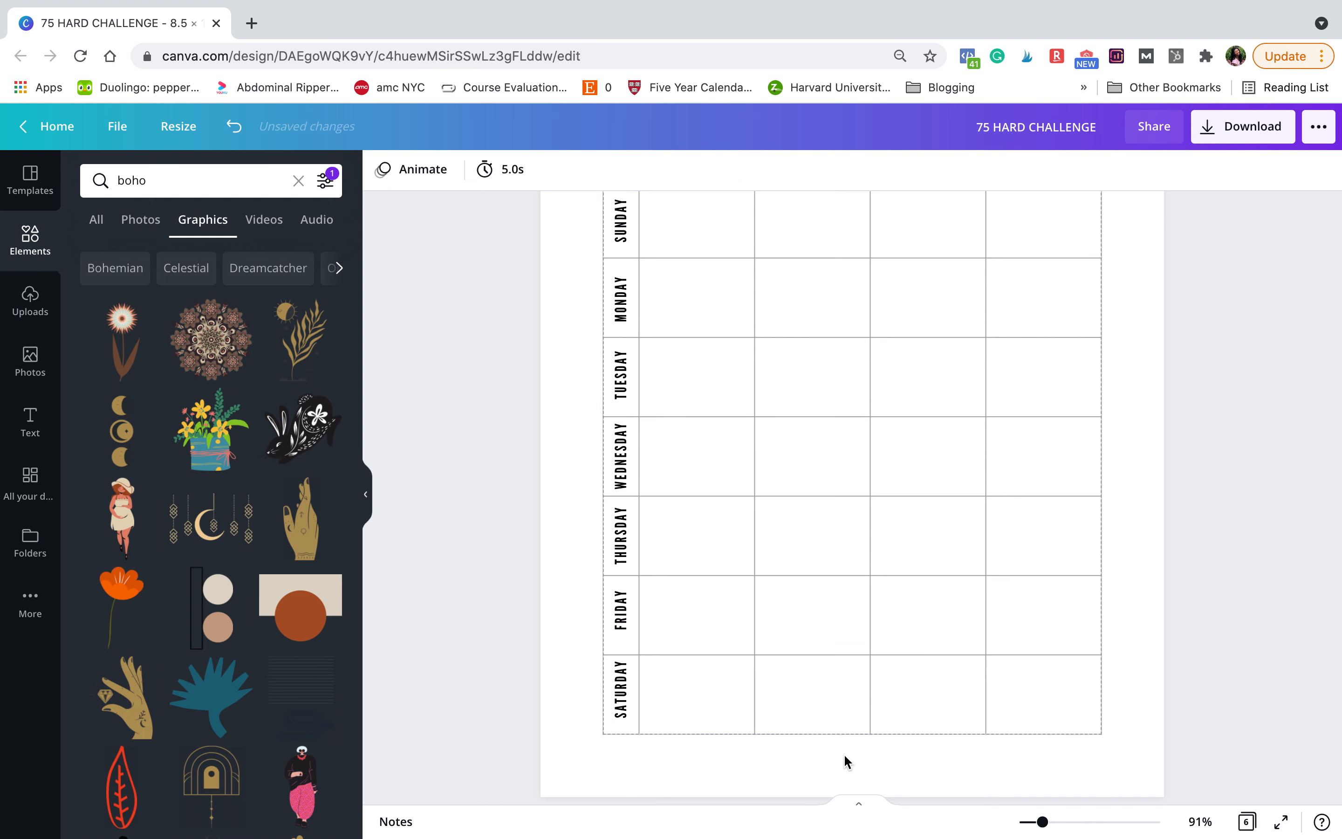
left_click(820, 761)
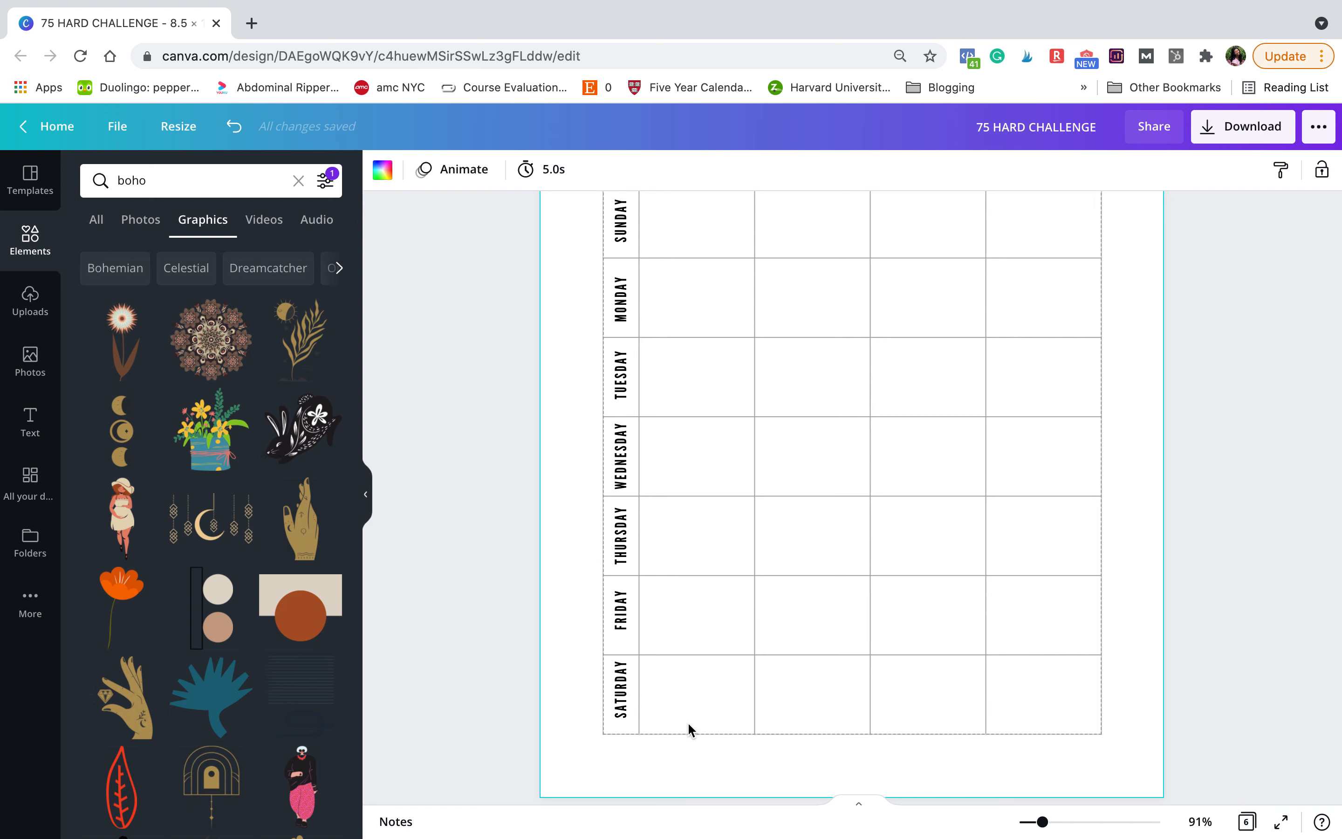
Fine-tune the SATURDAY label's vertical position so it sits centred in the last row's day cell.
left_click(621, 682)
left_click_drag(620, 682, 621, 685)
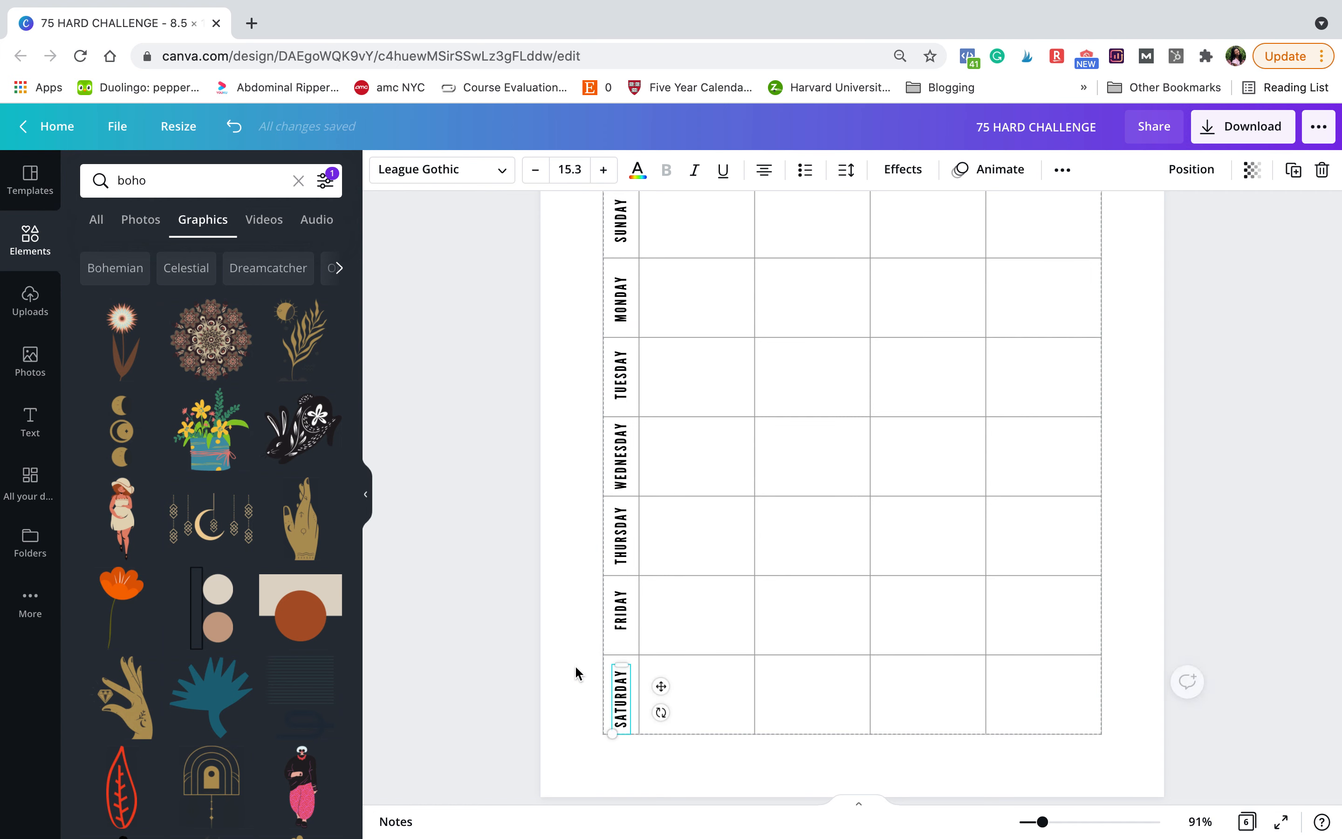
left_click(590, 669)
left_click_drag(623, 689, 623, 679)
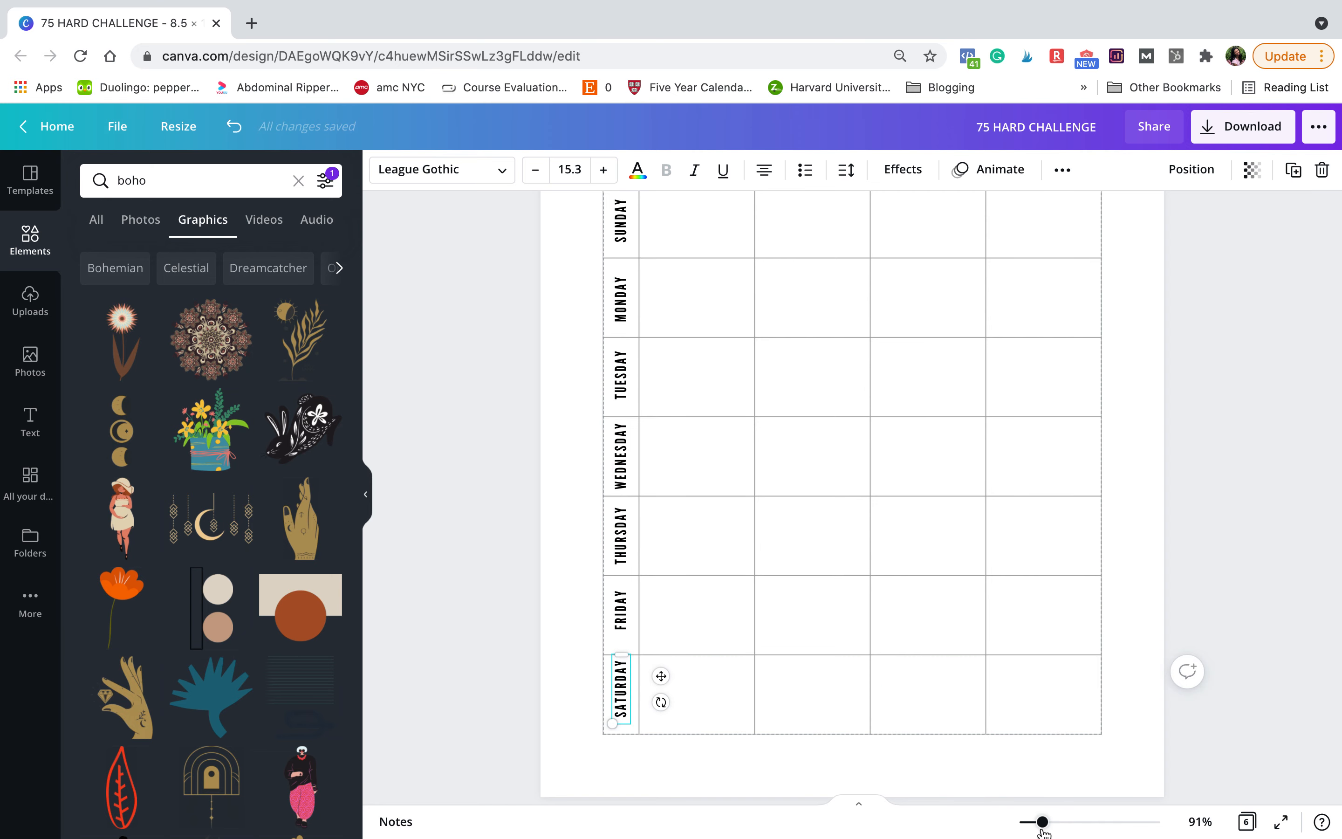
left_click_drag(1052, 830, 1063, 827)
scroll(615, 658, "down", 6)
scroll(615, 658, "left", 1)
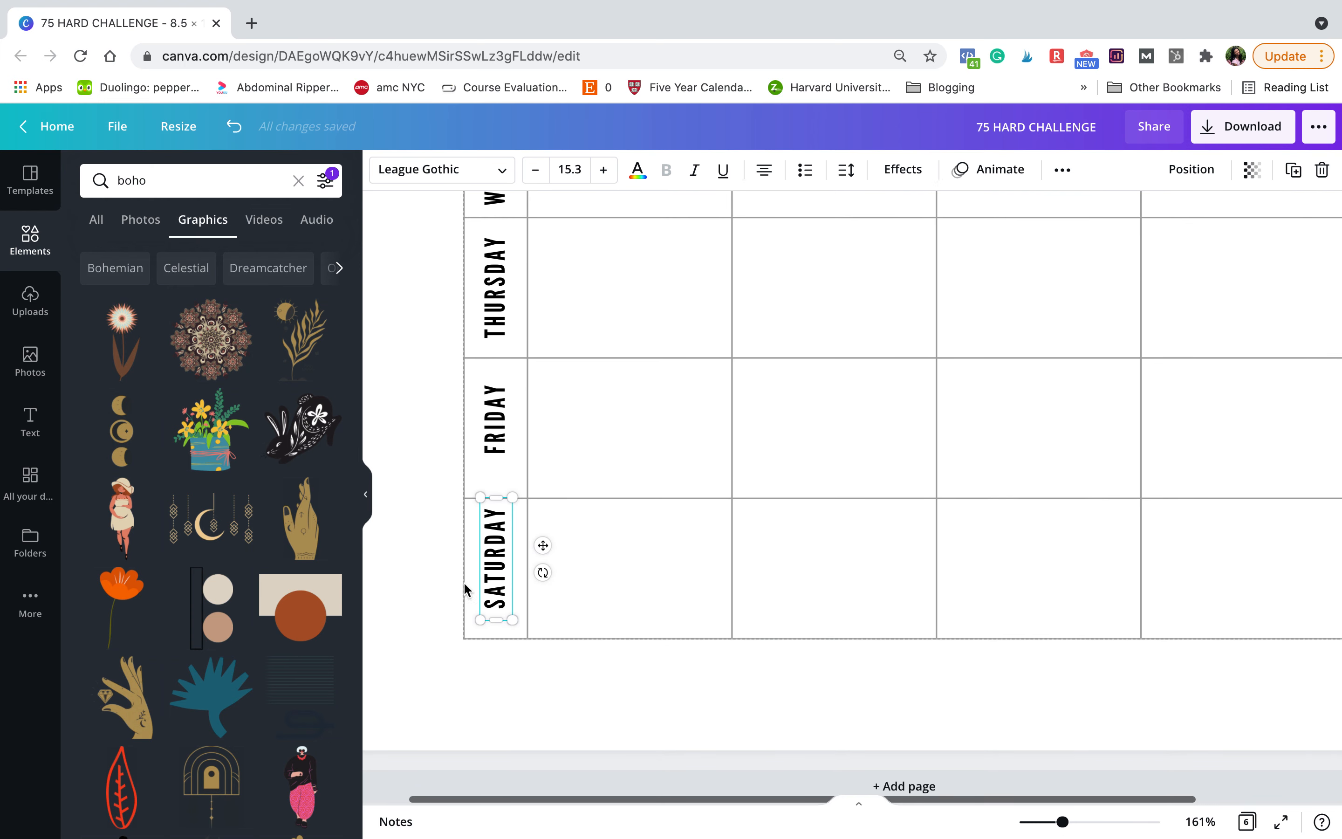
left_click(443, 552)
left_click(501, 544)
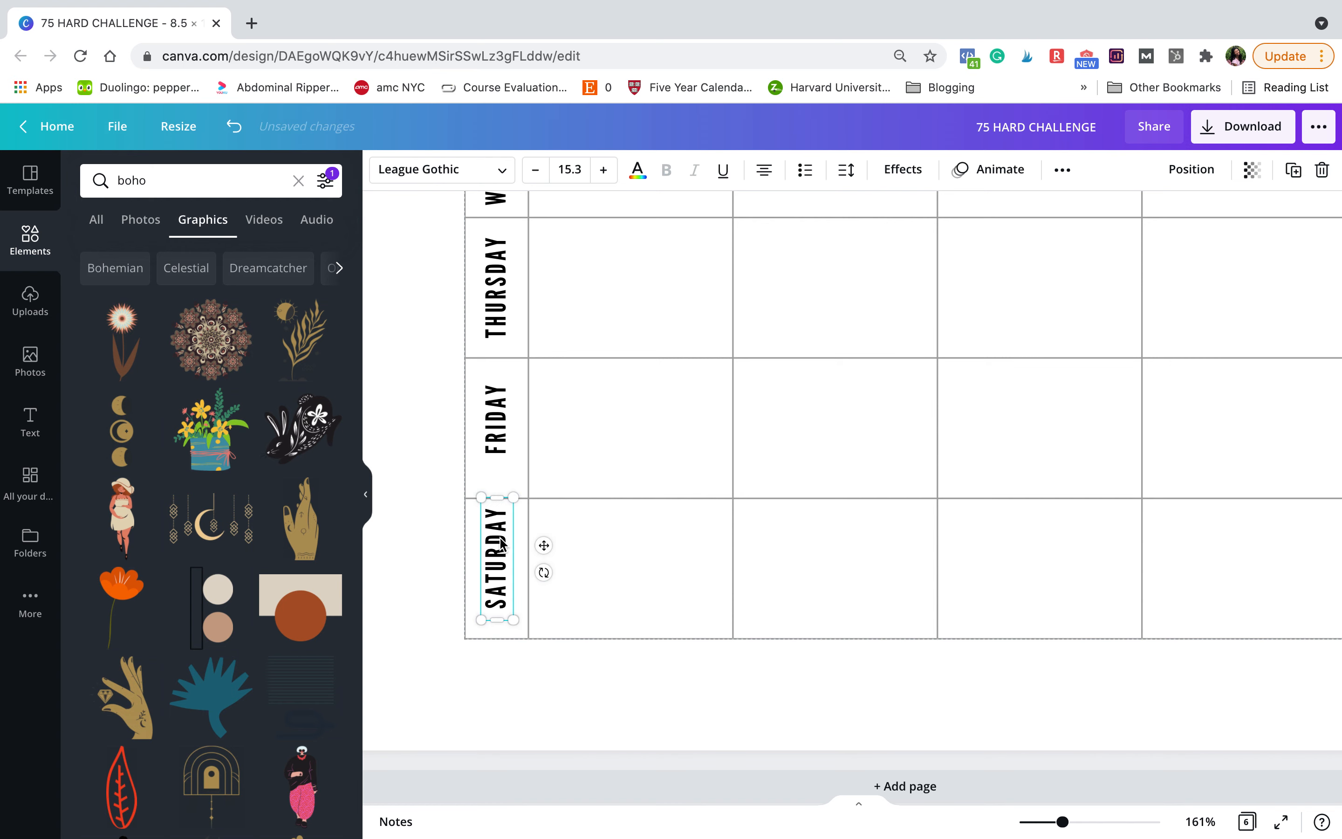
left_click_drag(501, 546, 501, 547)
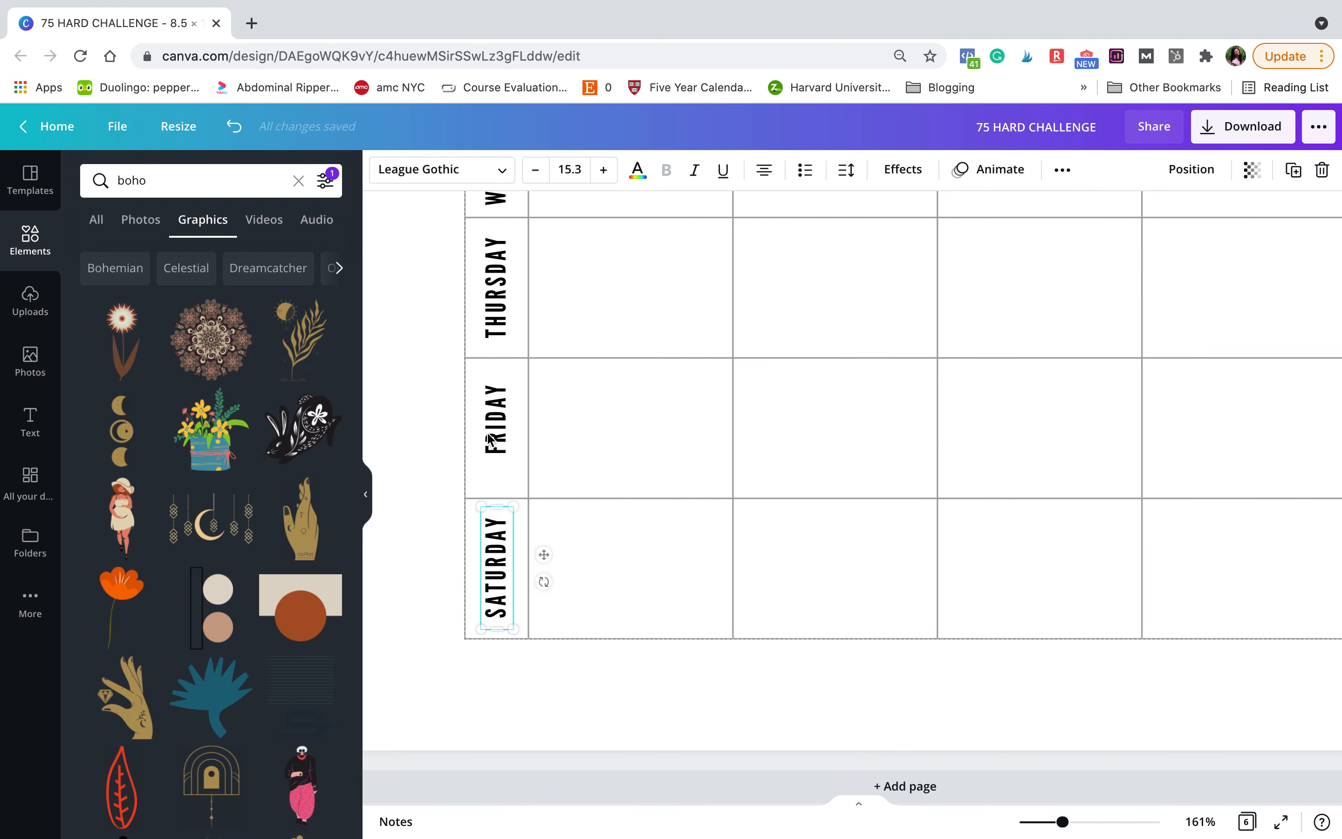
Shift the FRIDAY label slightly down to centre it in its day cell, then deselect it.
left_click(498, 409)
left_click_drag(497, 412, 498, 415)
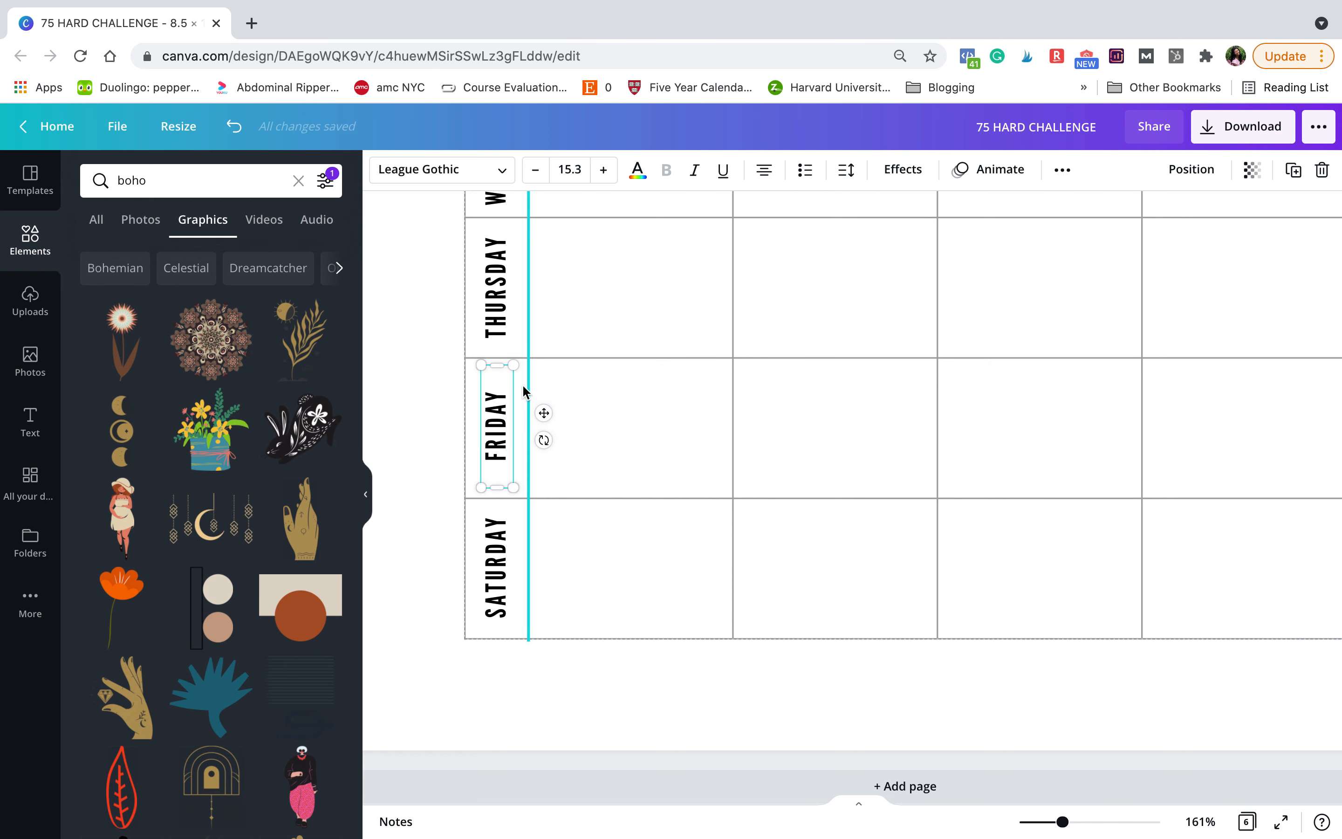
scroll(530, 378, "up", 5)
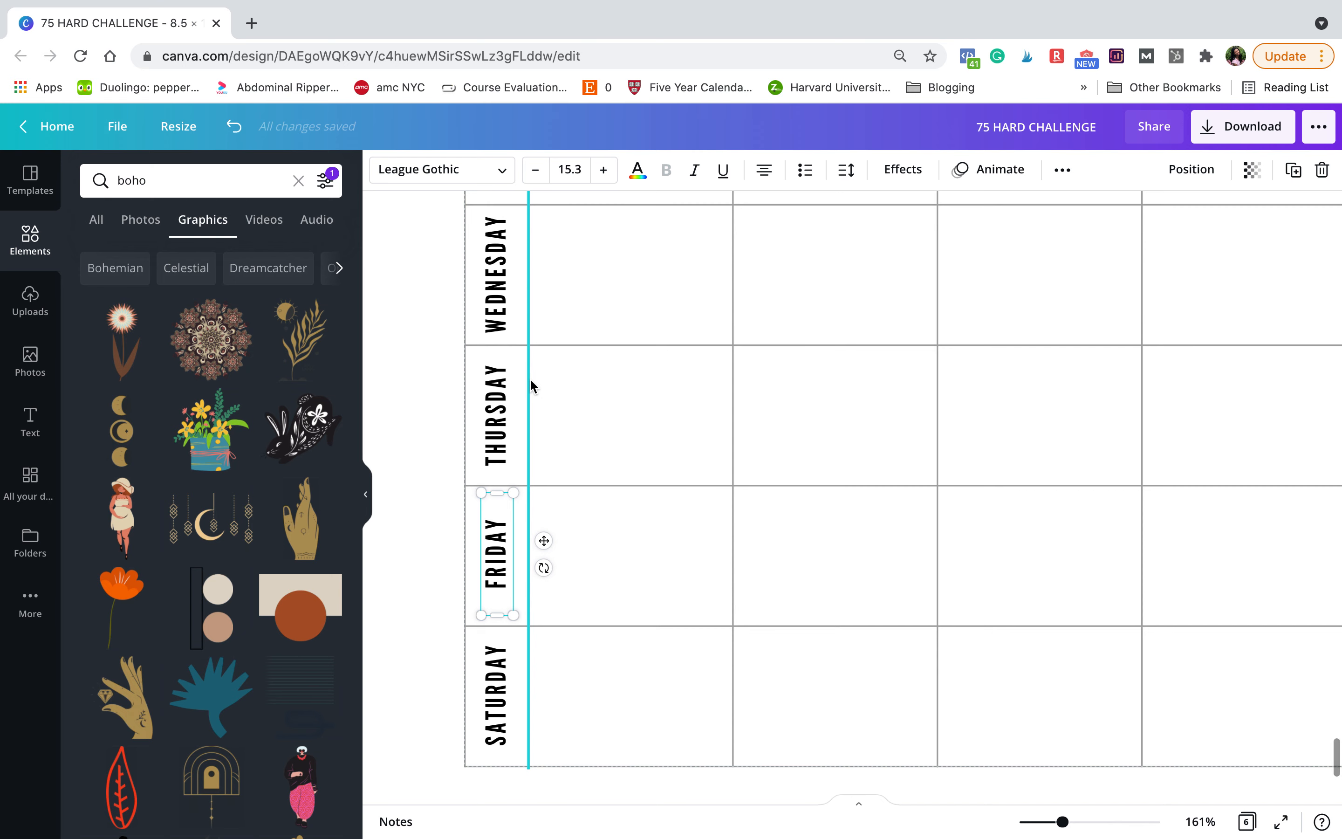
scroll(530, 378, "up", 4)
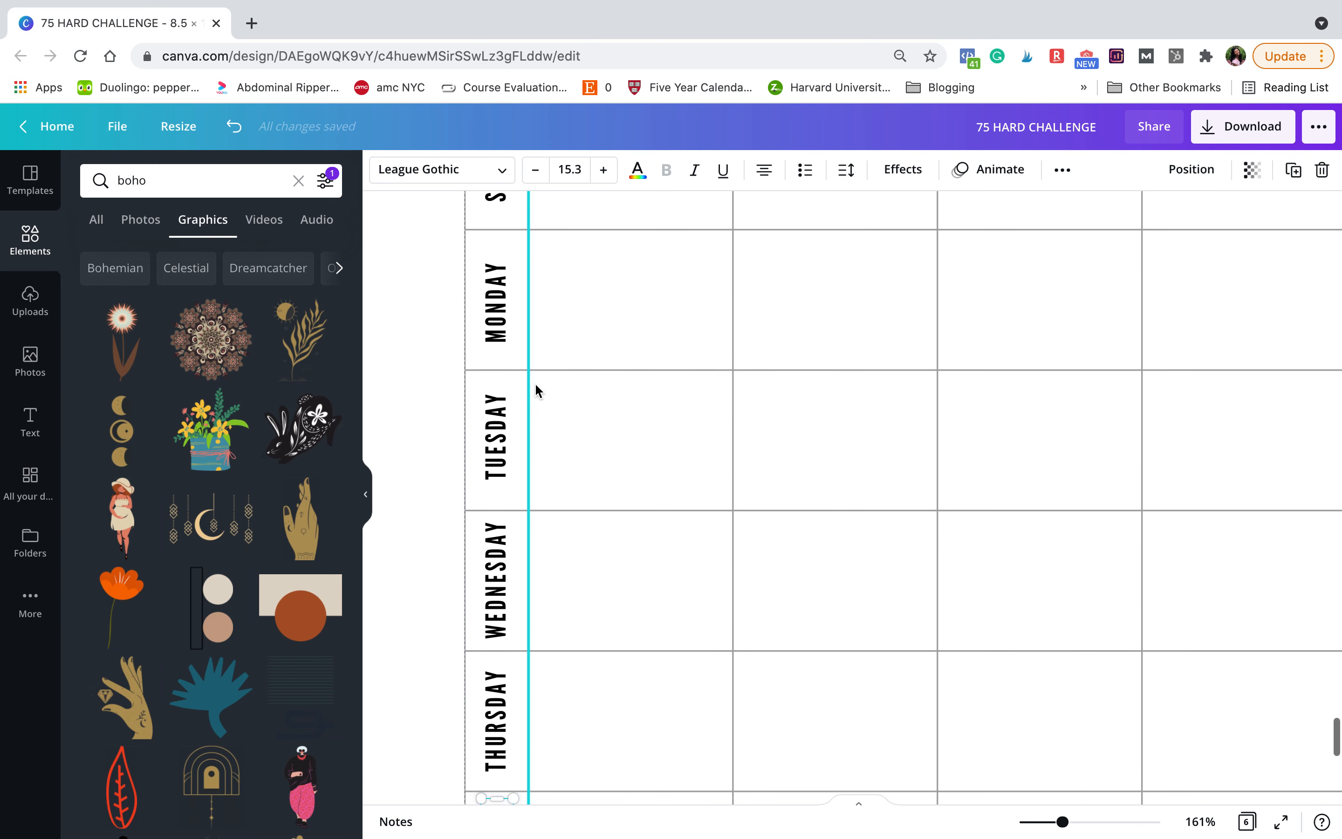
left_click_drag(1063, 822, 1044, 830)
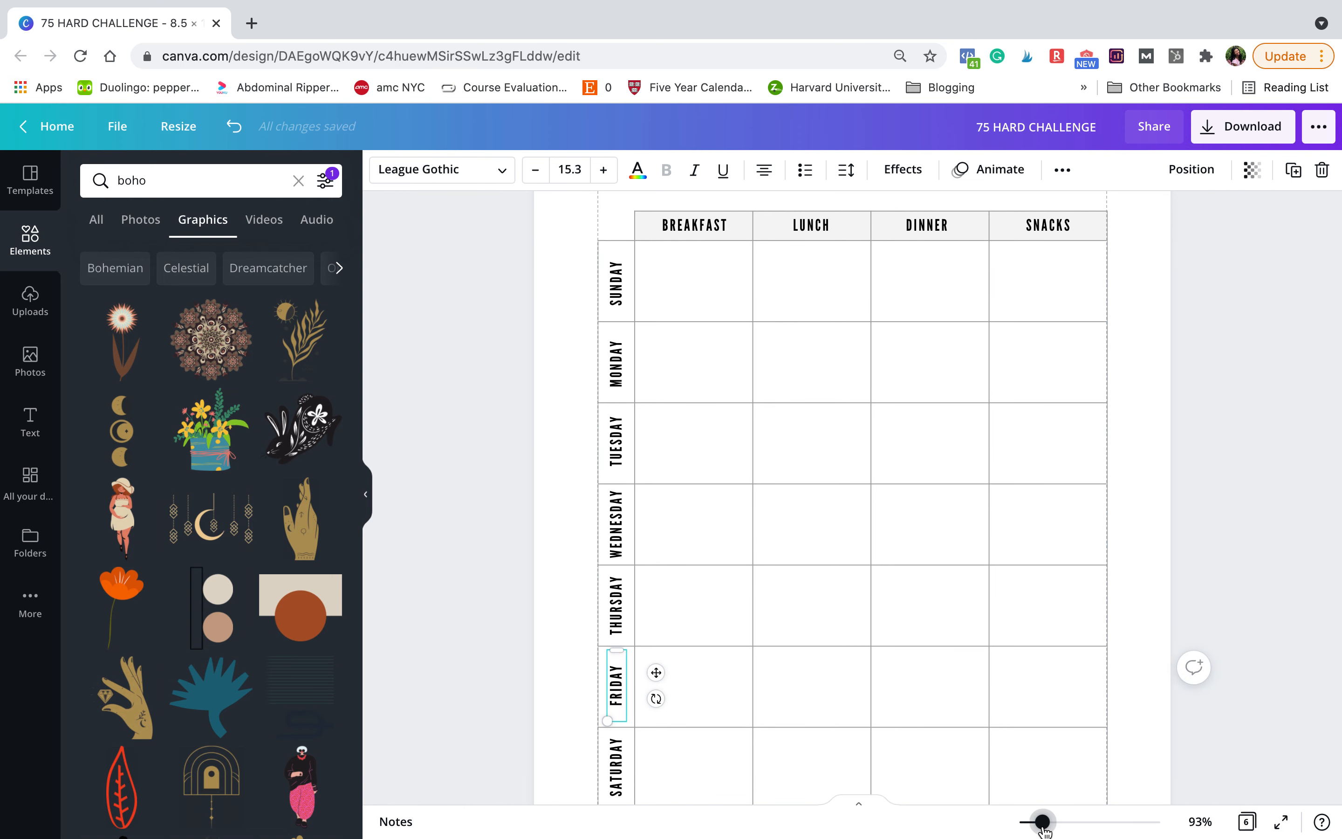
left_click(538, 341)
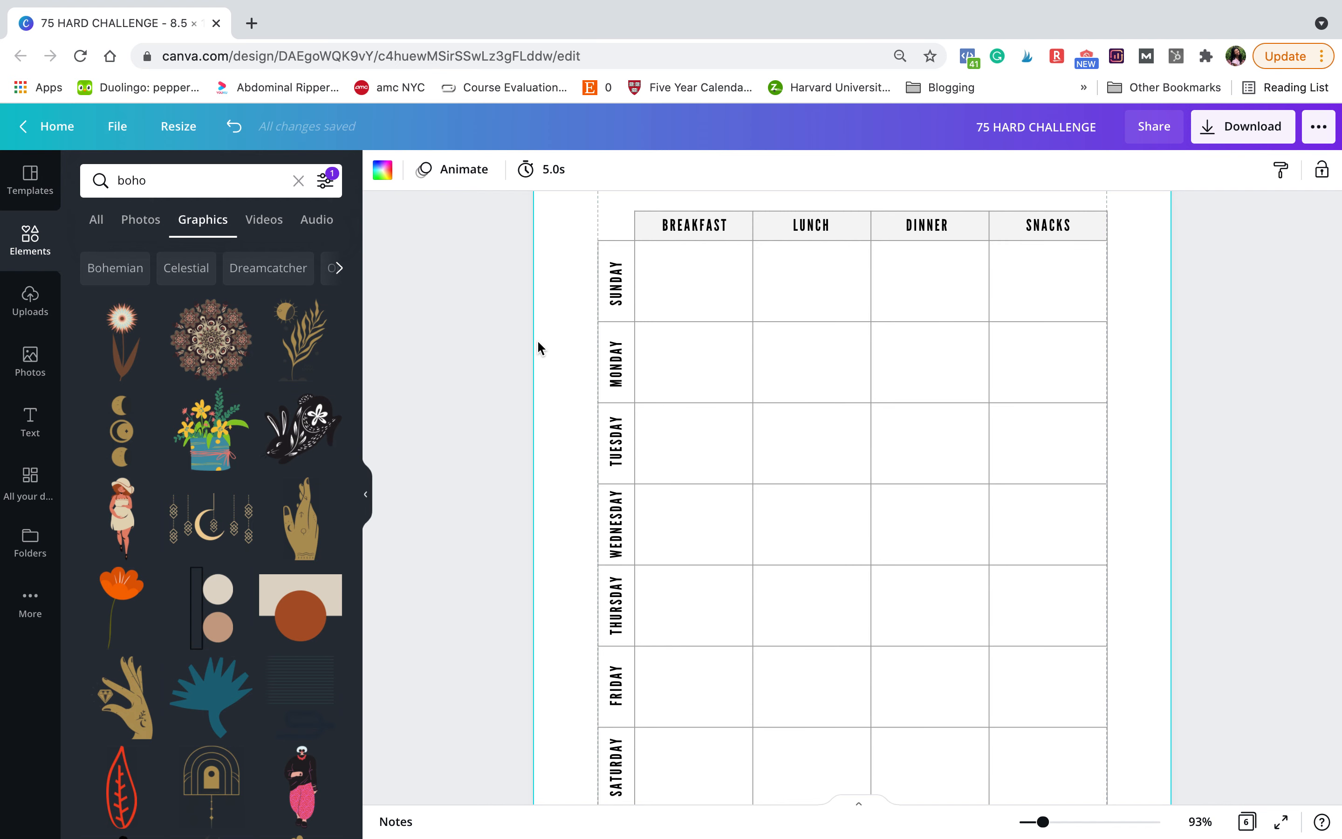
Examine the colour-coded icons and circles of the daily habit tracker on the page before the meal planner.
scroll(847, 327, "up", 8)
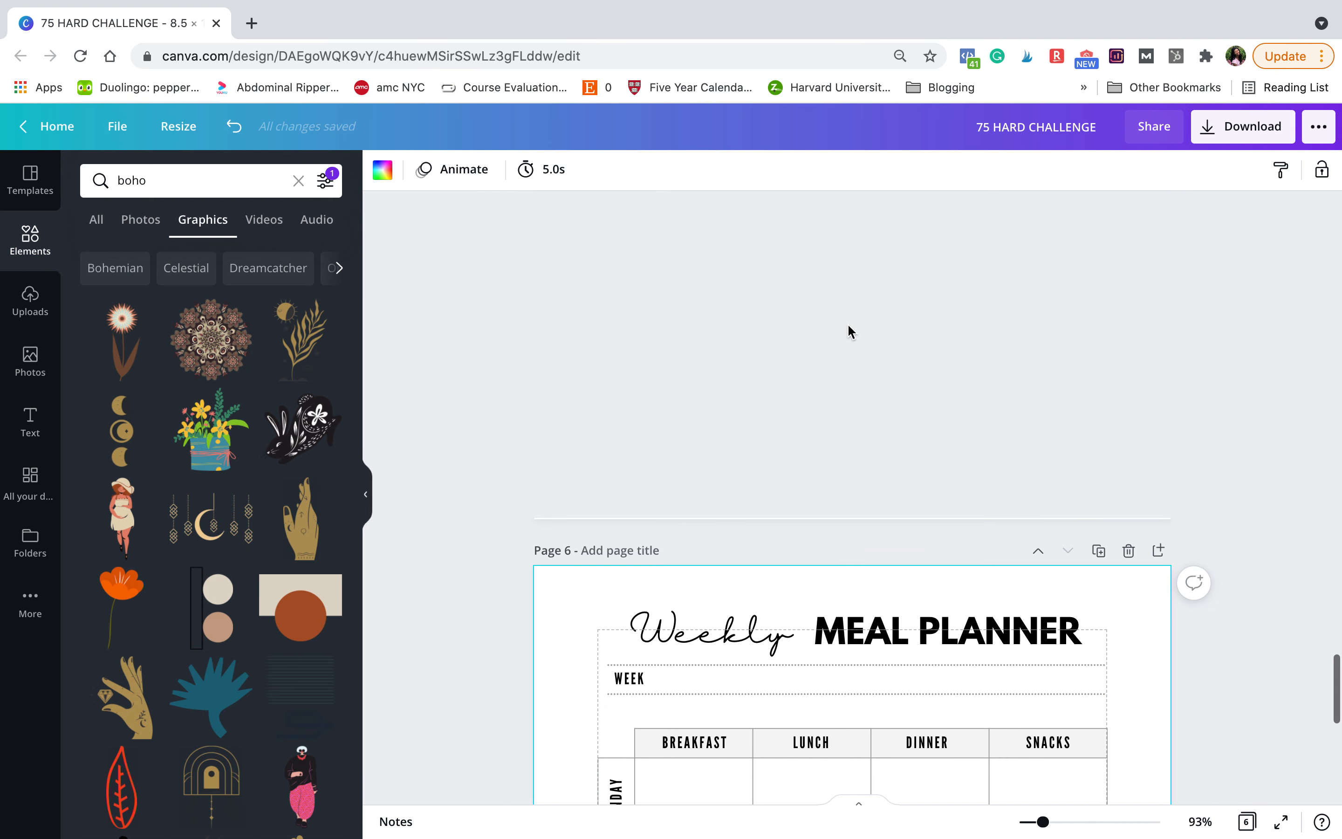
scroll(847, 323, "up", 1)
left_click(672, 305)
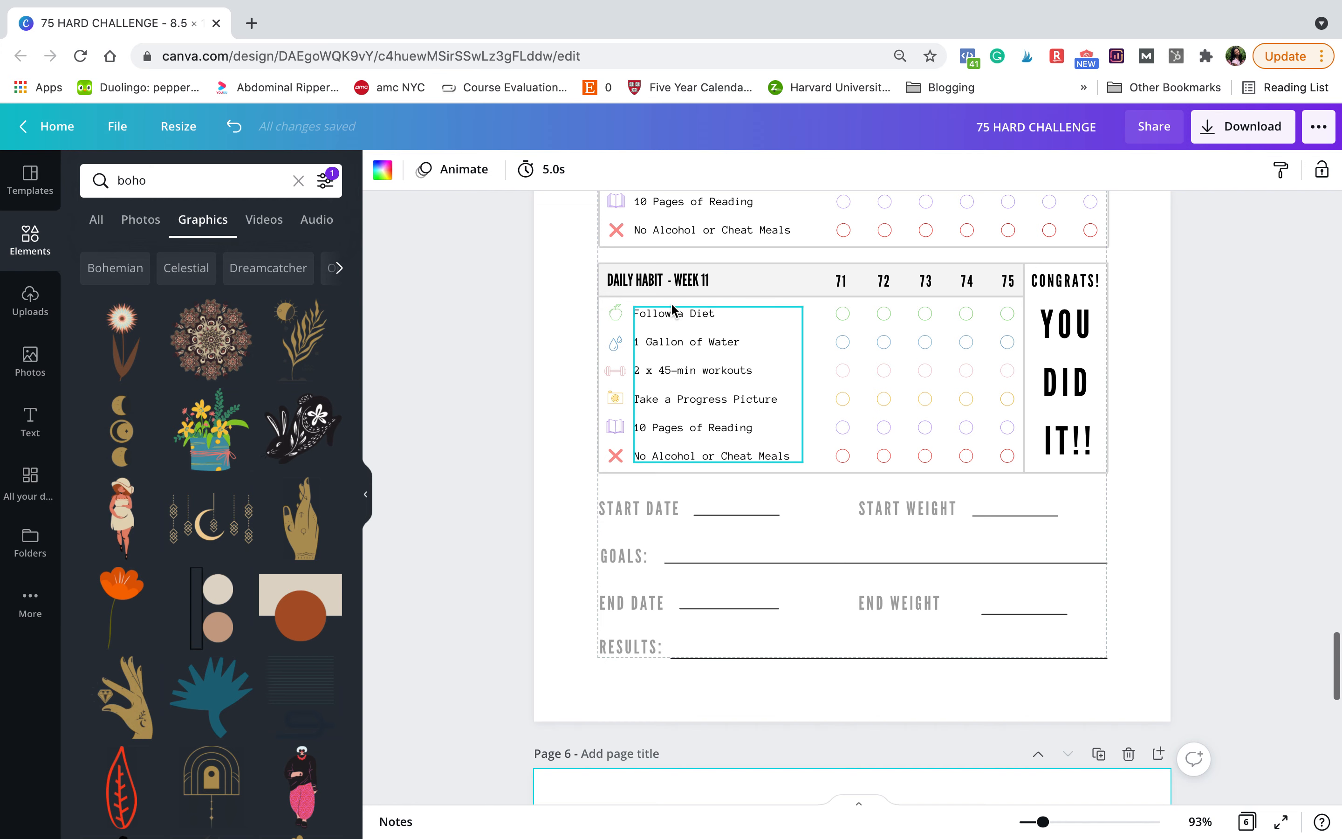
left_click(618, 308)
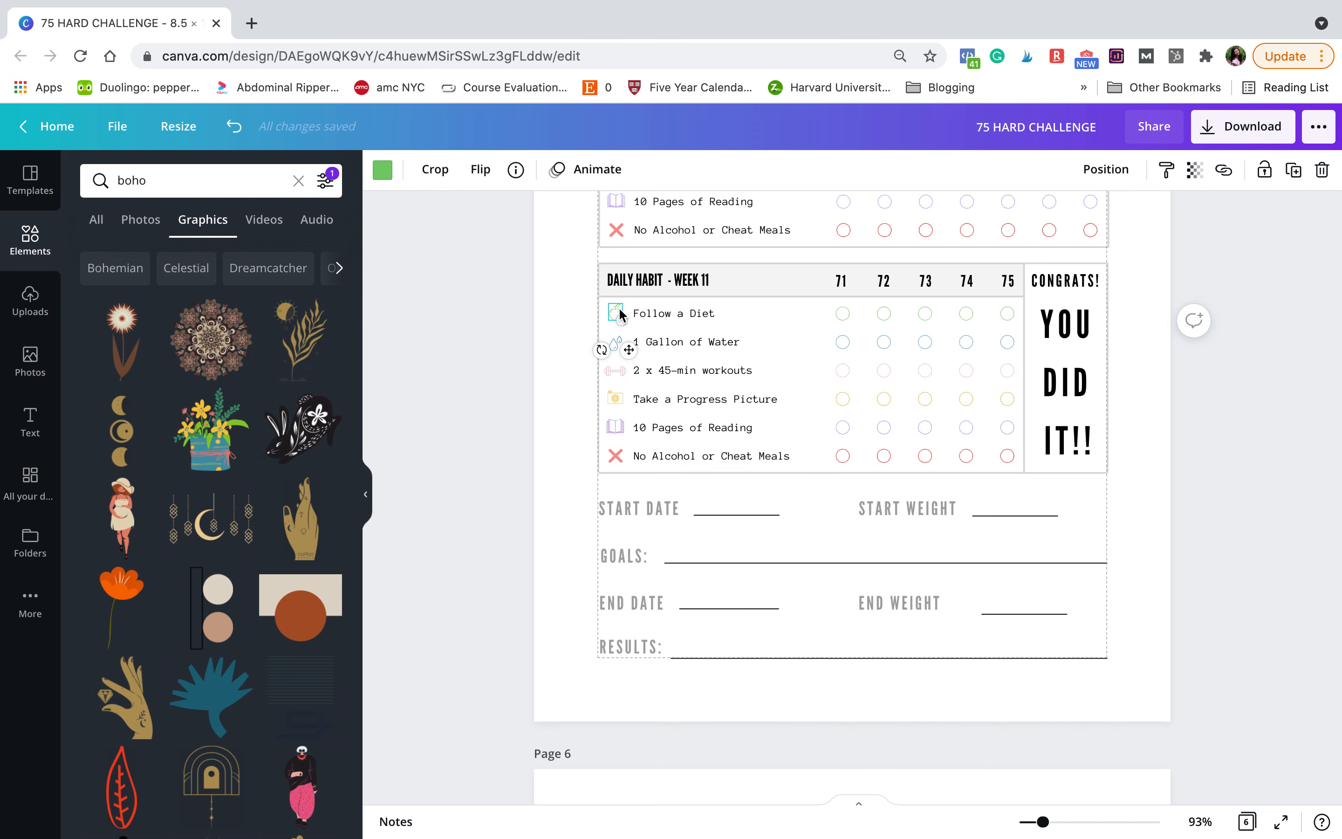
scroll(620, 314, "down", 6)
scroll(620, 315, "up", 3)
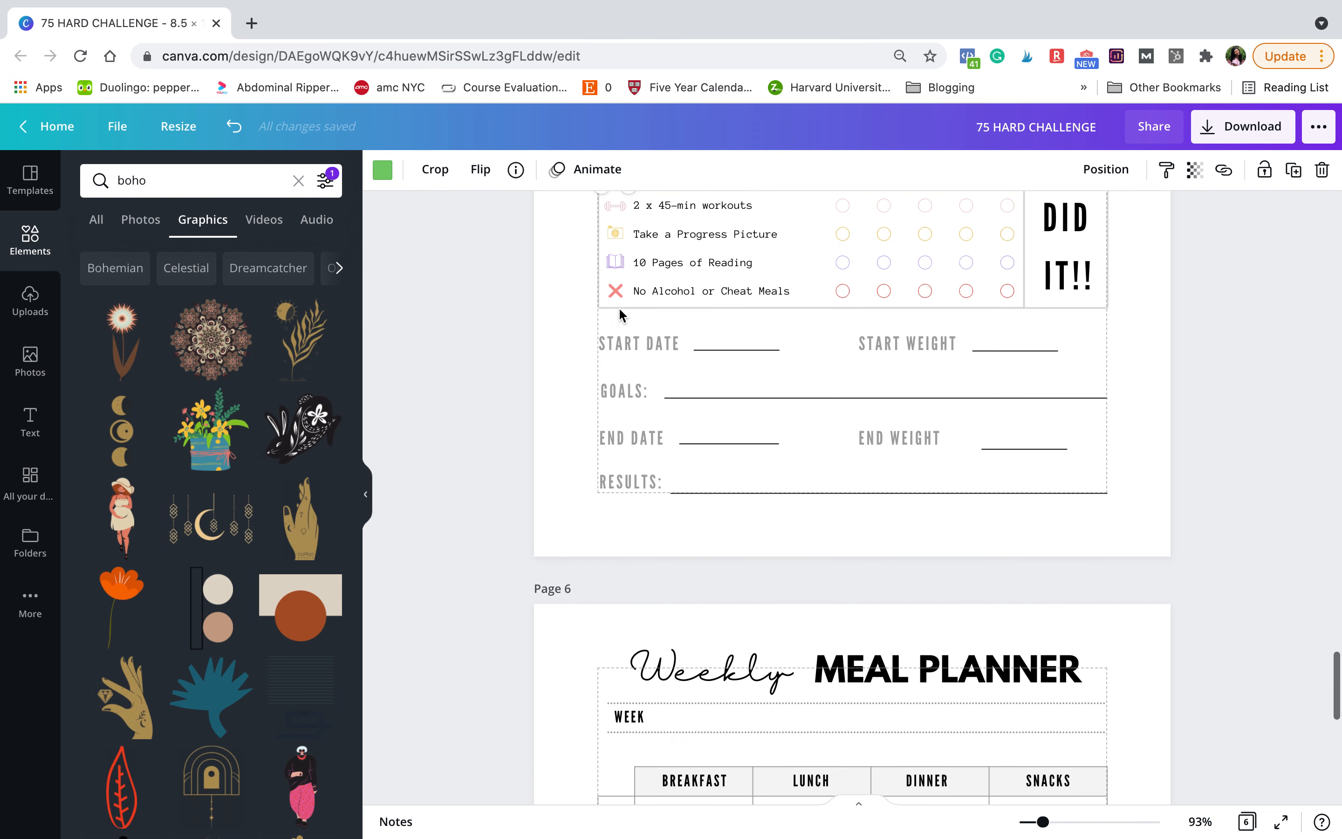
scroll(620, 300, "up", 2)
scroll(626, 373, "down", 5)
scroll(627, 375, "down", 5)
scroll(551, 483, "up", 1)
Paste a blue rectangle onto the meal planner page below the header row and fit it to the margins, 6.8 in wide.
left_click(554, 472)
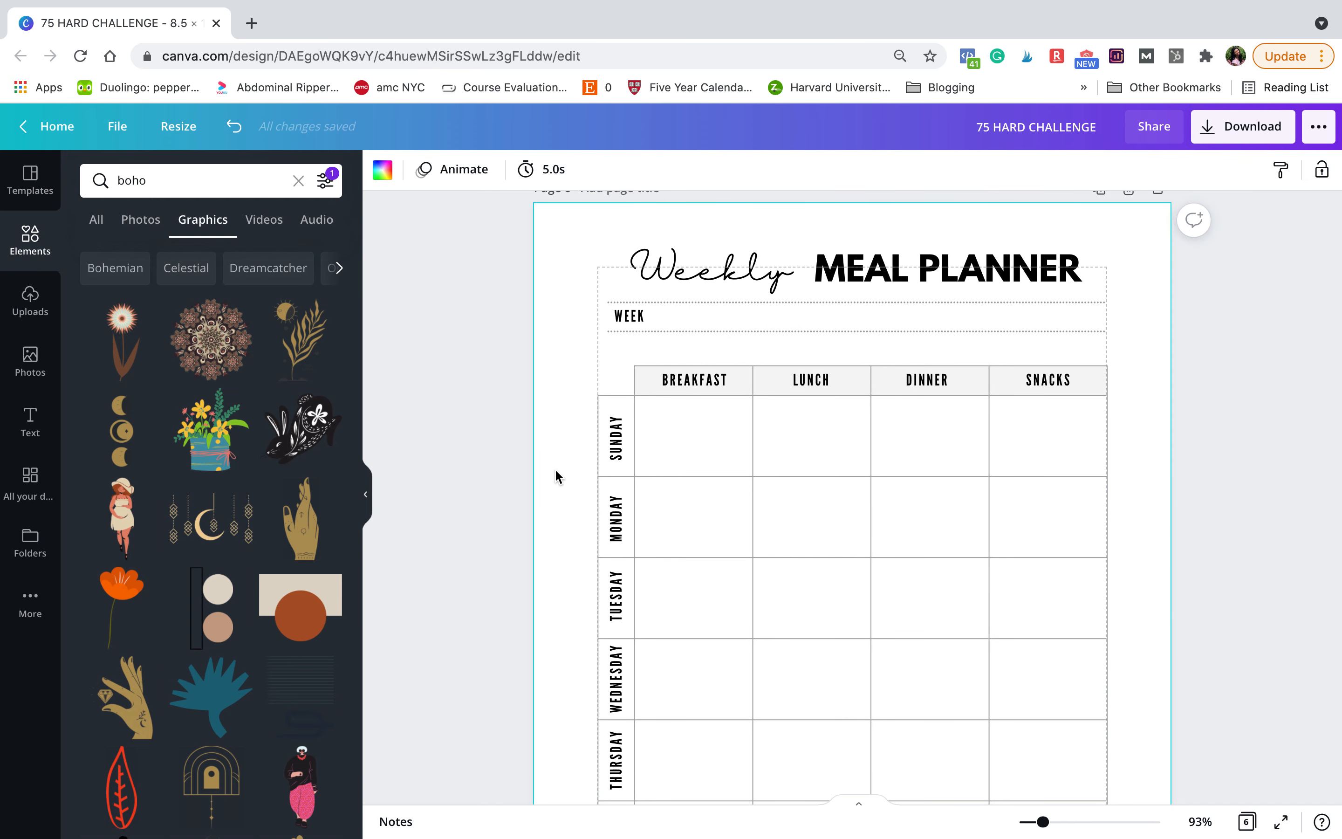
key("super+v")
left_click_drag(814, 572, 772, 591)
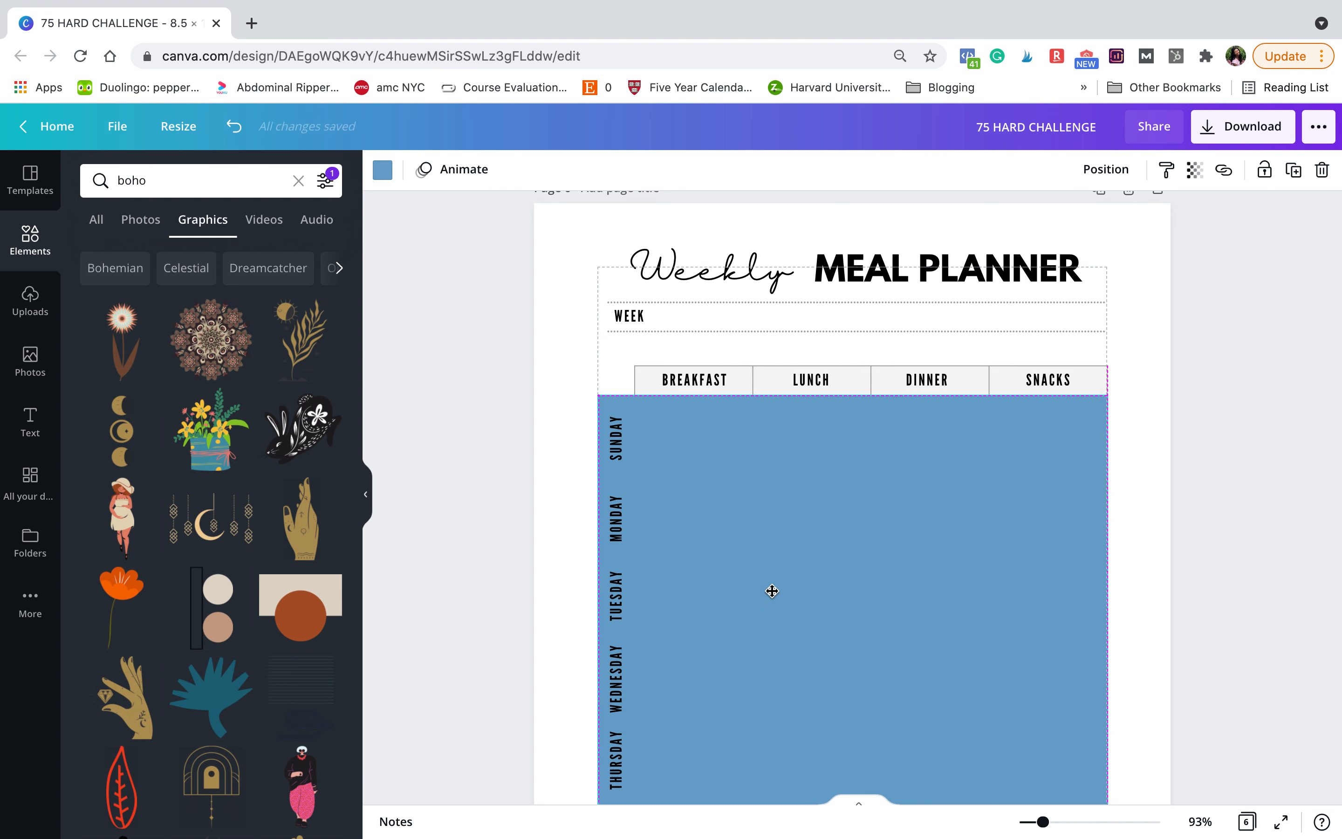
left_click(127, 130)
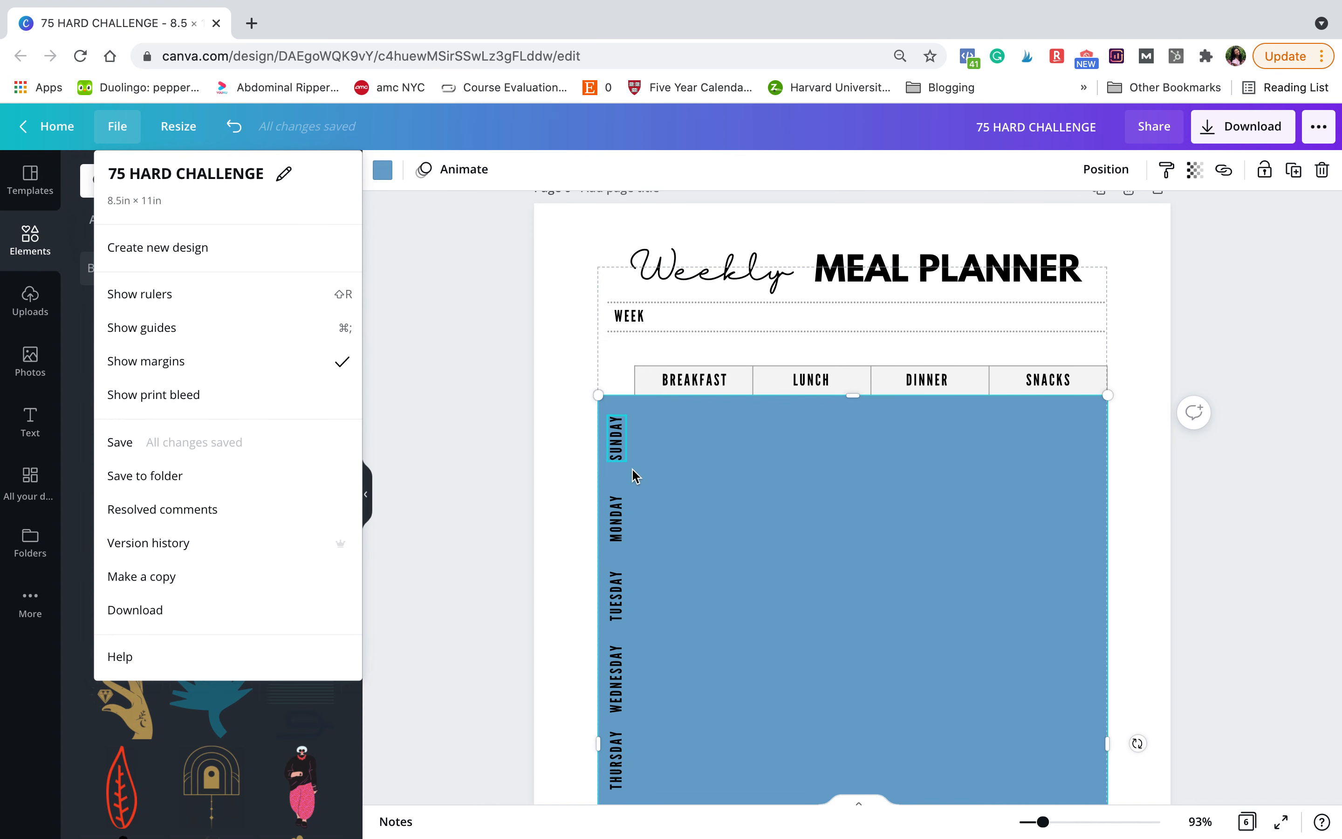
scroll(634, 476, "down", 2)
scroll(634, 475, "down", 1)
left_click(600, 629)
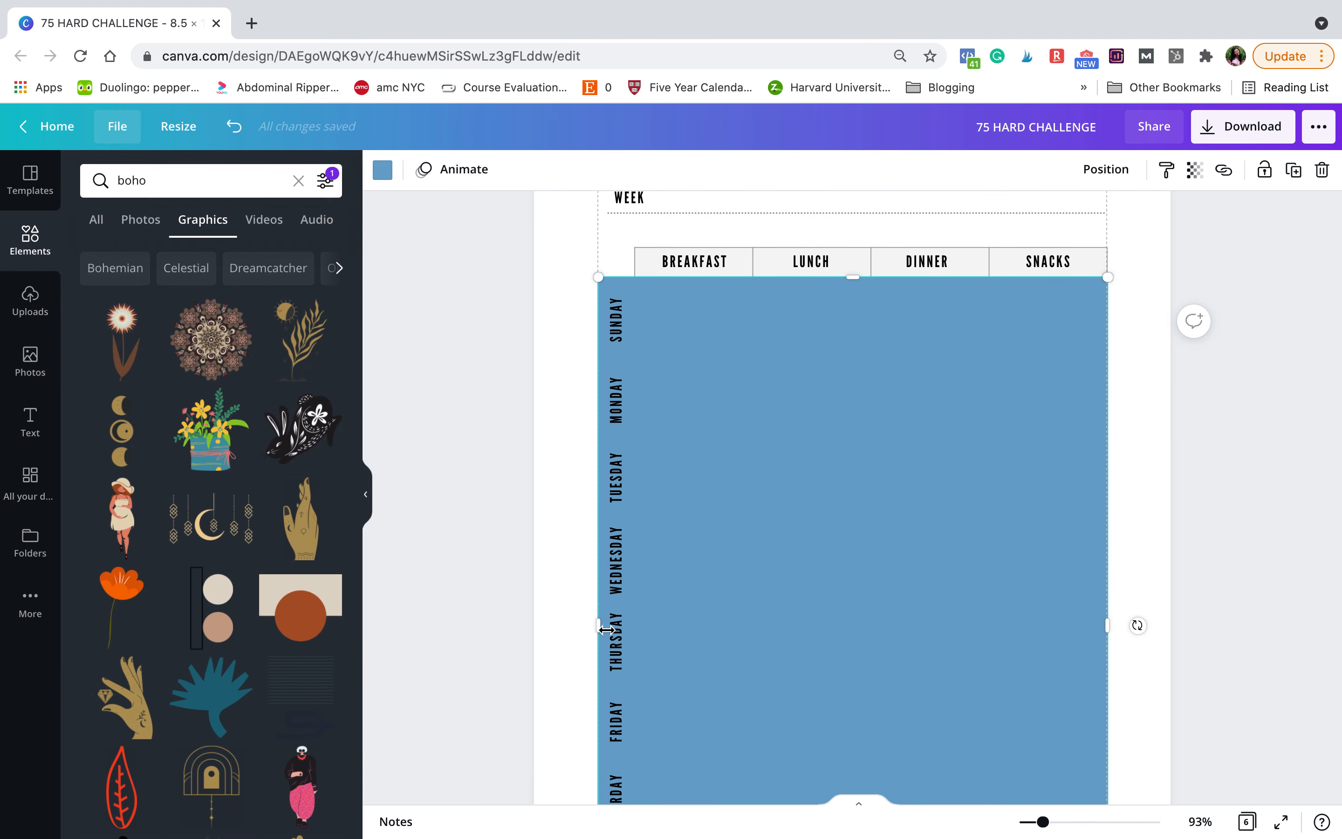
left_click_drag(601, 629, 597, 632)
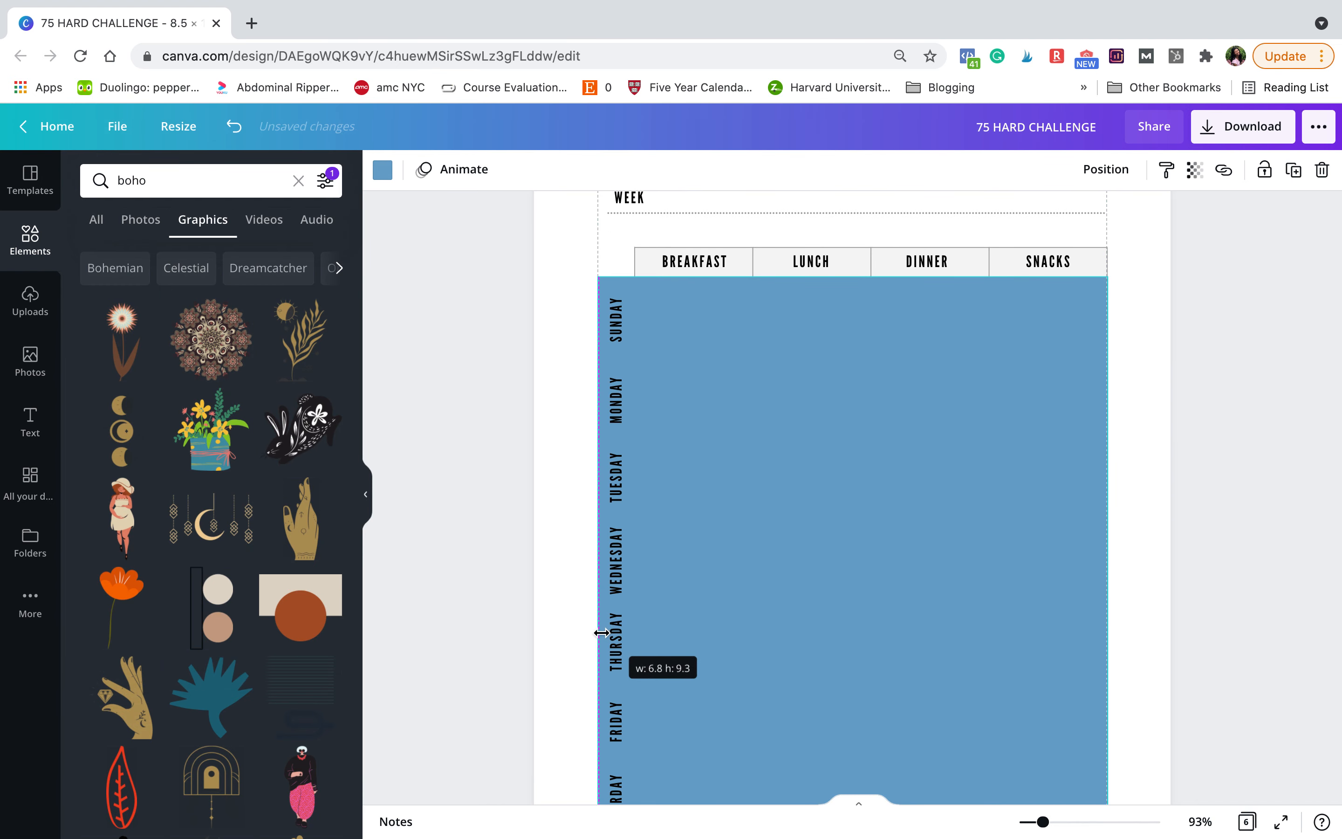
left_click(1138, 466)
Shorten the blue rectangle from its lower edge until it covers only the SUNDAY row.
scroll(1138, 466, "down", 5)
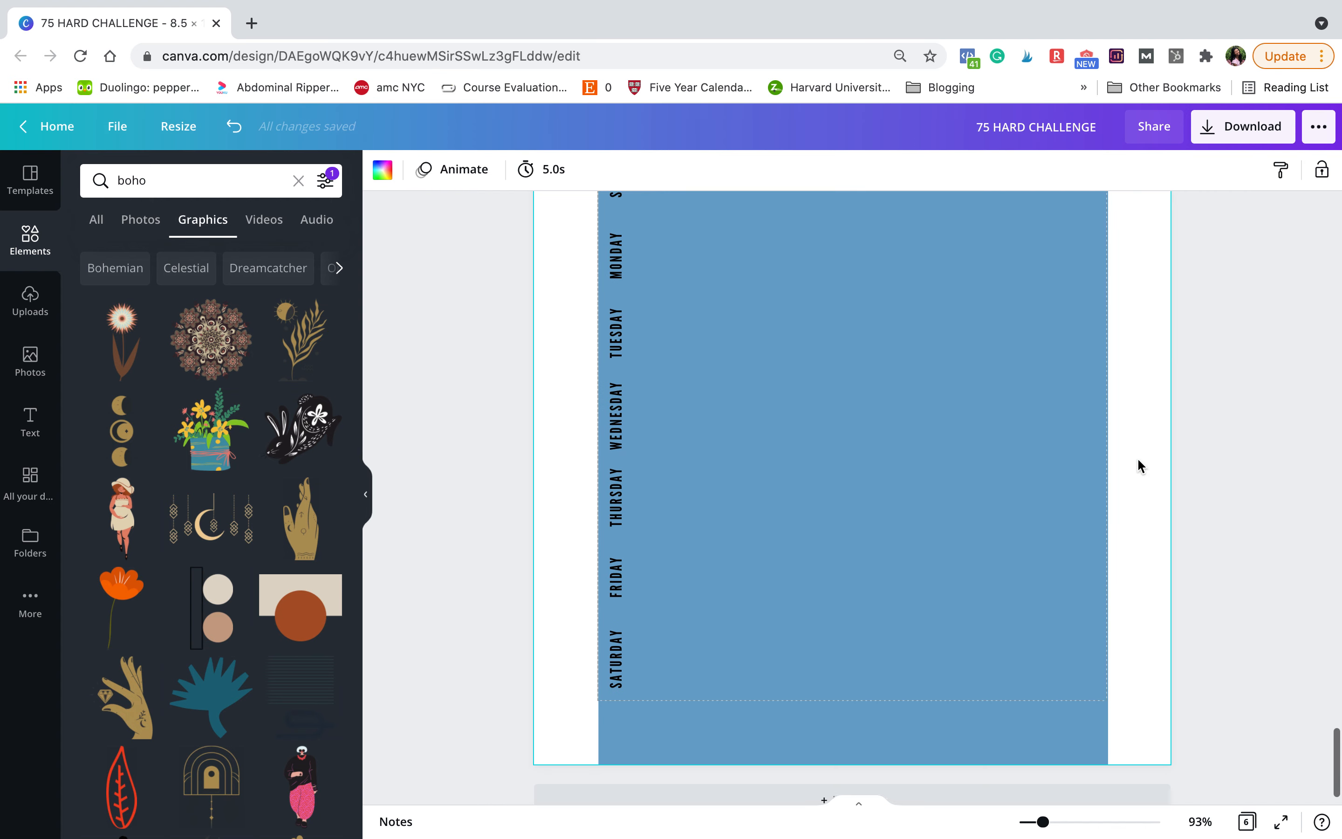
left_click(987, 550)
scroll(905, 770, "down", 1)
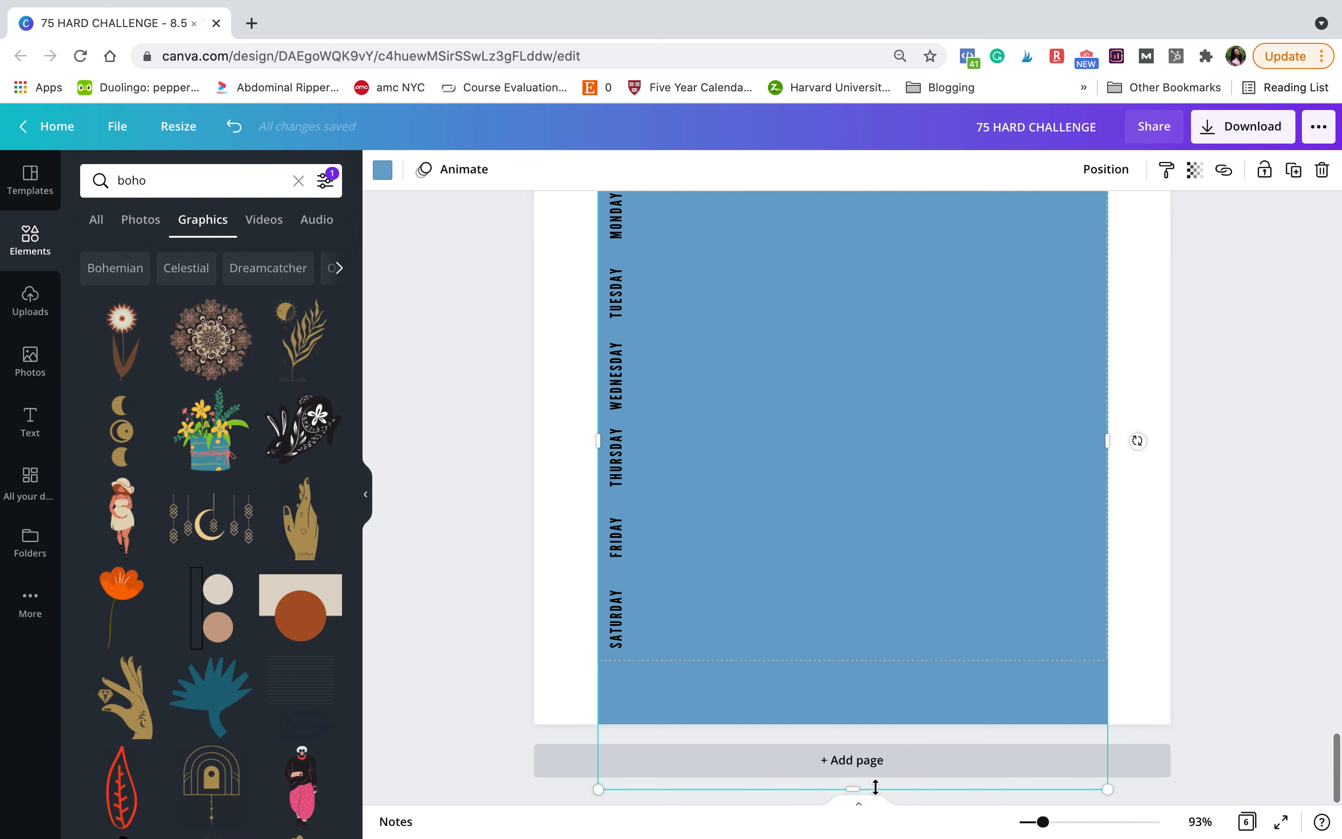
left_click_drag(867, 697, 863, 658)
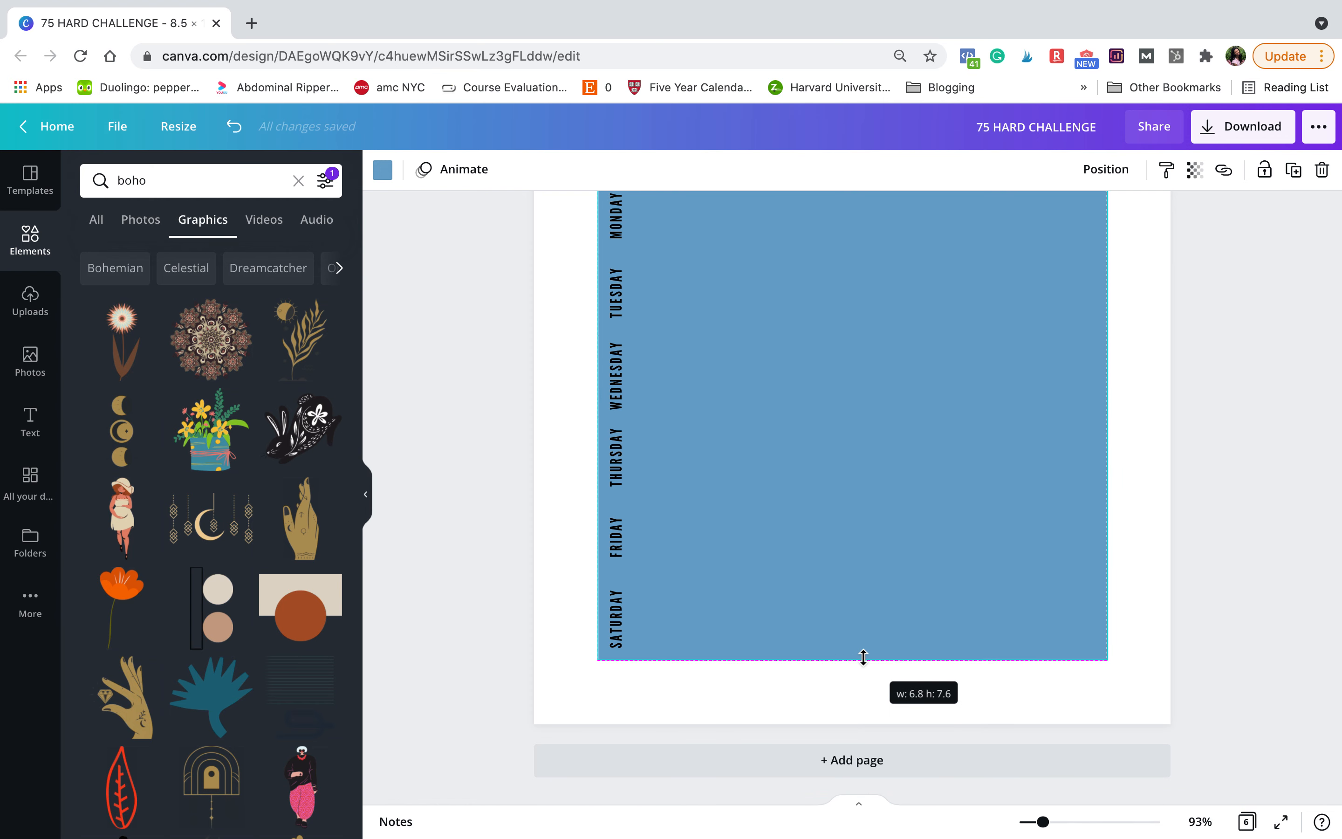
scroll(863, 658, "up", 1)
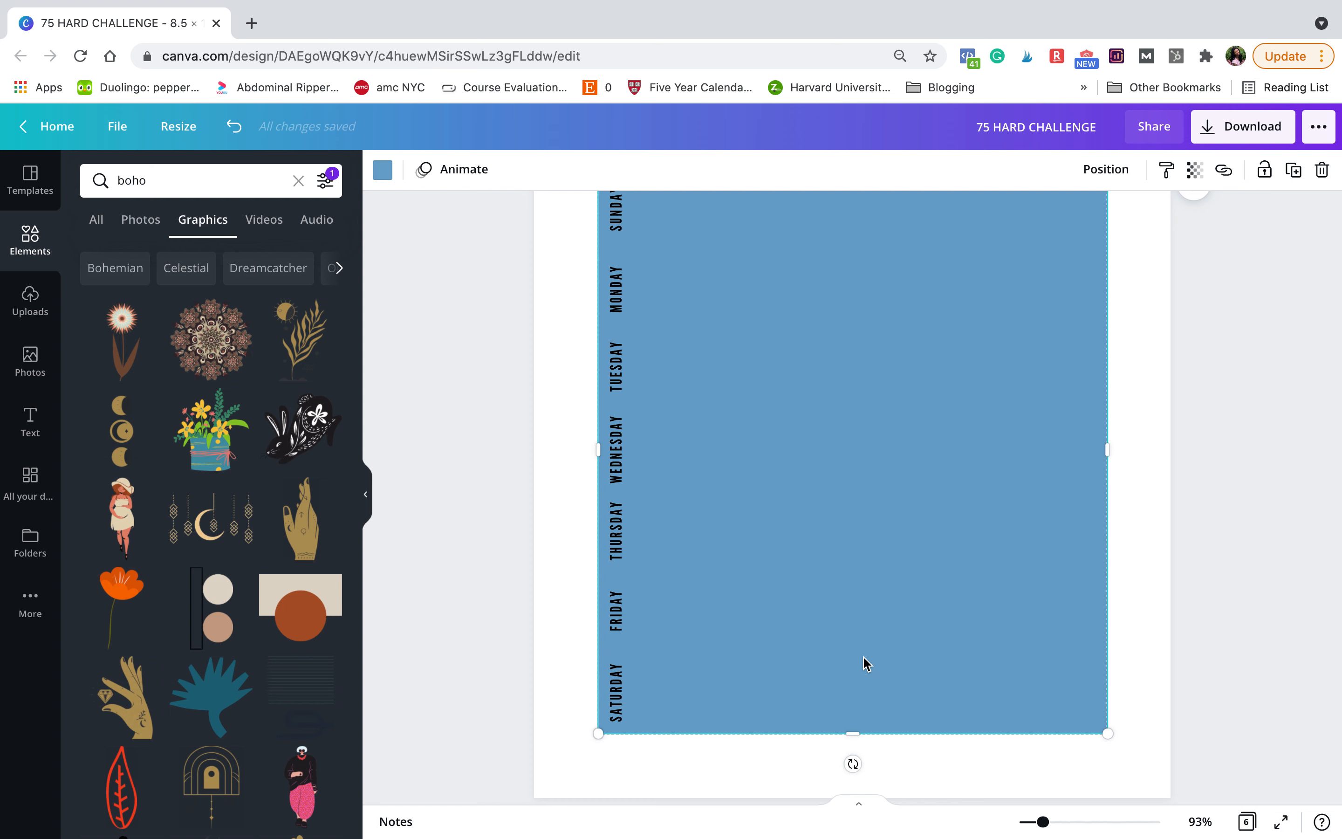
mouse_move(860, 721)
left_mouse_down()
mouse_move(852, 687)
mouse_move(856, 728)
left_mouse_up()
scroll(992, 569, "up", 3)
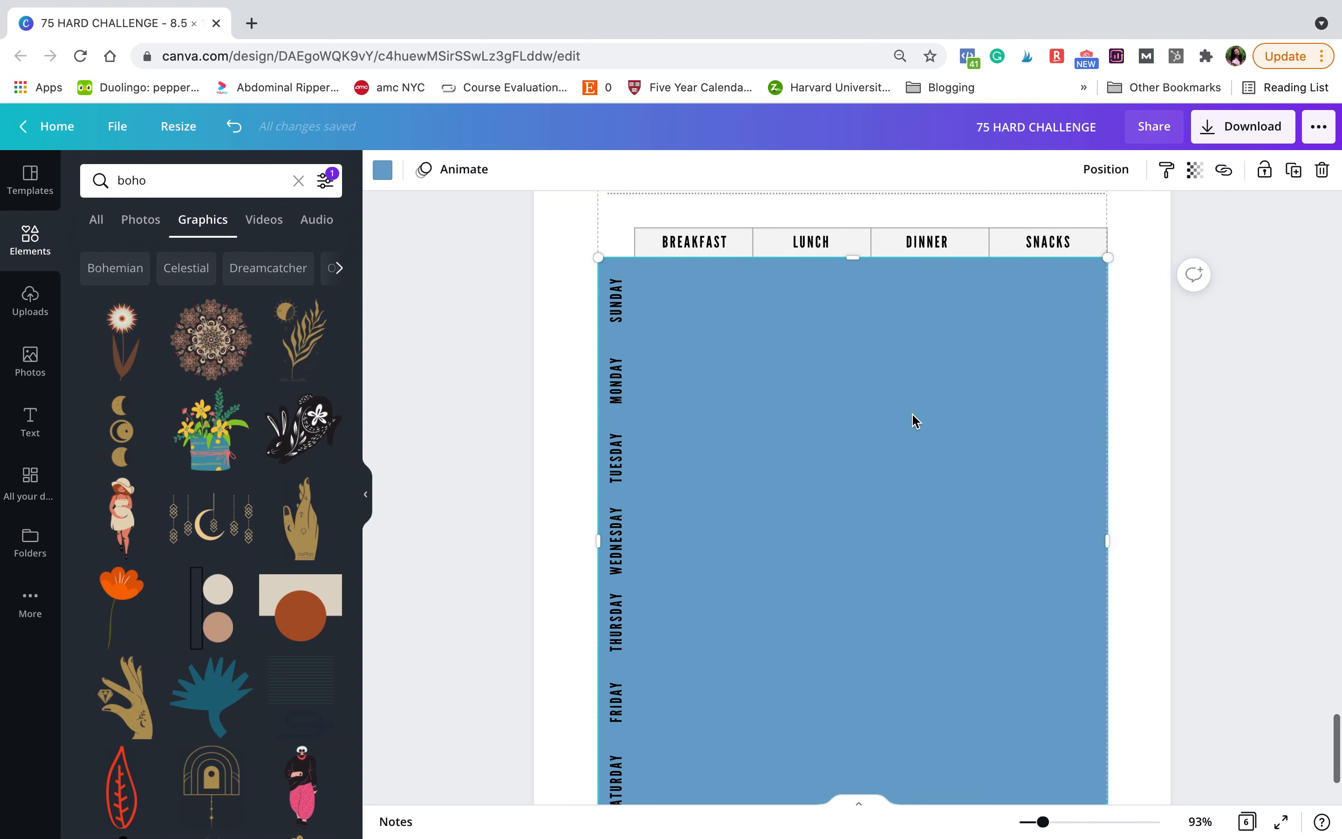
scroll(915, 421, "down", 1)
scroll(916, 420, "down", 2)
left_click_drag(852, 714, 841, 384)
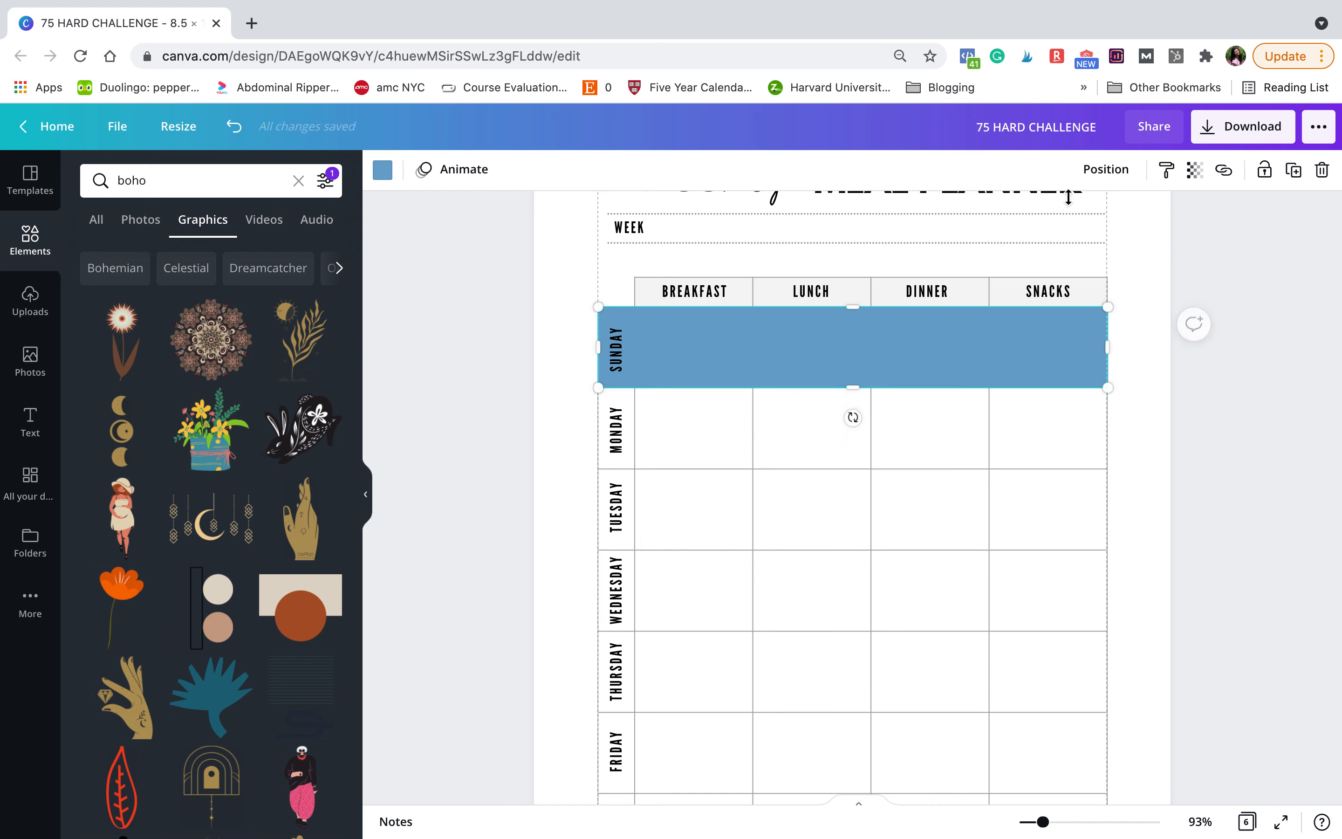
Send the blue rectangle to the back, behind the SUNDAY row's grid lines and label.
left_click(1114, 169)
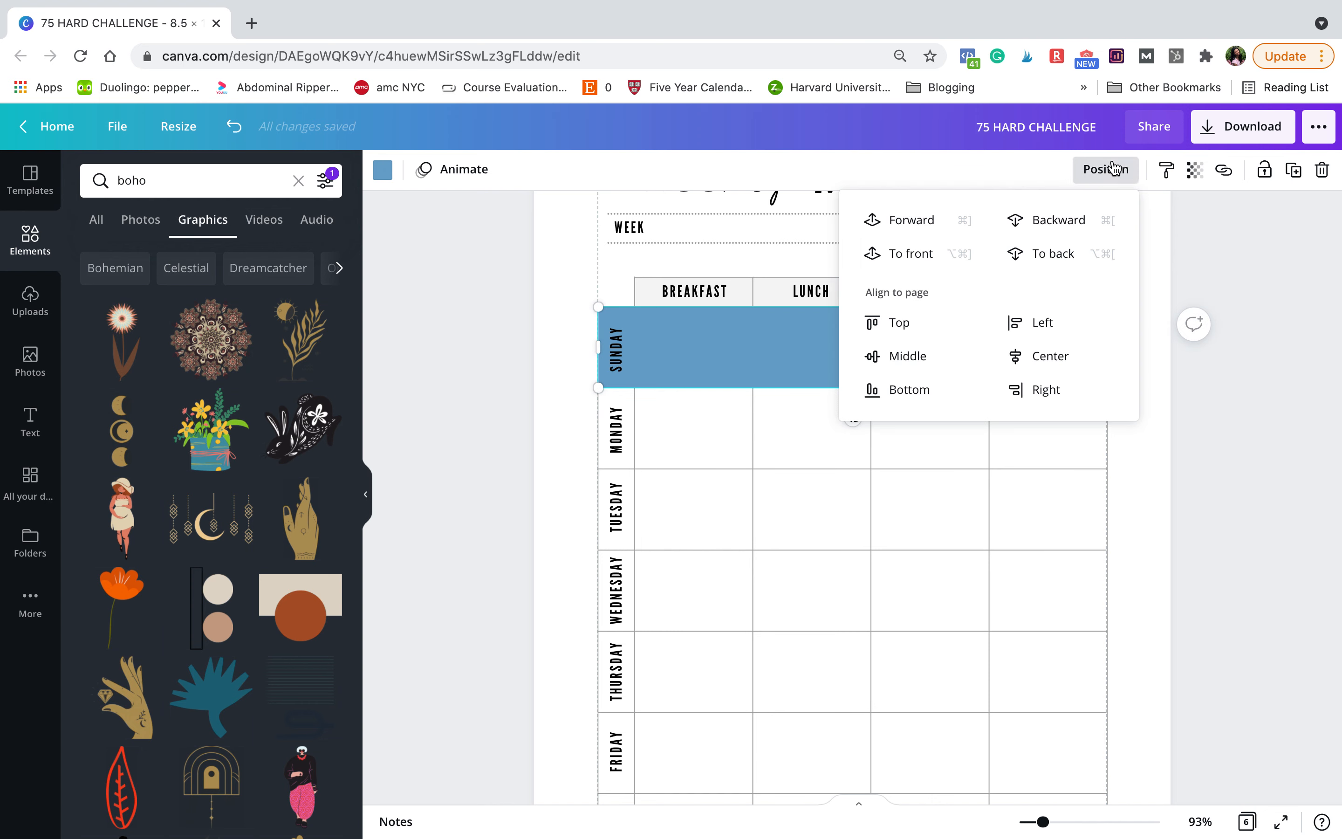
left_click(1052, 254)
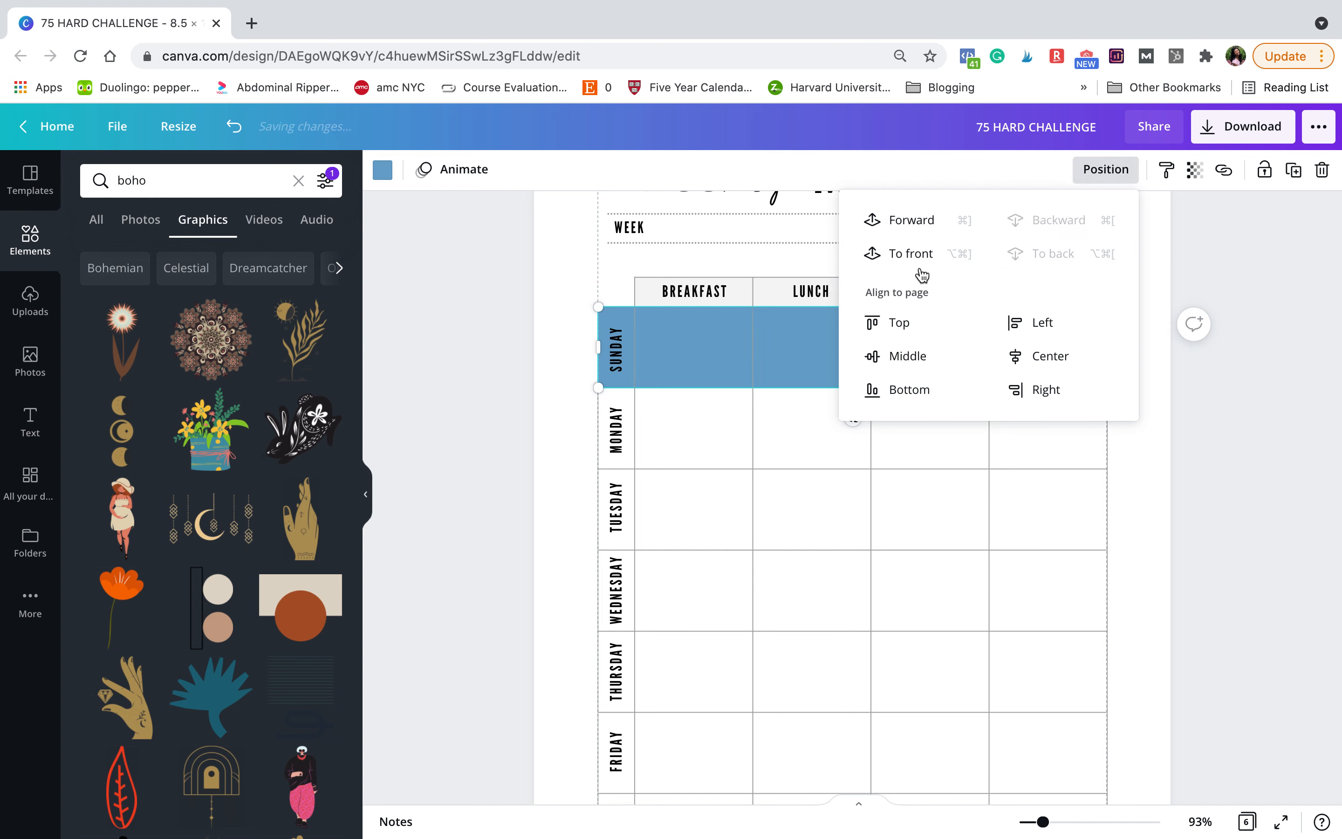
left_click(494, 287)
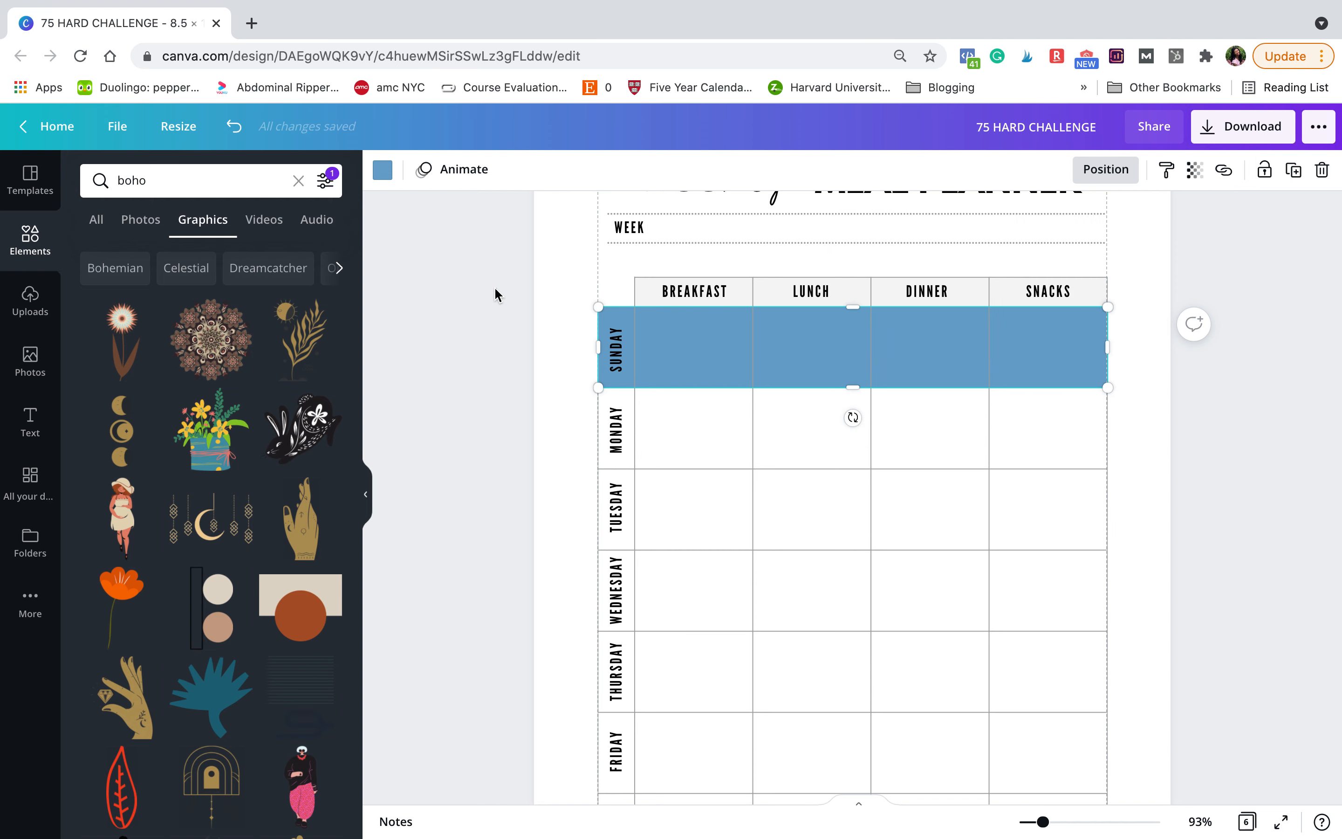
Recolour the SUNDAY row's rectangle to a very pale tint of its blue.
left_click(385, 173)
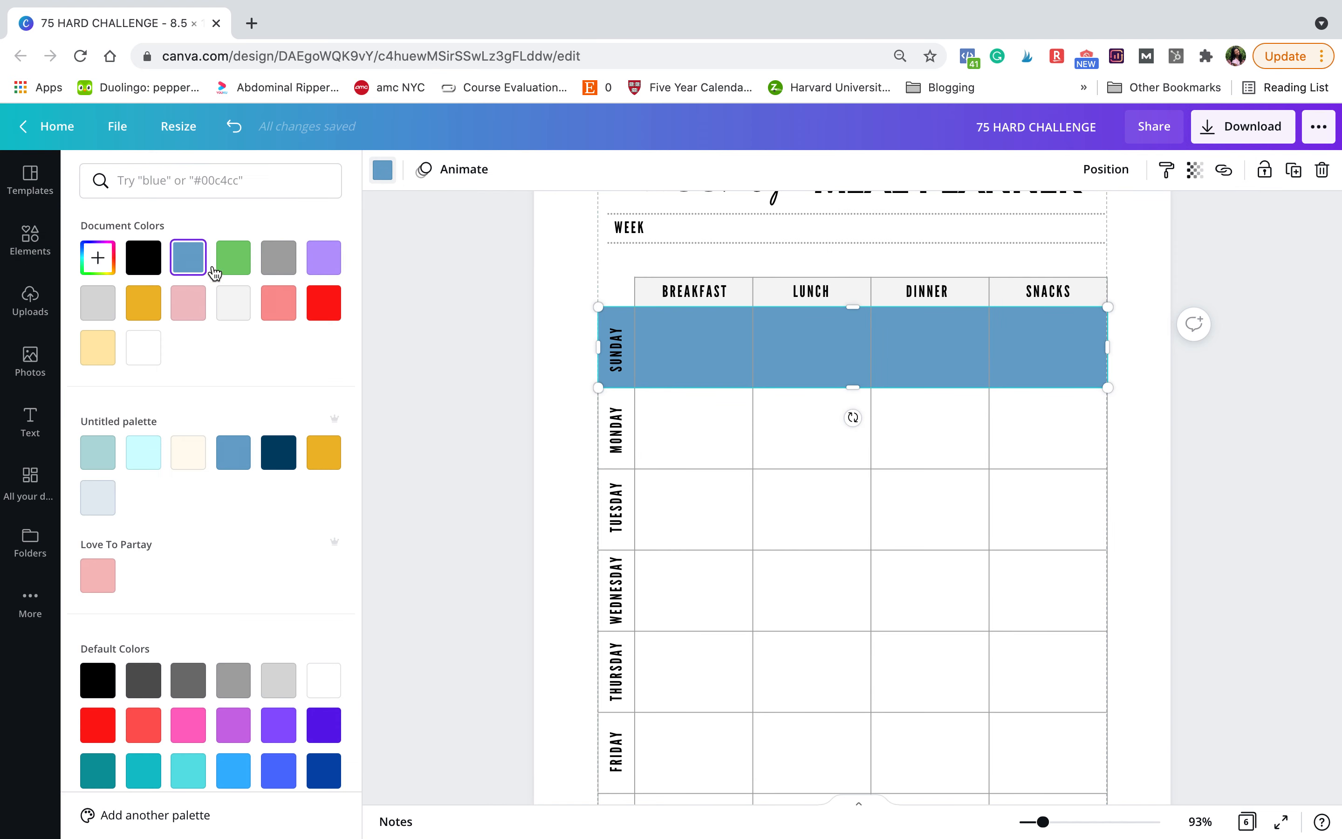
left_click(97, 257)
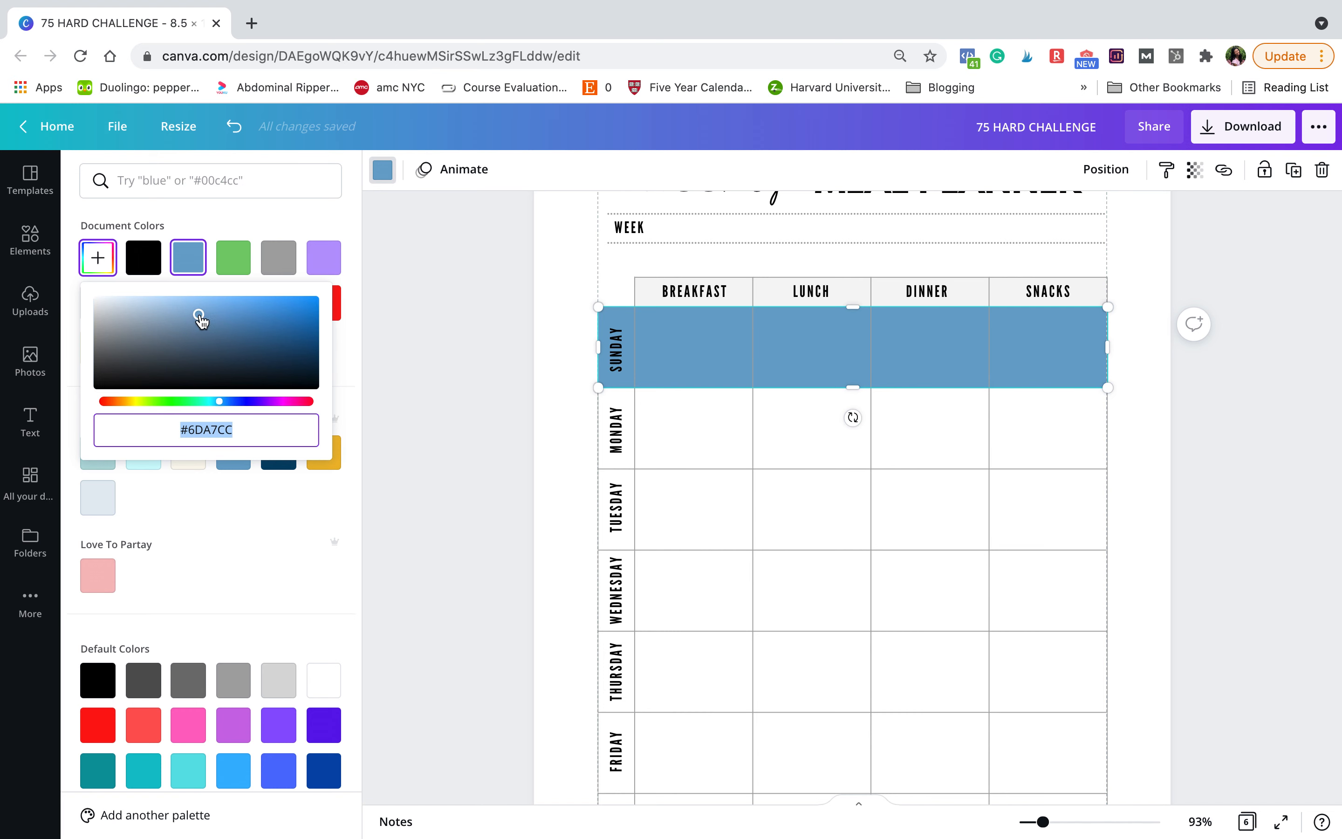
left_click_drag(201, 321, 117, 276)
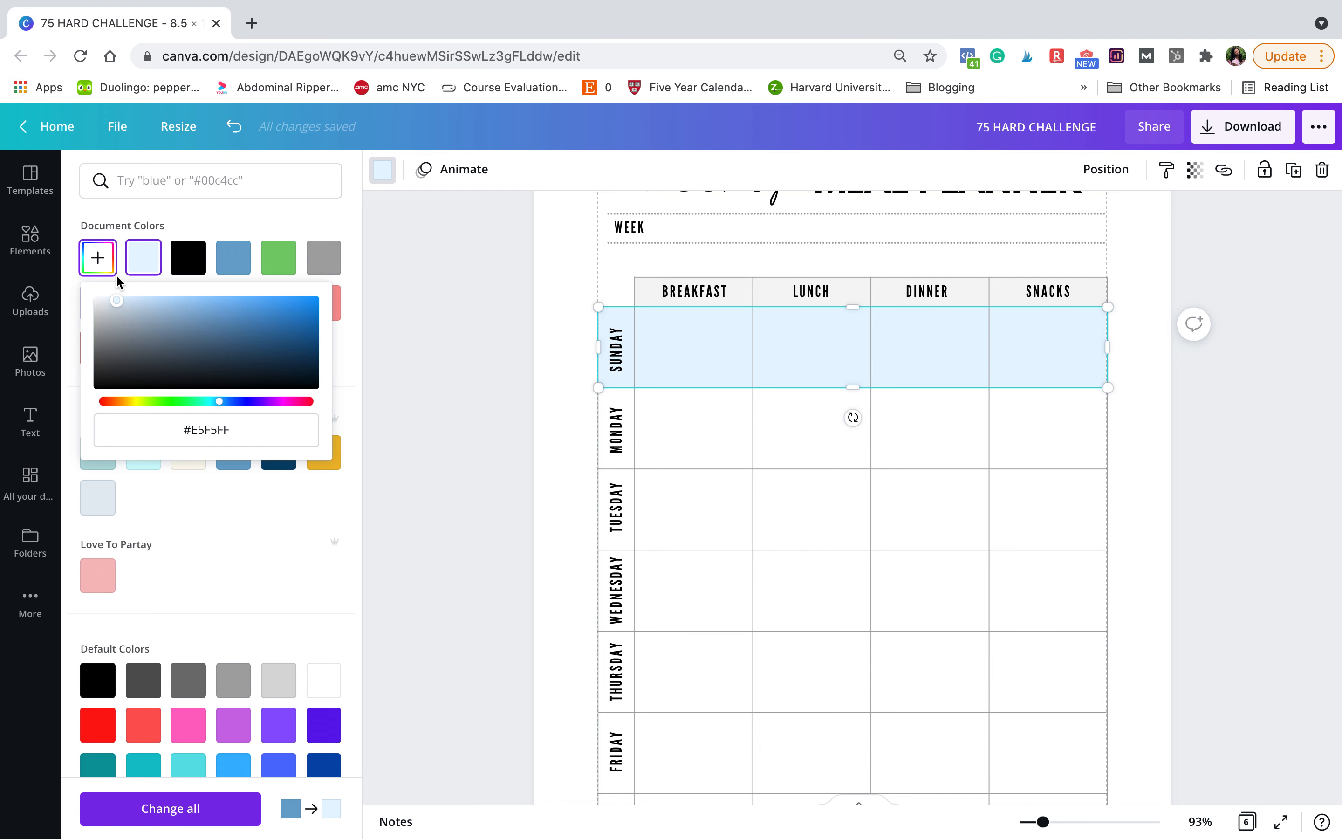
left_click_drag(117, 276, 110, 274)
left_click(1149, 268)
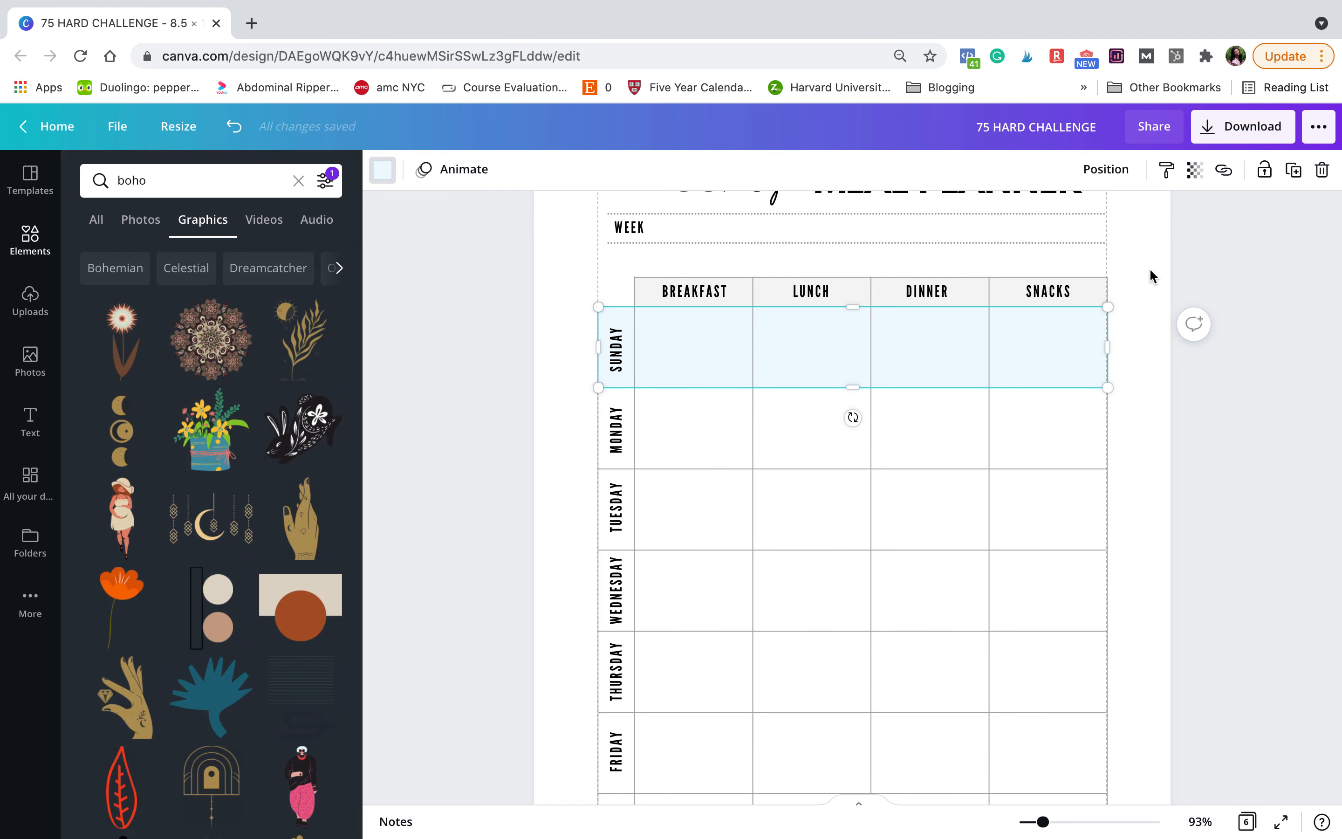
Duplicate the pale blue SUNDAY rectangle and place the copy exactly over the MONDAY row.
left_click(1037, 337)
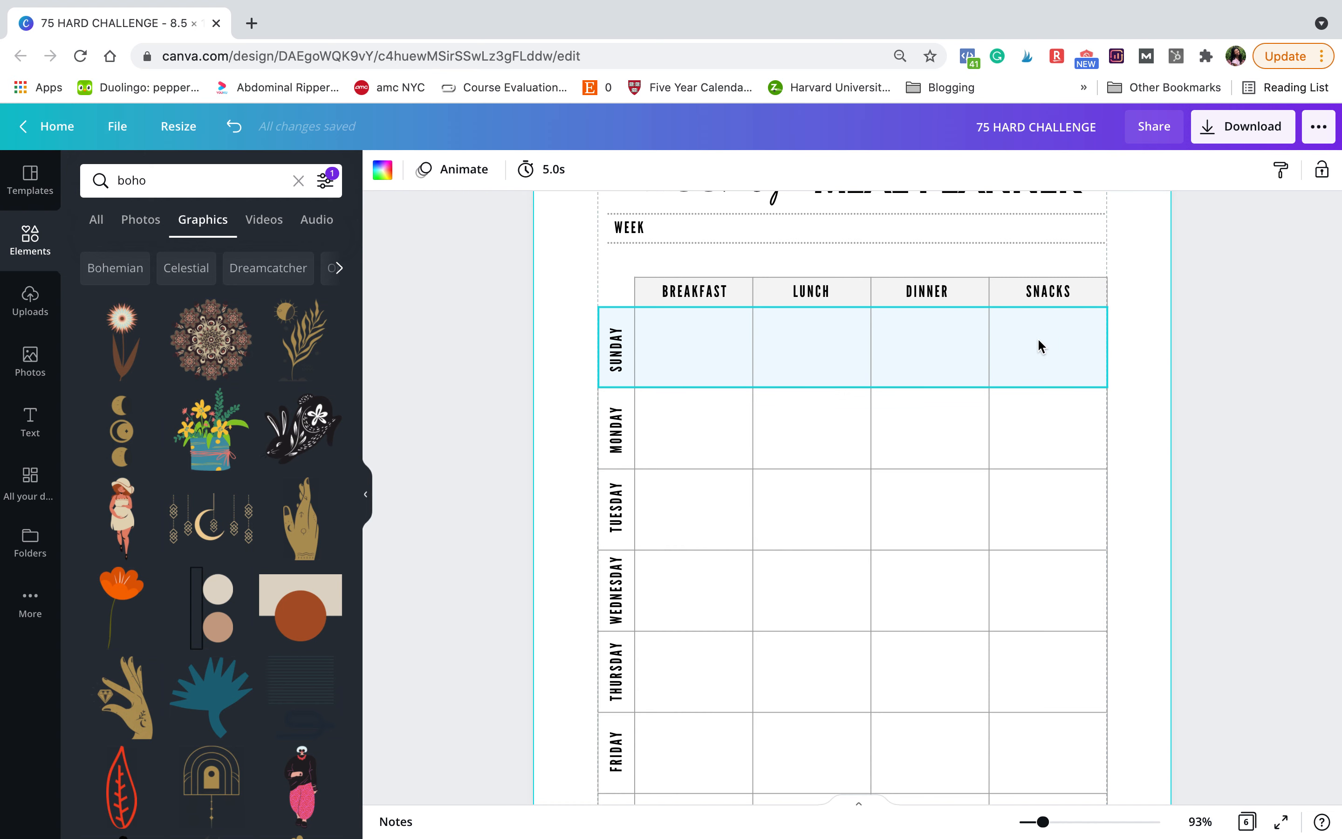
left_click(1293, 169)
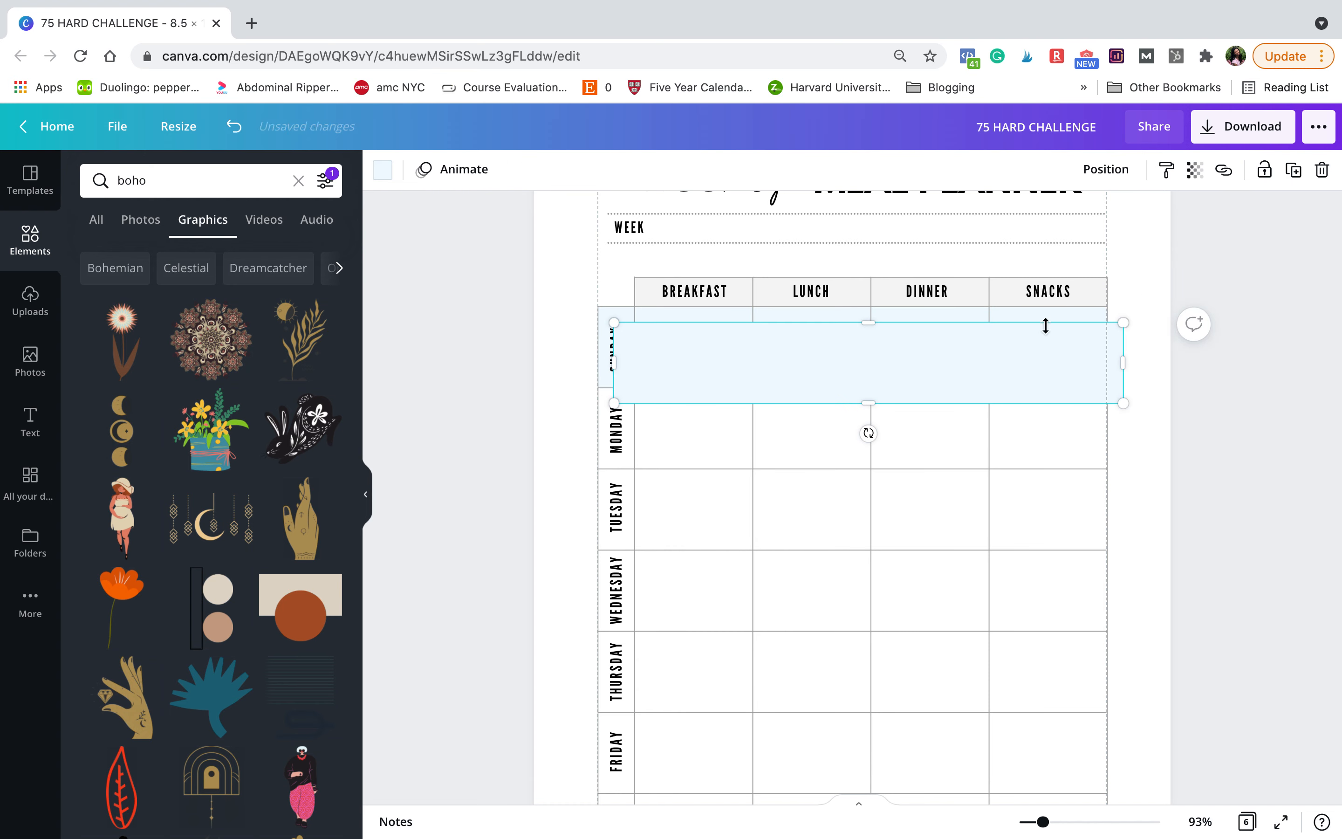
left_click_drag(1007, 387, 994, 433)
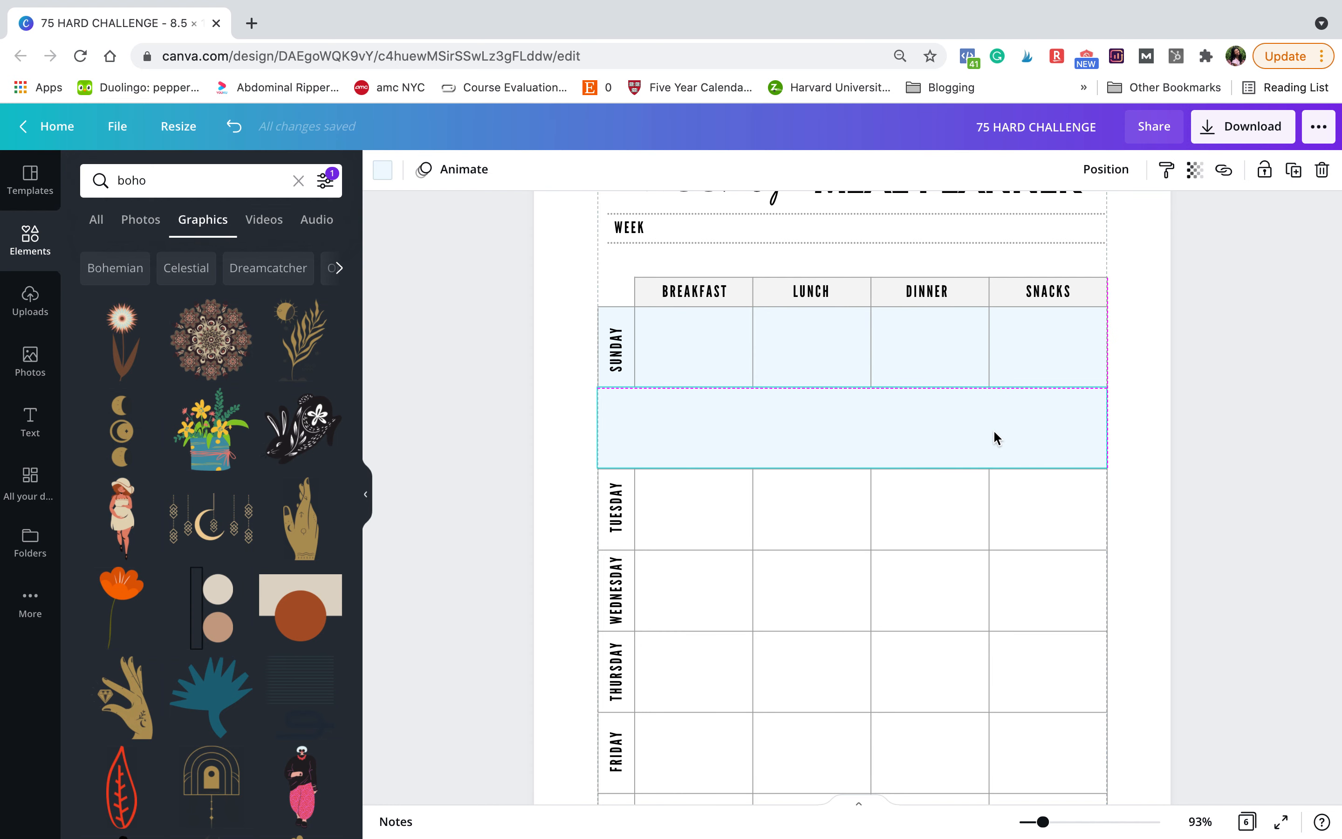
Recolour the MONDAY row's rectangle with the document's green, lightened to the pale tint #F3FDF1.
scroll(993, 428, "up", 2)
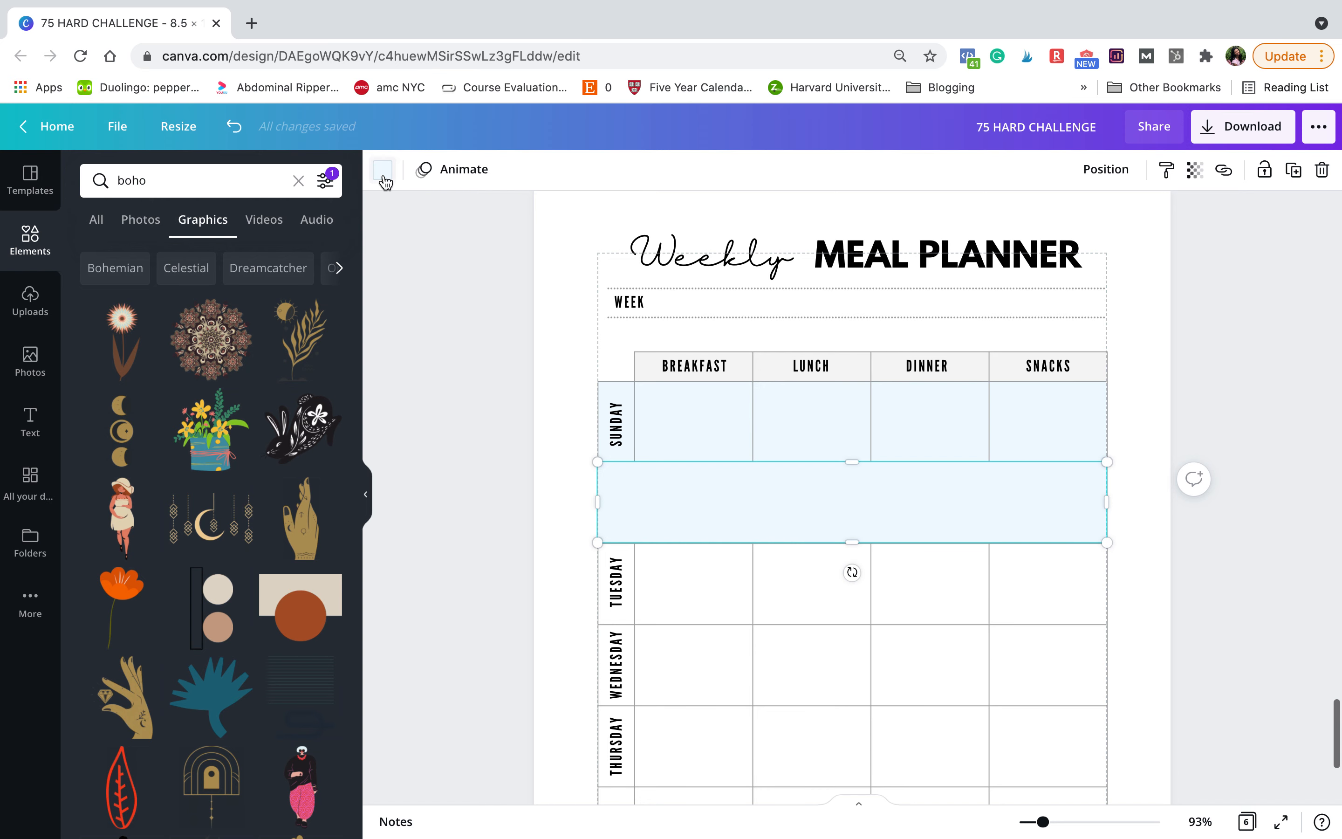
left_click(382, 173)
left_click(233, 257)
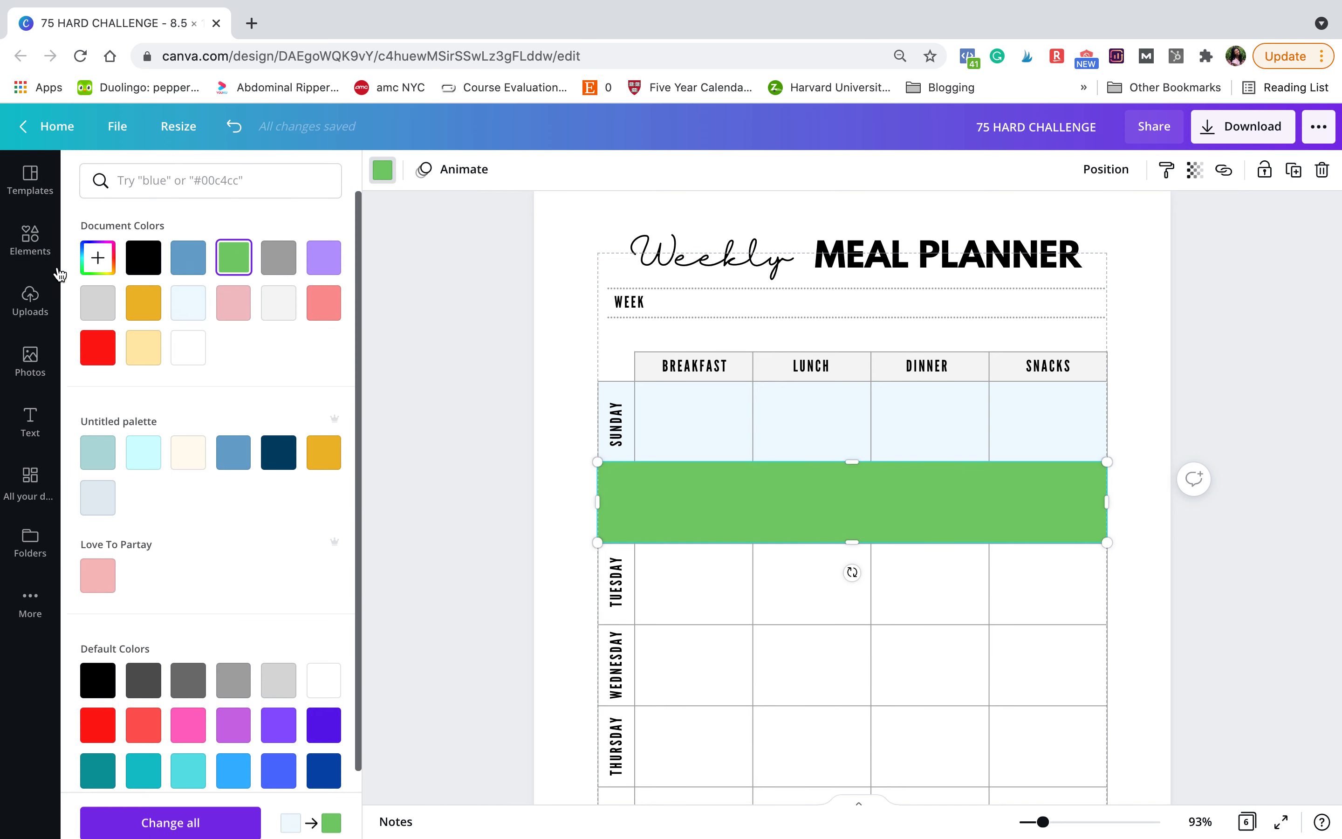
left_click(95, 265)
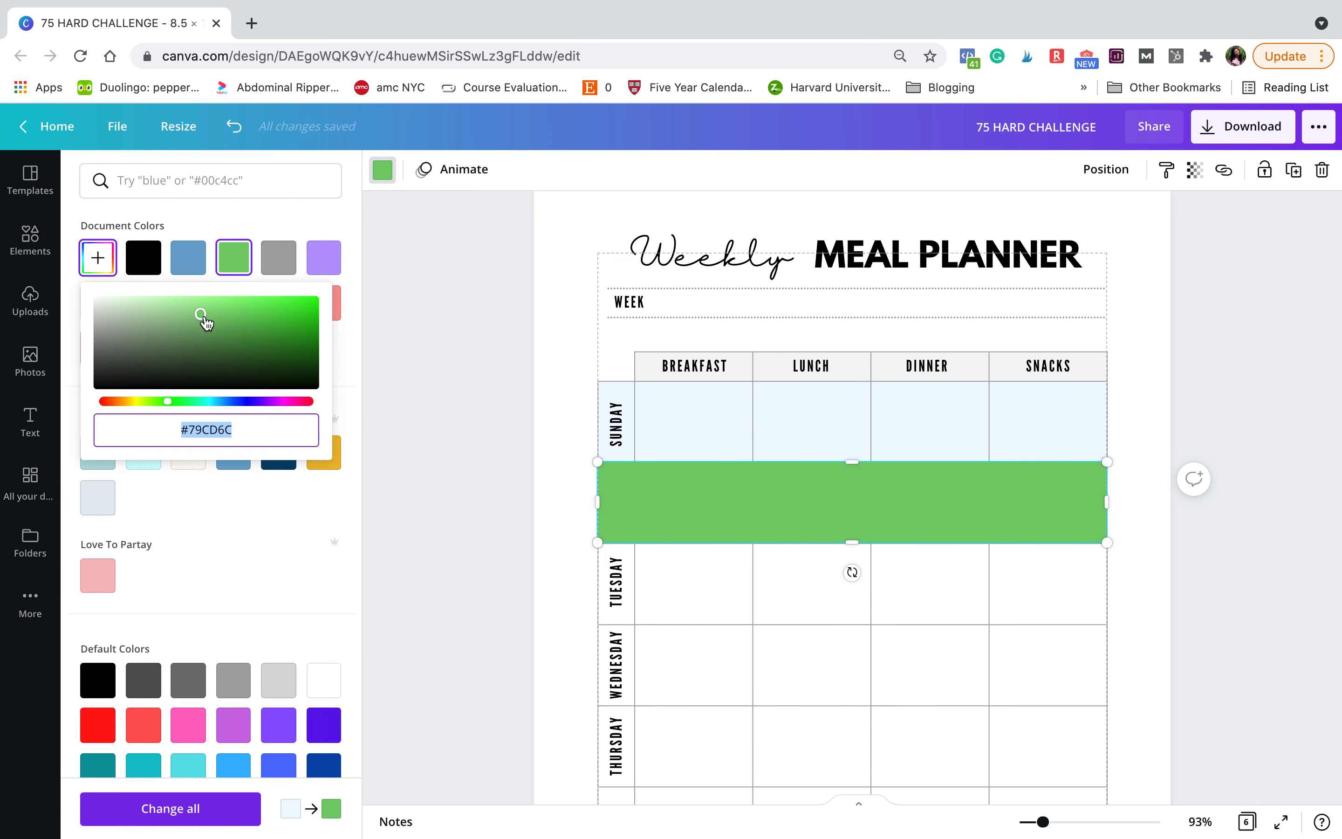
left_click_drag(201, 314, 105, 300)
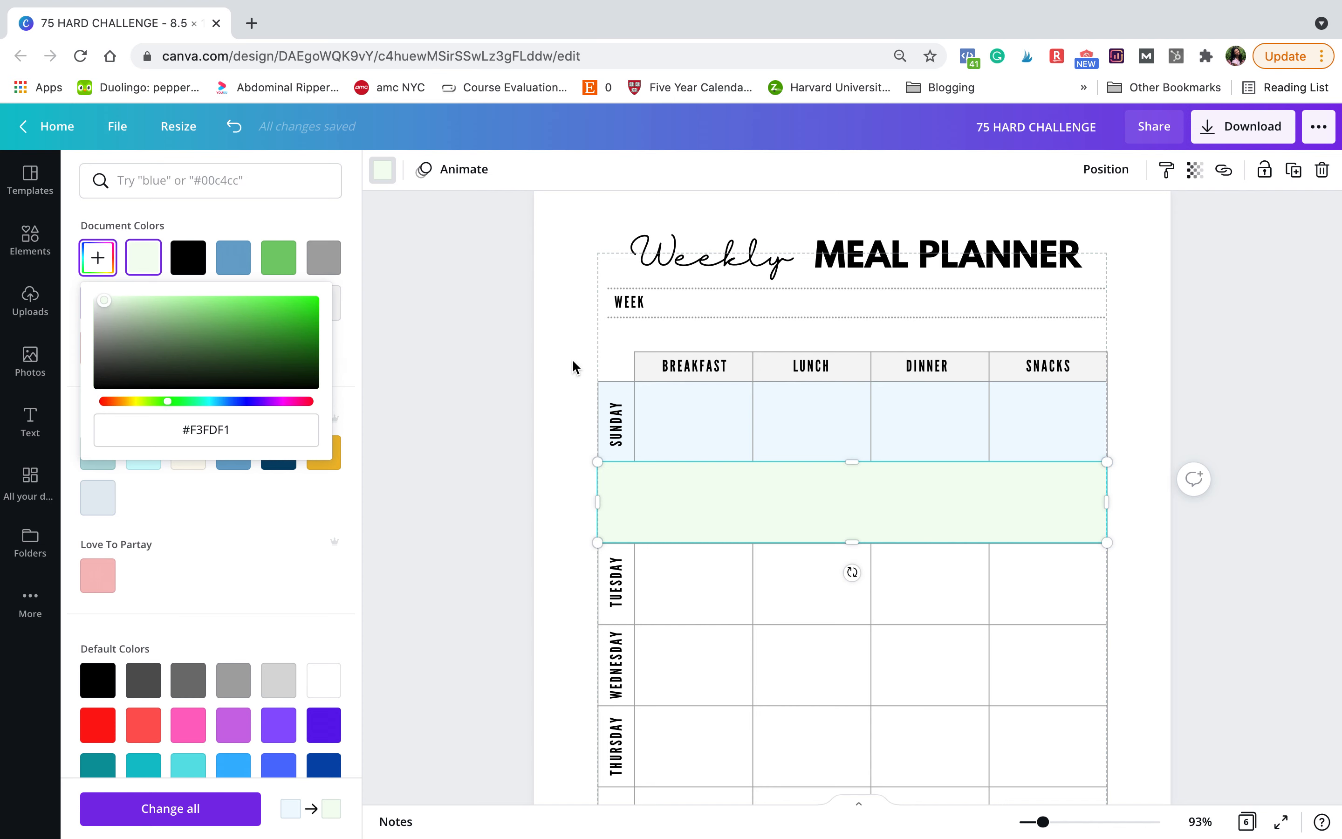
left_click(551, 381)
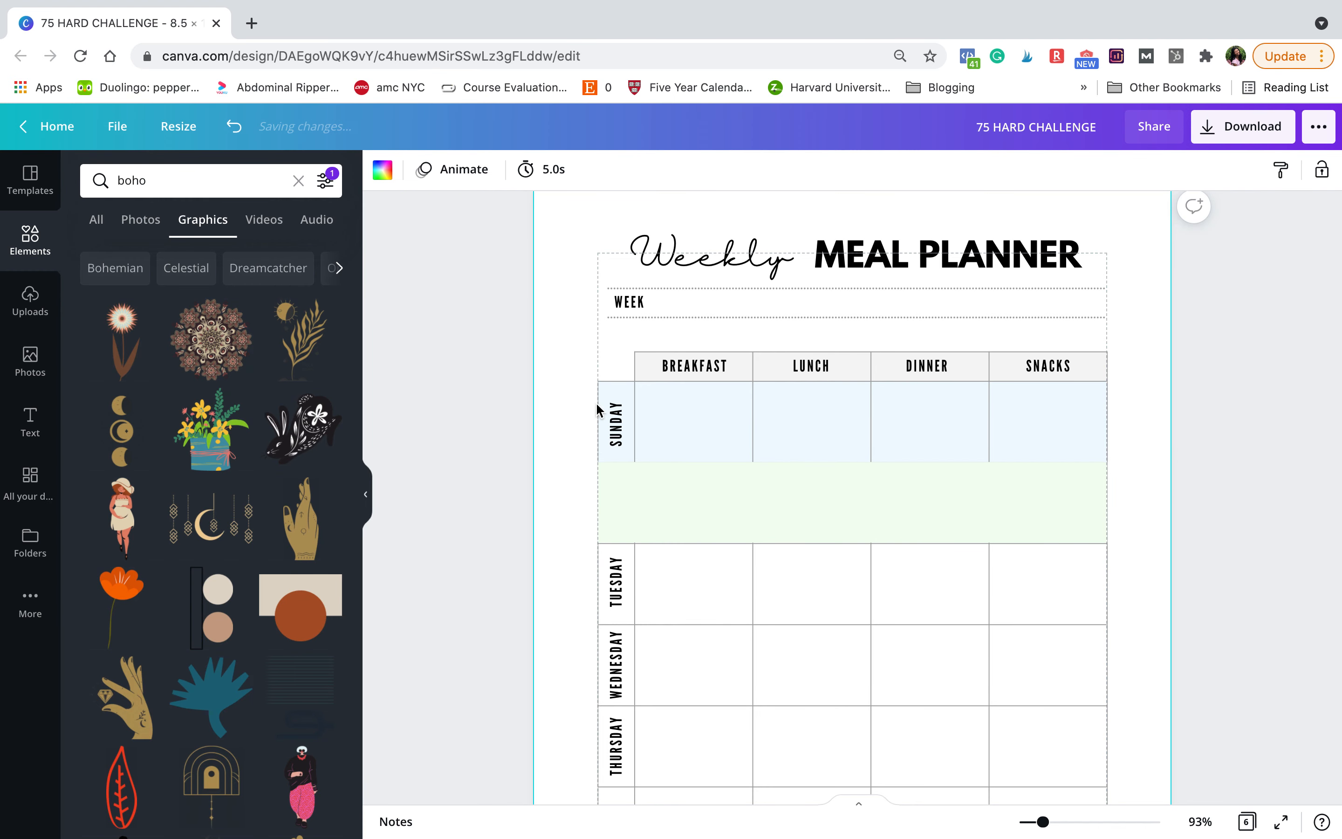
Make two copies of the pale green MONDAY rectangle, fit them over the TUESDAY and WEDNESDAY rows, and reselect the original.
left_click(697, 503)
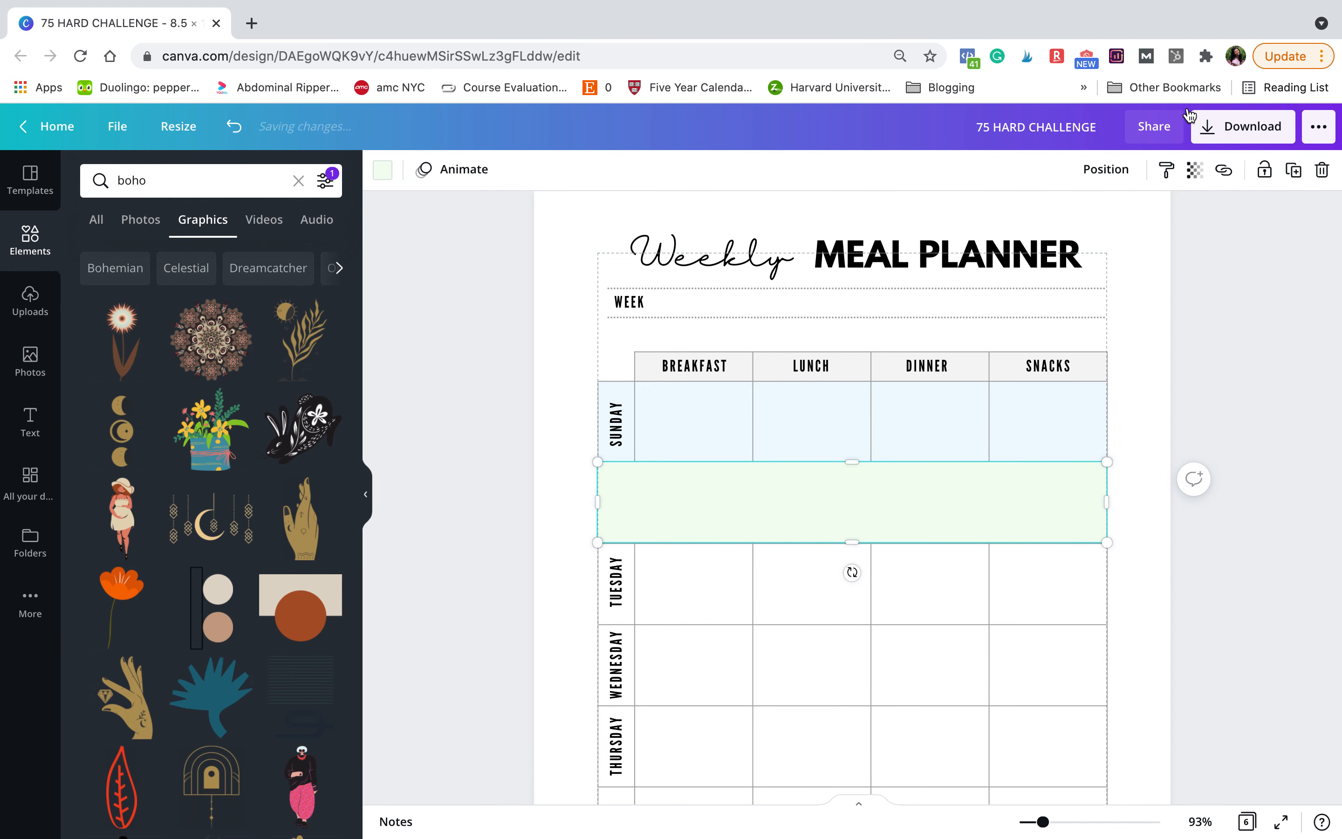
left_click(1109, 173)
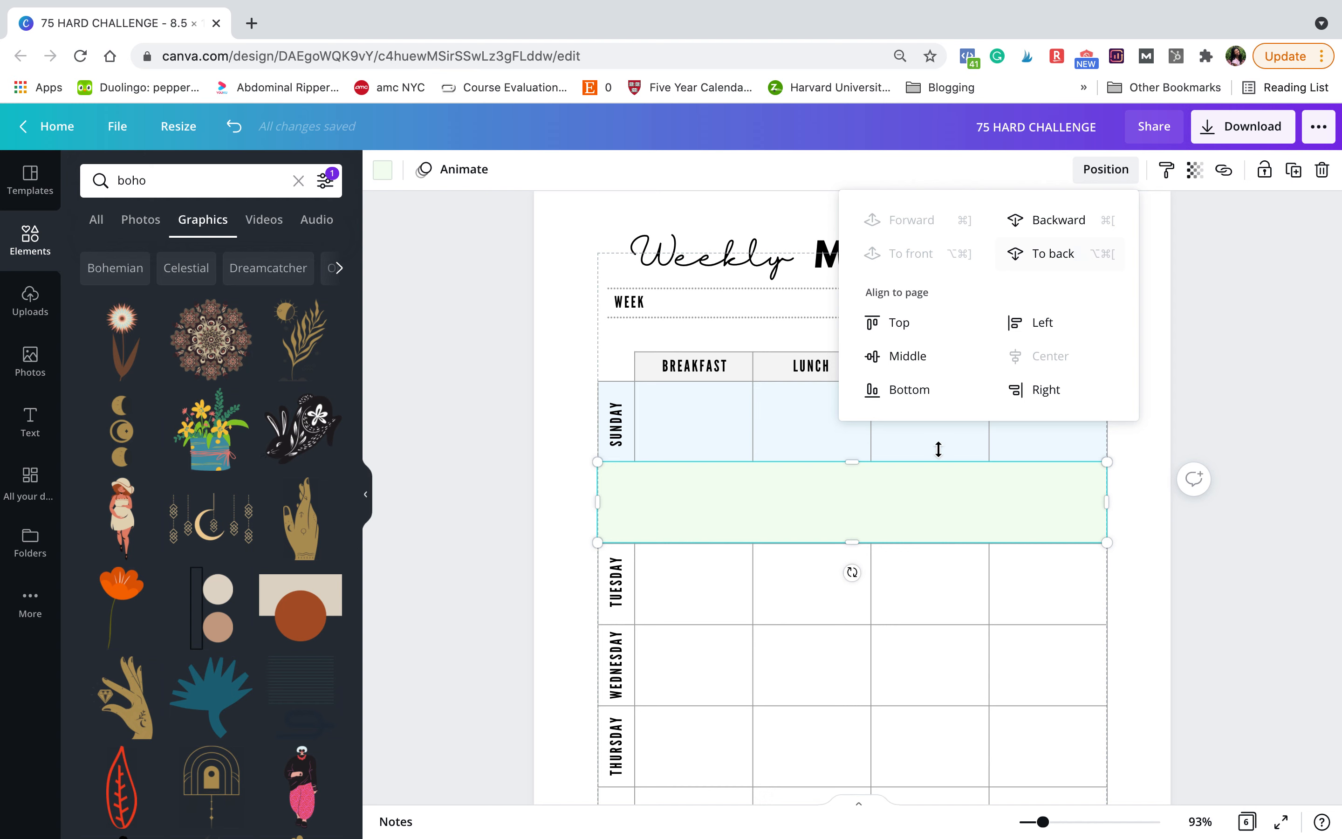
left_click(1292, 172)
left_click(1293, 172)
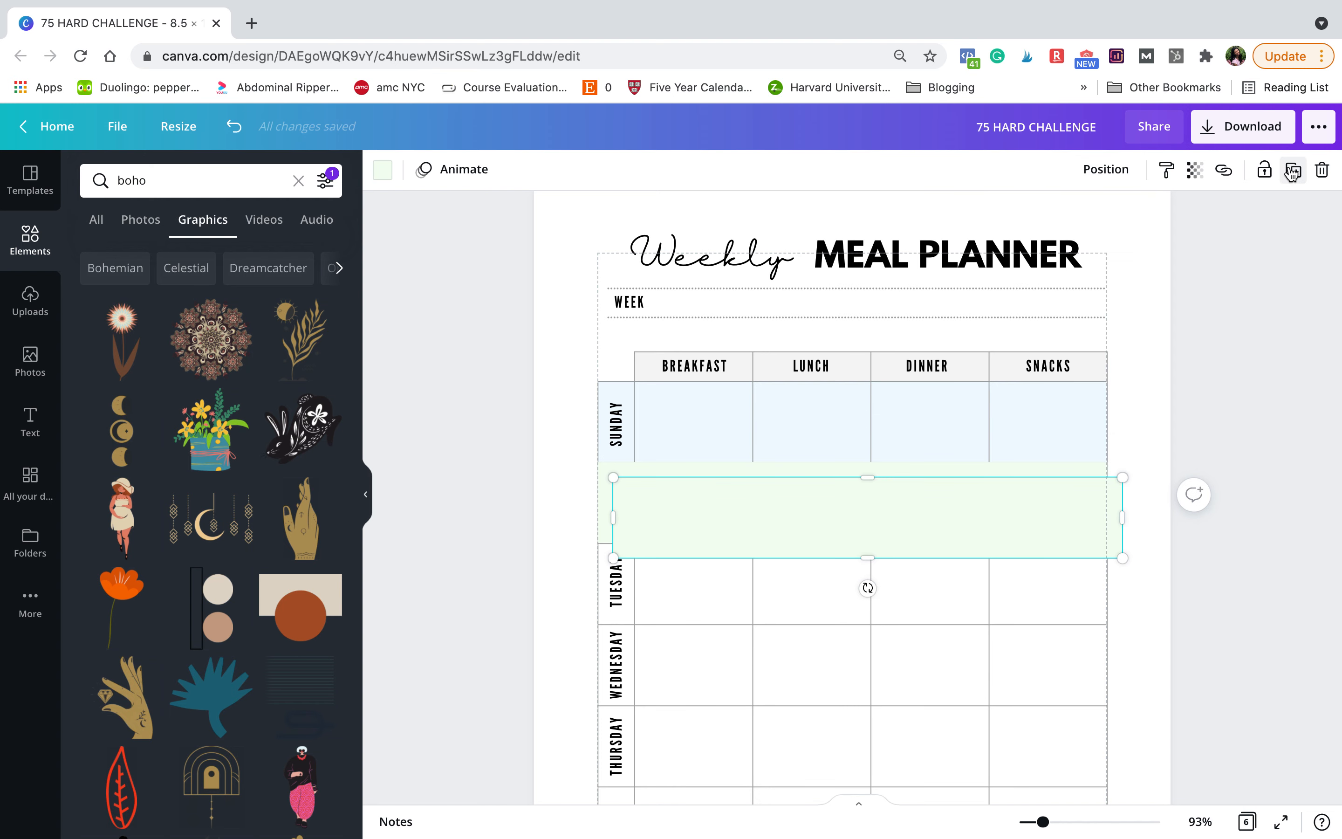
left_click_drag(925, 527, 887, 595)
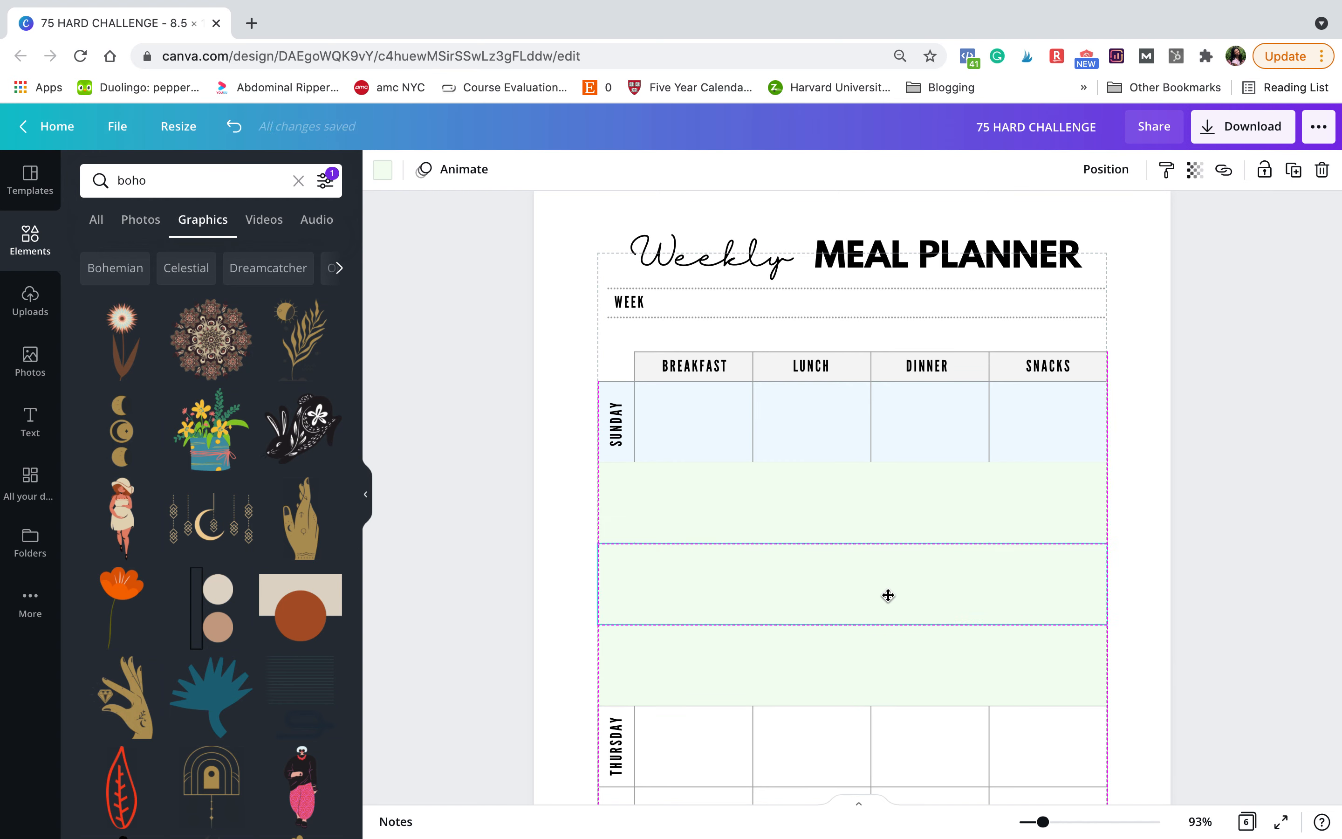
left_click(883, 499)
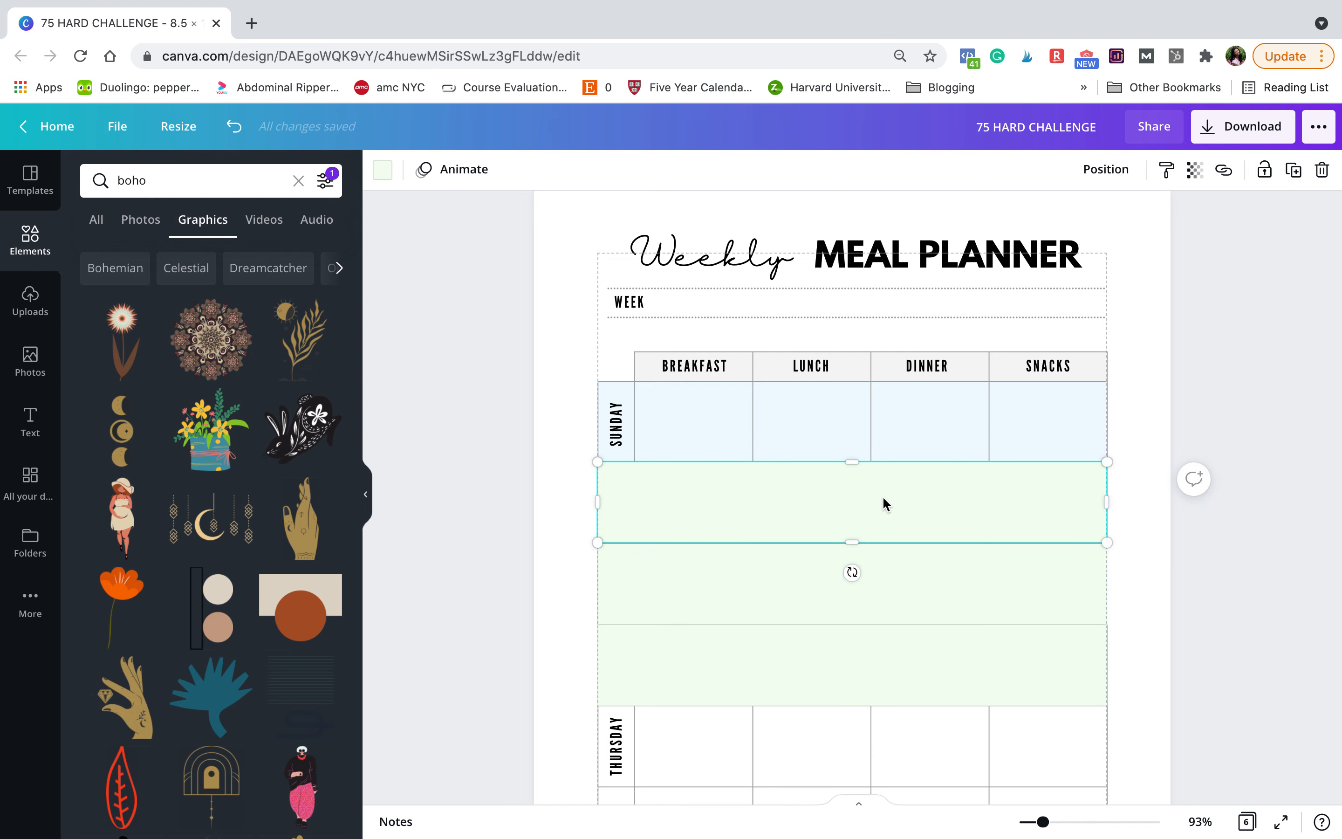
left_click(388, 175)
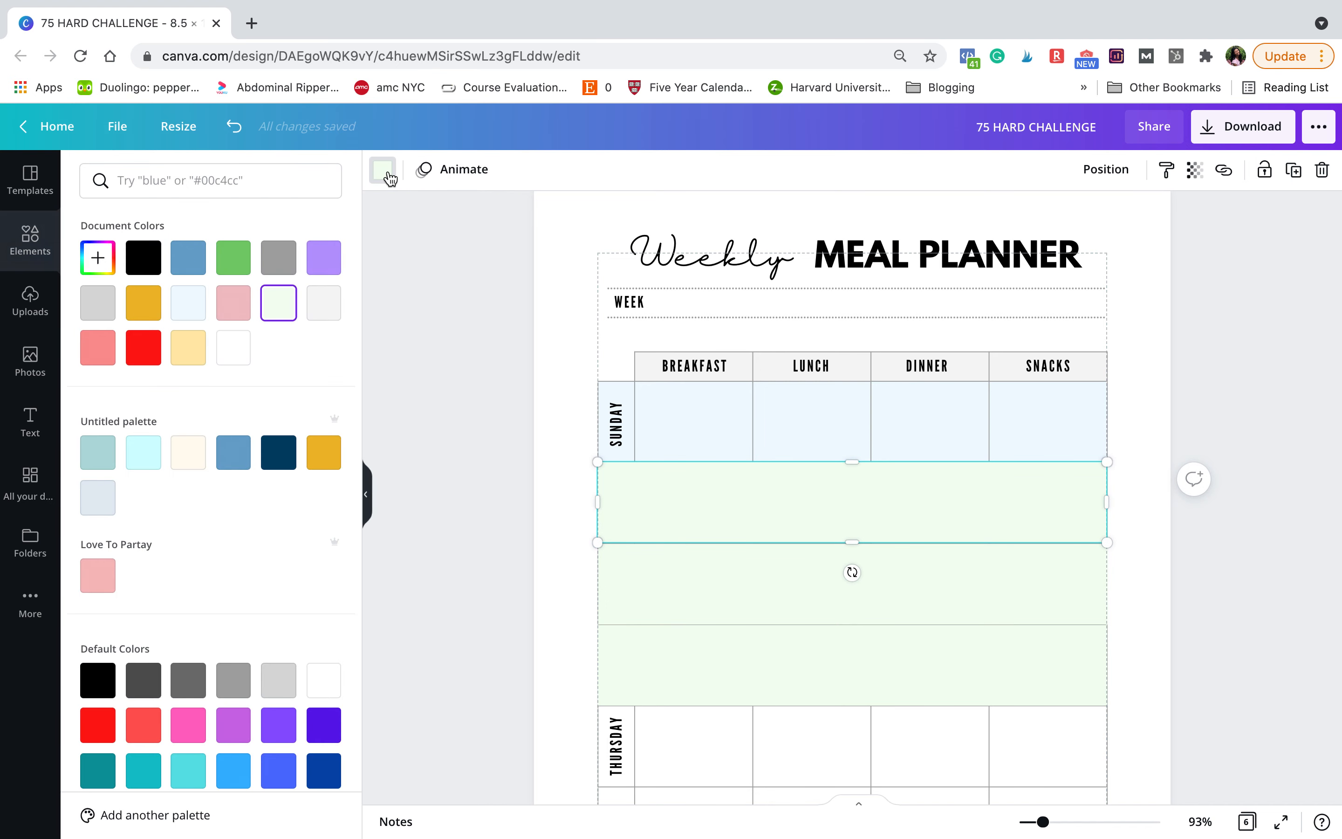
left_click(98, 259)
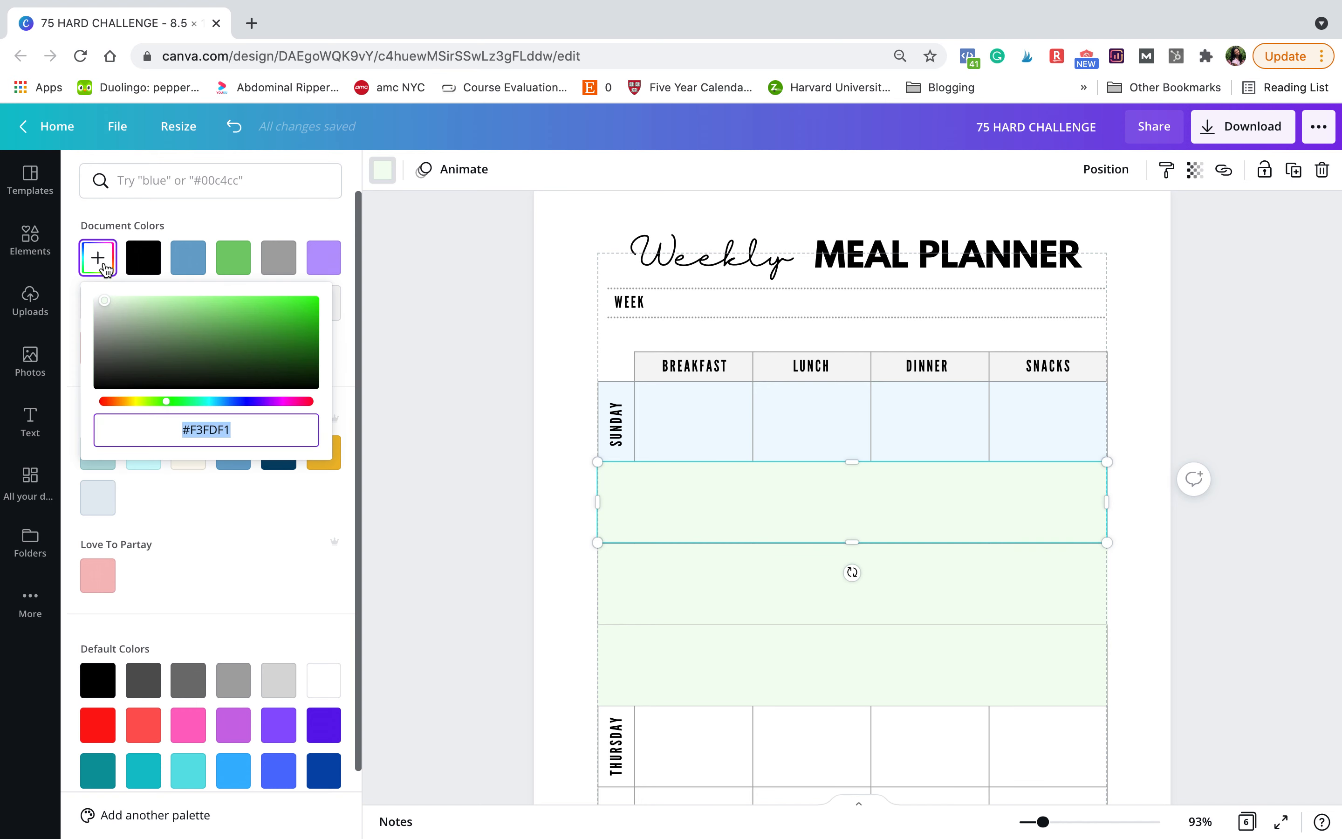
left_click(739, 507)
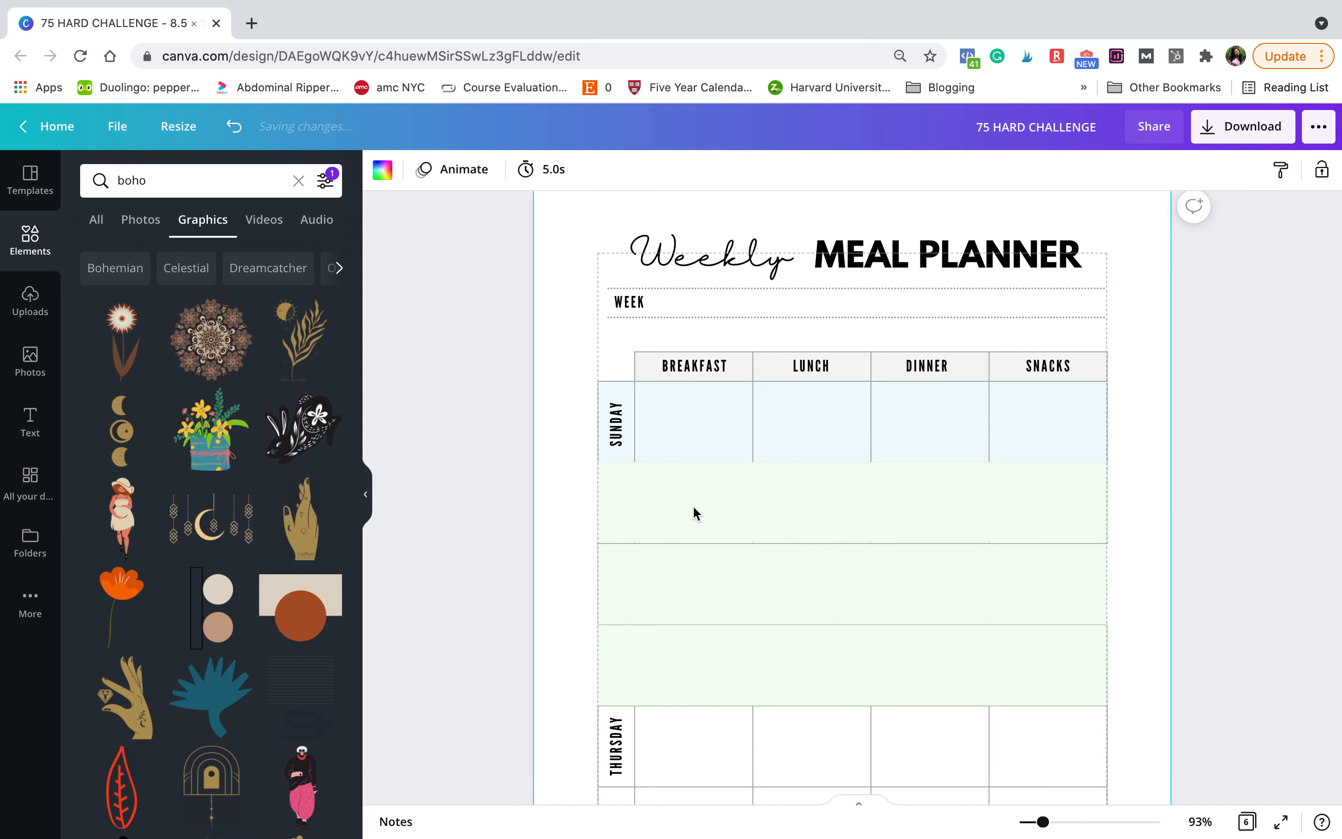
Recolour the TUESDAY row's rectangle with the document's pink, lightened to the pale tint #FFF7F8.
left_click(382, 169)
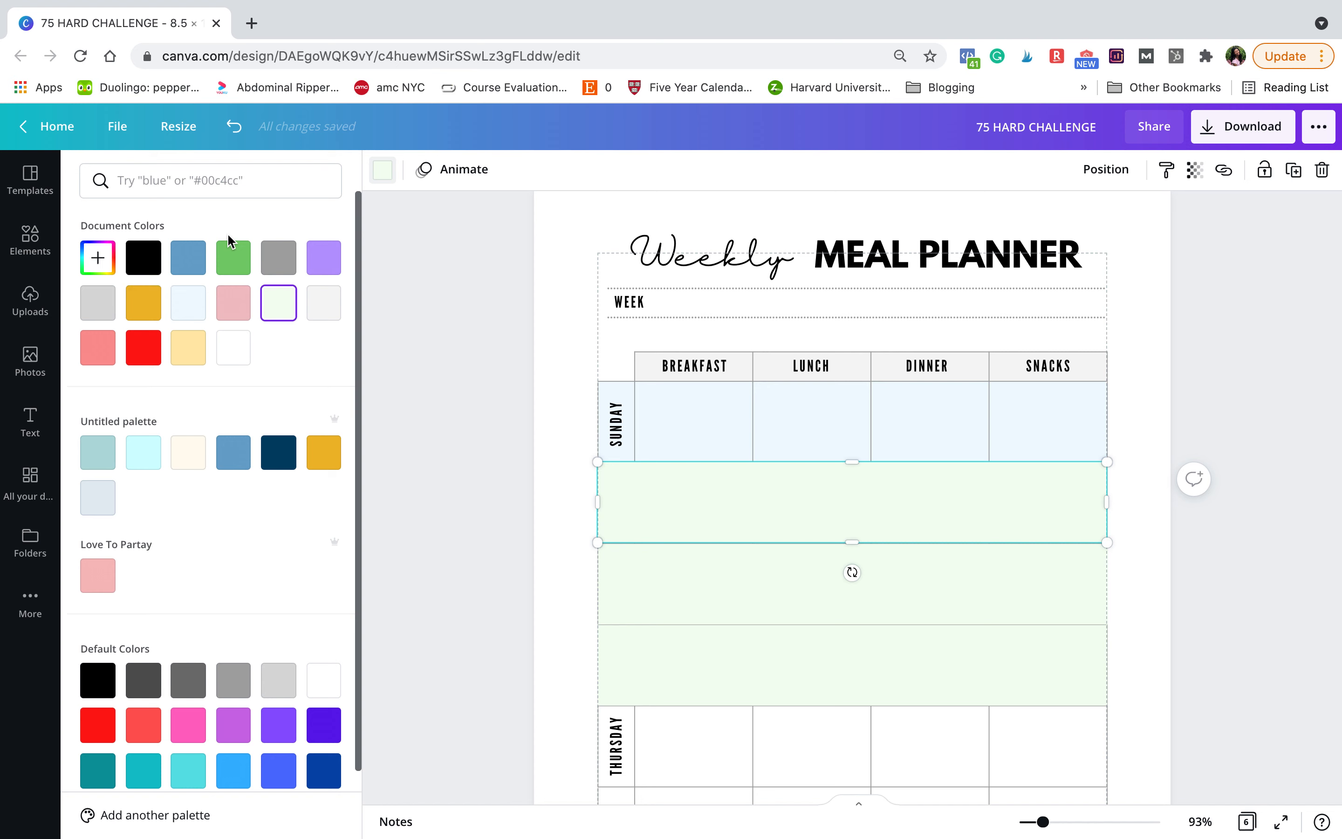
left_click(706, 586)
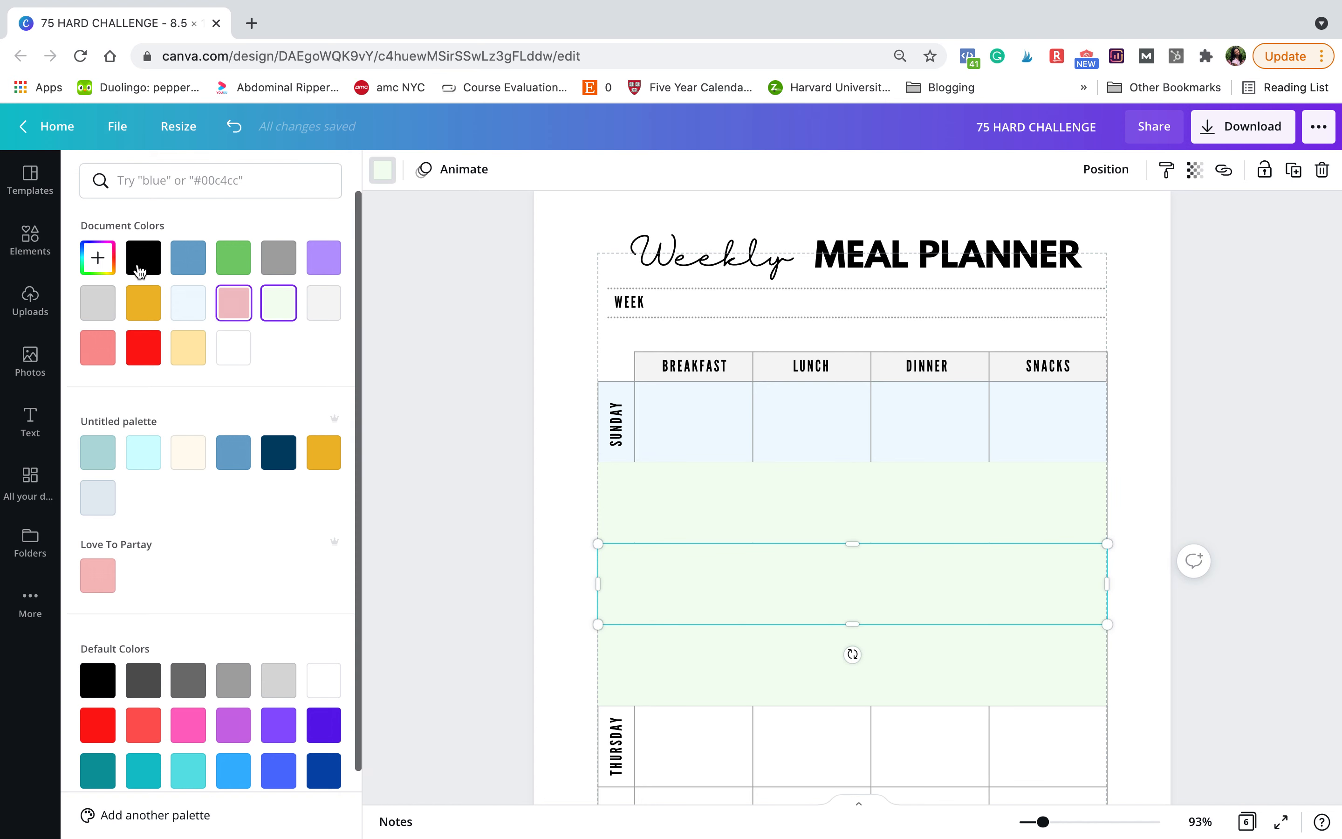
left_click(240, 324)
left_click(98, 258)
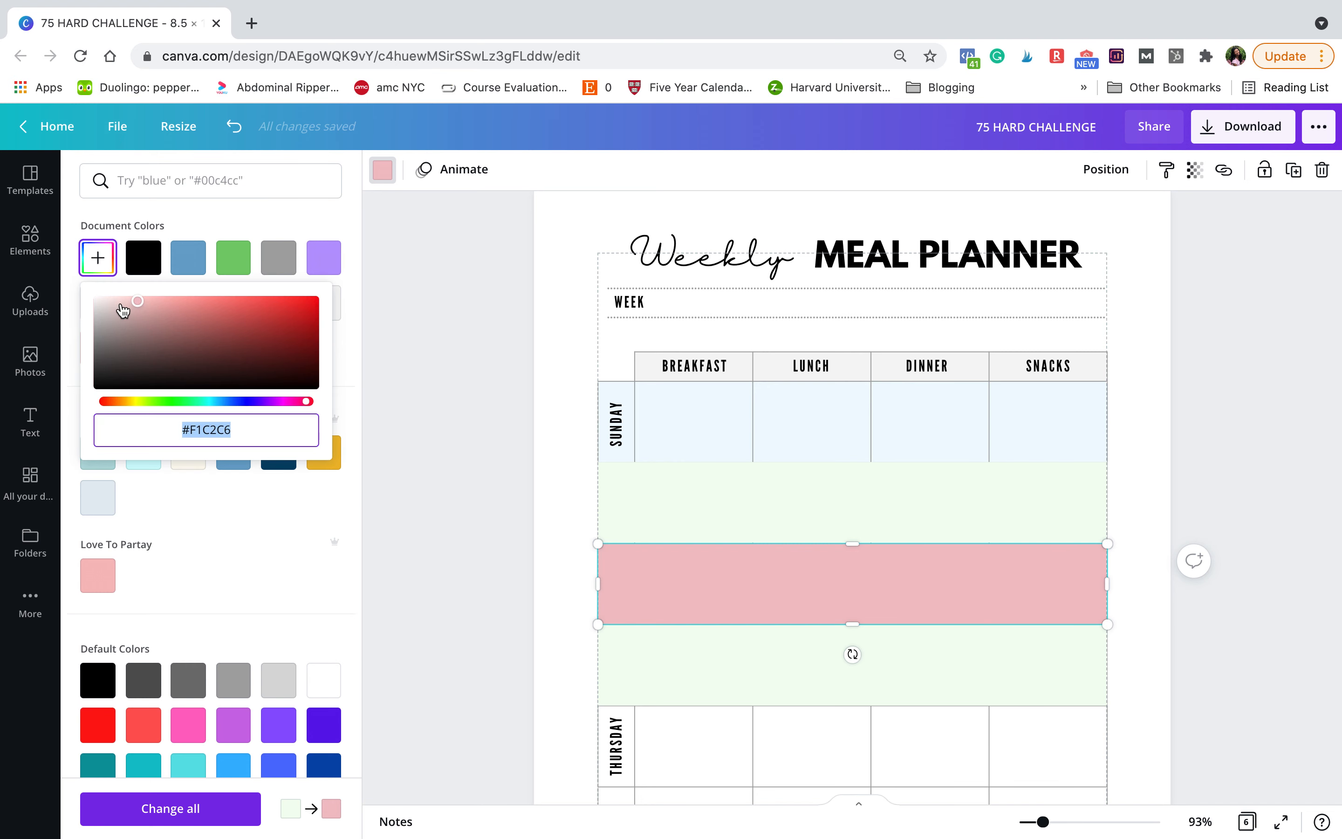
left_click_drag(140, 311, 103, 274)
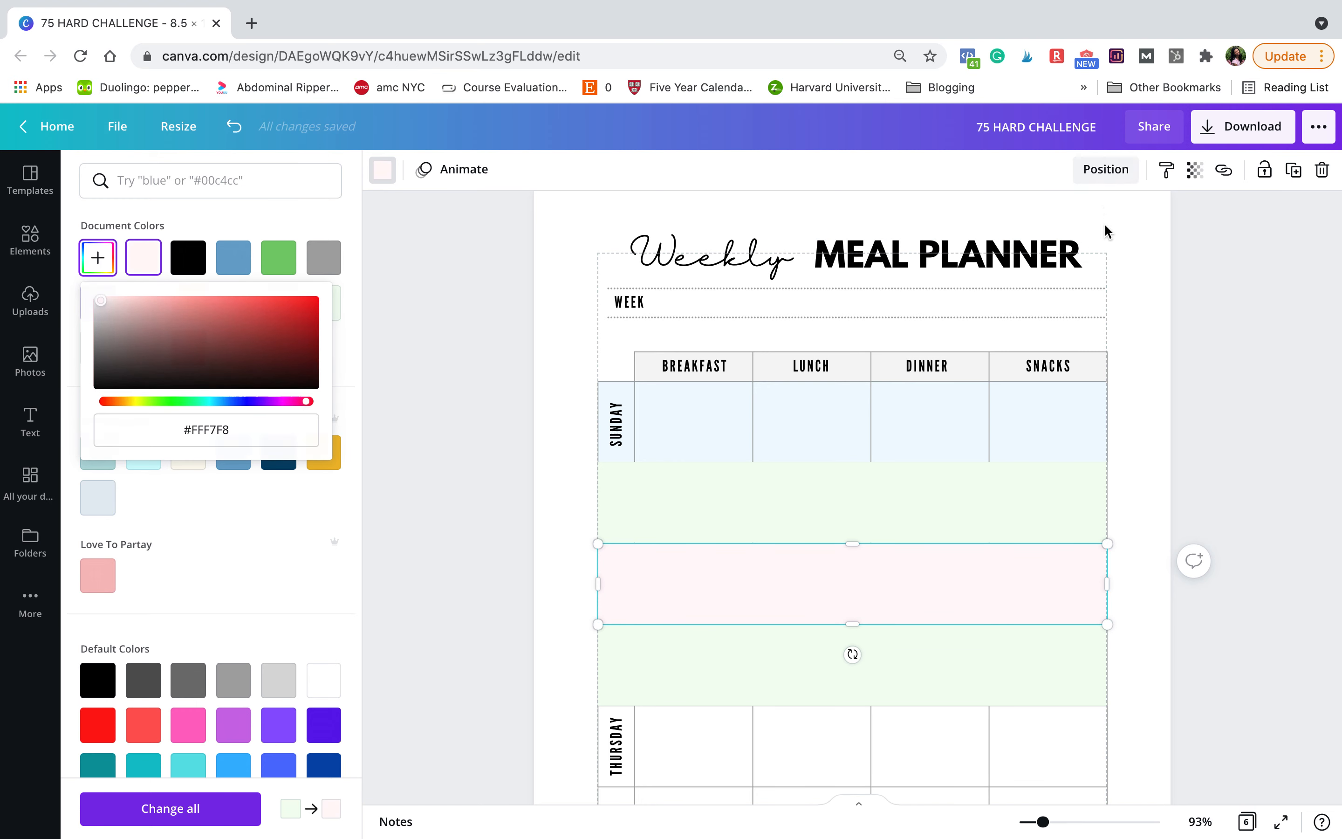
Send the TUESDAY and MONDAY rectangles to the back, behind the table's labels and grid lines.
left_click(1103, 169)
left_click(1101, 230)
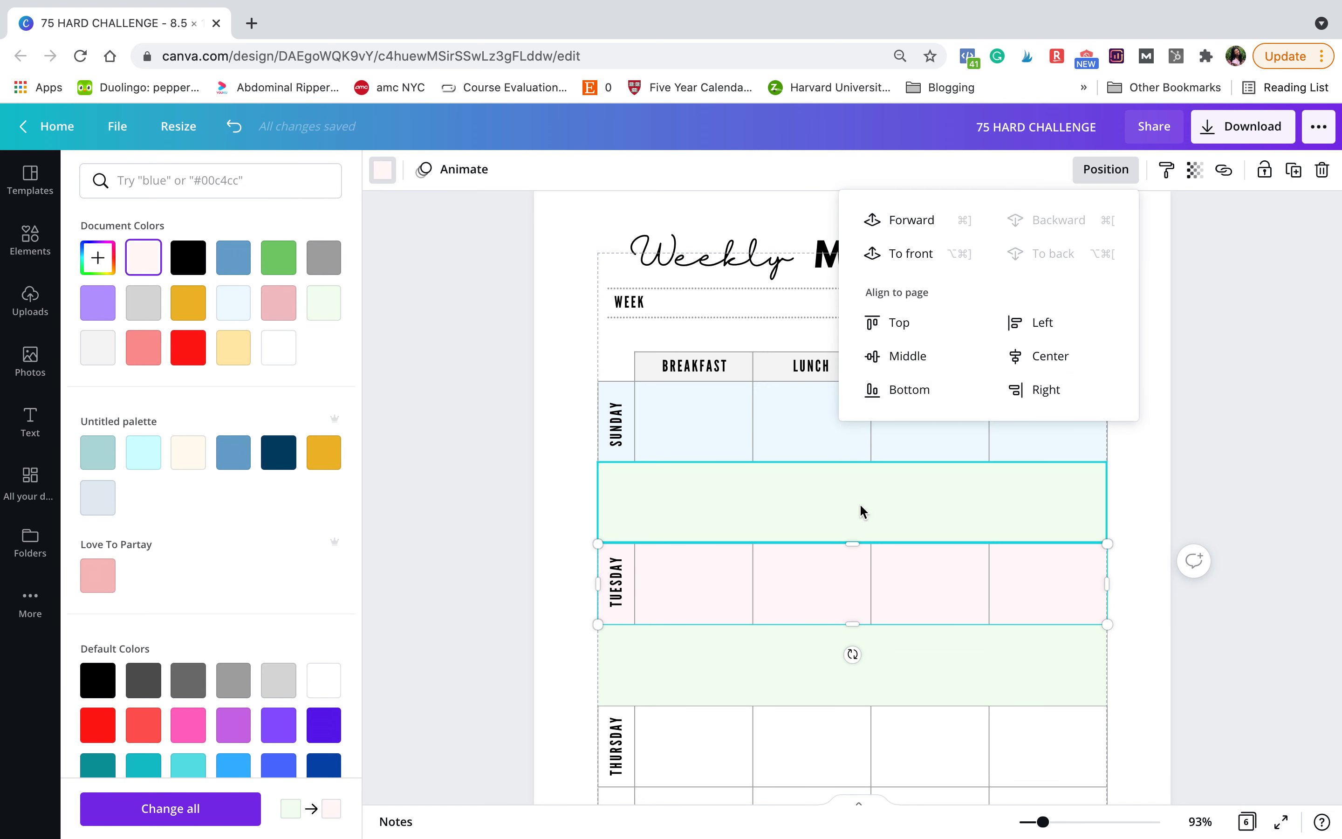
left_click(871, 483)
left_click(1104, 169)
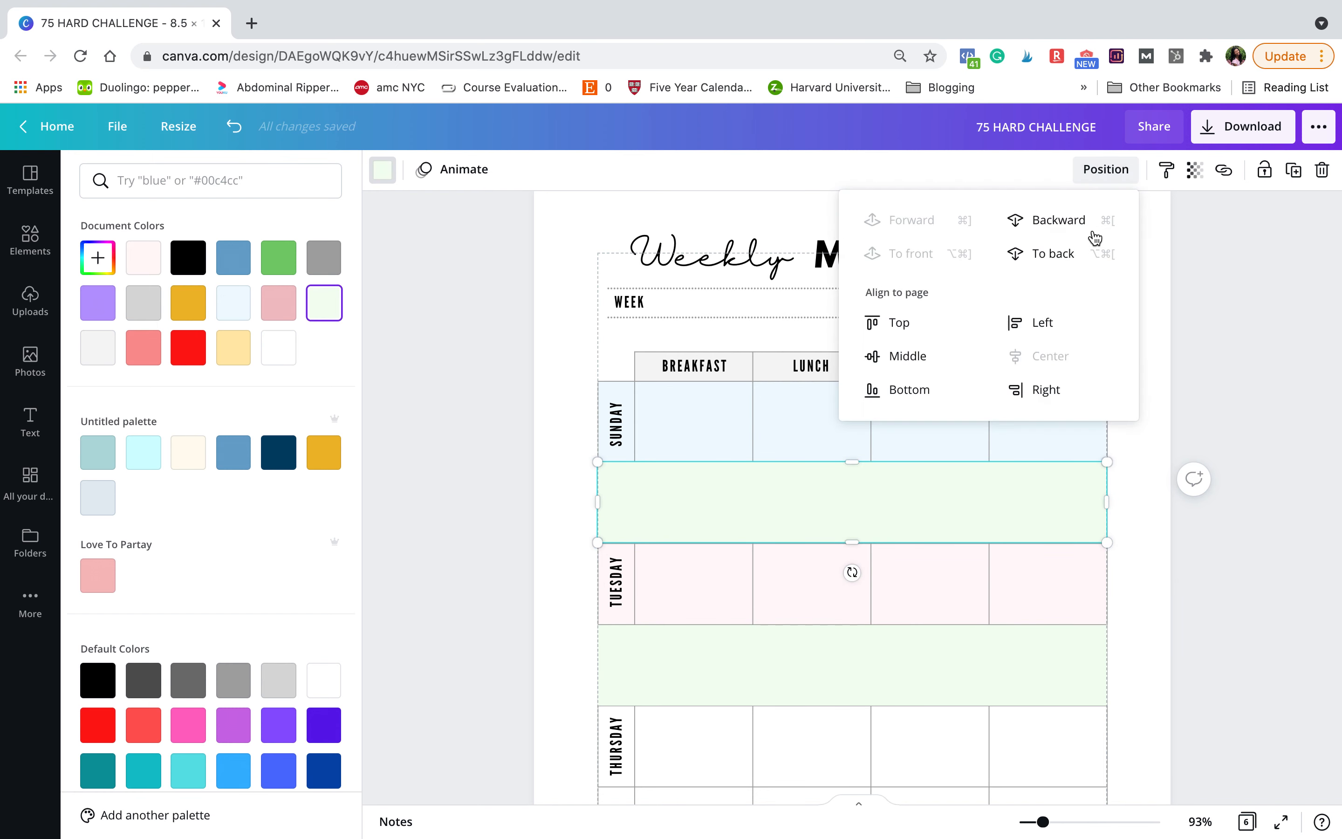
left_click(1074, 264)
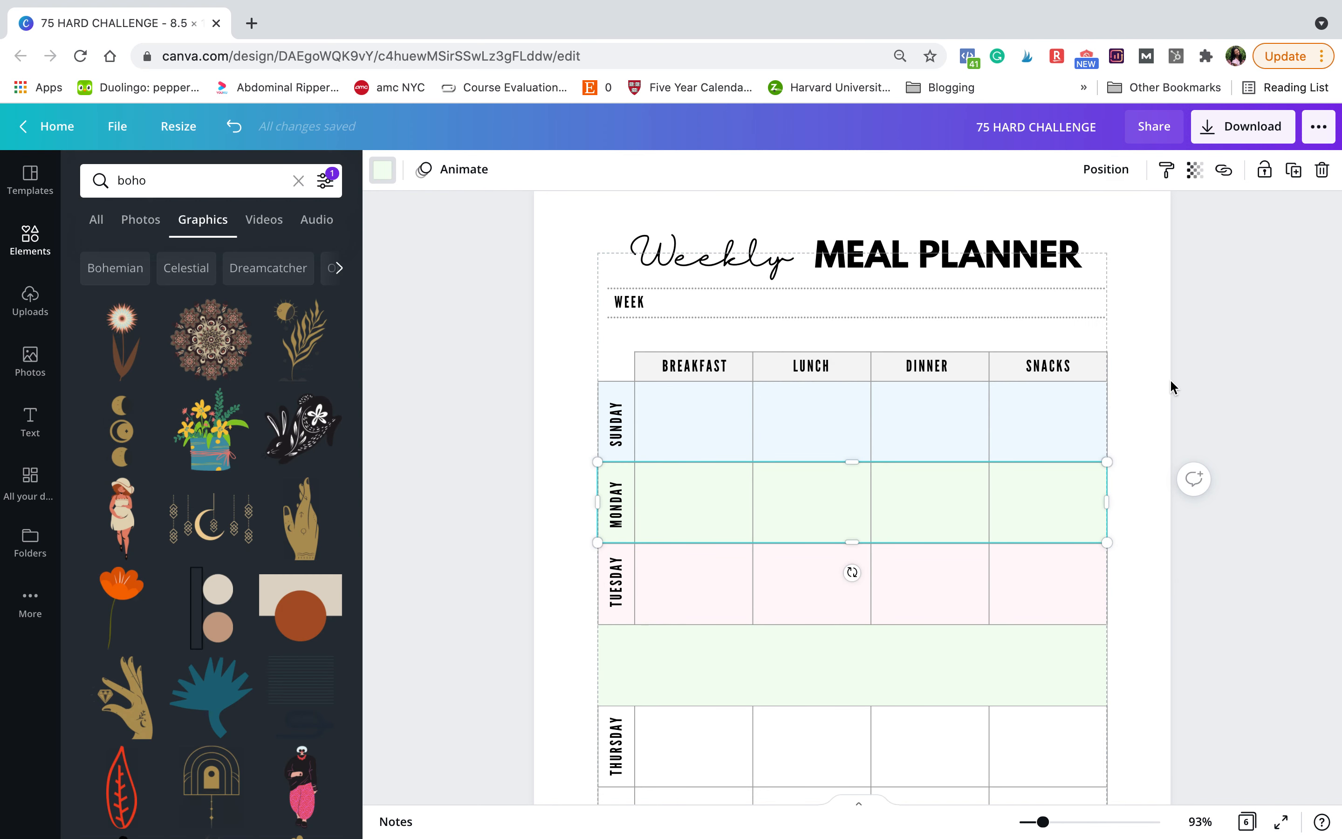
key("Escape")
left_click(1170, 378)
Make three copies of the WEDNESDAY row's pale green rectangle and fit them over the THURSDAY, FRIDAY and SATURDAY rows.
scroll(1170, 379, "down", 3)
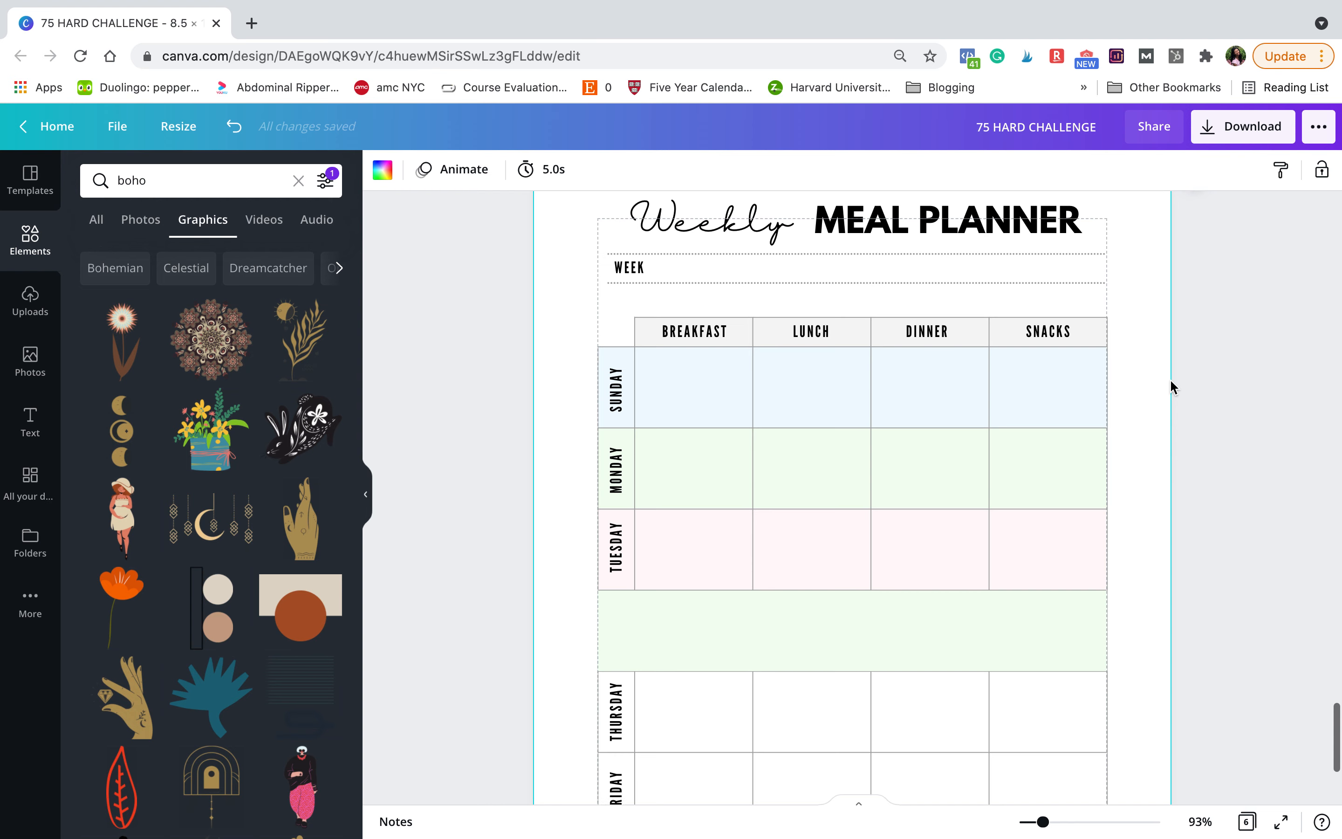
scroll(1170, 379, "down", 2)
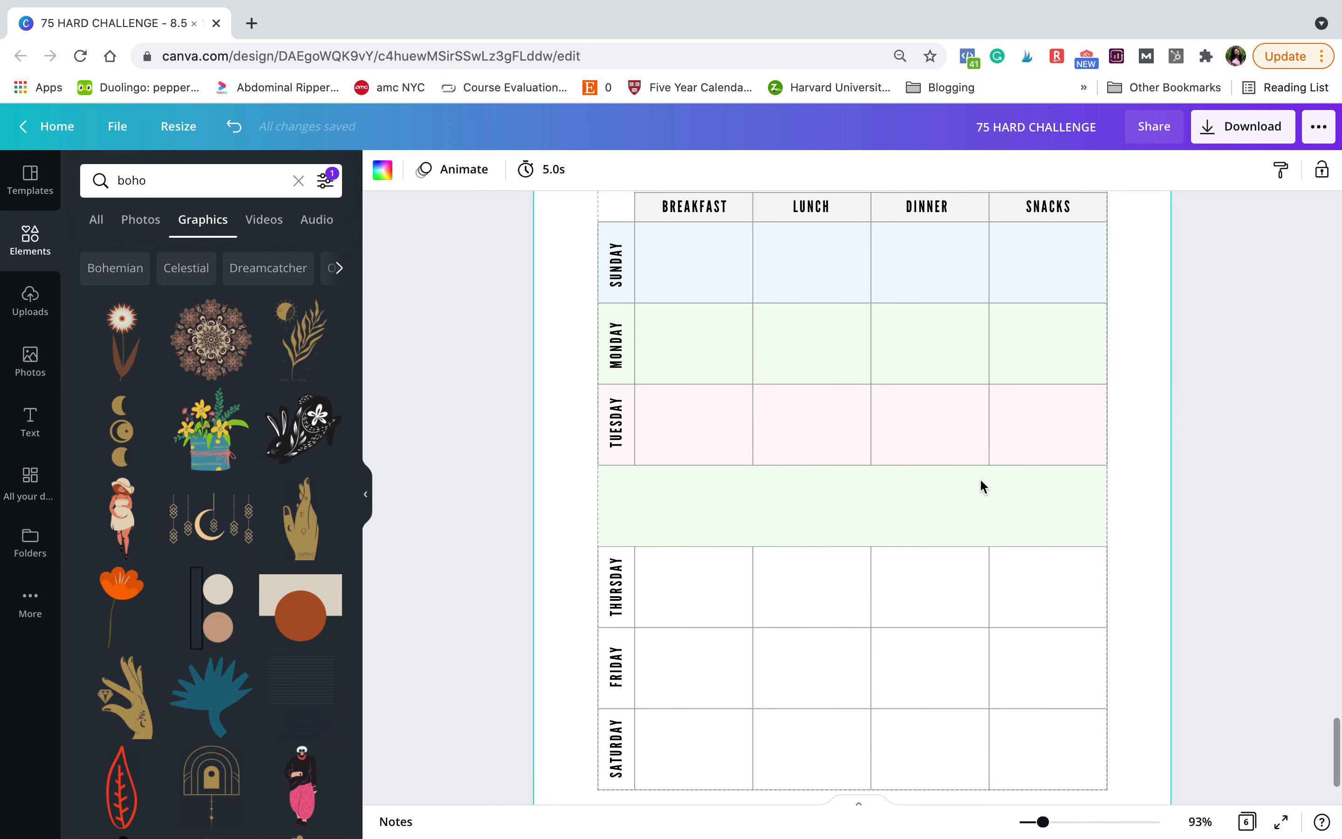
left_click(976, 488)
left_click(1293, 169)
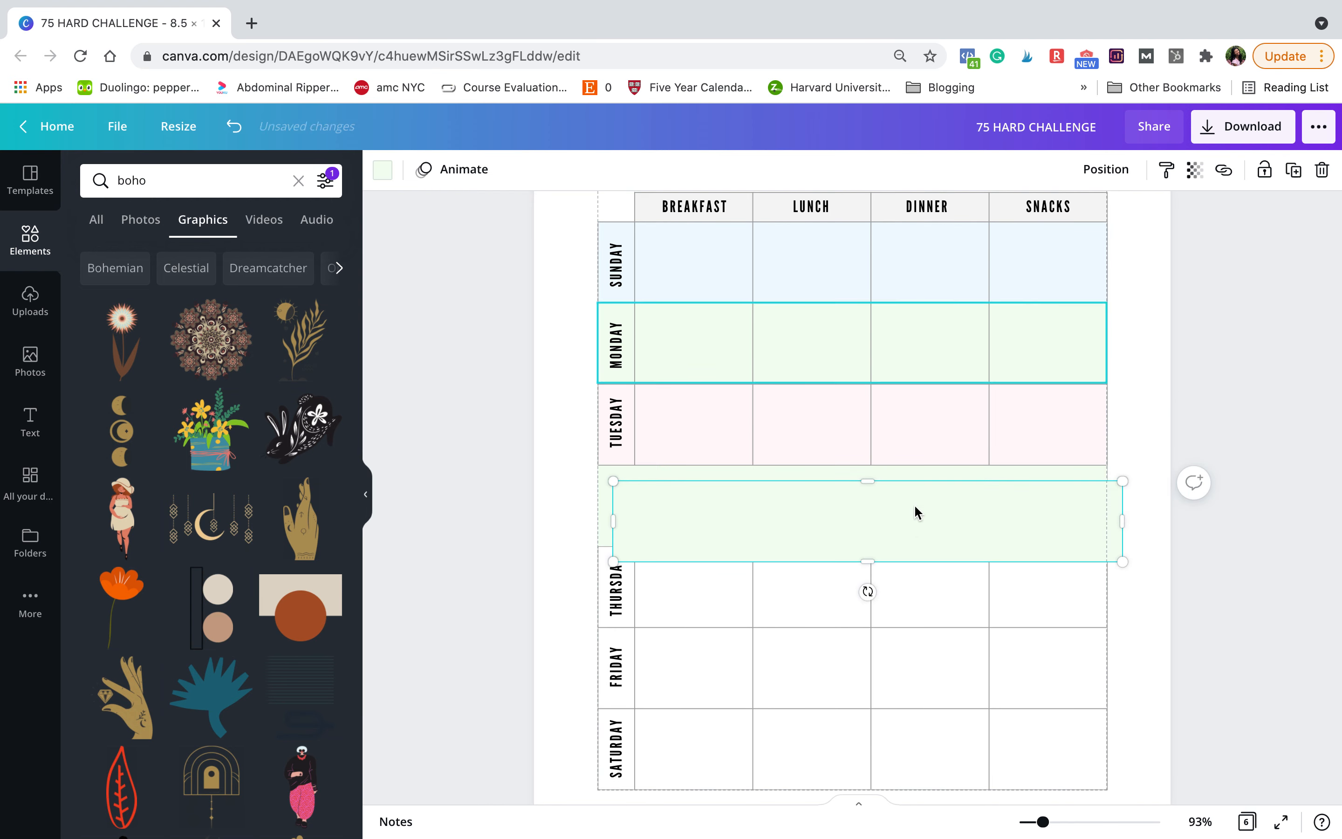
left_click_drag(910, 528, 895, 588)
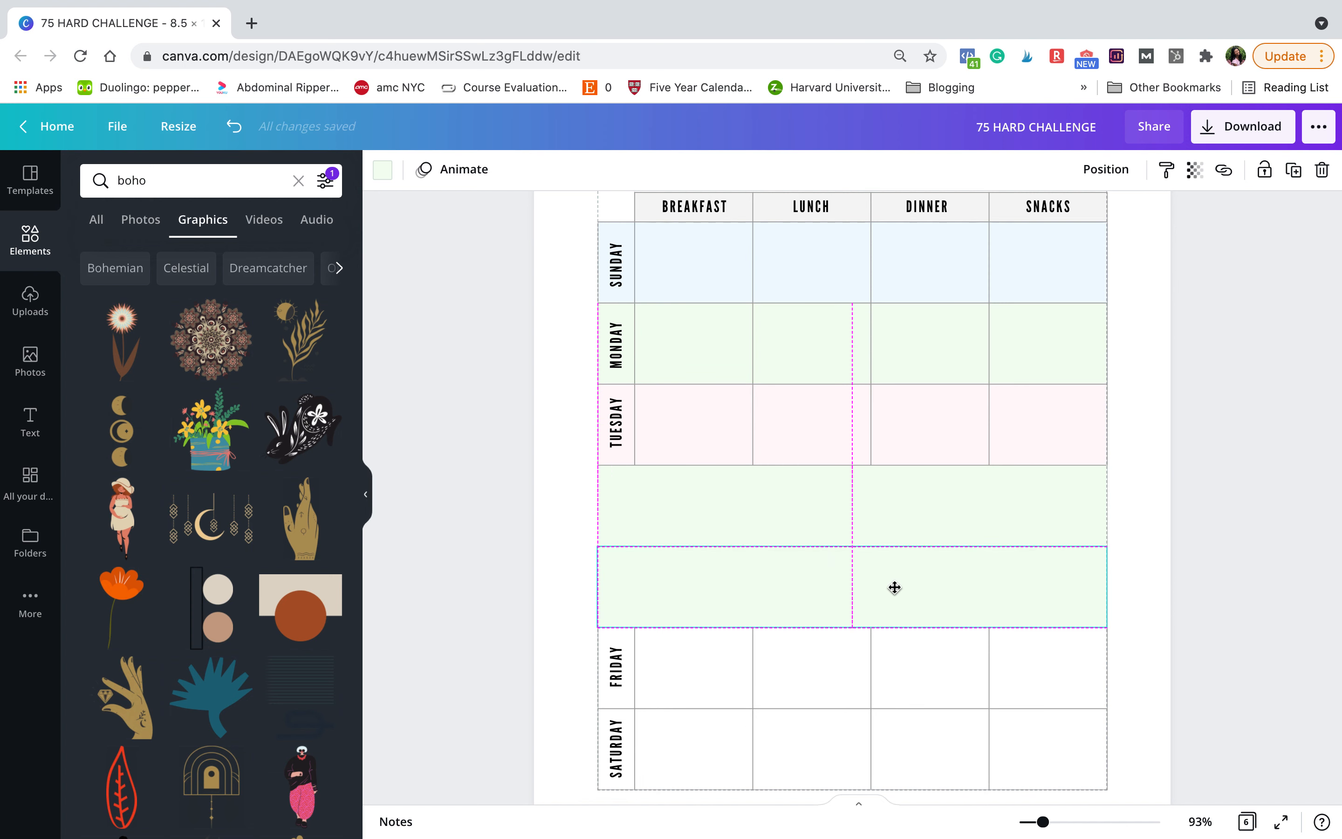
left_click(1293, 169)
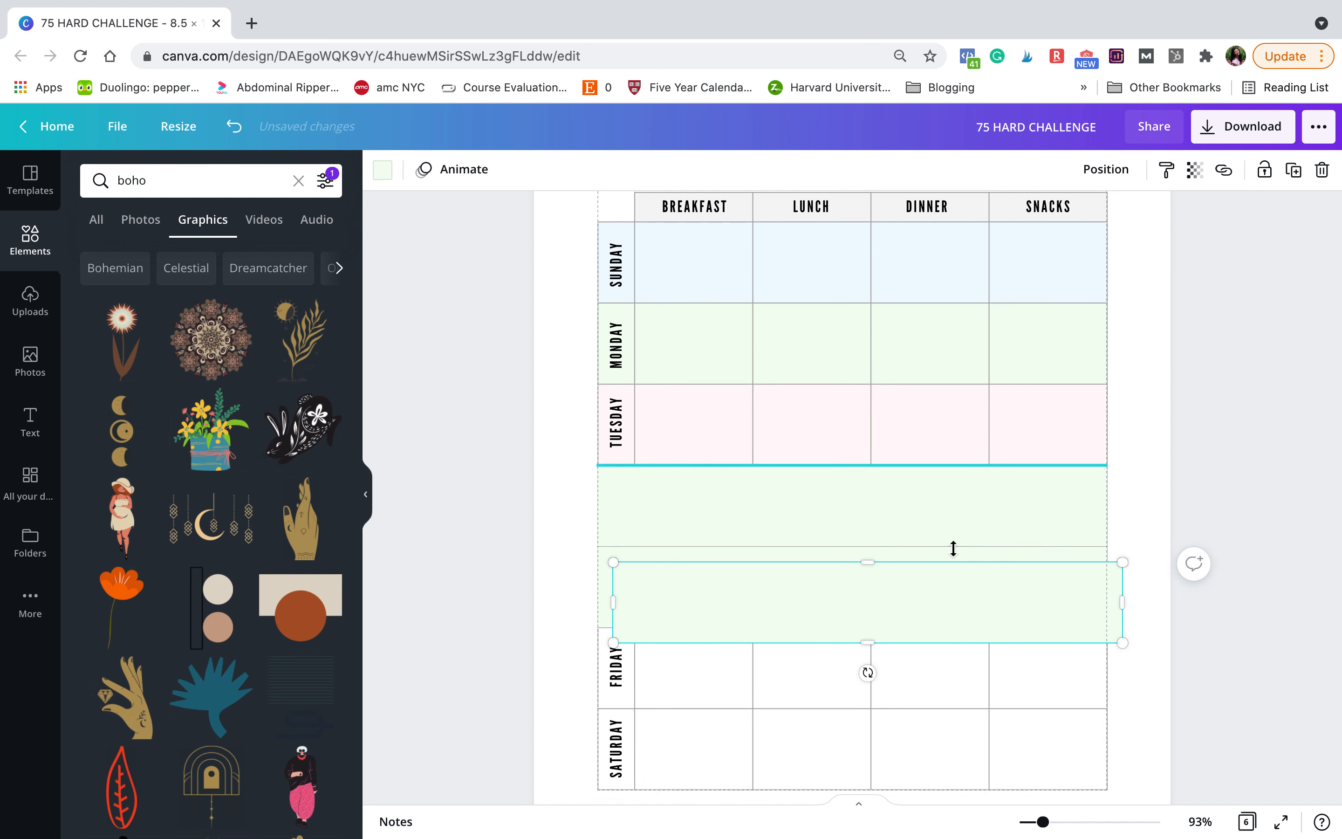
left_click_drag(941, 621, 923, 670)
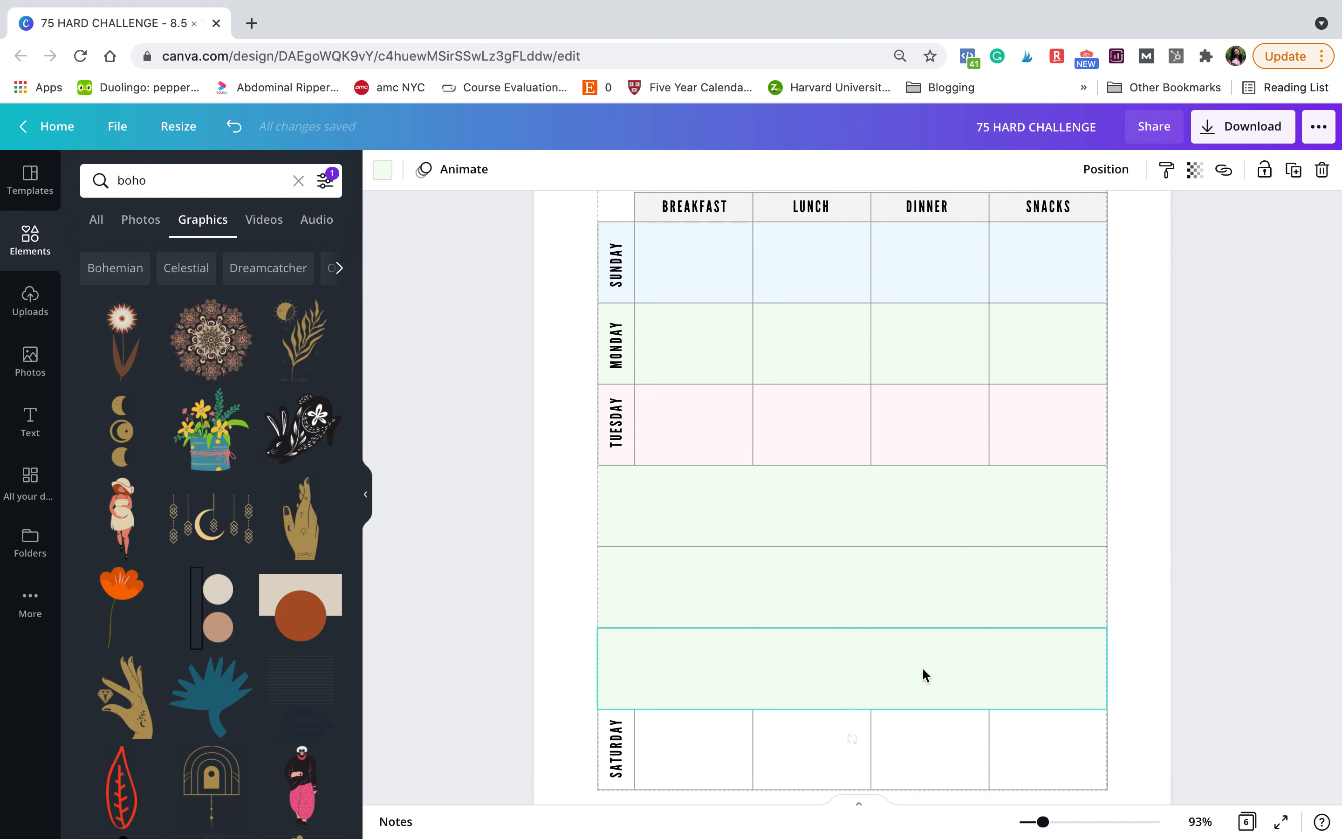
left_click(1293, 169)
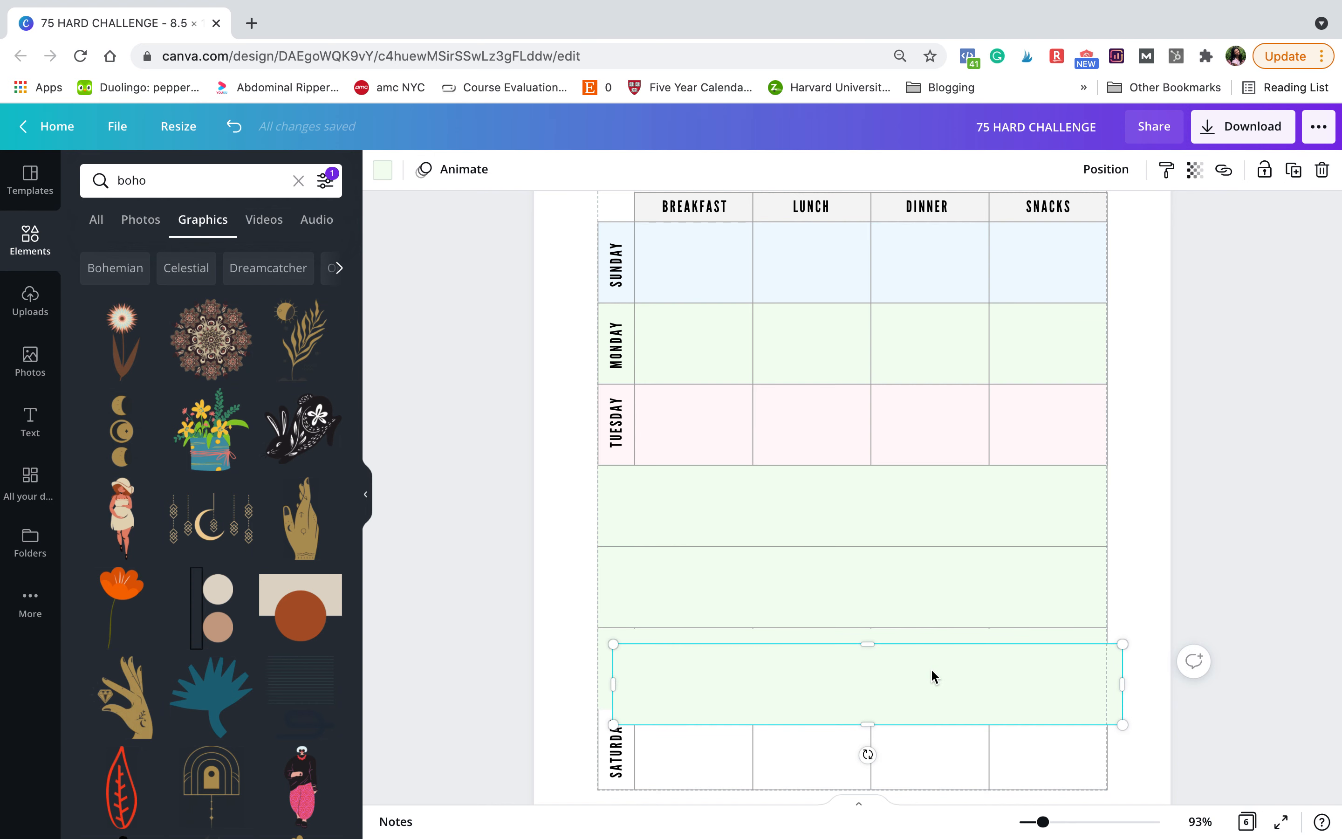
left_click_drag(914, 723, 919, 741)
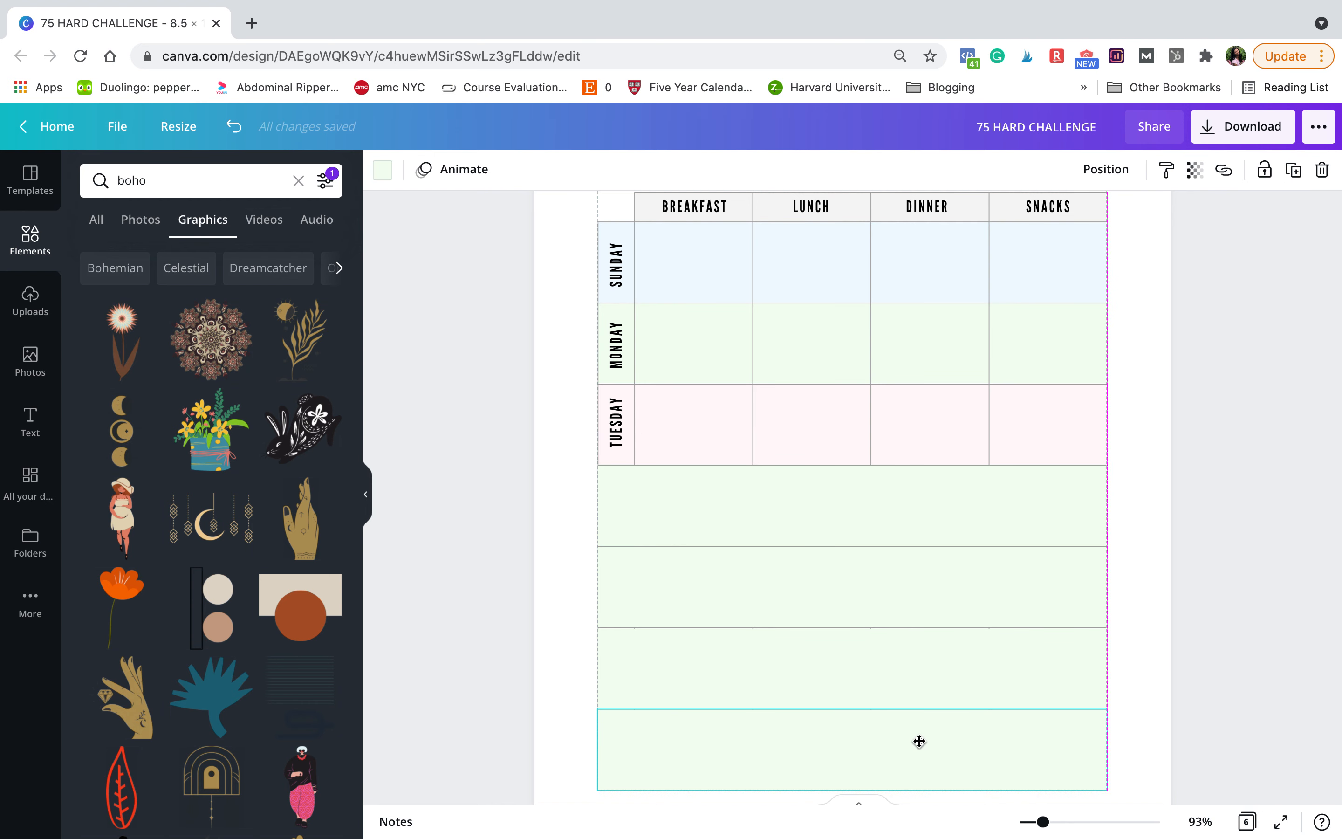
Recolour the WEDNESDAY row's rectangle with the document's light yellow, lightened to the pale tint #FFF7E1.
left_click(842, 521)
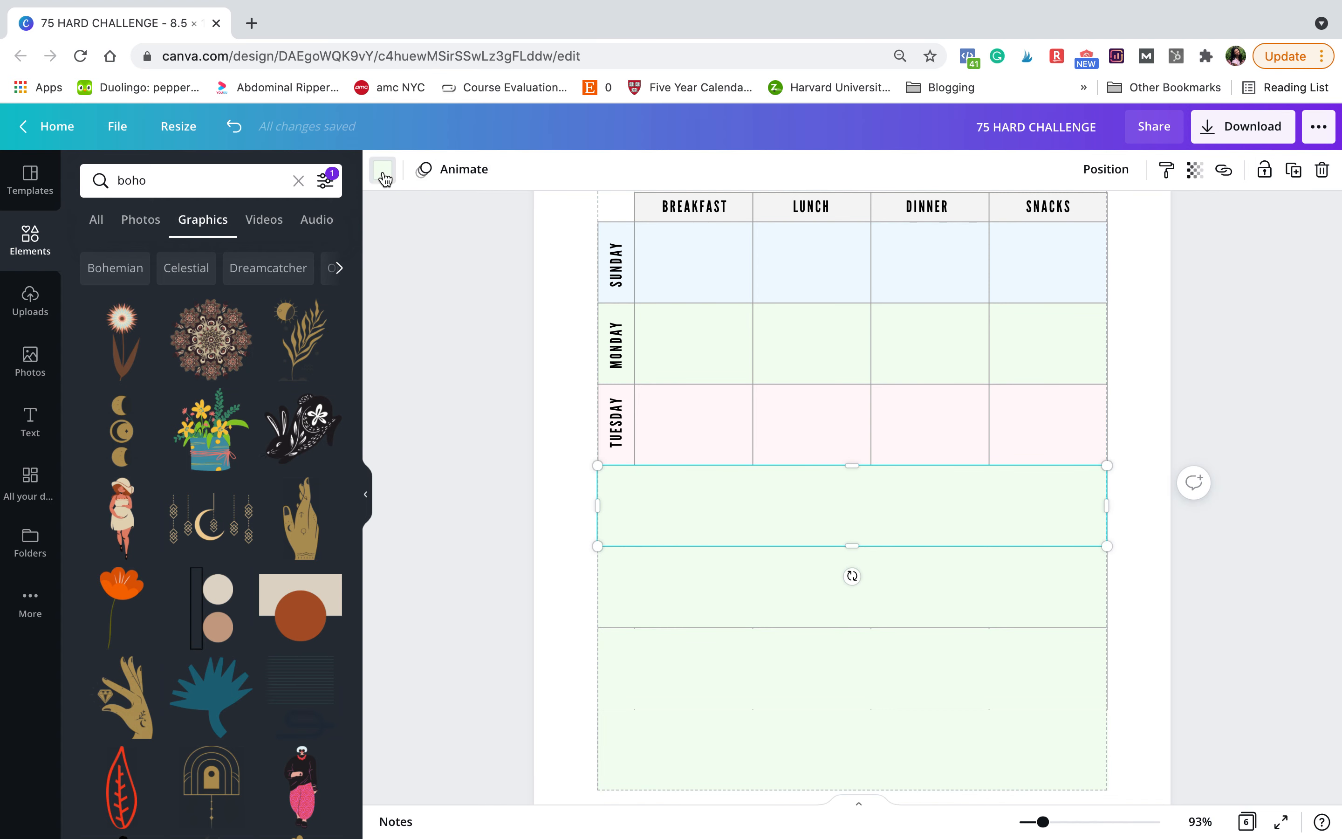
left_click(382, 178)
left_click(191, 348)
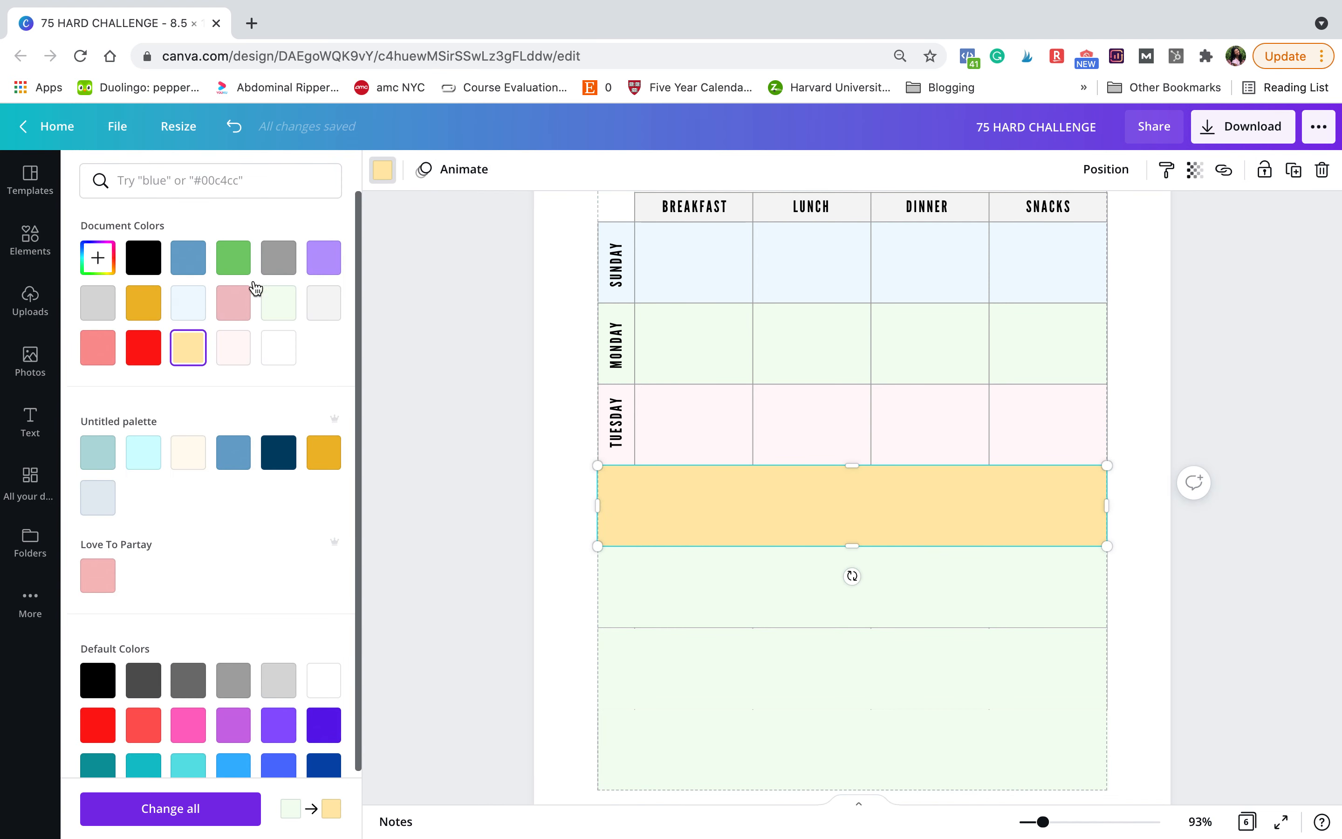
left_click(382, 171)
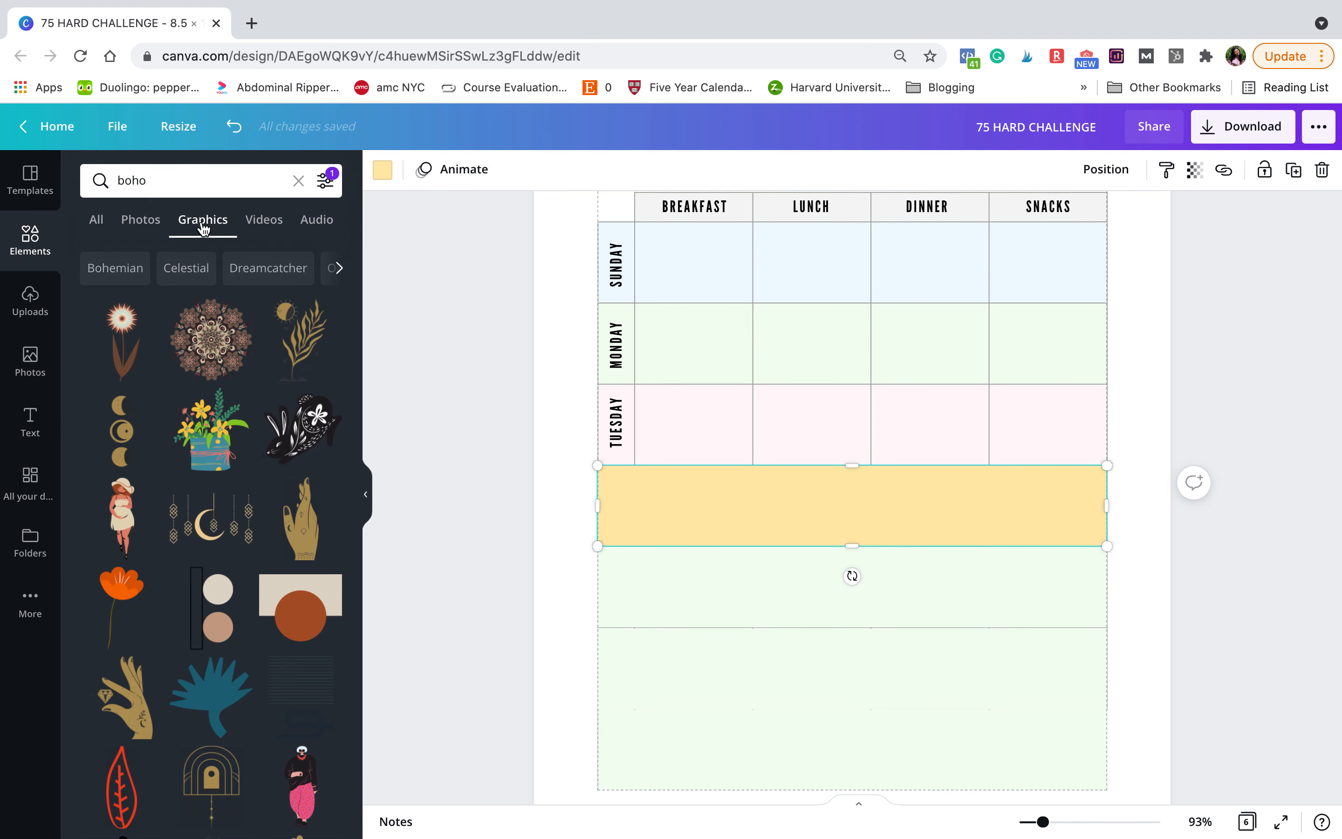
left_click(382, 171)
left_click(97, 258)
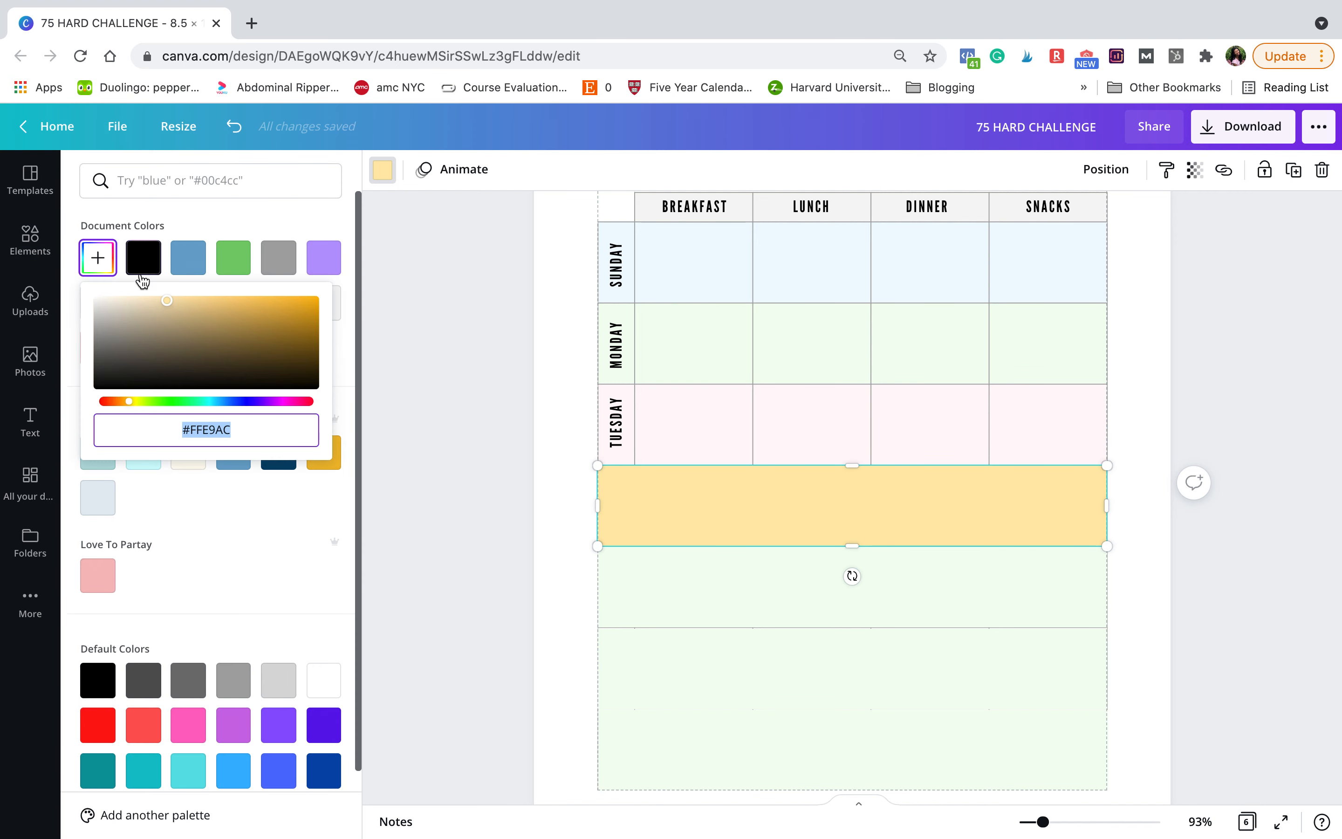
left_click_drag(168, 301, 120, 279)
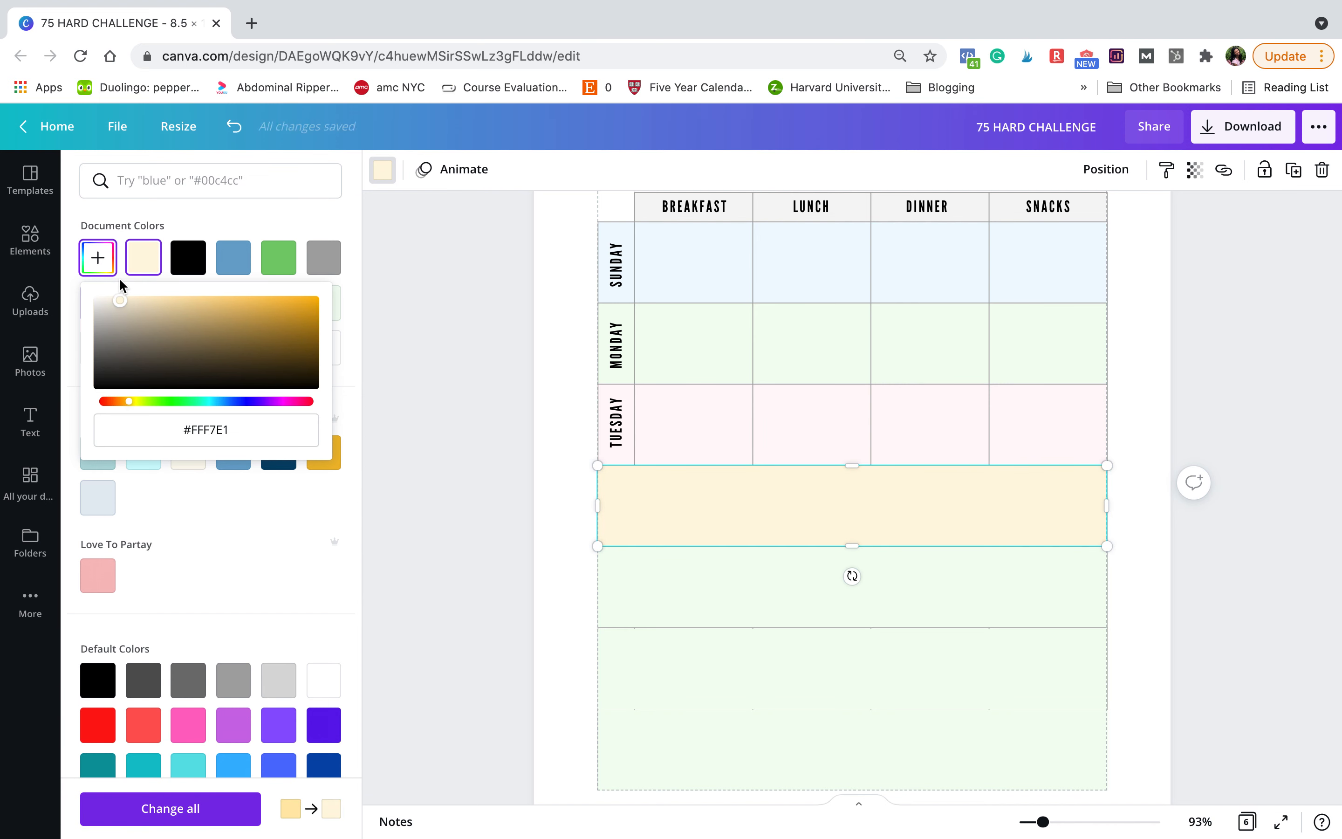
Send the pale yellow WEDNESDAY rectangle to the back, behind its label and grid lines, and deselect it.
left_click(1115, 177)
left_click(1109, 256)
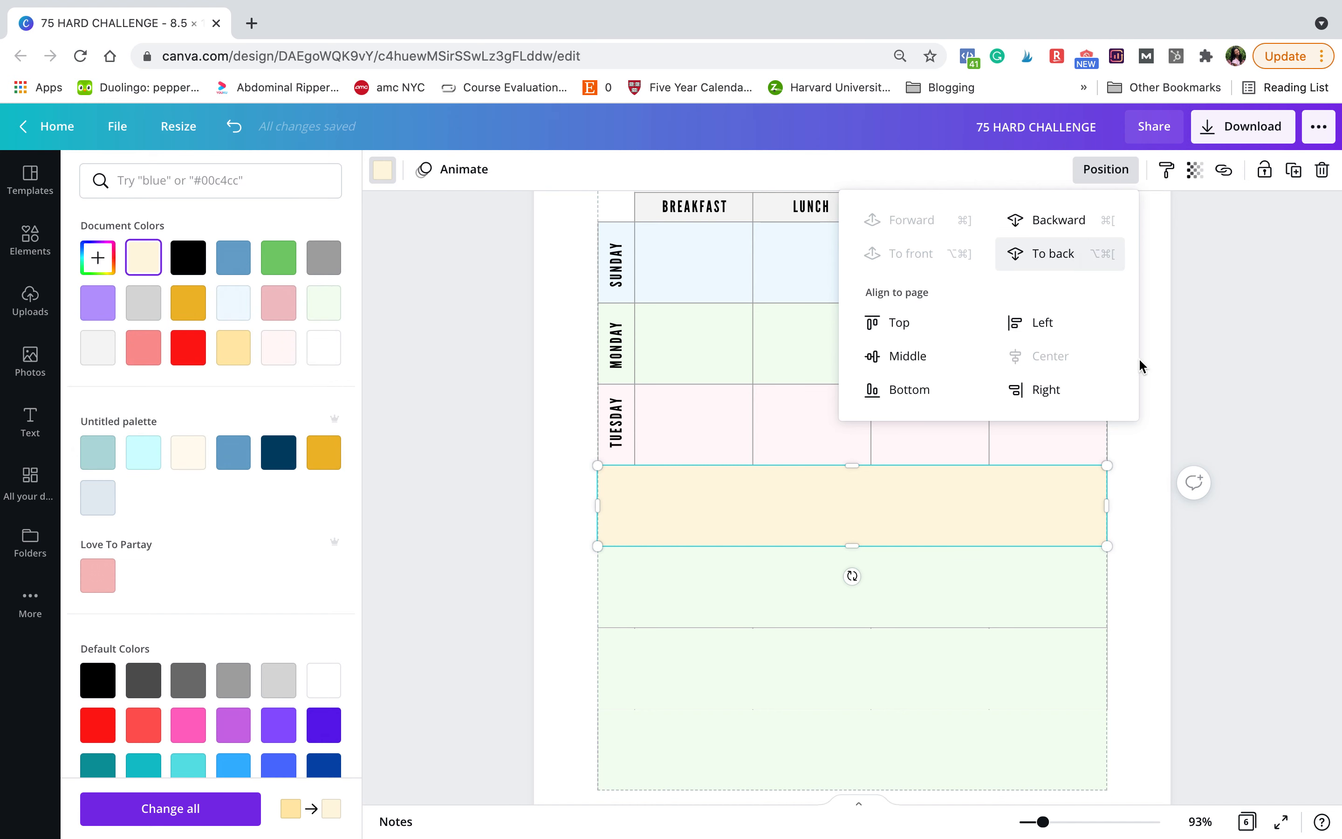
left_click(1170, 444)
left_click(1166, 436)
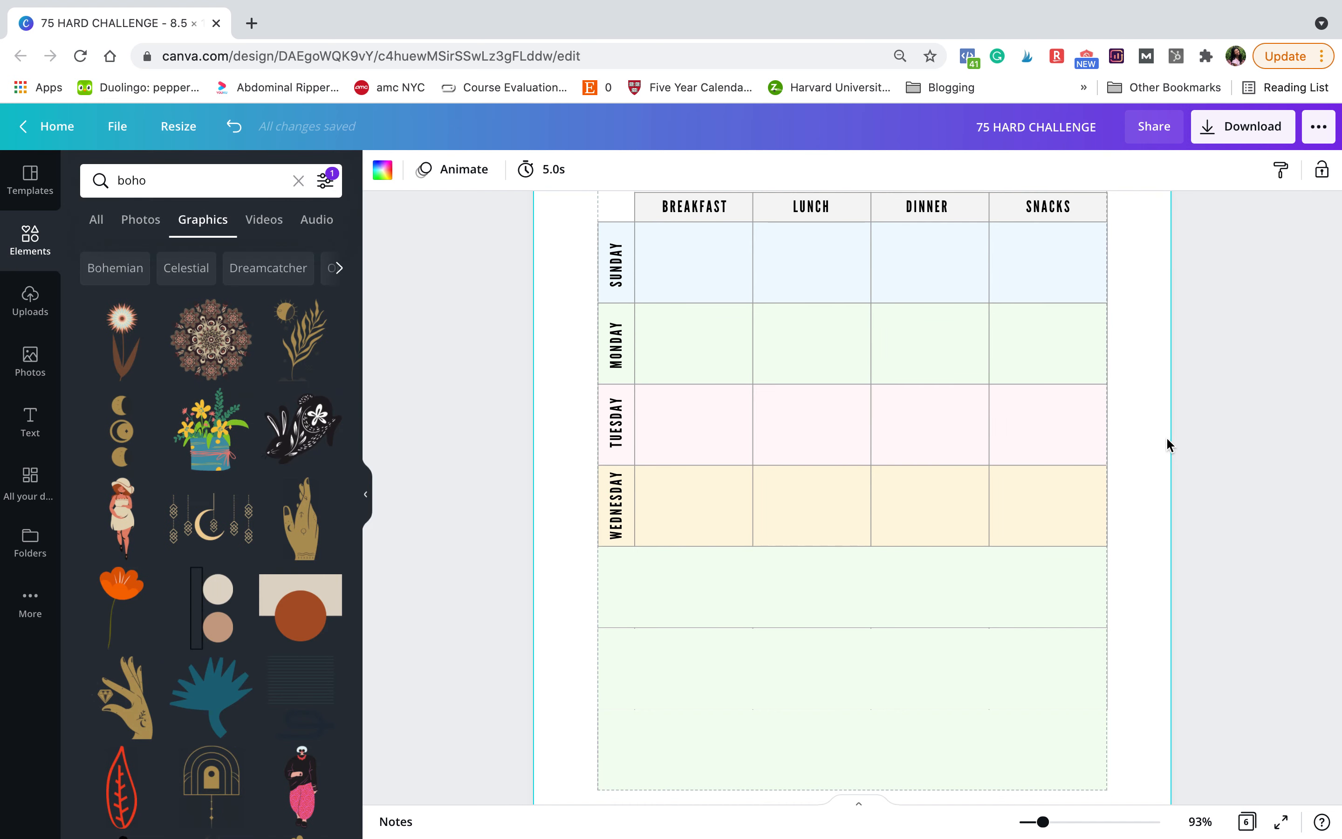
Recolour the THURSDAY row's rectangle with the document's purple, lightened to the pale tint #F5F0FF.
left_click(934, 580)
left_click(382, 172)
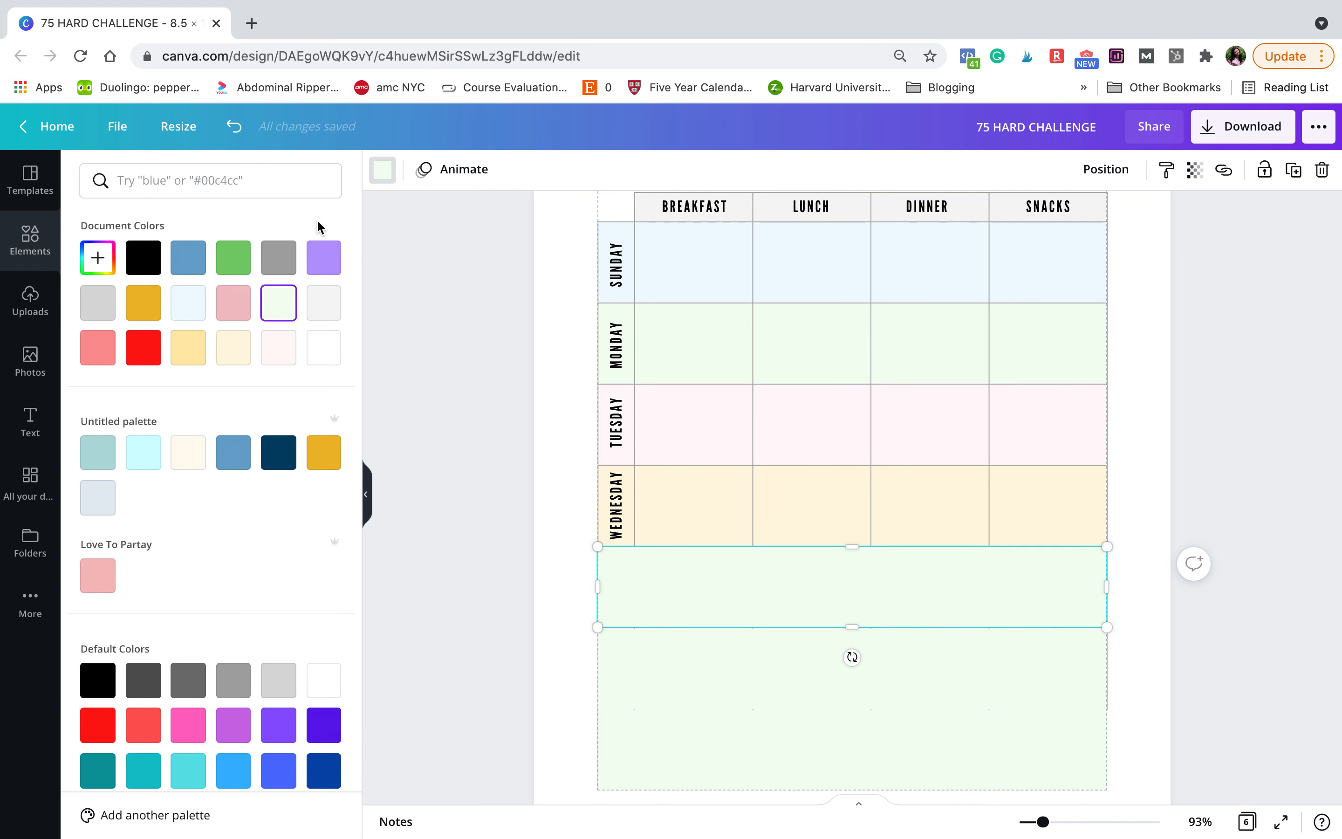
left_click(337, 268)
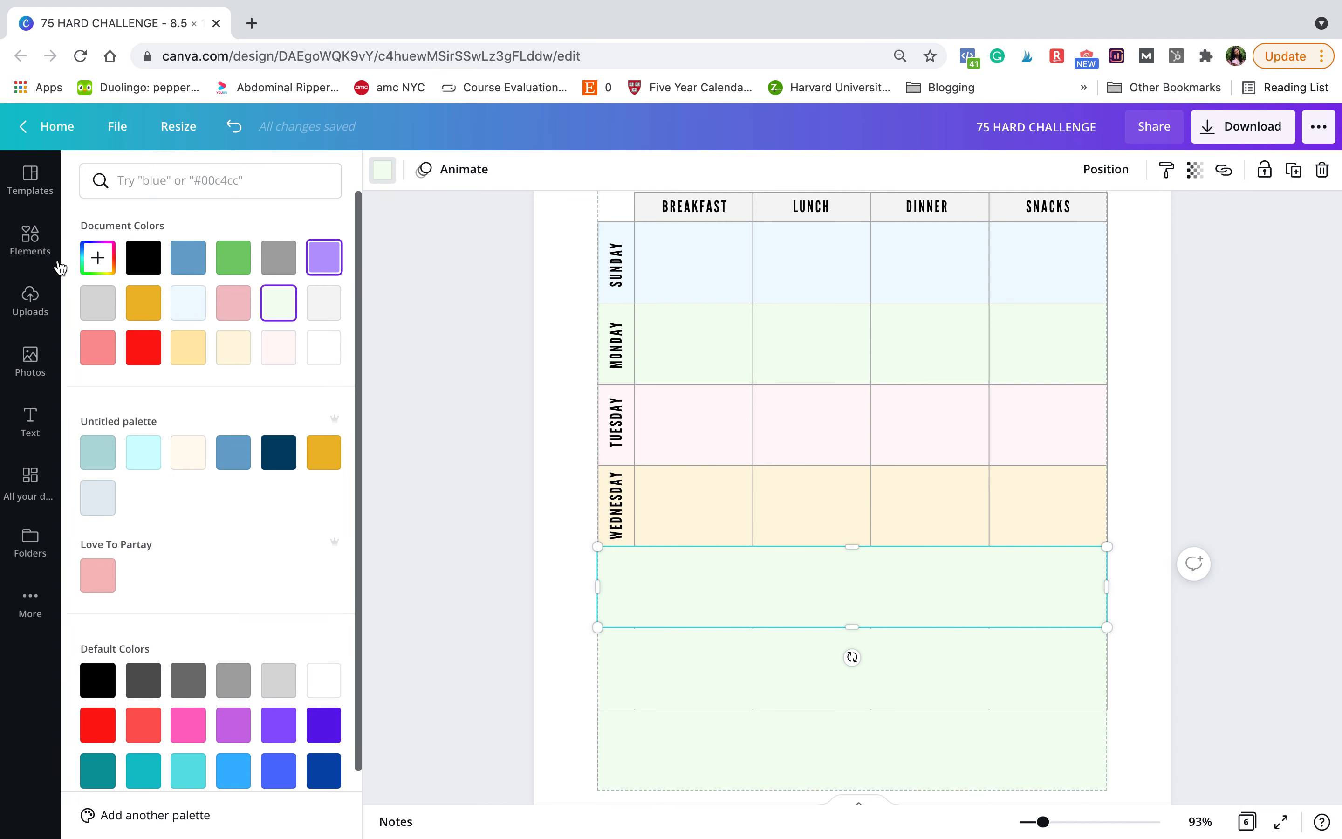
left_click(97, 257)
left_click_drag(130, 283, 108, 277)
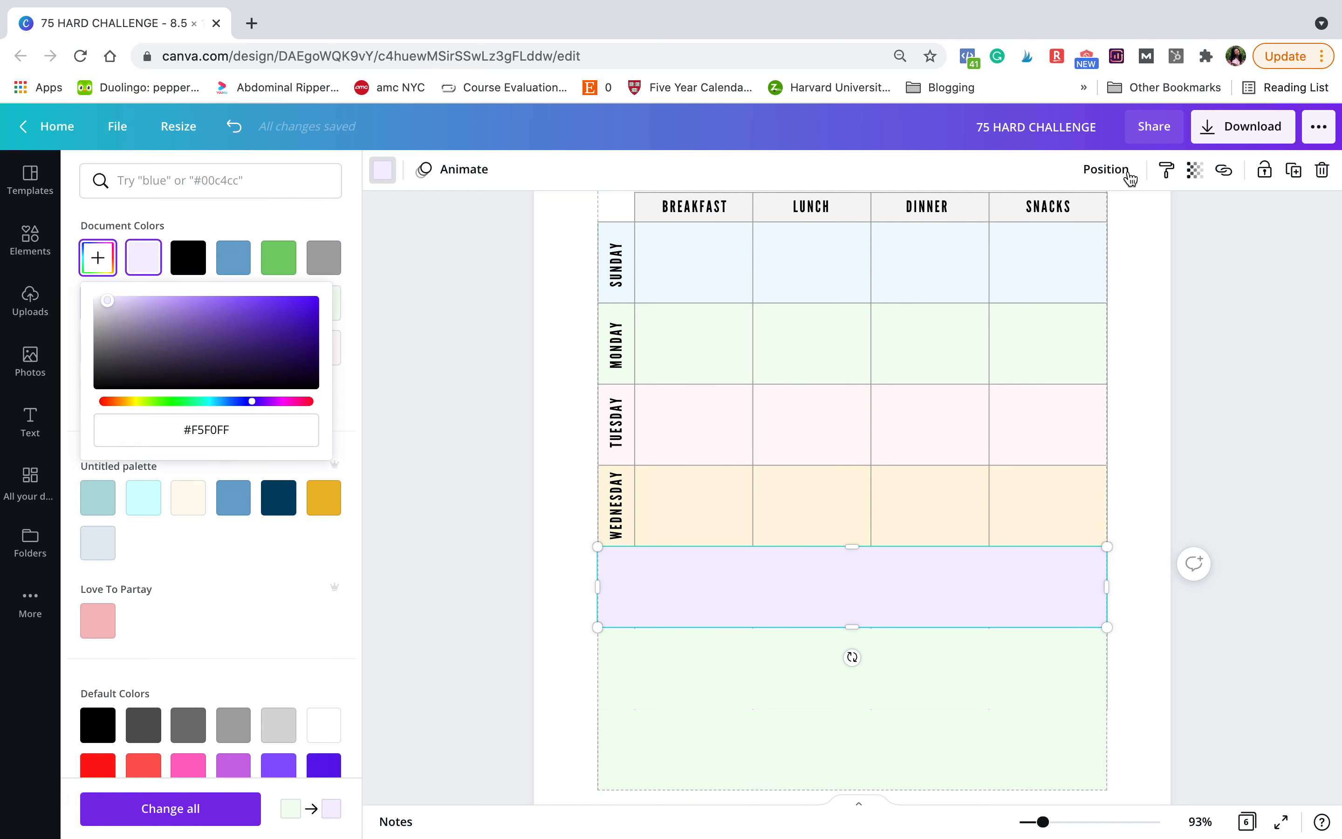
Send the pale purple THURSDAY rectangle to the back, behind its label and grid lines, and deselect it.
left_click(1106, 169)
left_click(1103, 266)
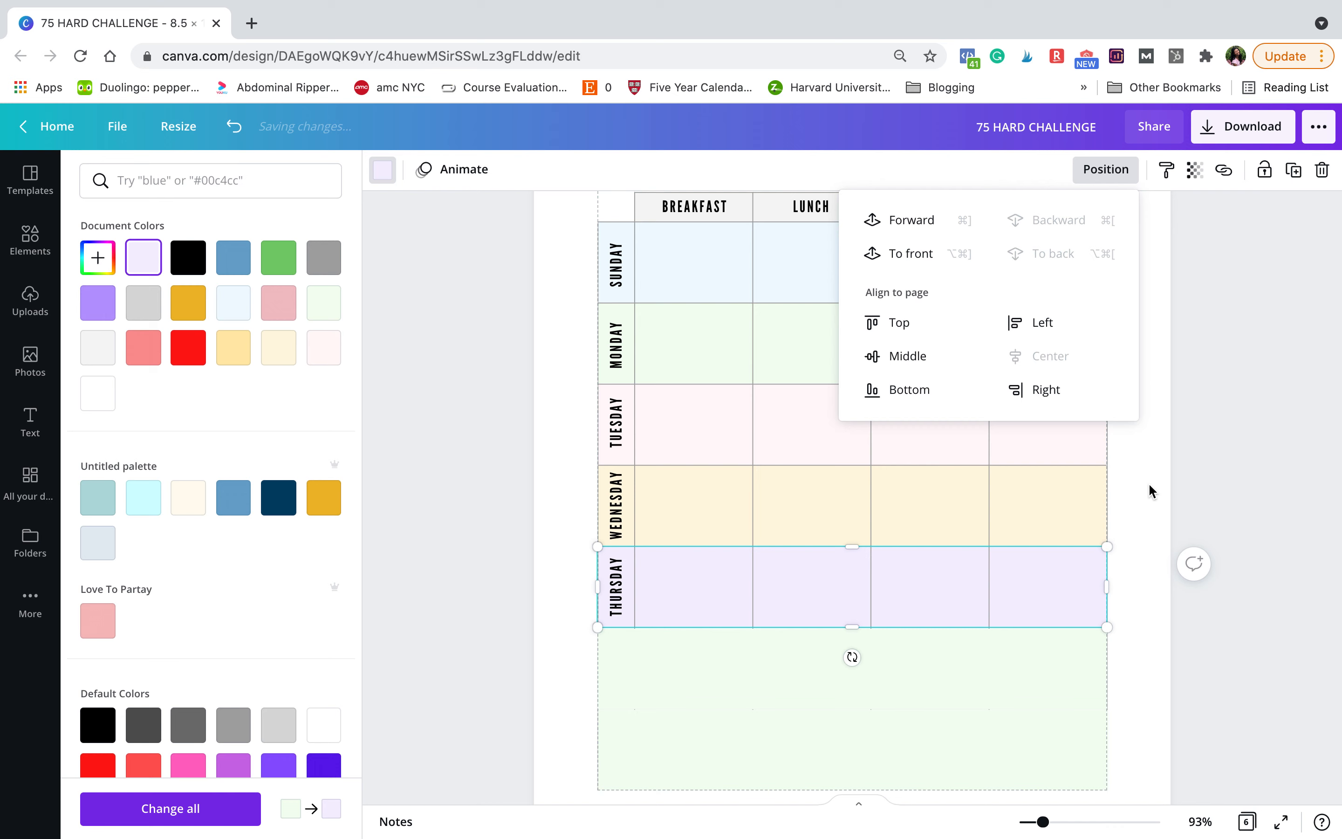
left_click(1147, 488)
left_click(1146, 491)
Recolour the FRIDAY row's rectangle with the default light orange, lightened to the pale tint #FFEED5.
left_click(990, 656)
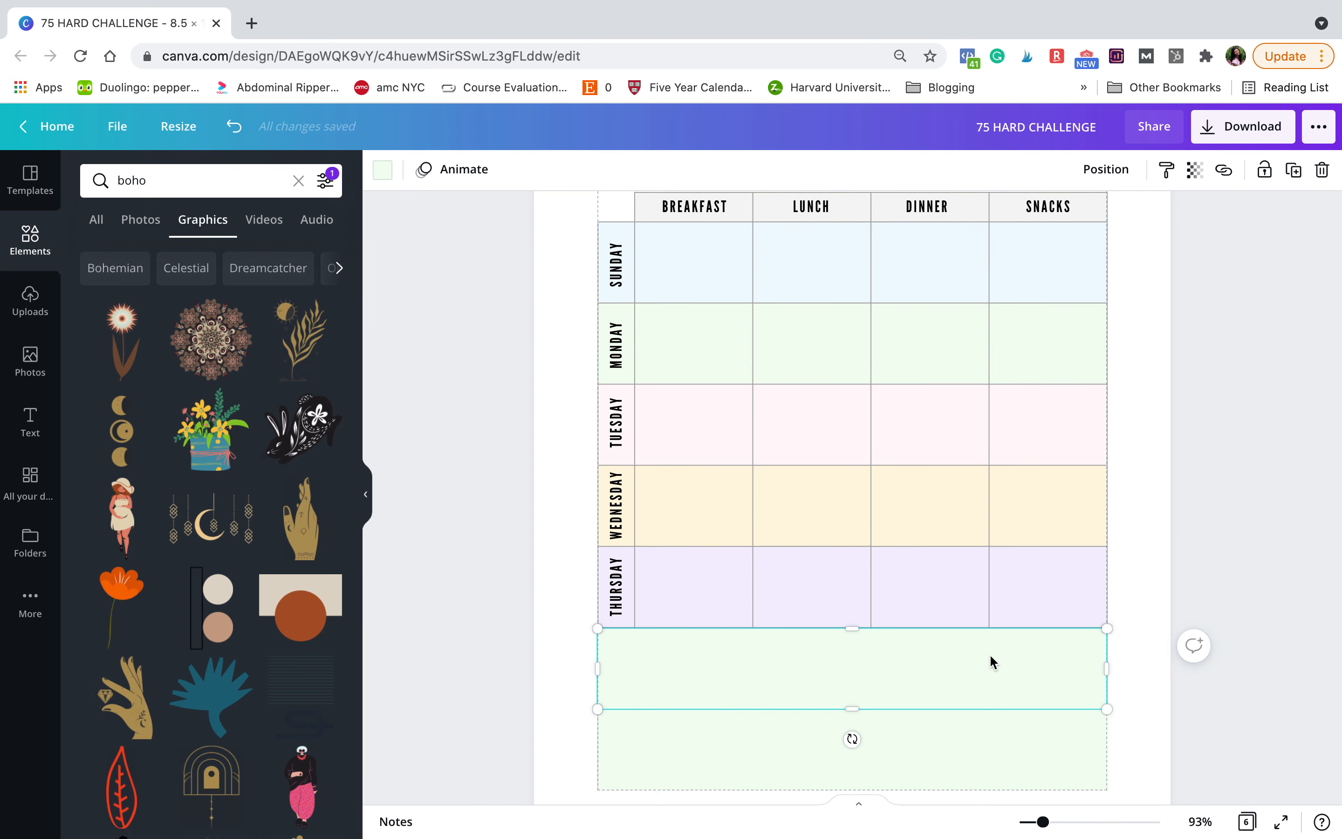
left_click(382, 170)
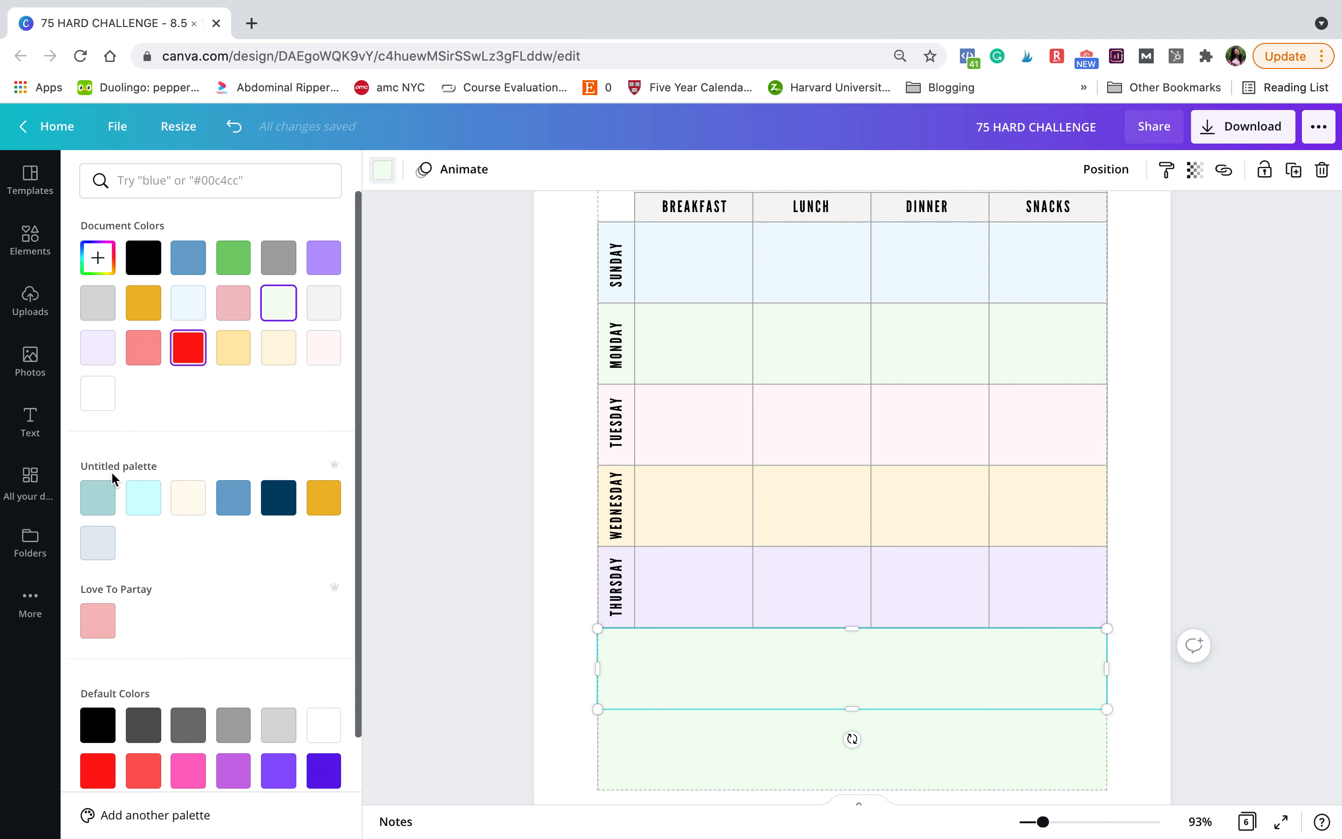
scroll(111, 471, "down", 2)
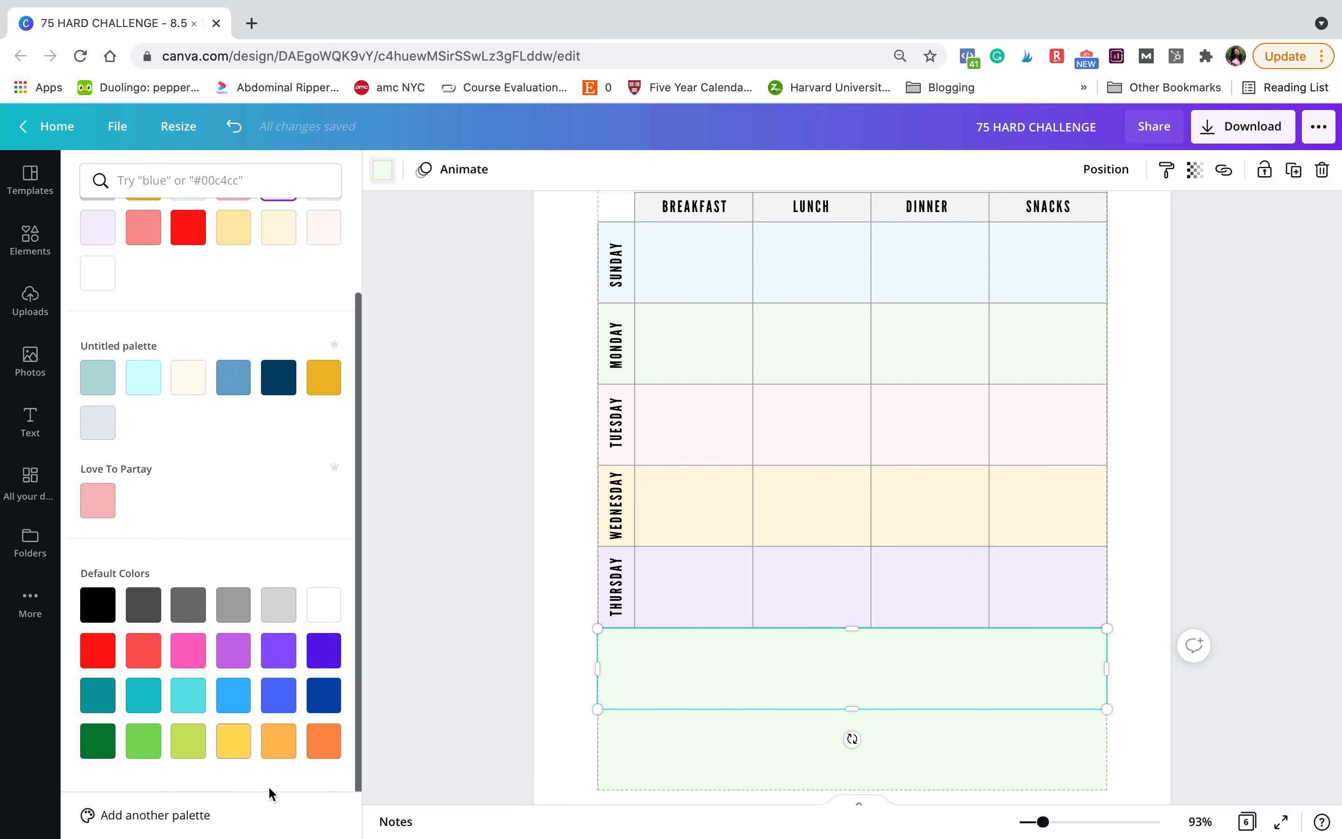
left_click(279, 741)
scroll(226, 358, "up", 2)
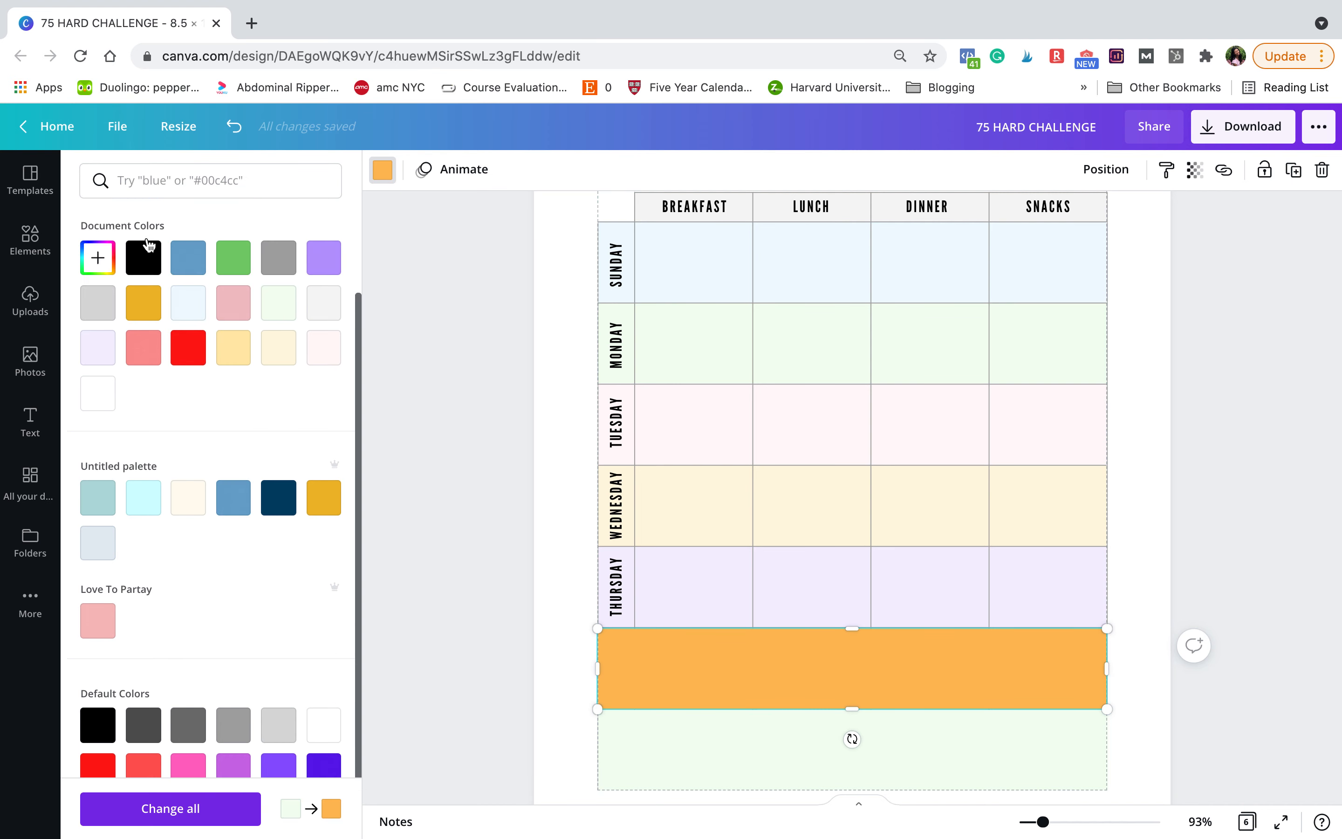
left_click(101, 260)
left_click_drag(239, 300, 134, 266)
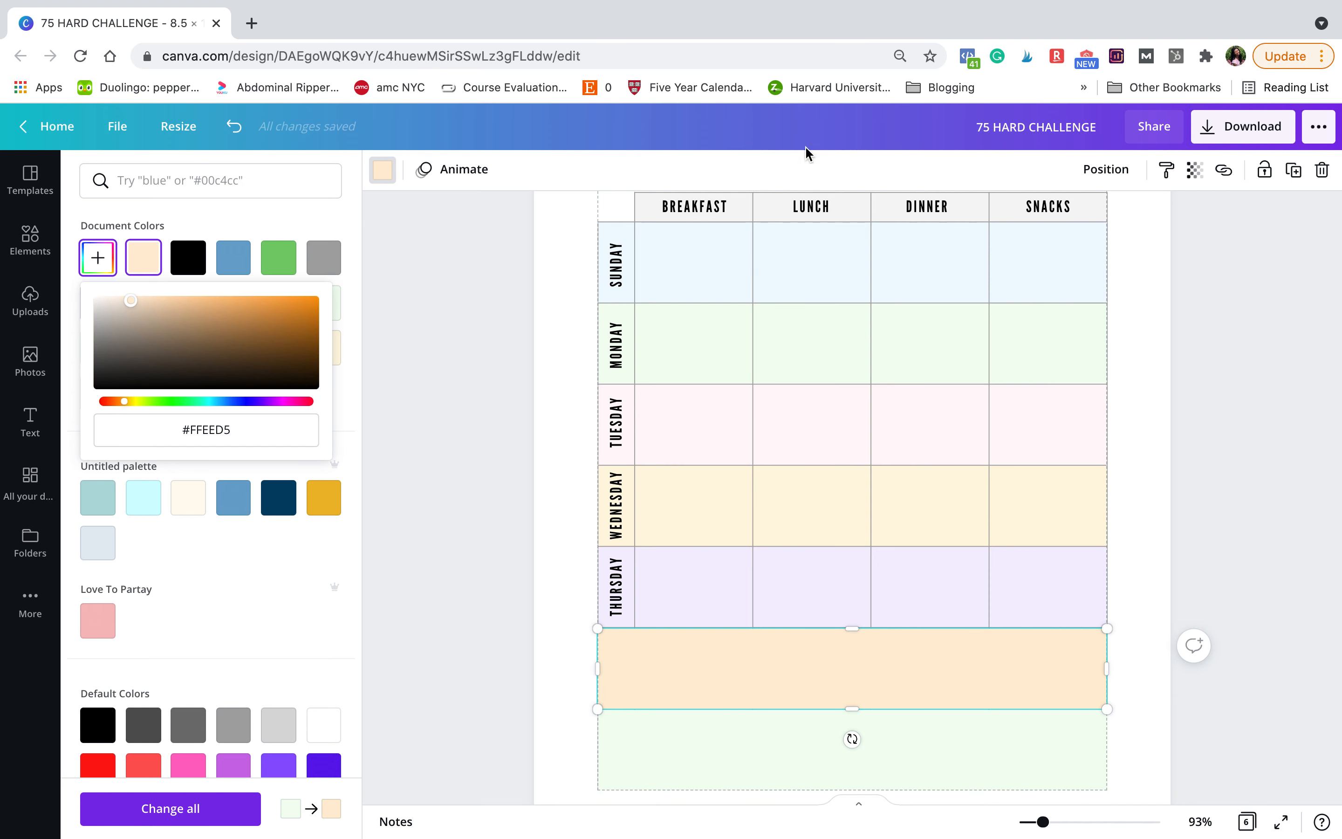
Send the pale orange FRIDAY rectangle to the back, behind its label and grid lines, and deselect it.
left_click(1120, 169)
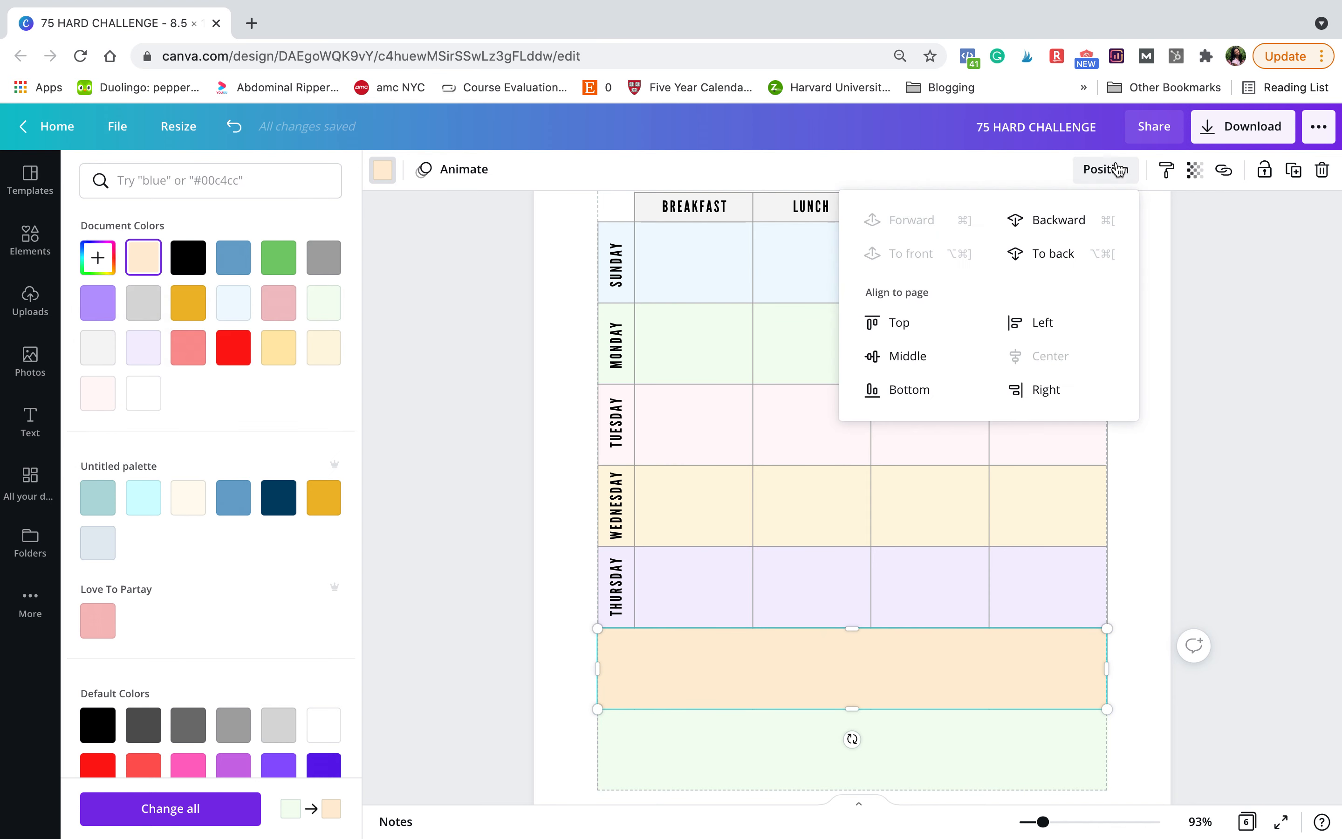
left_click(1052, 256)
left_click(1166, 455)
Shift the hue of the WEDNESDAY row's rectangle to the pale yellow #FFFFE1.
left_click(1025, 507)
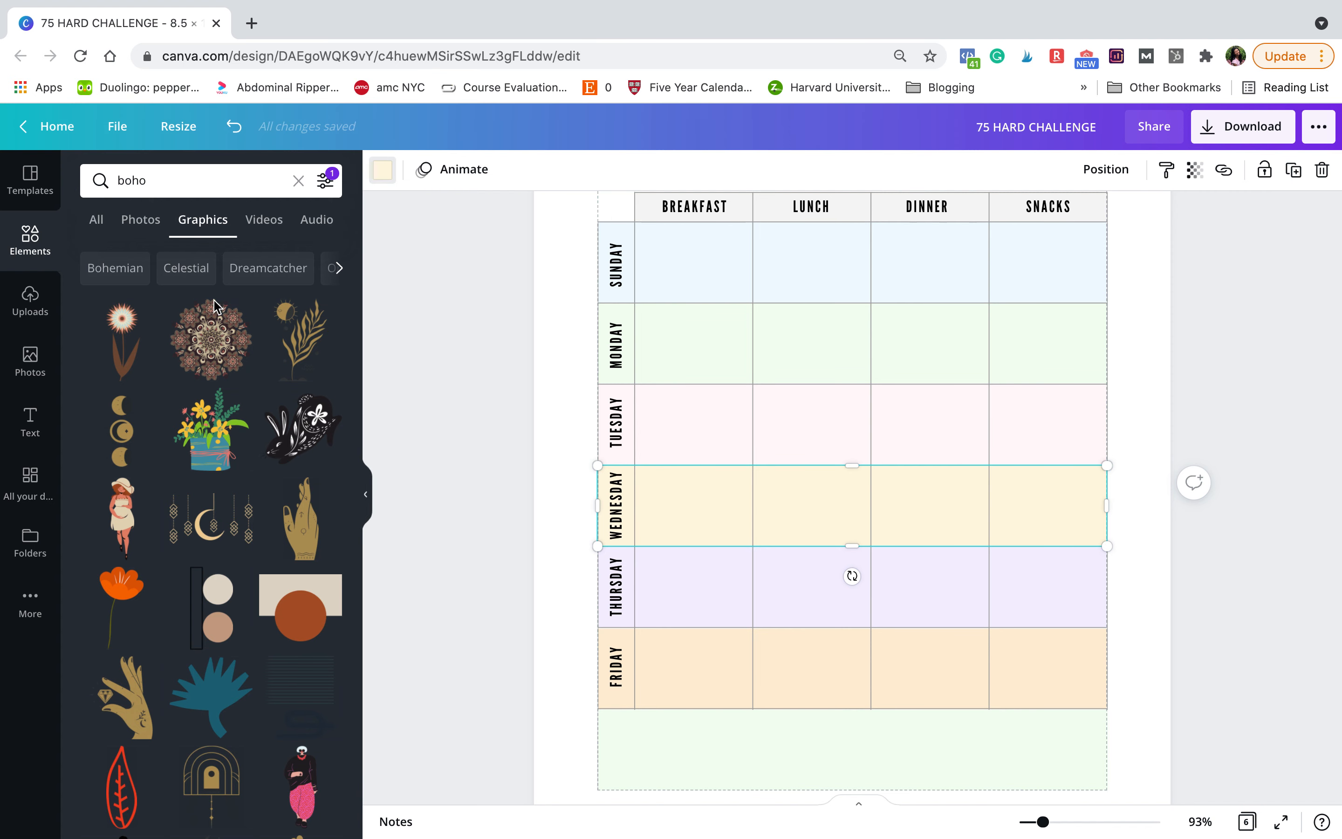
left_click(98, 257)
key("super+a")
left_click(135, 400)
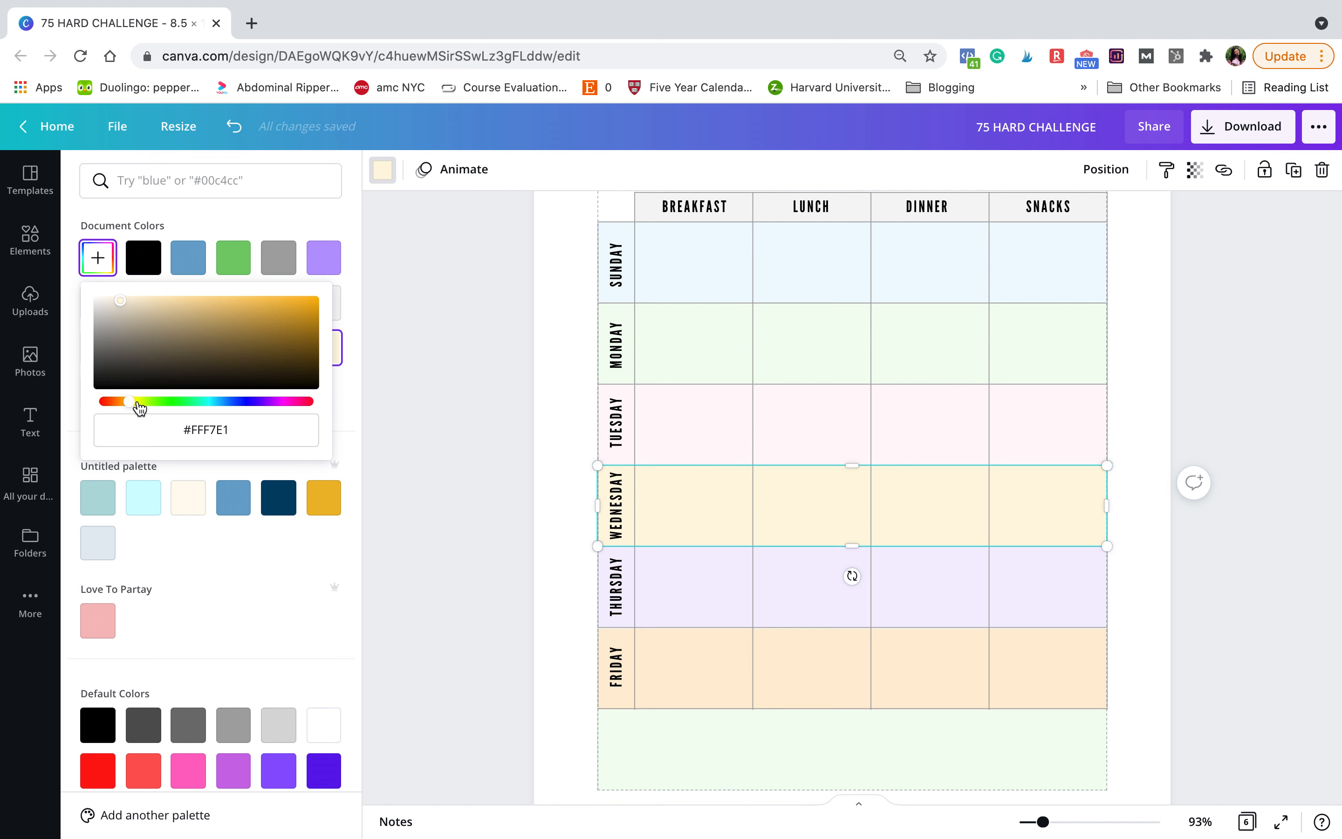
left_click_drag(137, 404, 139, 404)
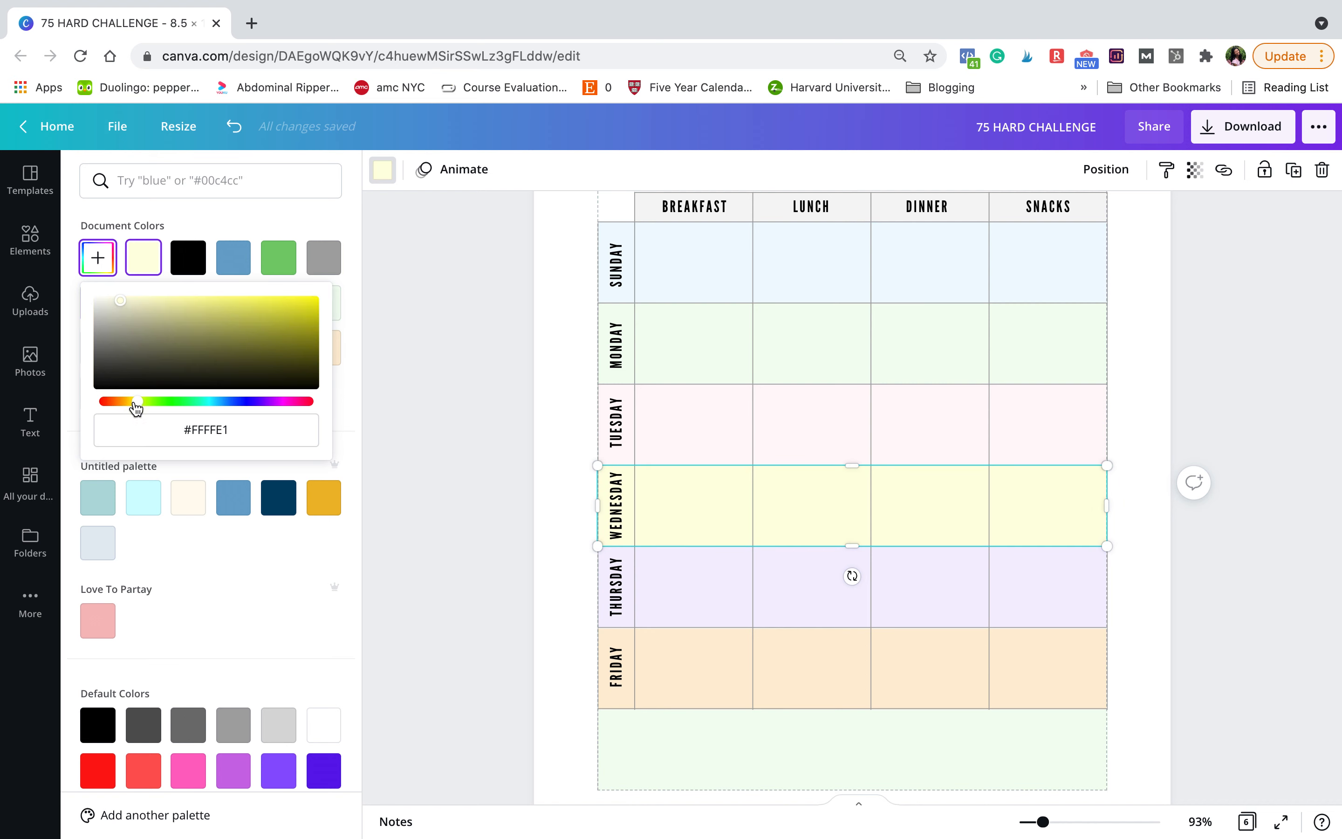
Recolour the bottom row's rectangle, below FRIDAY, with the default coral red, lightened to the pale tint #FFE6E6.
left_click(638, 738)
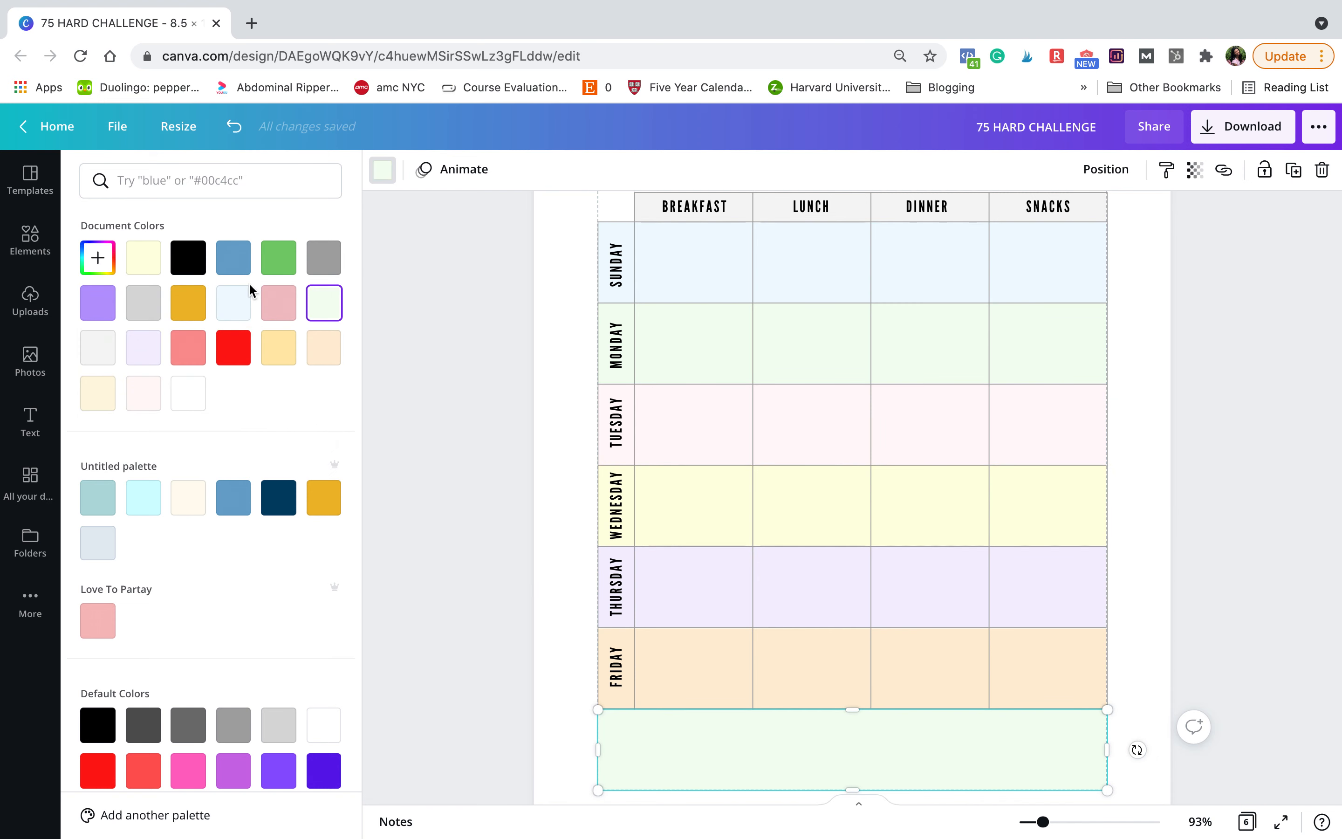
scroll(217, 398, "down", 2)
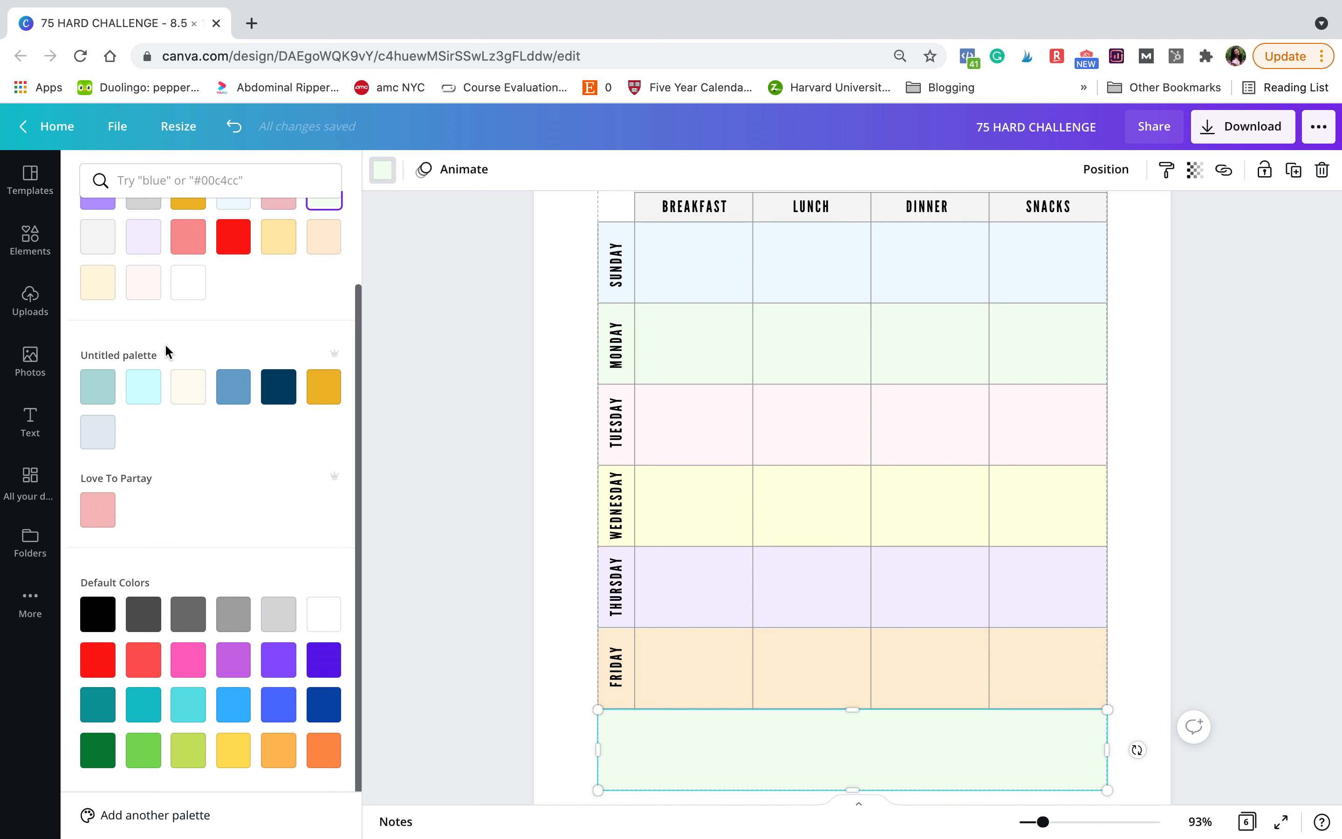
scroll(166, 346, "down", 1)
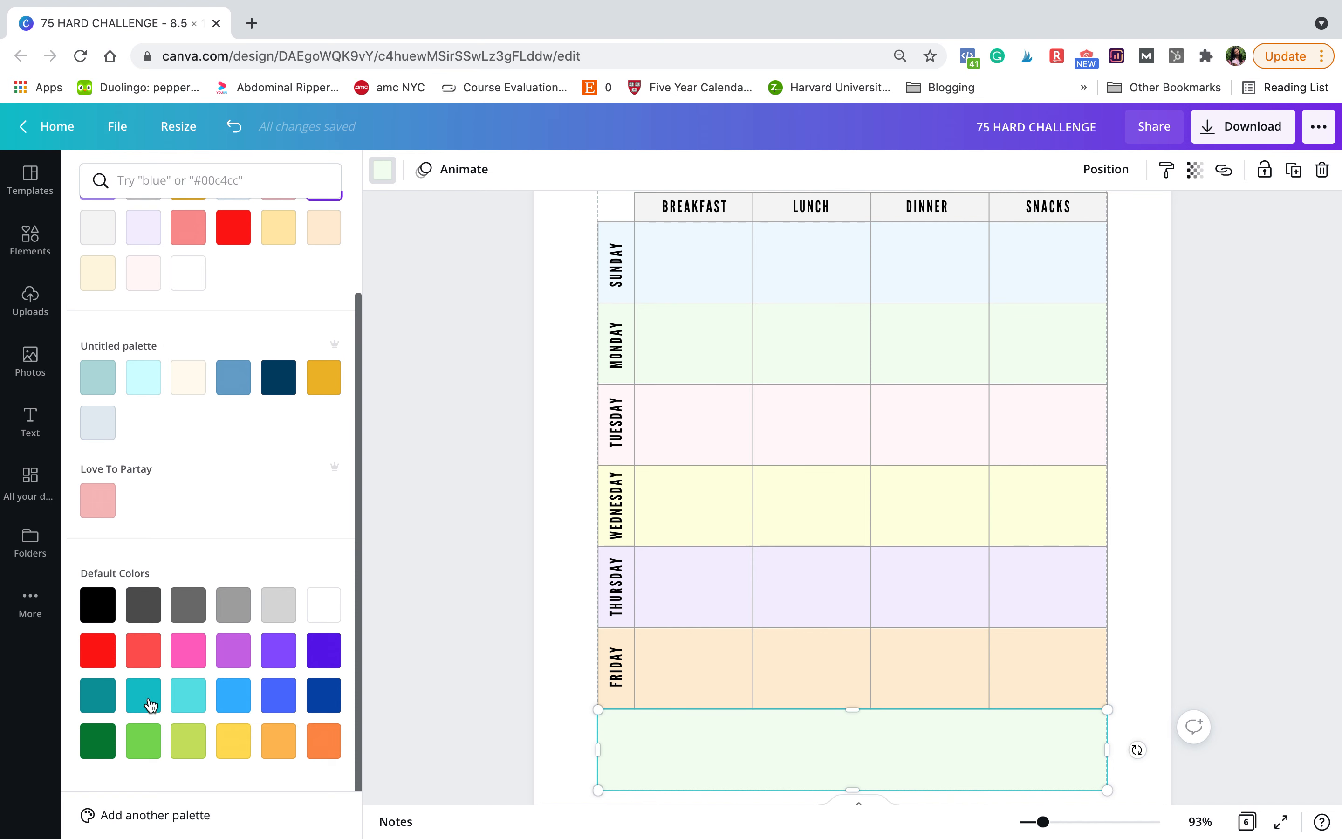
left_click(134, 659)
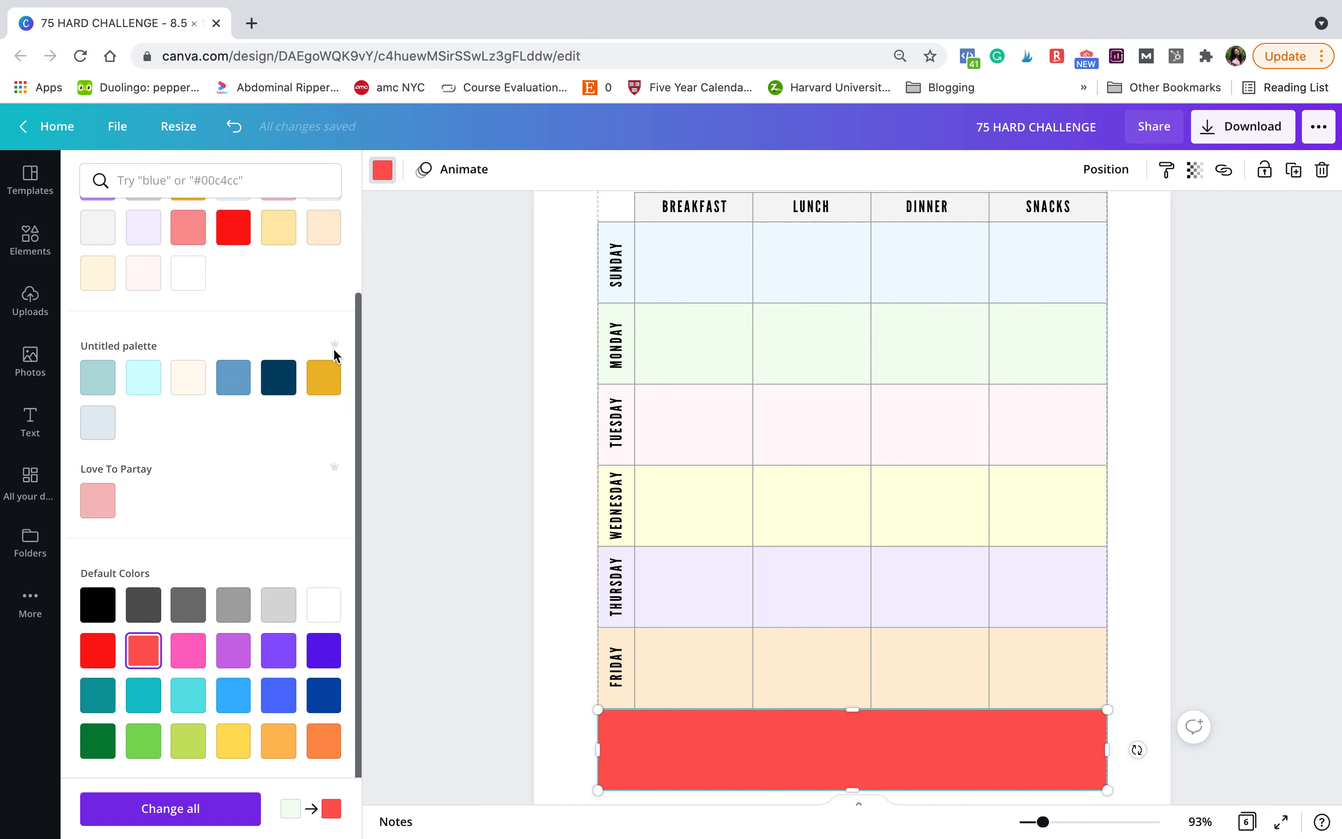
scroll(310, 251, "up", 3)
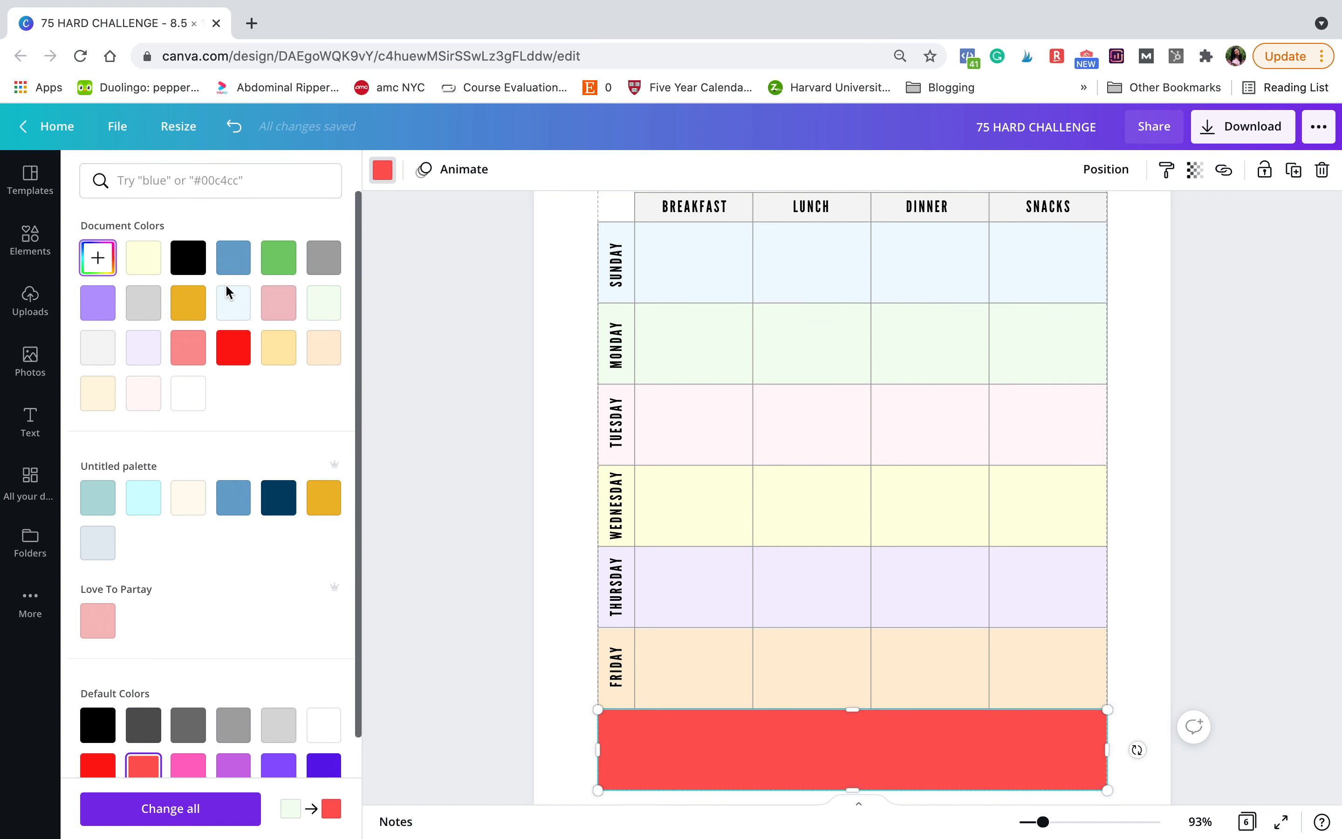
left_click_drag(242, 305, 117, 266)
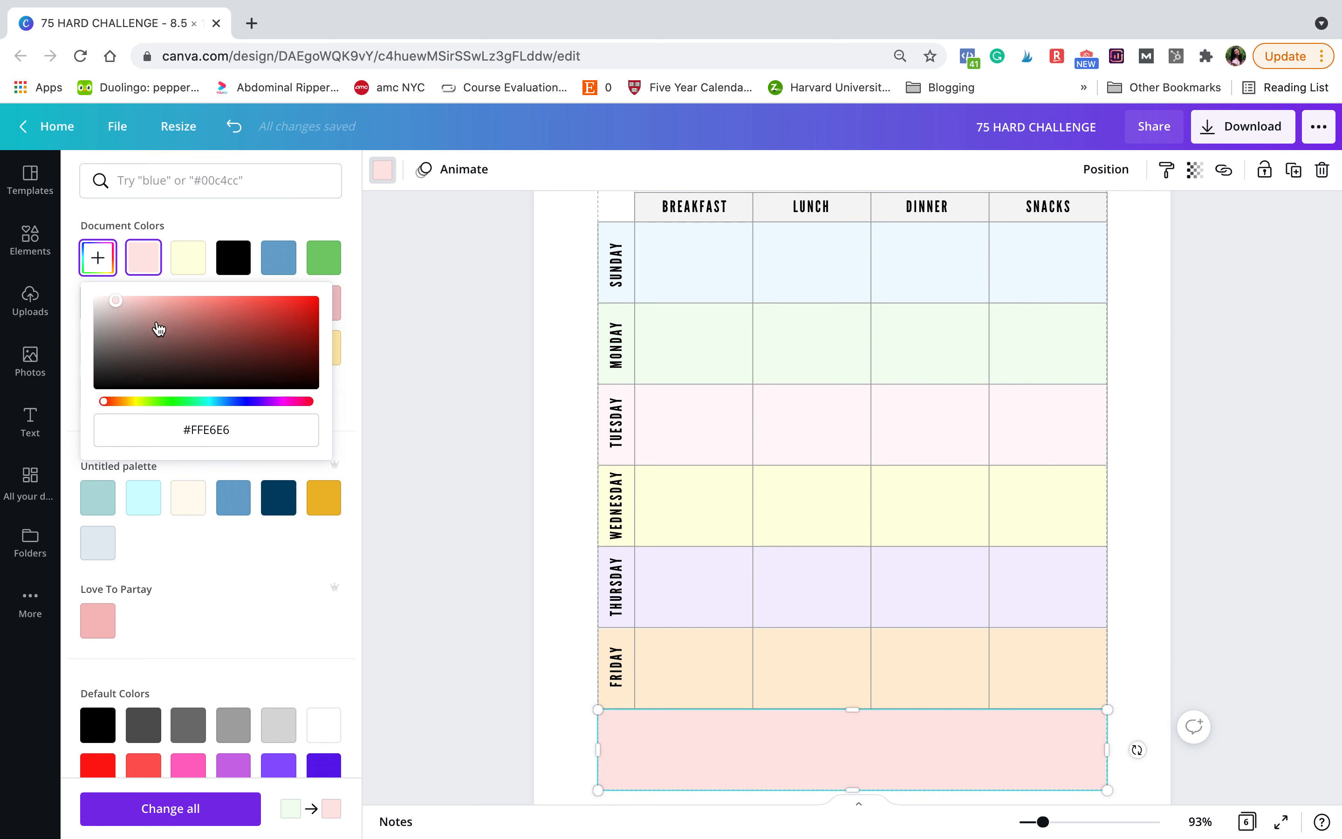
Send the pale red SATURDAY rectangle to the back, behind its label and grid lines, and deselect it.
left_click(1107, 169)
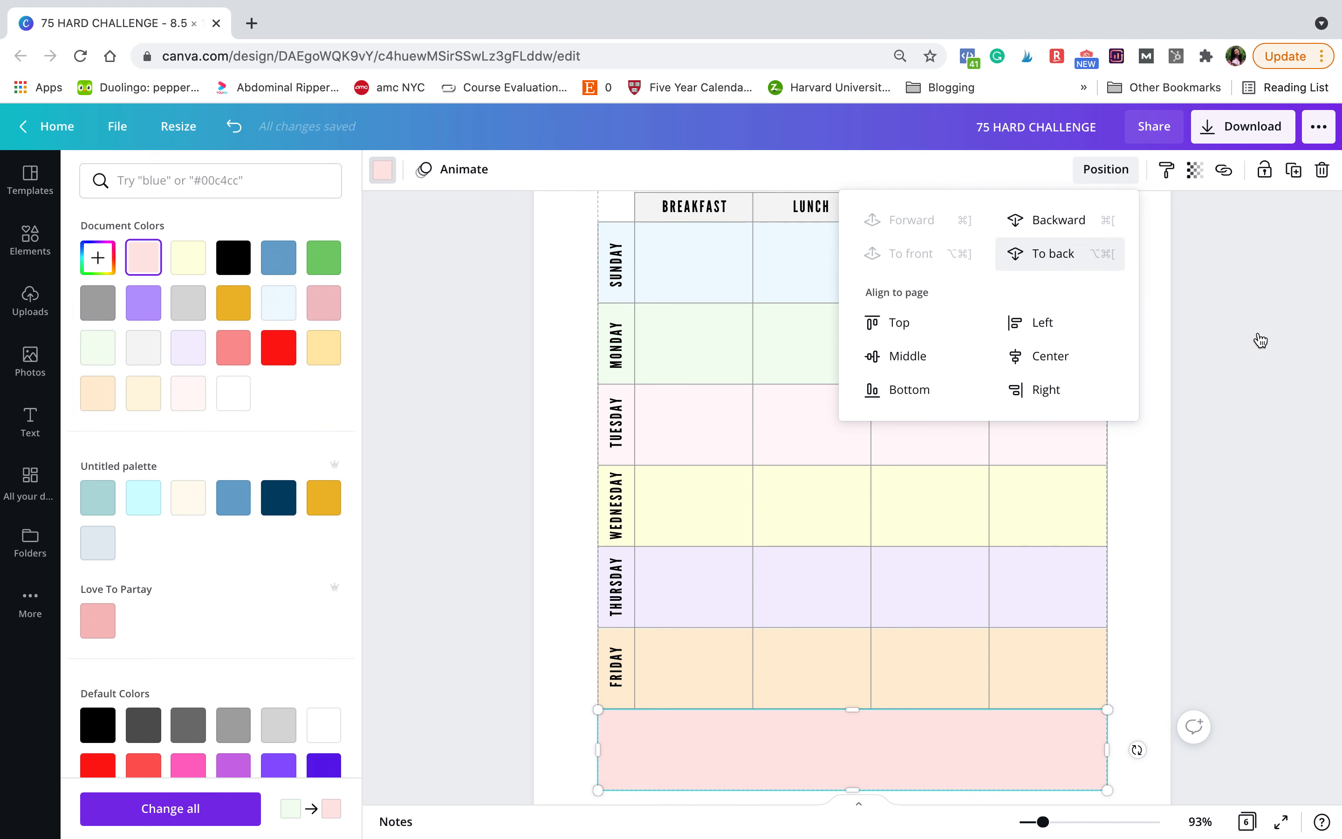
left_click(1230, 312)
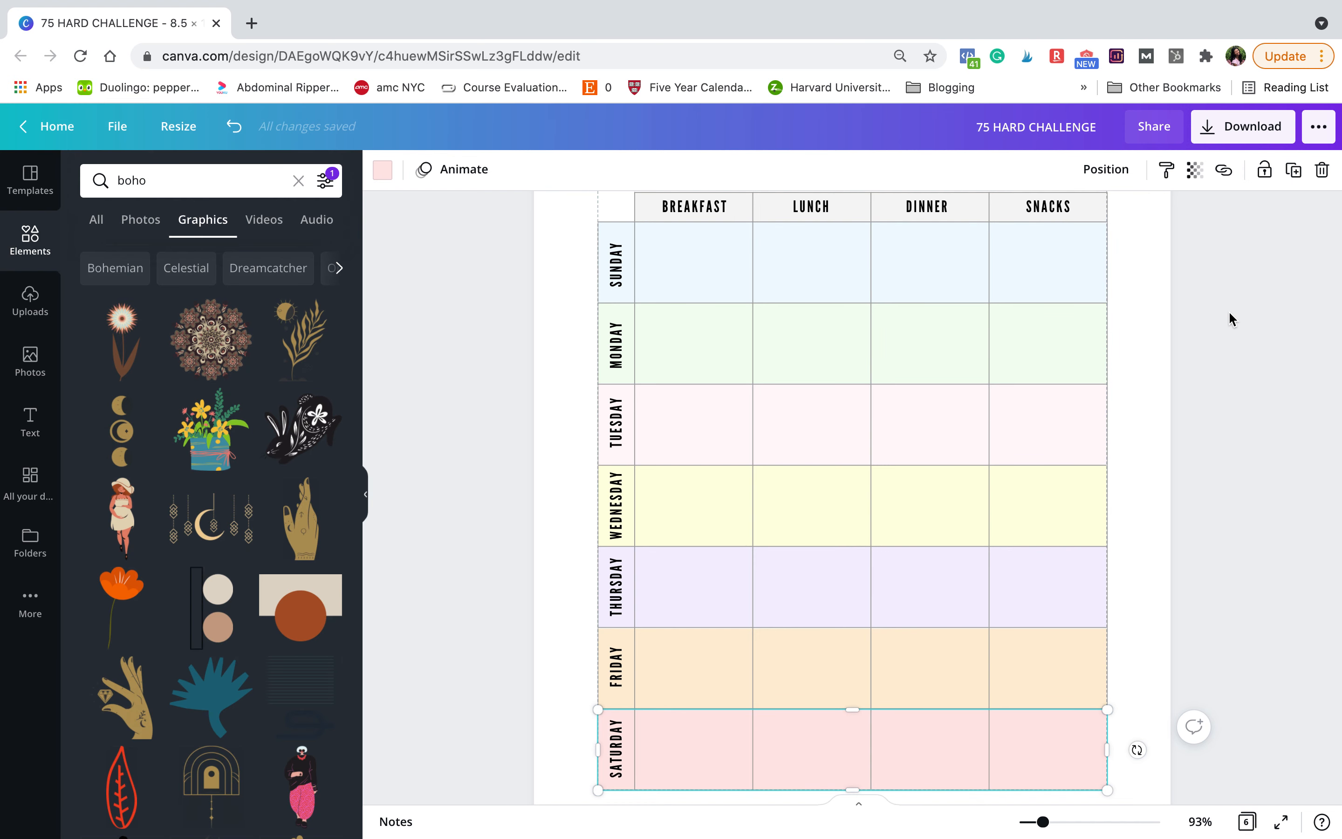
left_click(1229, 312)
Recolour the SATURDAY row's rectangle with the Untitled palette's light cyan, lightened to the pale tint #F3FFFF, and deselect it.
scroll(1228, 312, "down", 2)
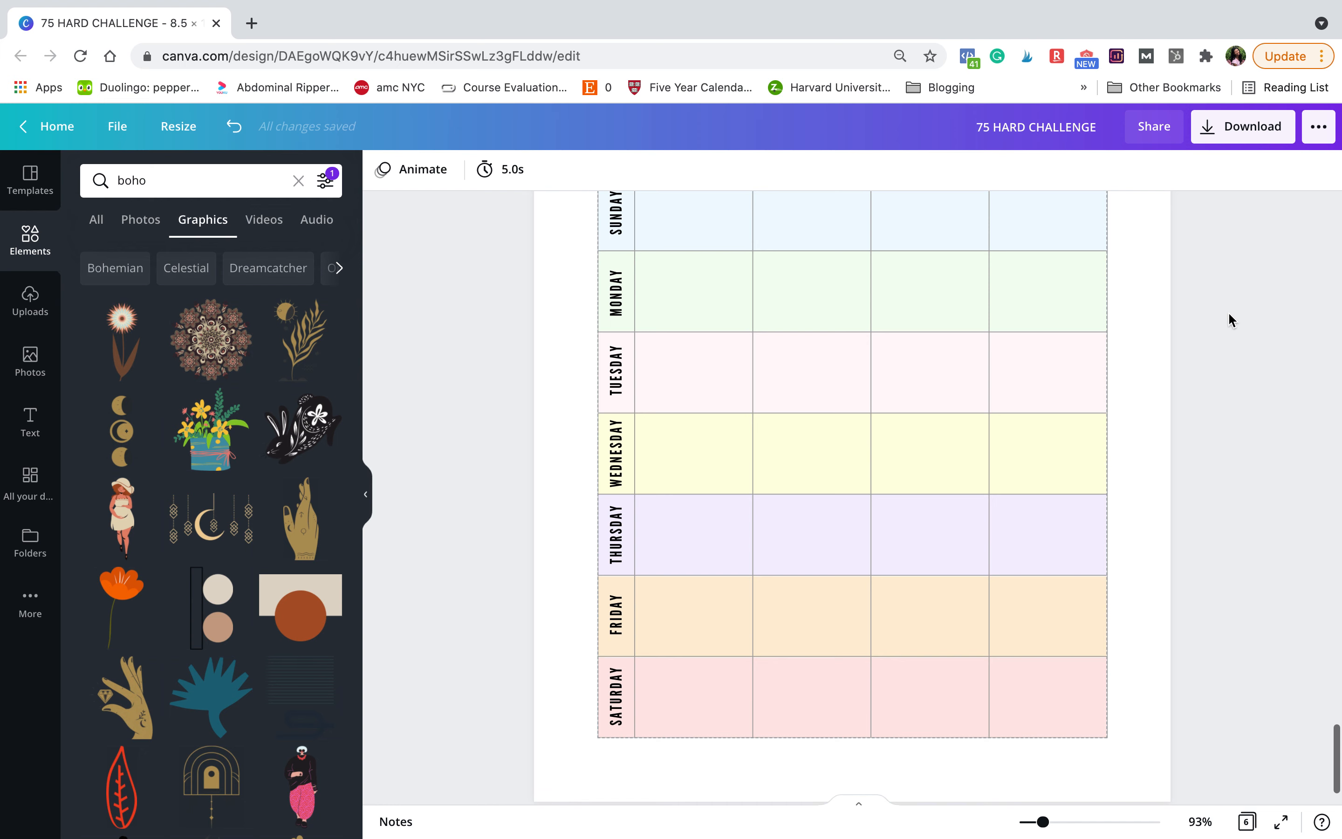
scroll(1228, 314, "up", 3)
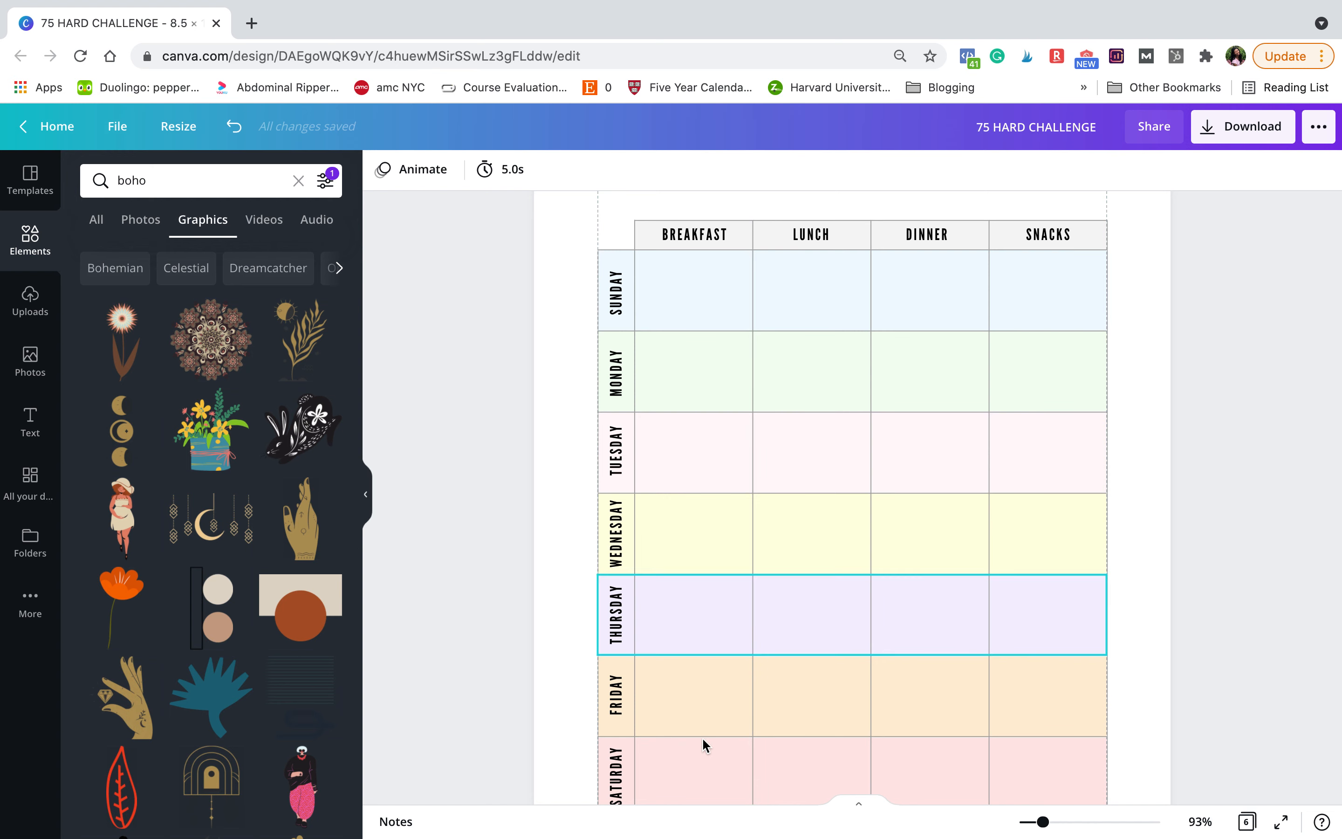
left_click(687, 628)
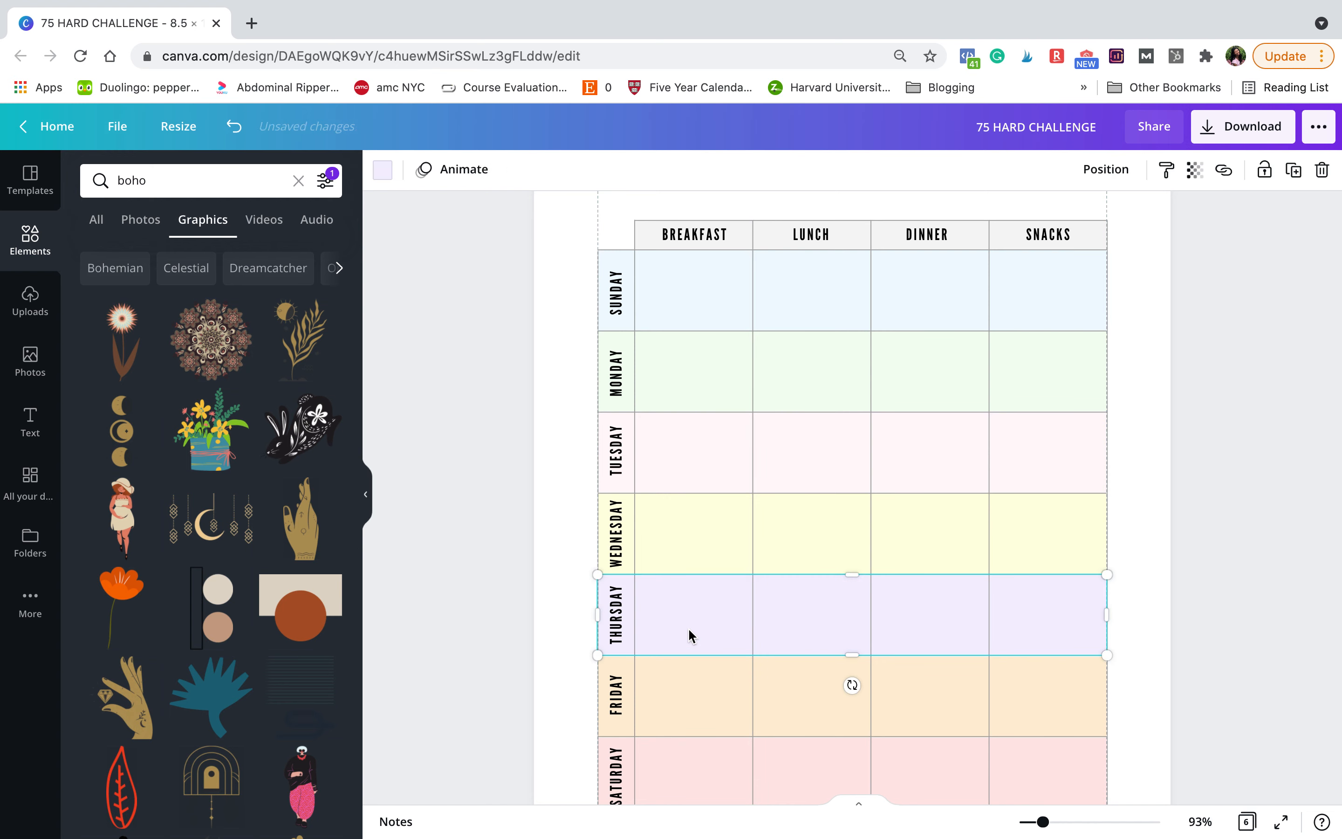
left_click(688, 681)
left_click(678, 768)
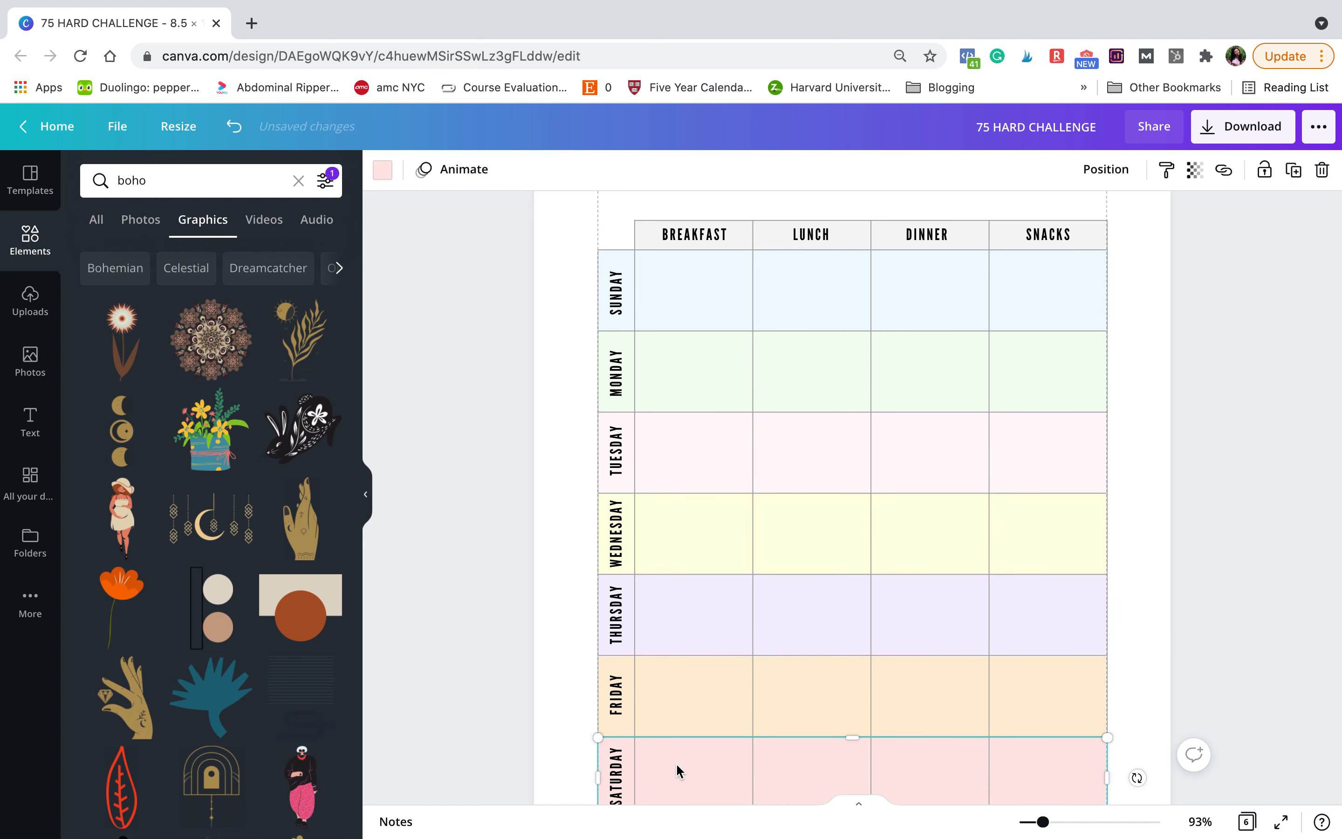
left_click(382, 170)
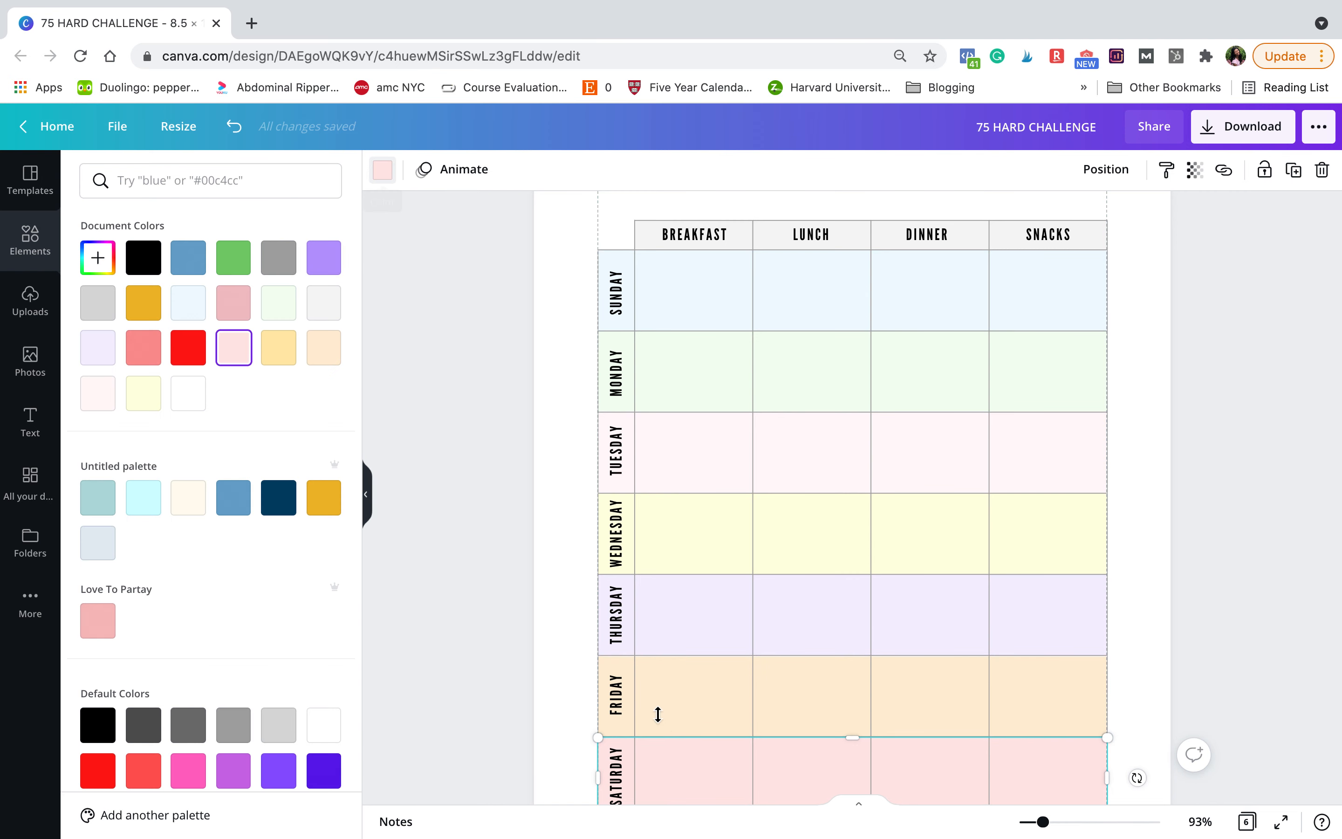
left_click(149, 507)
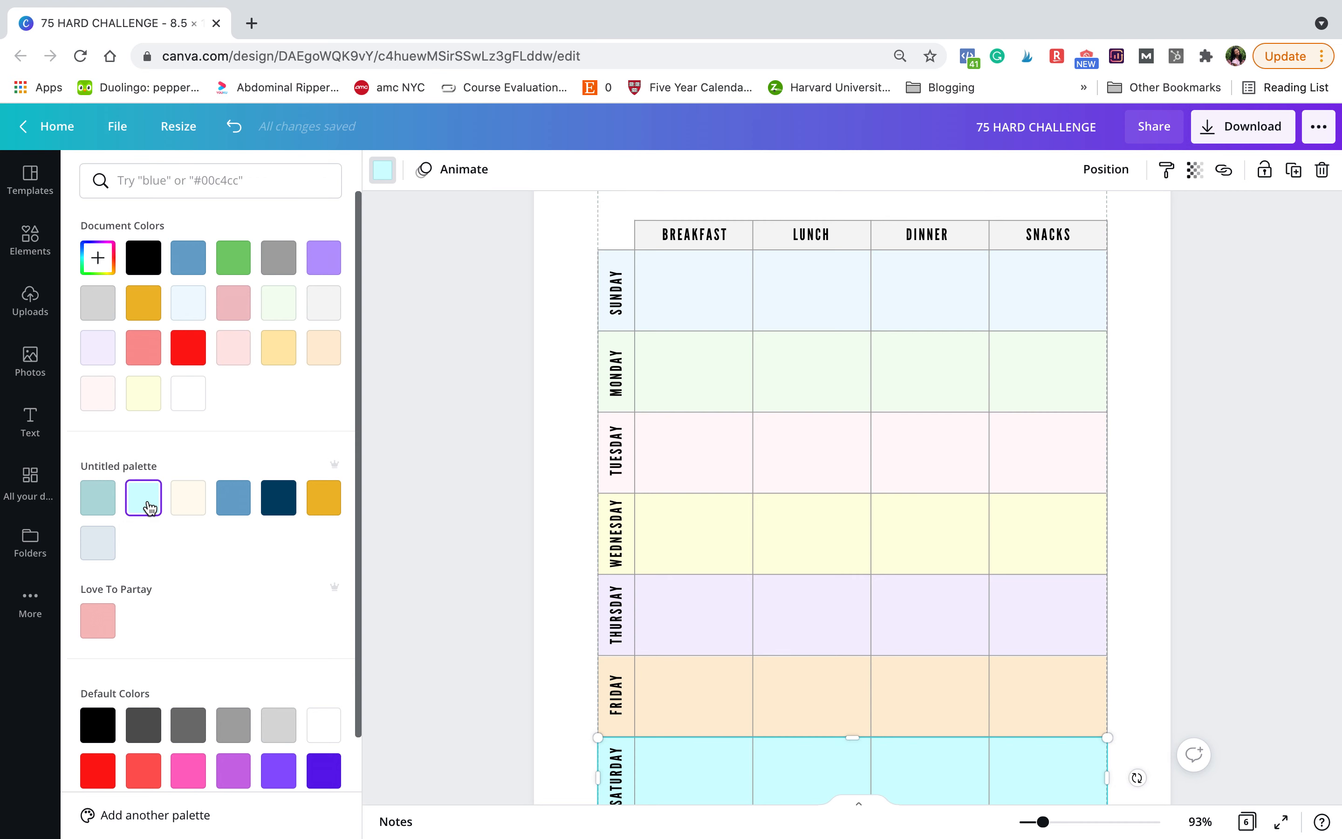
left_click(377, 173)
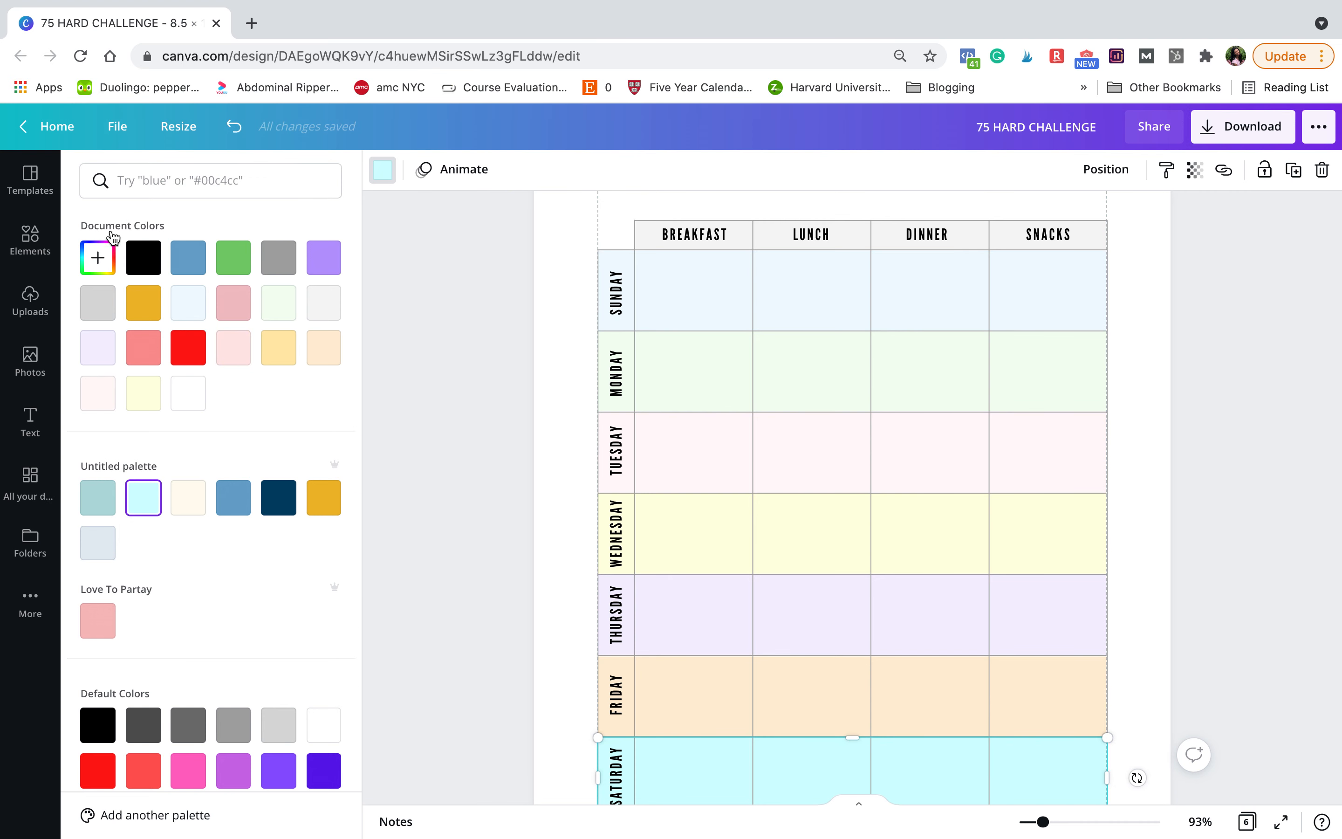
left_click(382, 170)
left_click(100, 255)
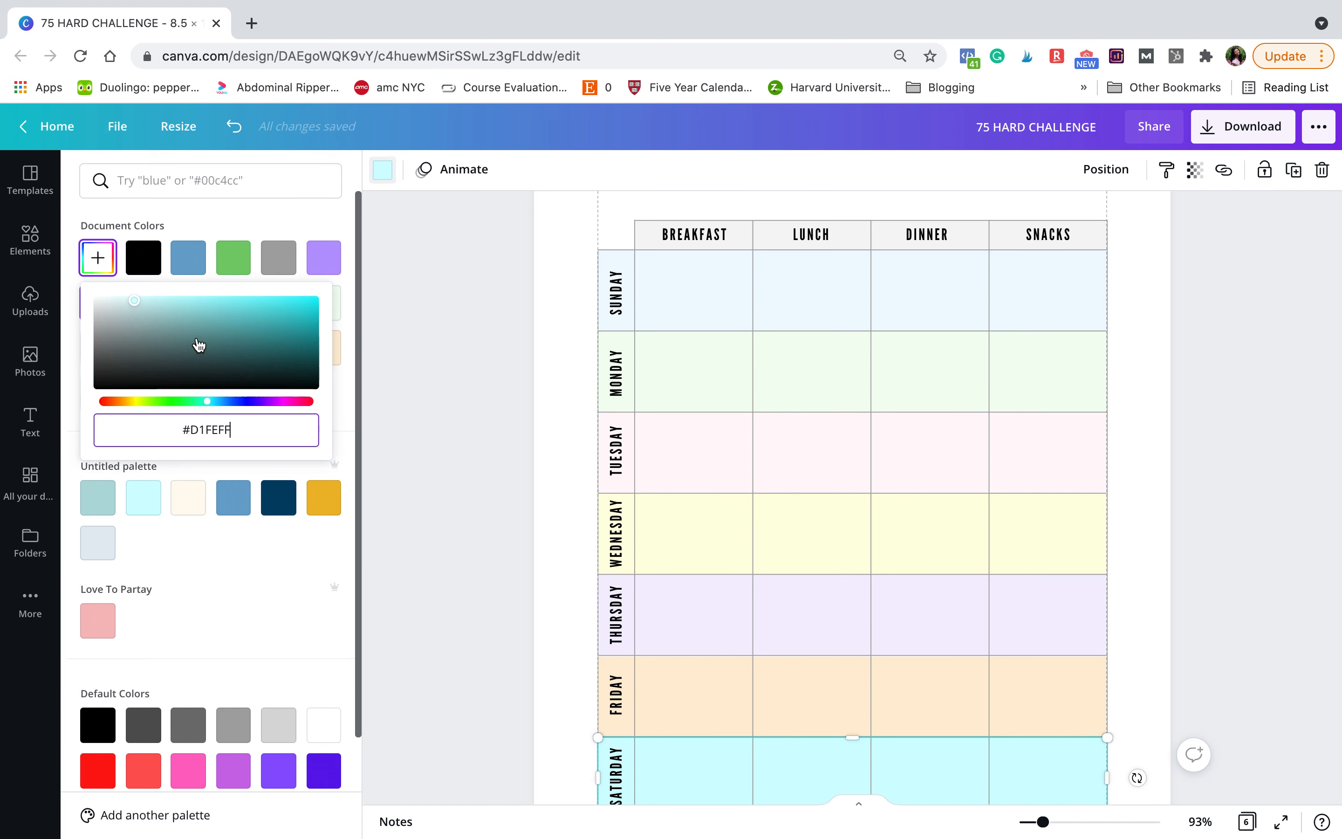
left_click_drag(182, 361, 104, 282)
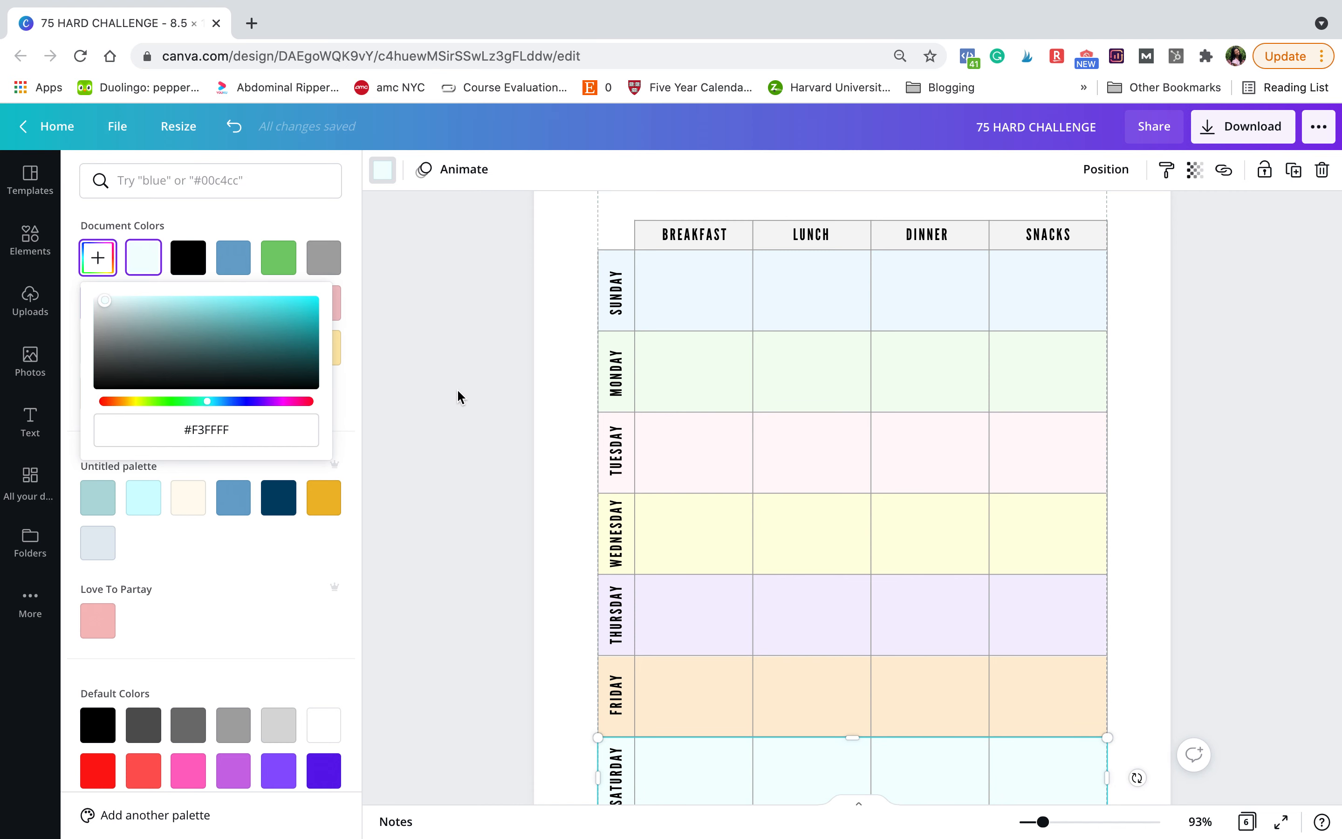
left_click(501, 401)
Review the whole meal planner page, from the title and WEEK line to the SATURDAY row, checking the row colours.
scroll(501, 402, "down", 2)
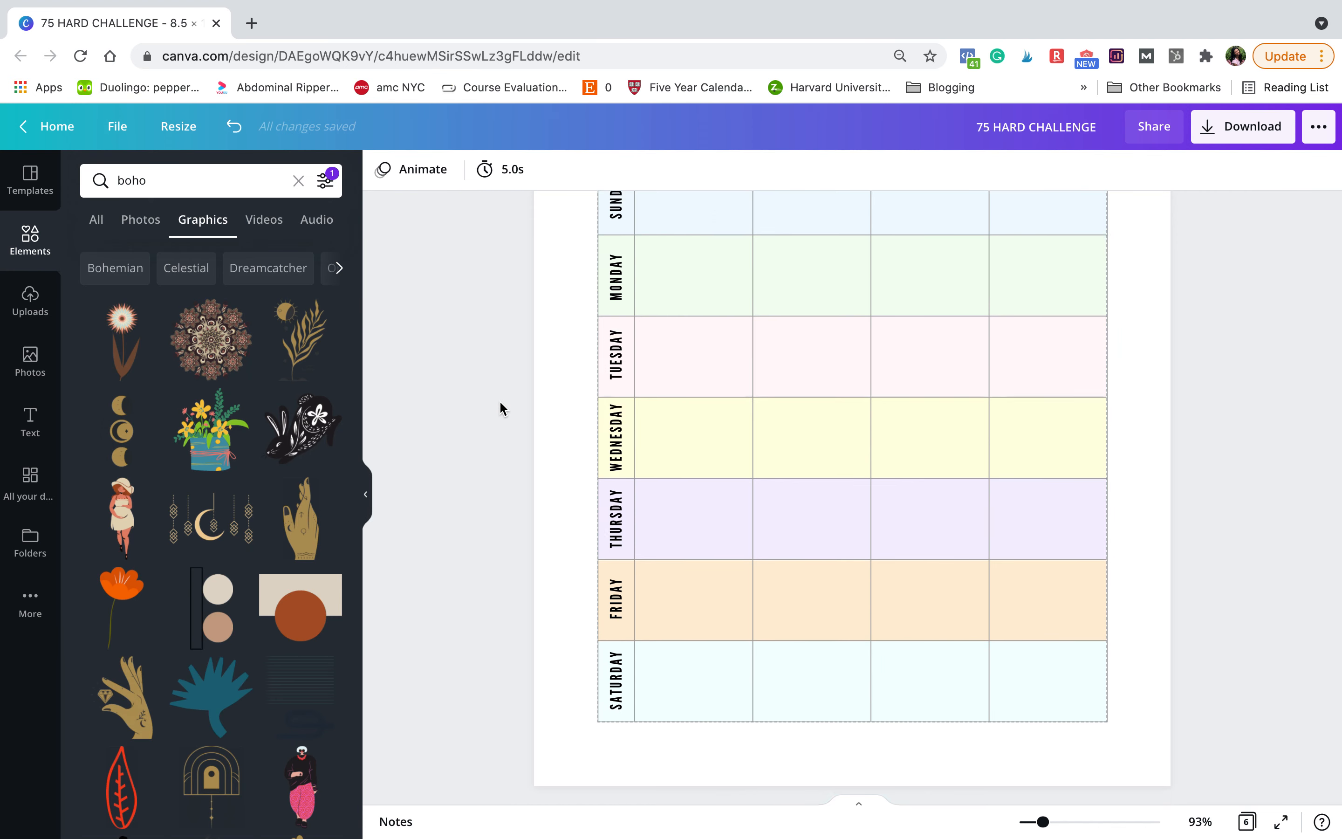
scroll(501, 409, "up", 3)
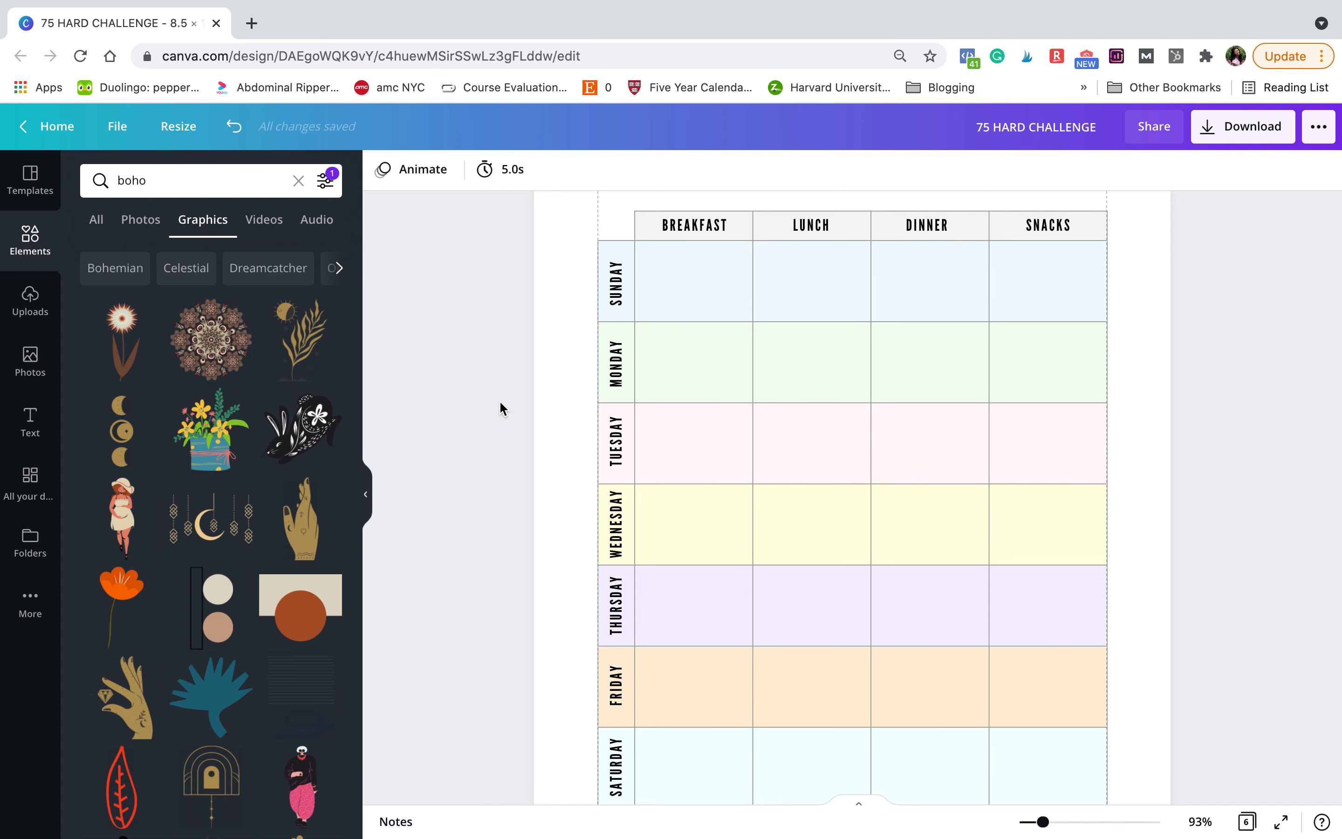
scroll(773, 334, "up", 5)
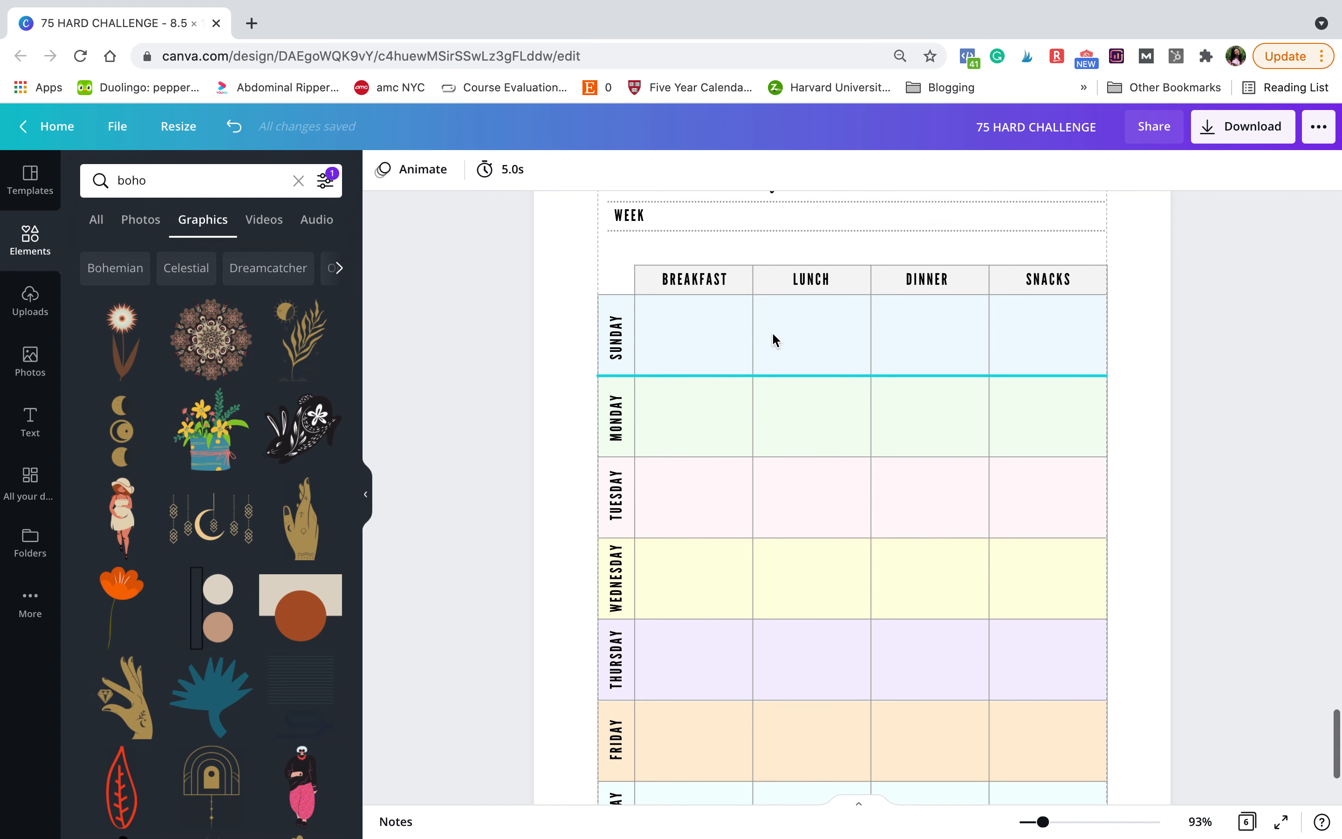
scroll(774, 337, "down", 2)
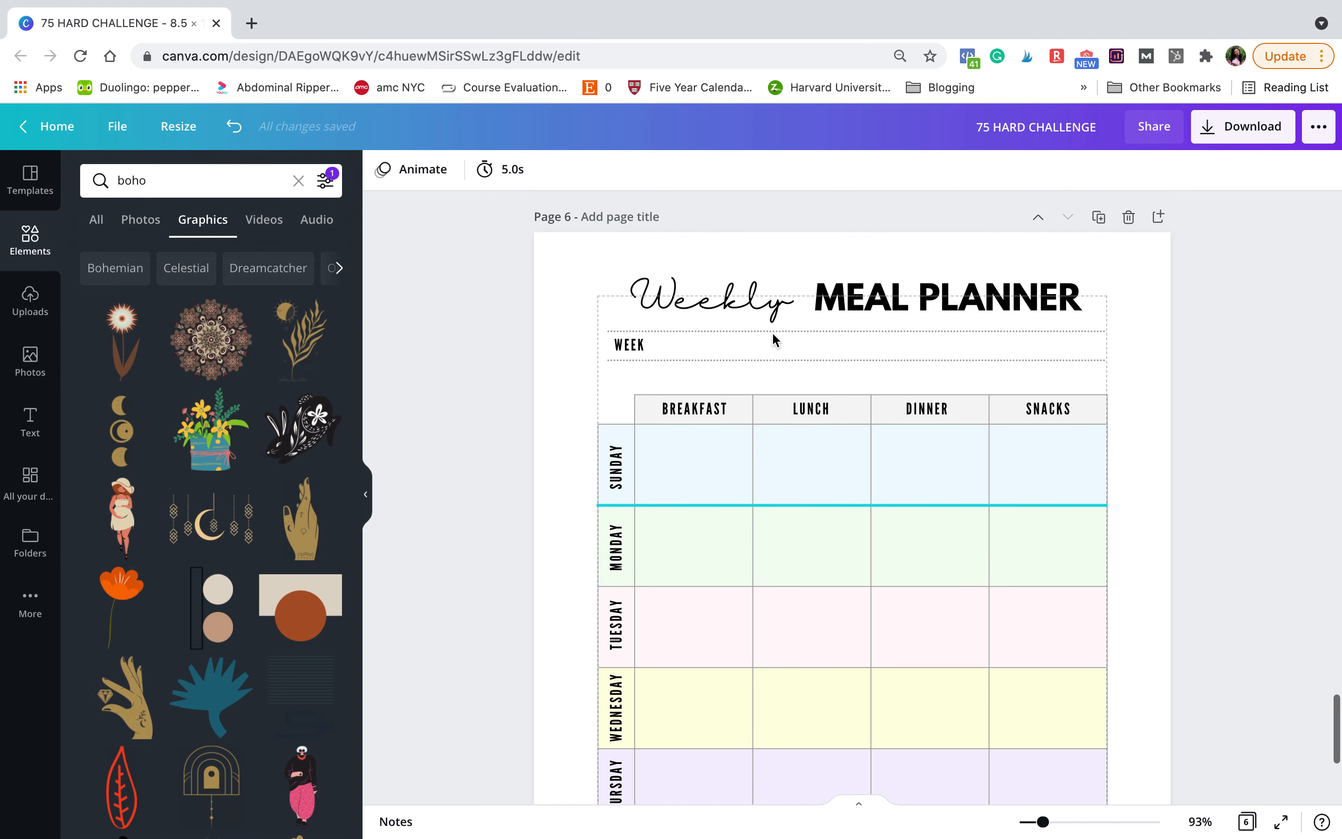
scroll(717, 381, "down", 5)
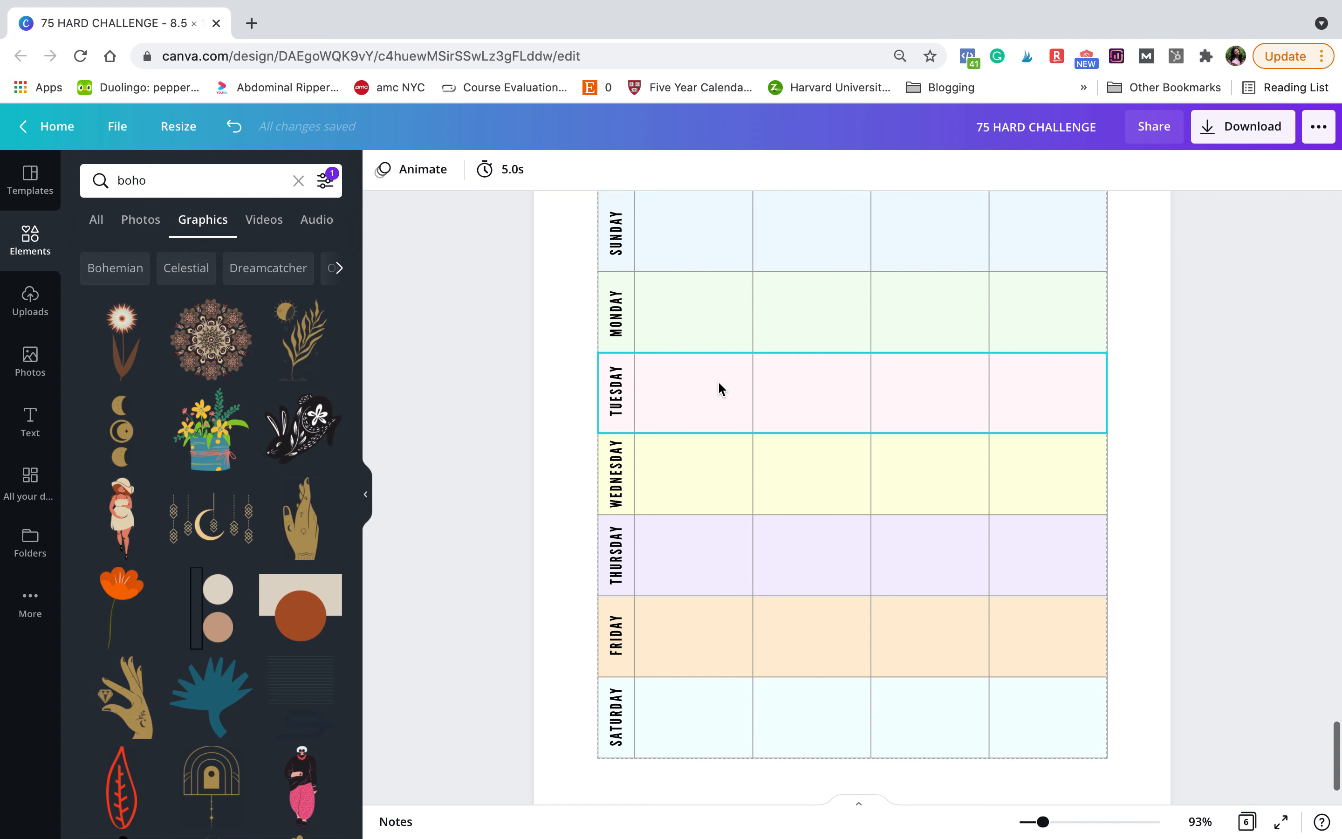
scroll(717, 388, "down", 1)
scroll(717, 388, "up", 2)
scroll(717, 388, "up", 2)
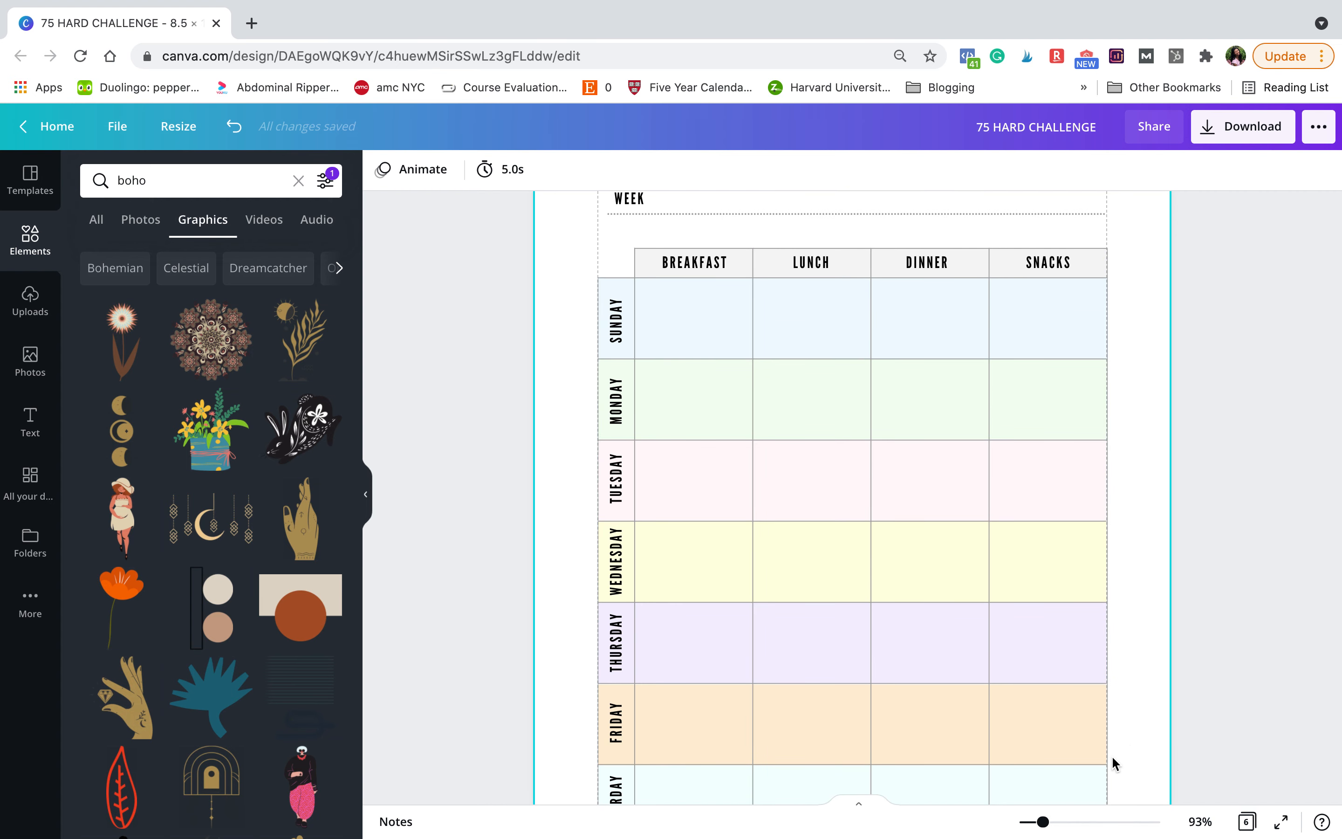
Preview the weekly meal planner page in full screen, exit the preview and return to the page's title area.
left_click(1281, 822)
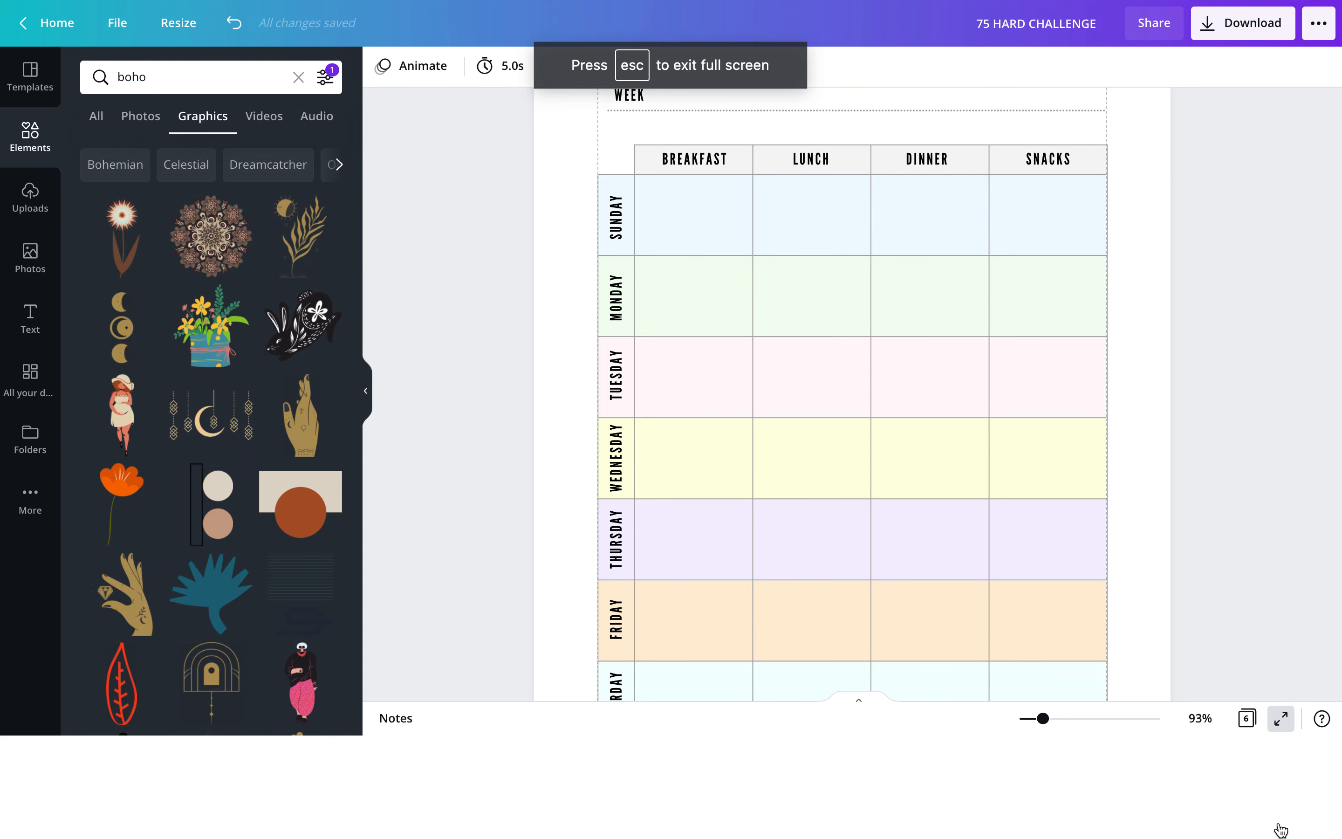
left_click(1248, 722)
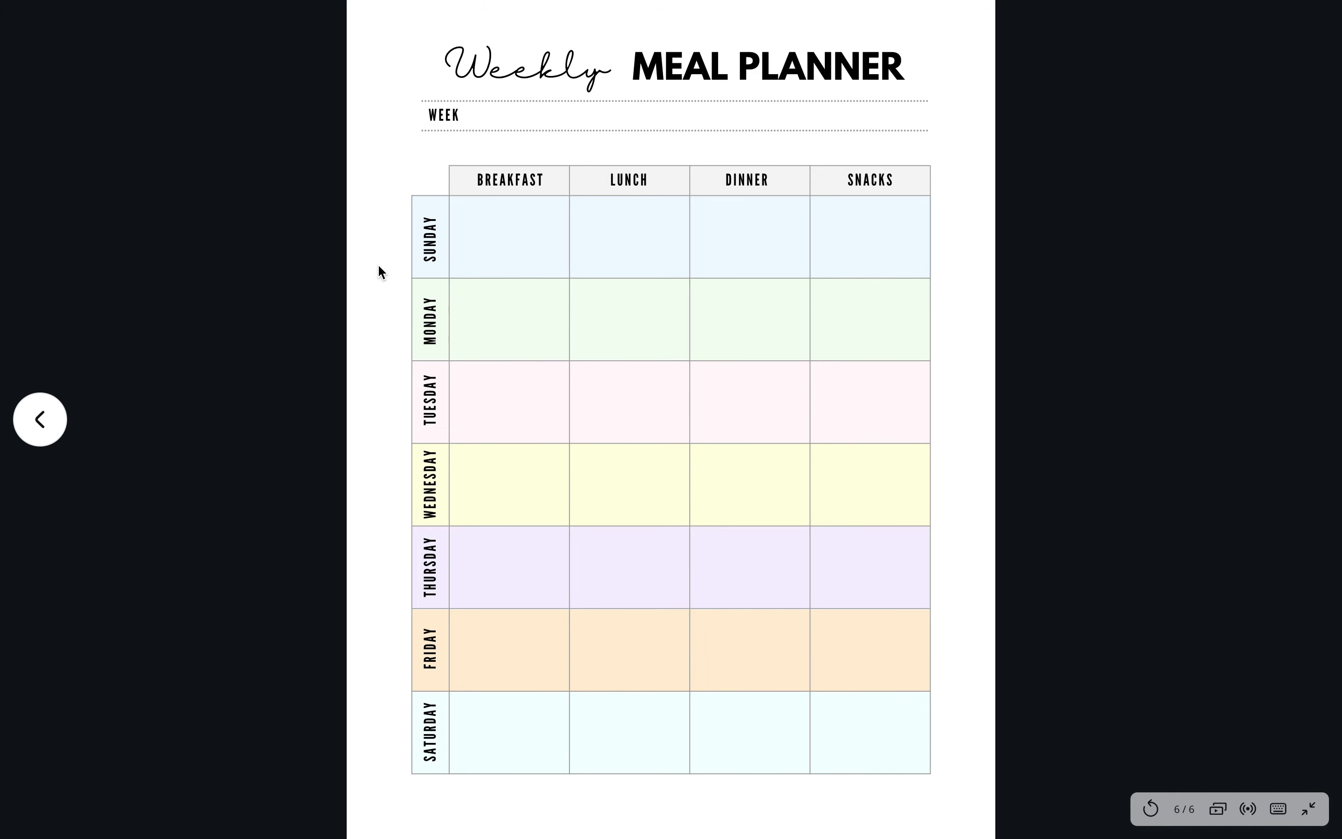
key("Escape")
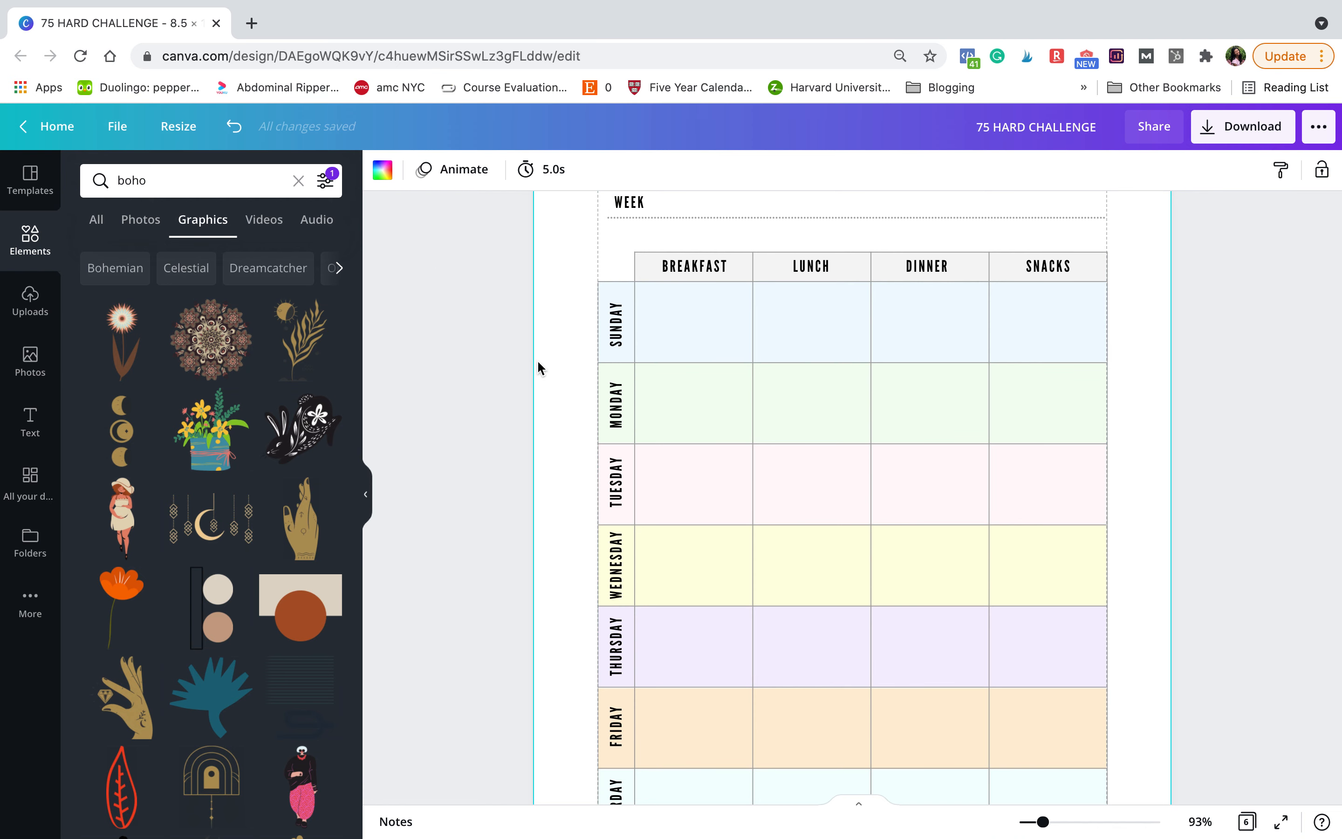
scroll(537, 360, "up", 3)
scroll(658, 330, "up", 2)
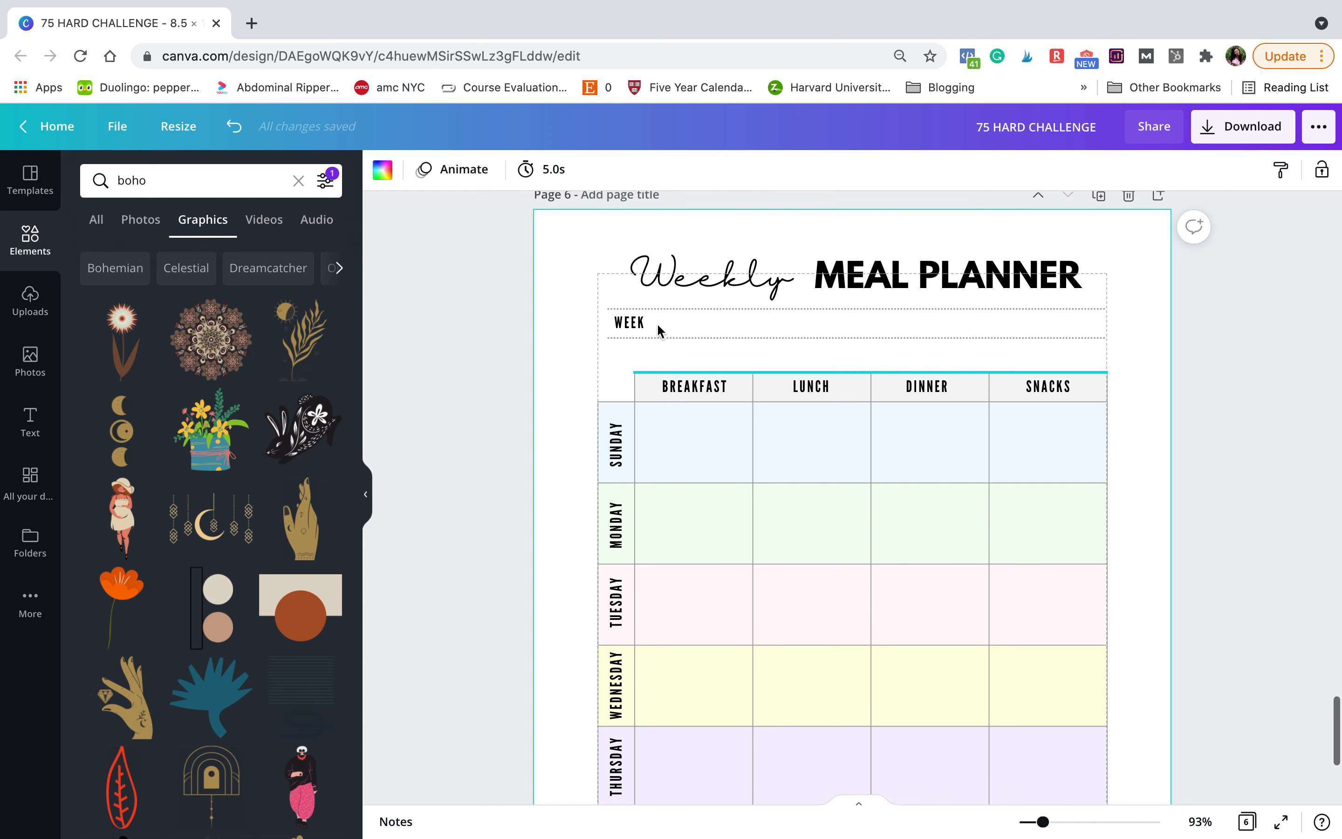